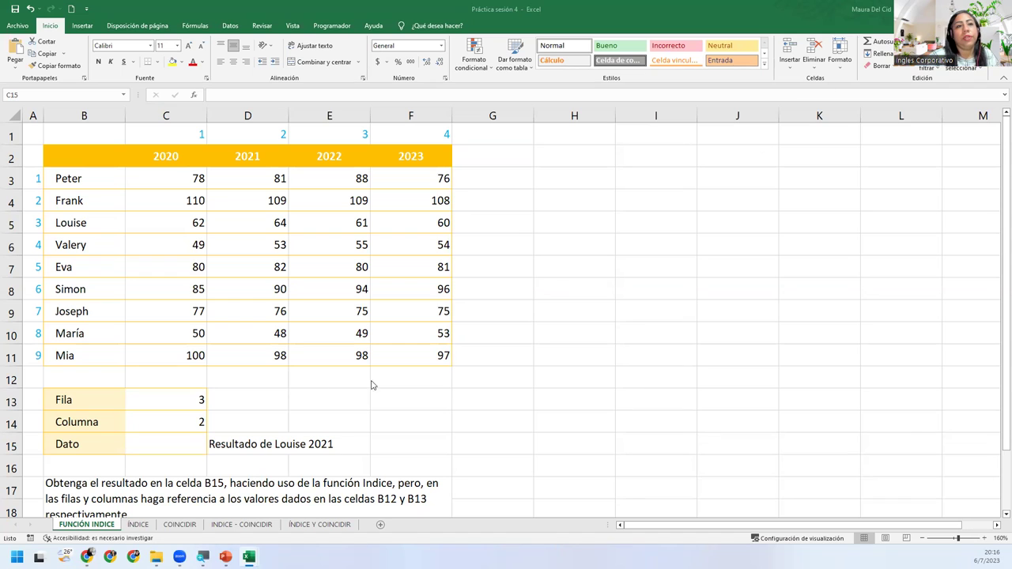
- Examine the row numbers in A3:A11, the column numbers in C1:F1 and the data matrix C3:F11
left_click(176, 444)
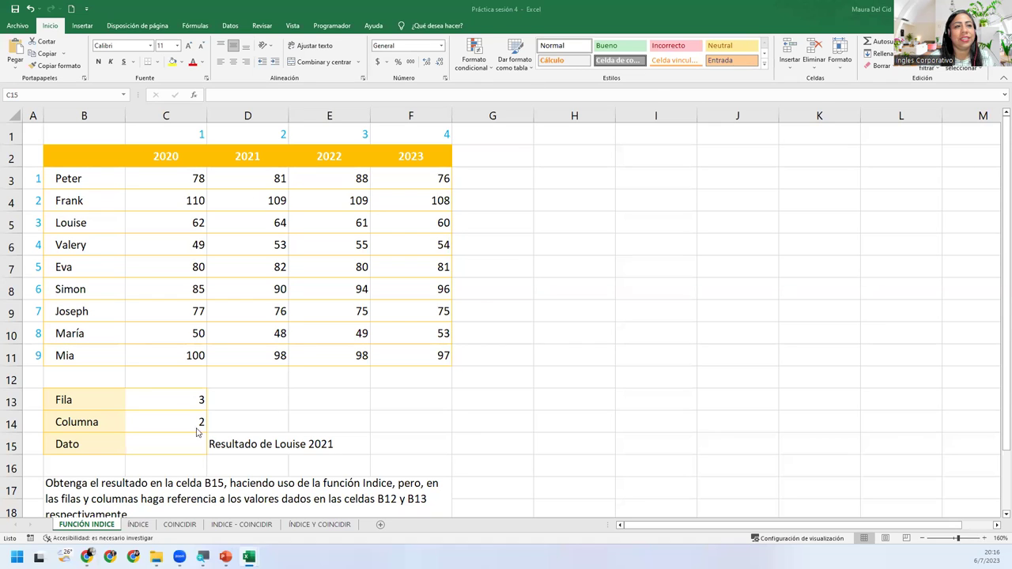
left_click(170, 443)
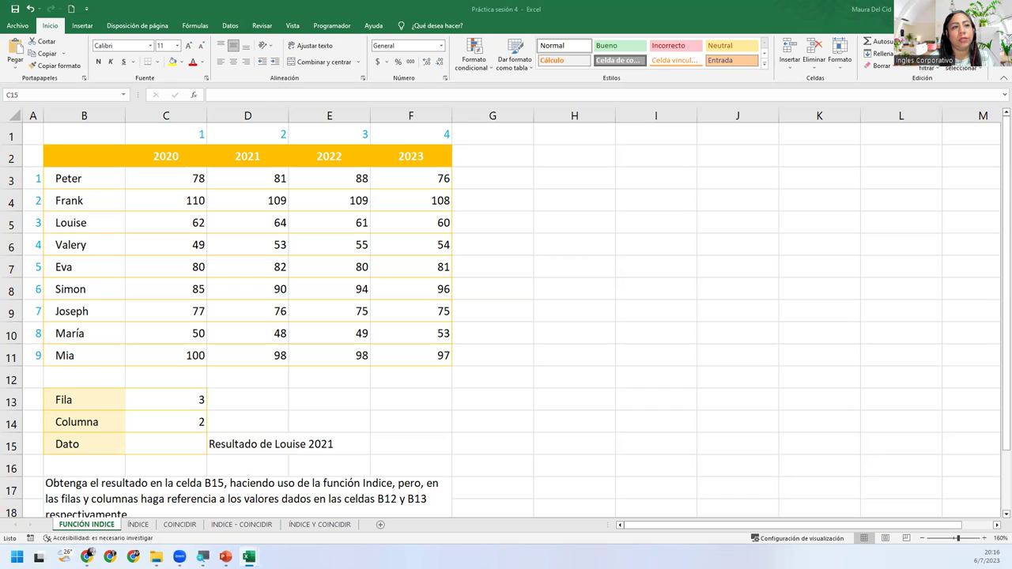
left_click(142, 444)
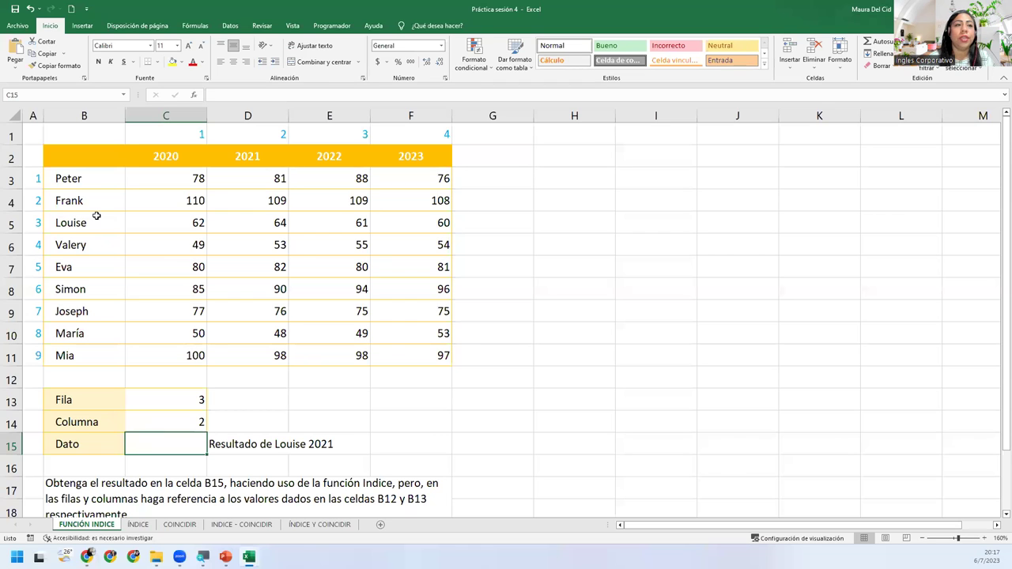
left_click_drag(36, 177, 33, 359)
left_click_drag(152, 136, 420, 131)
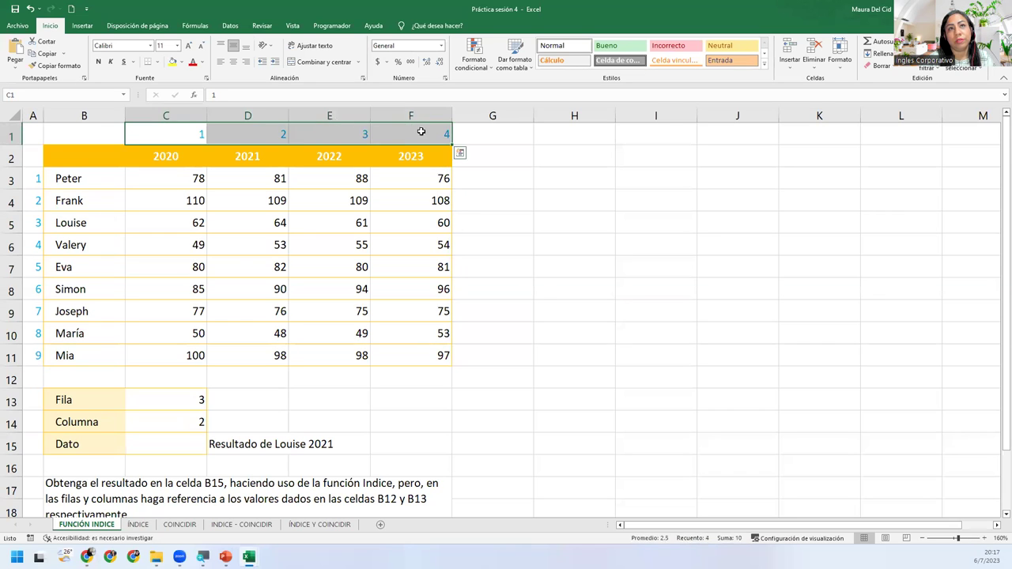
left_click(132, 197)
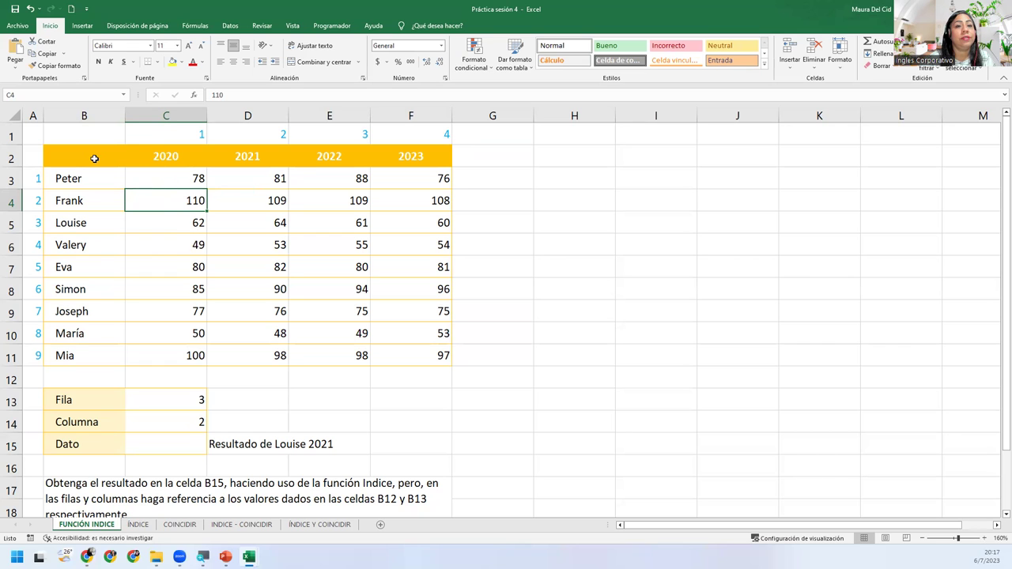
left_click_drag(95, 158, 340, 335)
left_click_drag(140, 173, 391, 343)
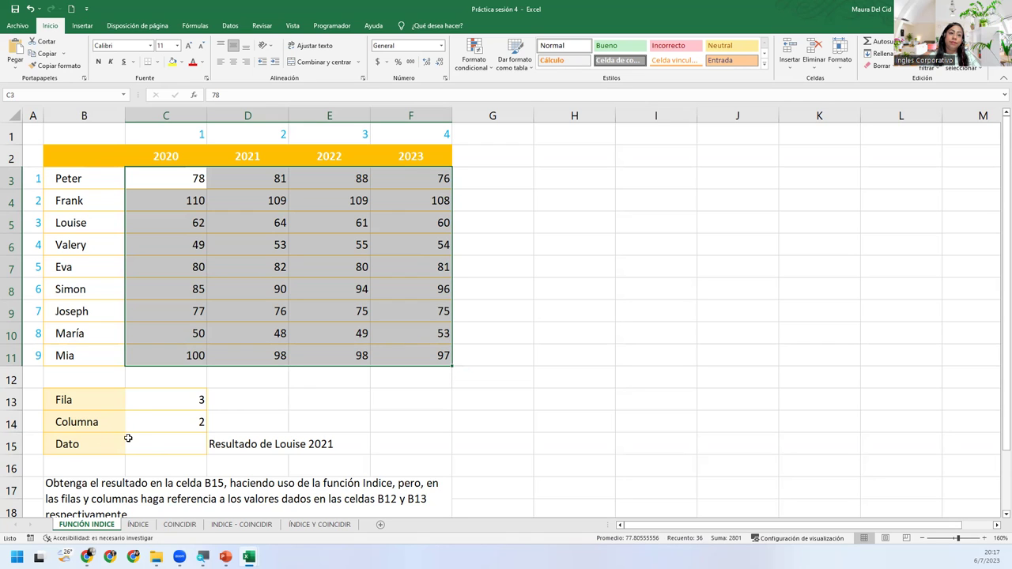
left_click(151, 440)
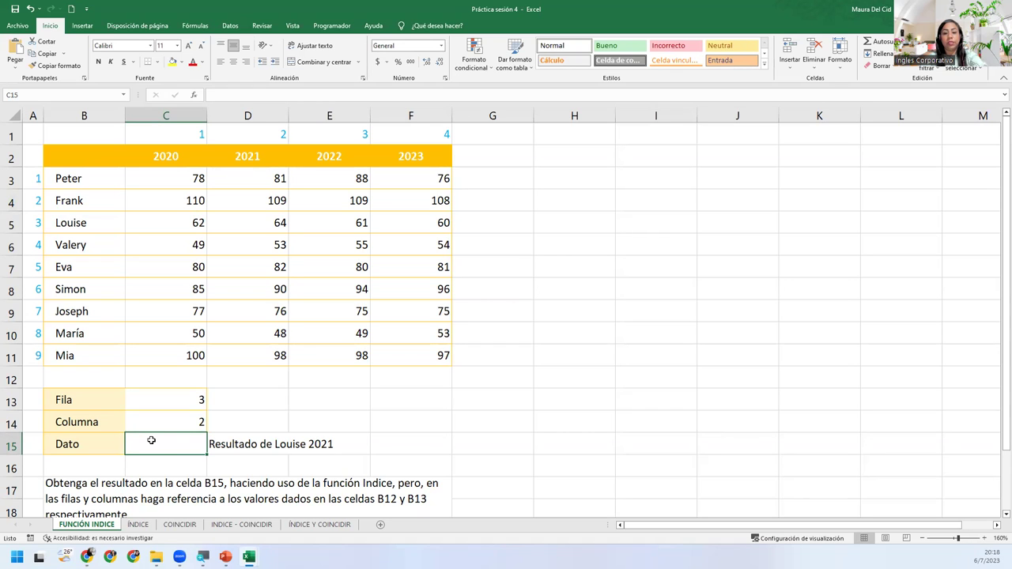
type("=indi")
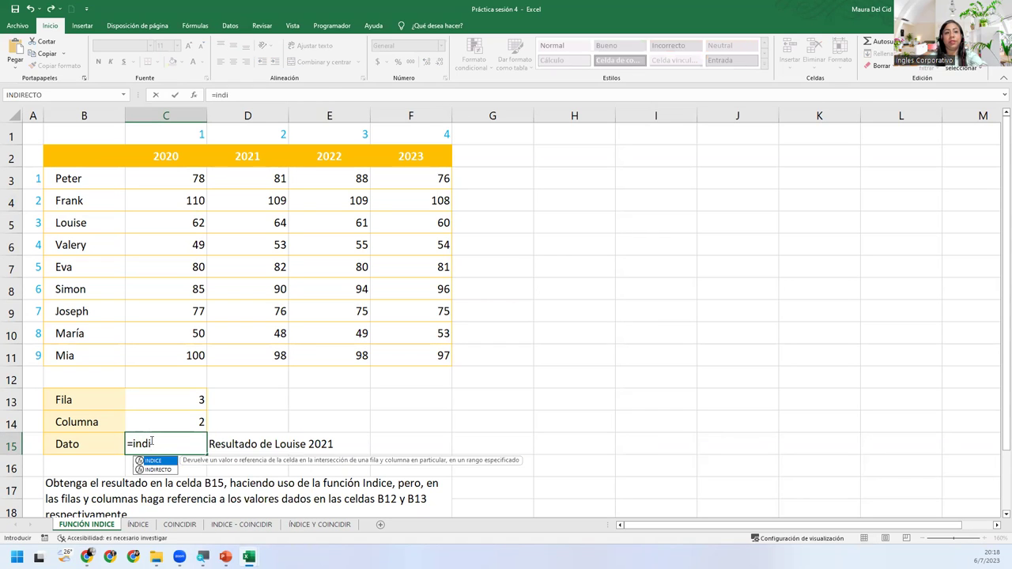
key("Tab")
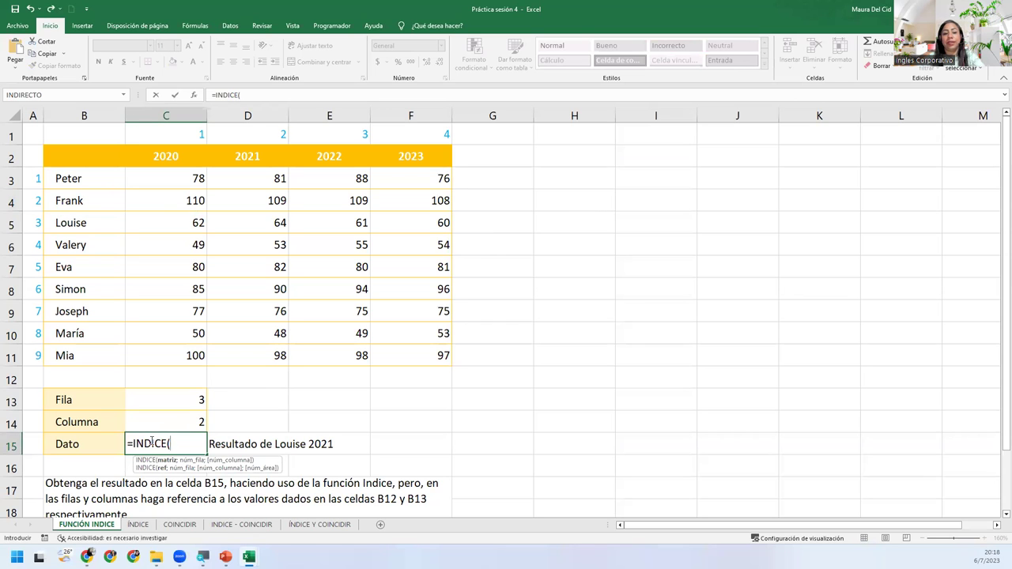
key("Escape")
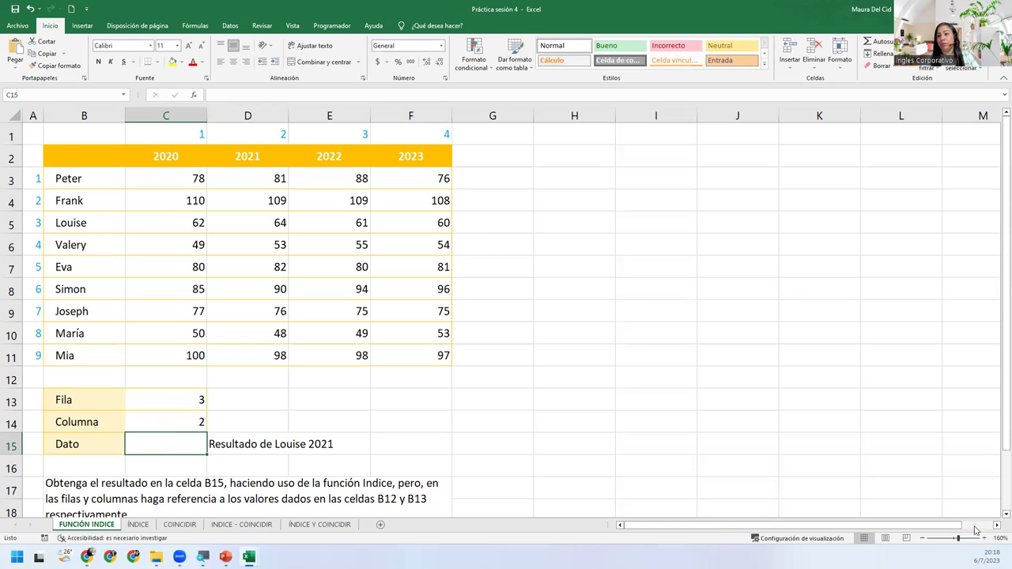
- Start an INDICE formula in the Dato cell C15 with the range C3:F11 as its matrix
left_click(985, 538)
left_click(984, 538)
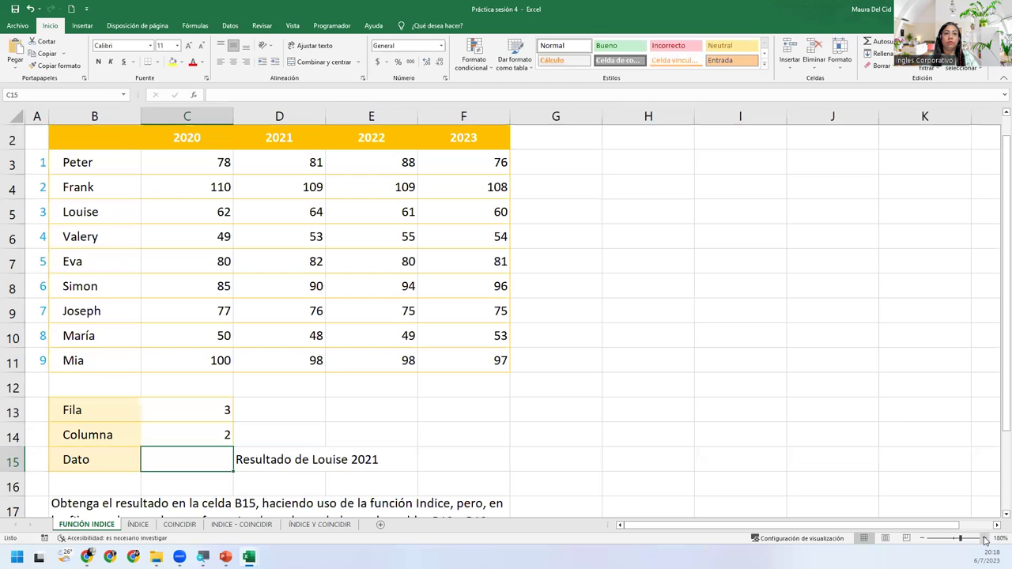
left_click(985, 538)
scroll(700, 388, "up", 1)
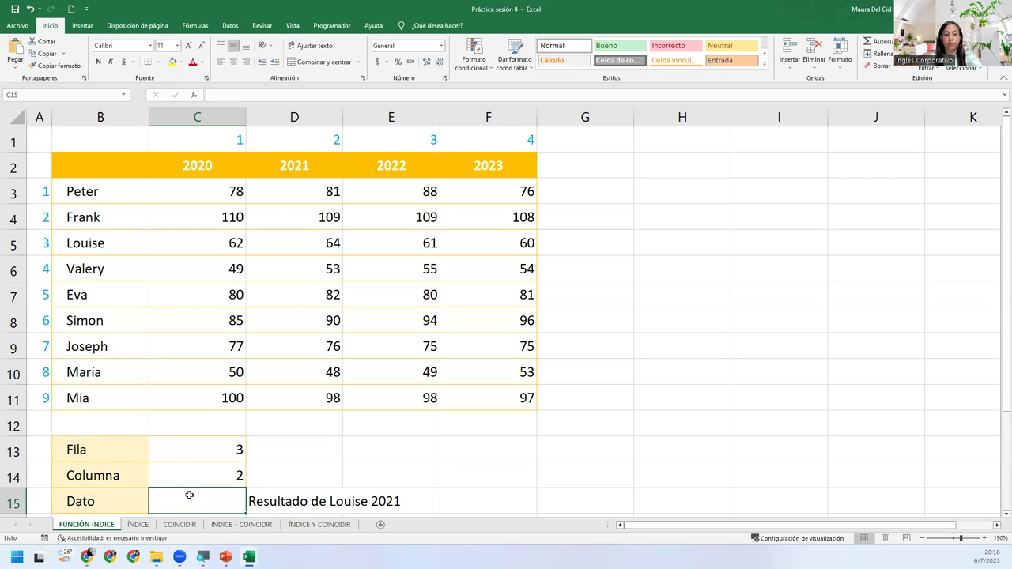
type("=indic")
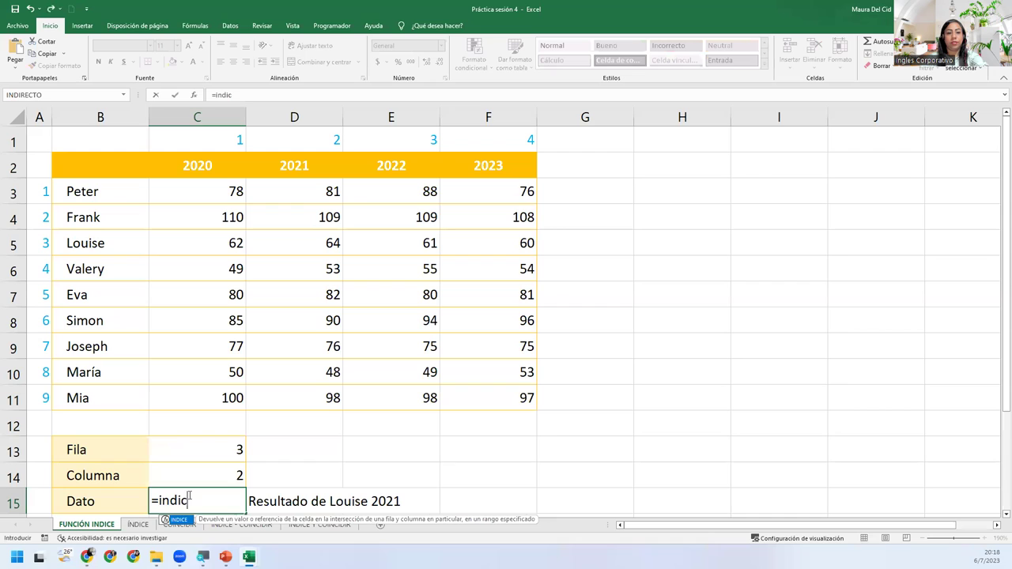
key("Tab")
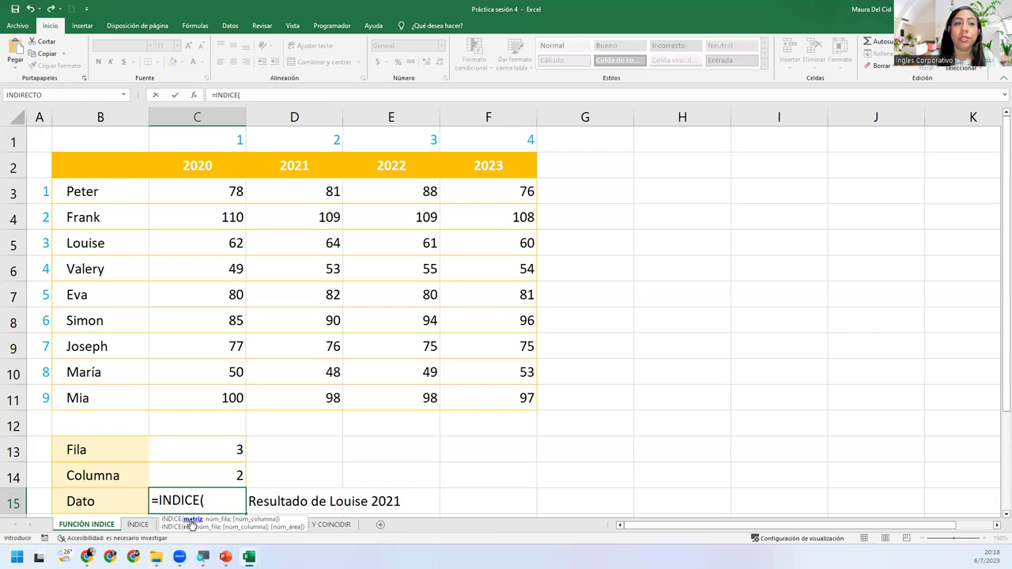
mouse_move(194, 193)
left_mouse_down()
mouse_move(327, 208)
mouse_move(452, 404)
mouse_move(481, 417)
mouse_move(489, 406)
left_mouse_up()
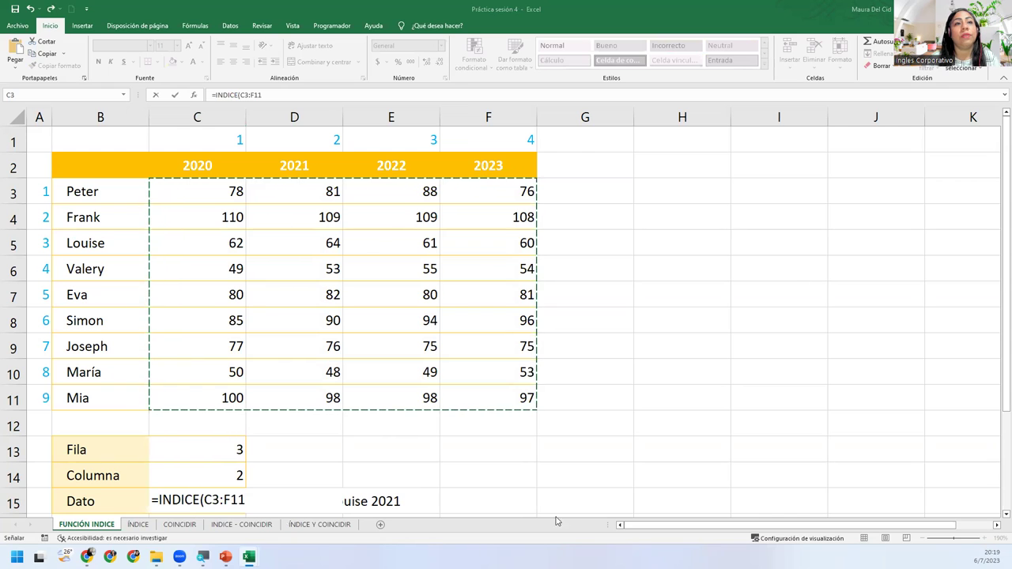
double_click(284, 494)
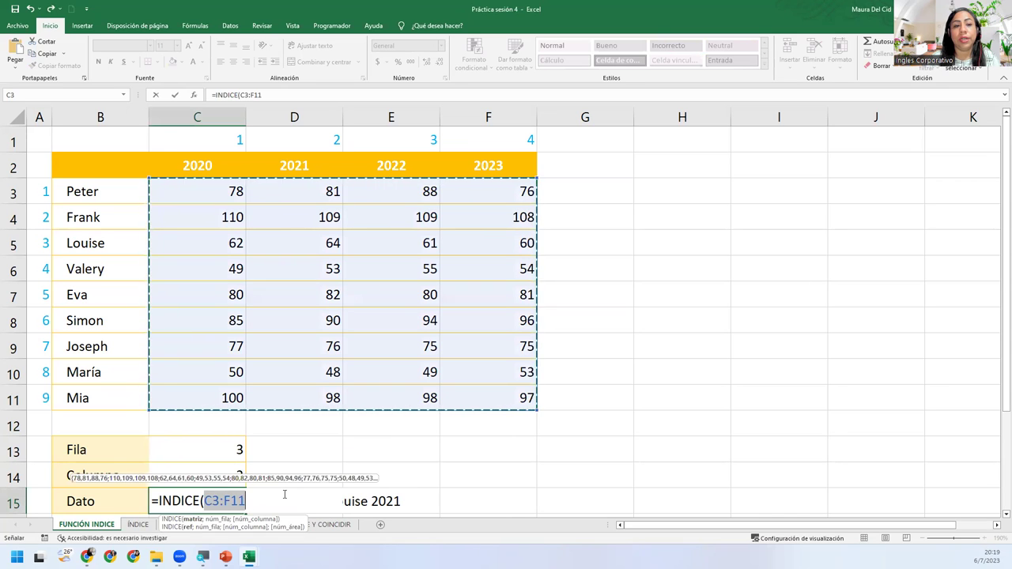
left_click(284, 495)
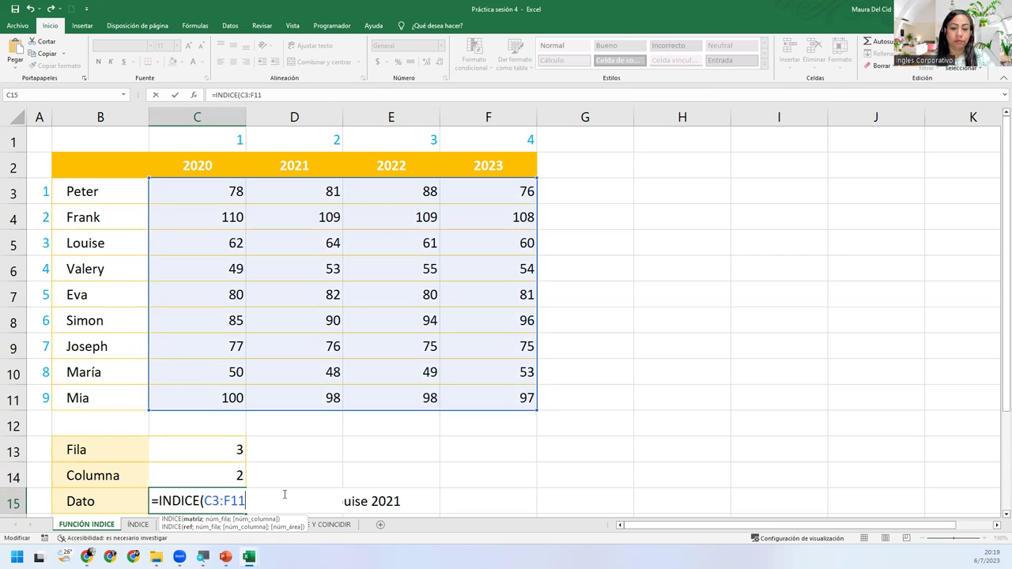
type(";")
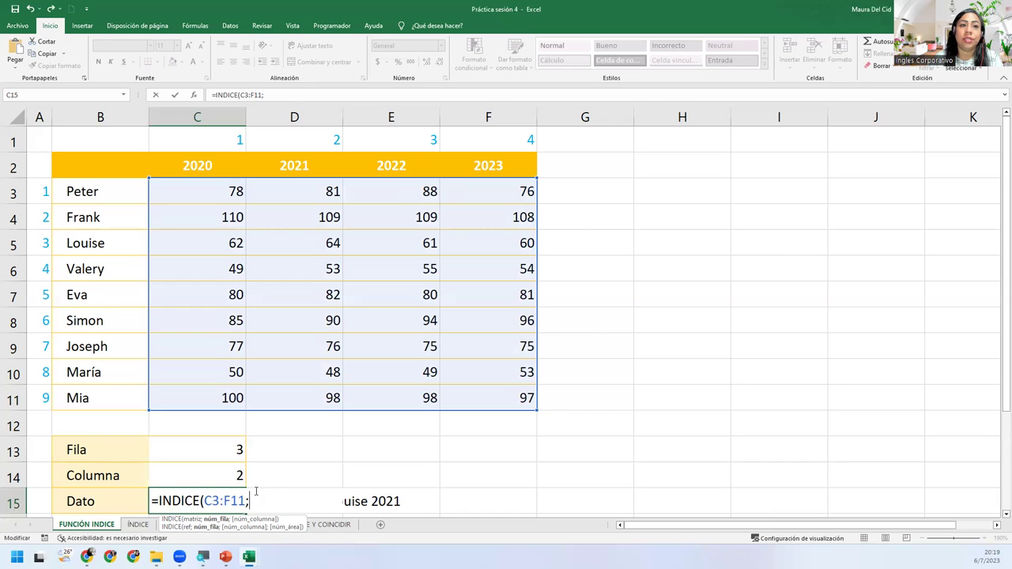
- Complete the INDICE formula with C13 as the row number and C14 as the column number
left_click(210, 444)
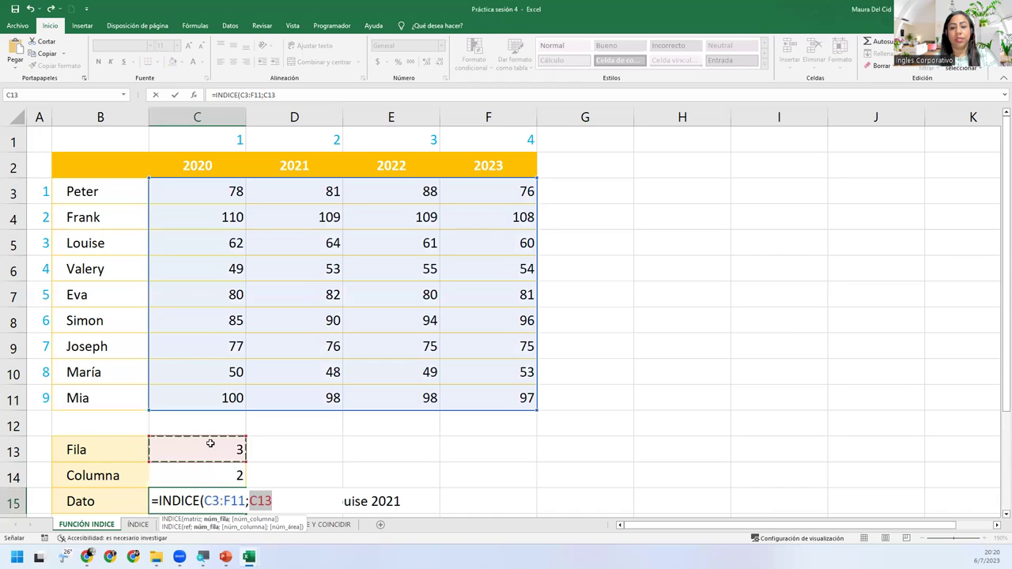
type(";")
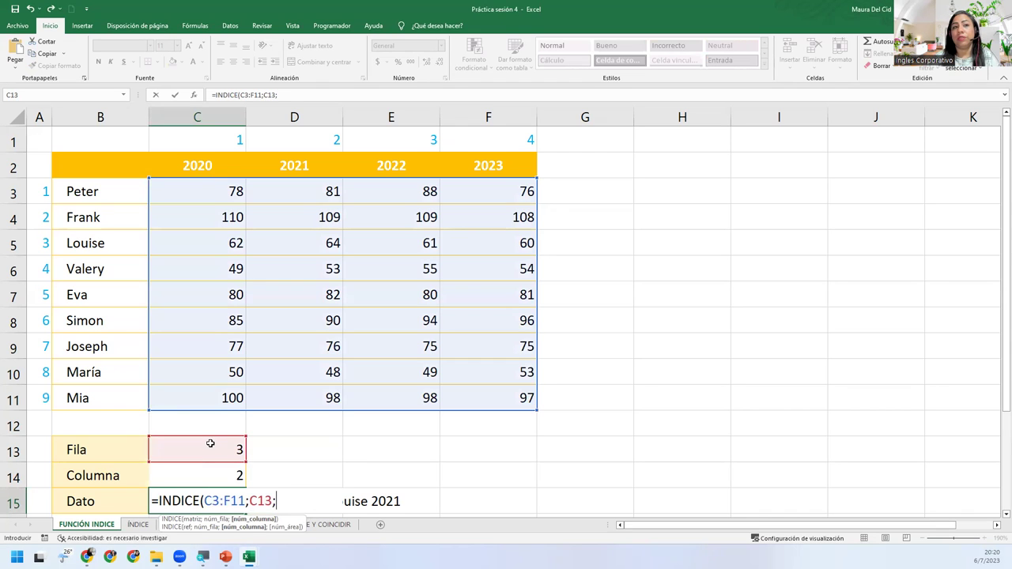
type("2")
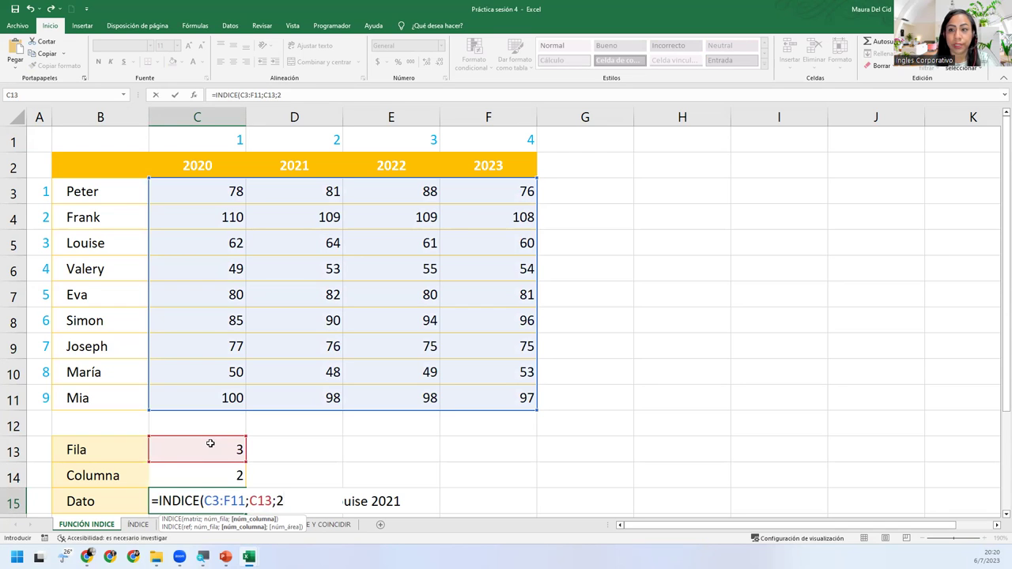
key("BackSpace")
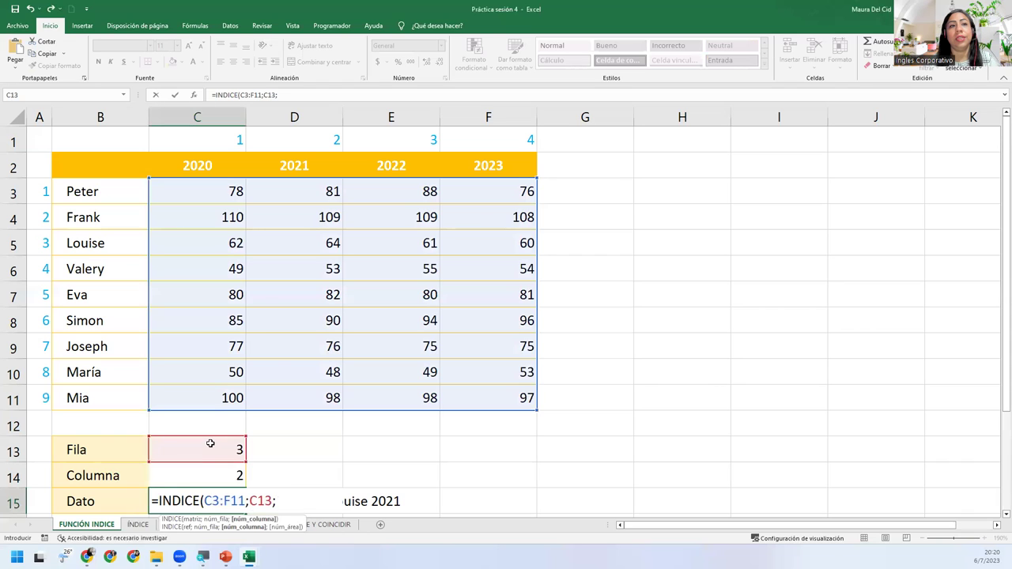
left_click(234, 479)
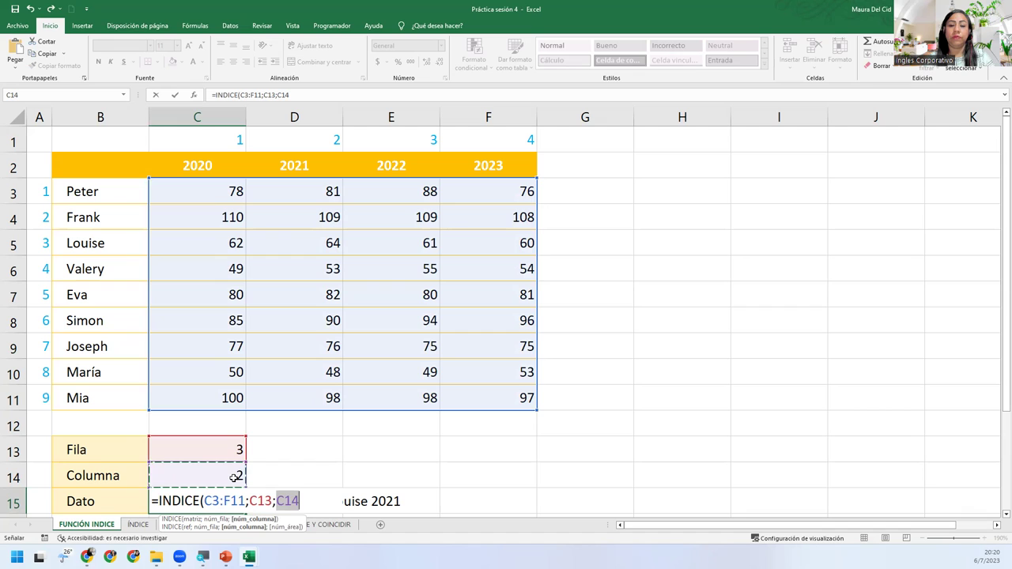
type(")")
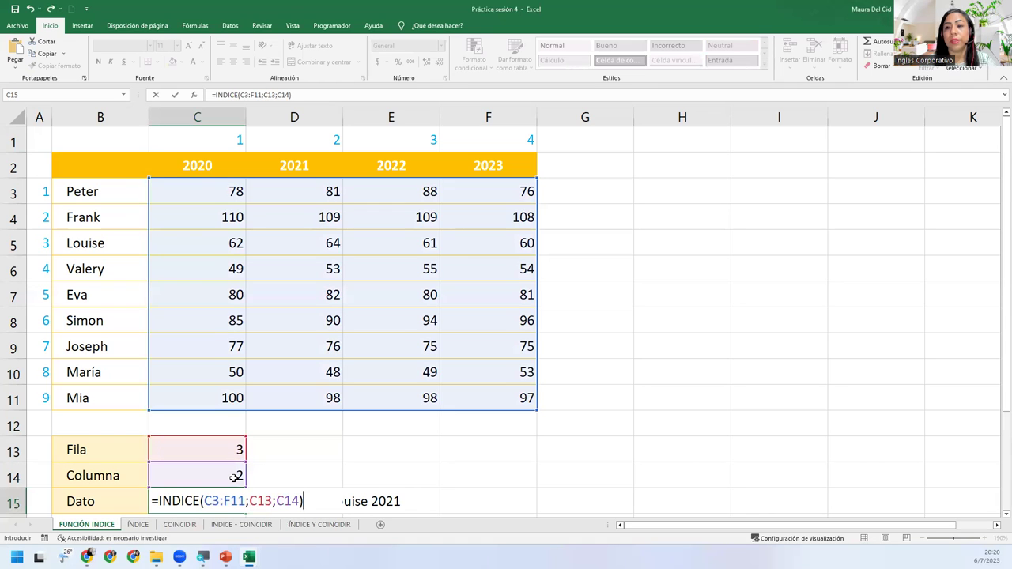
key("Return")
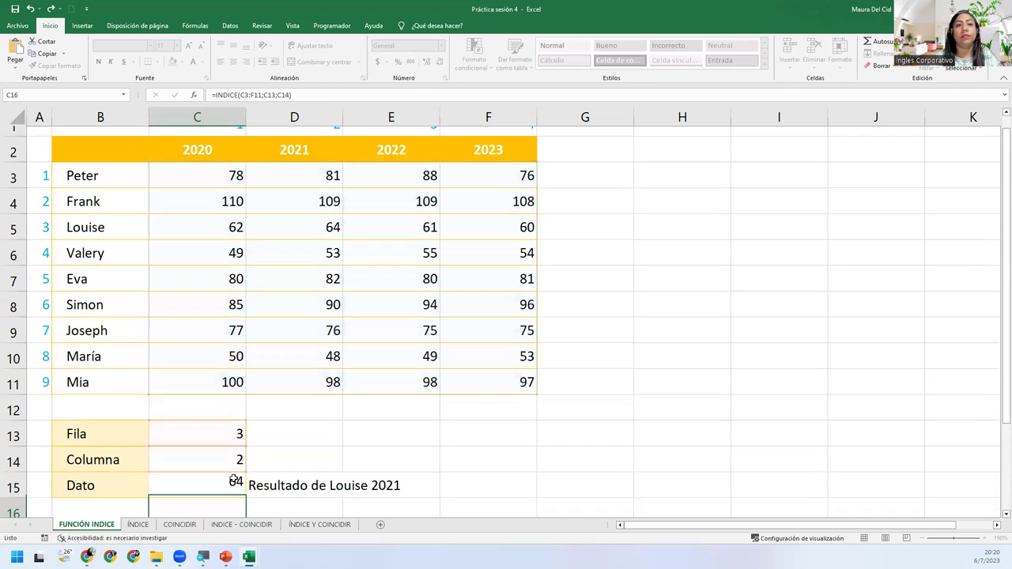
- Review the INDICE formula and its result in the Dato cell C15 without changing it
left_click(233, 475)
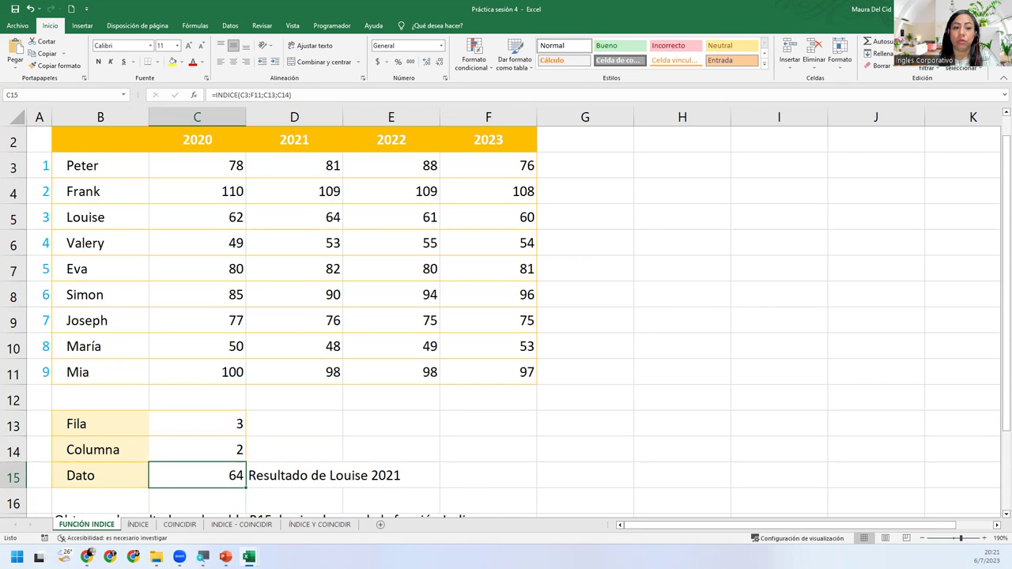
key("F2")
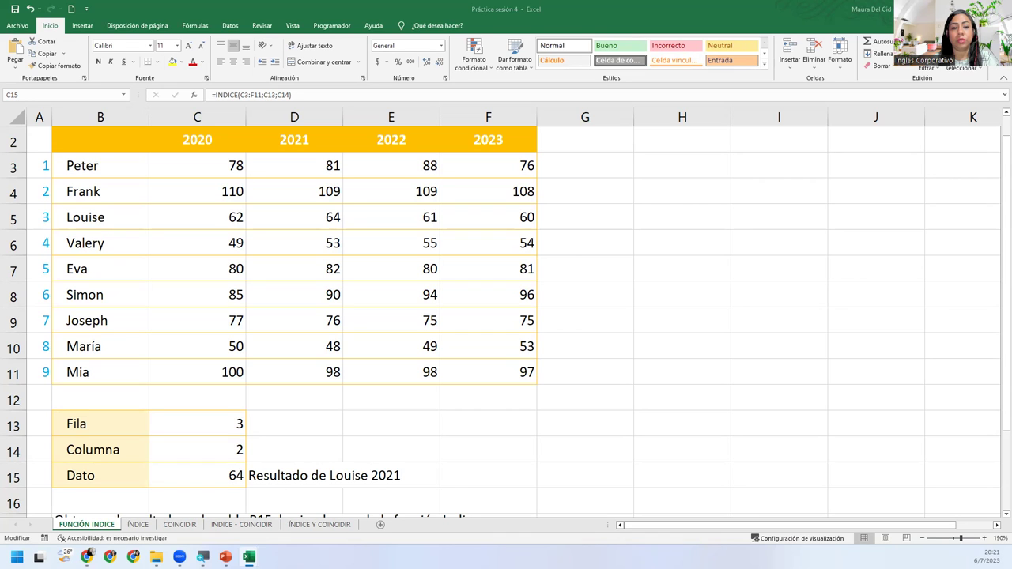
key("Escape")
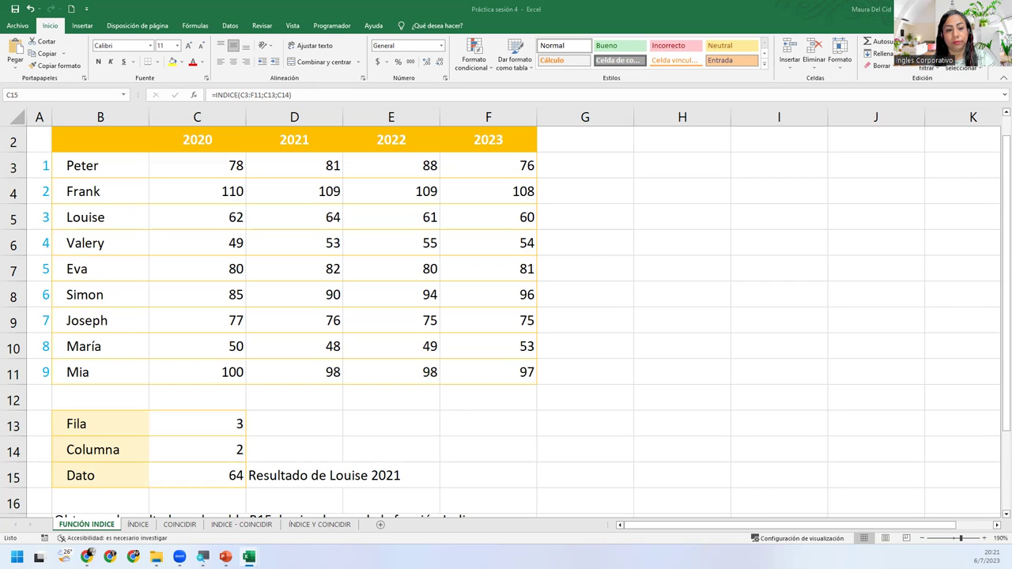
key("F2")
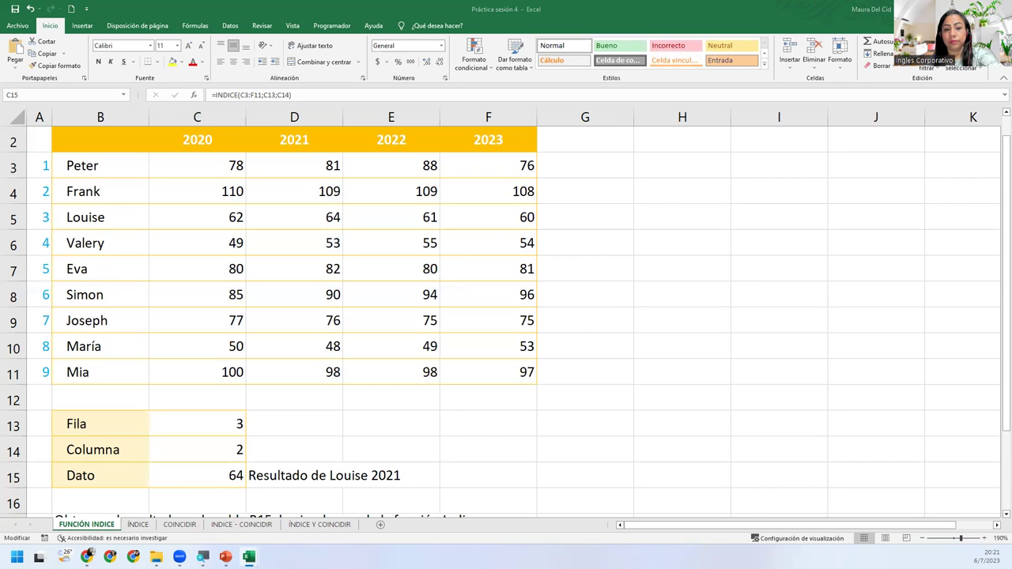
key("Escape")
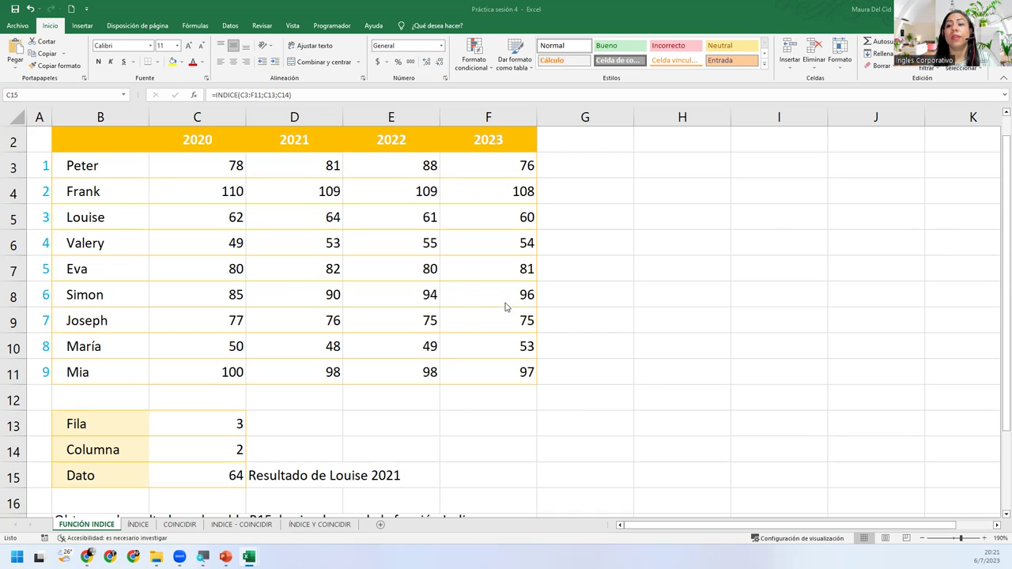
left_click(192, 474)
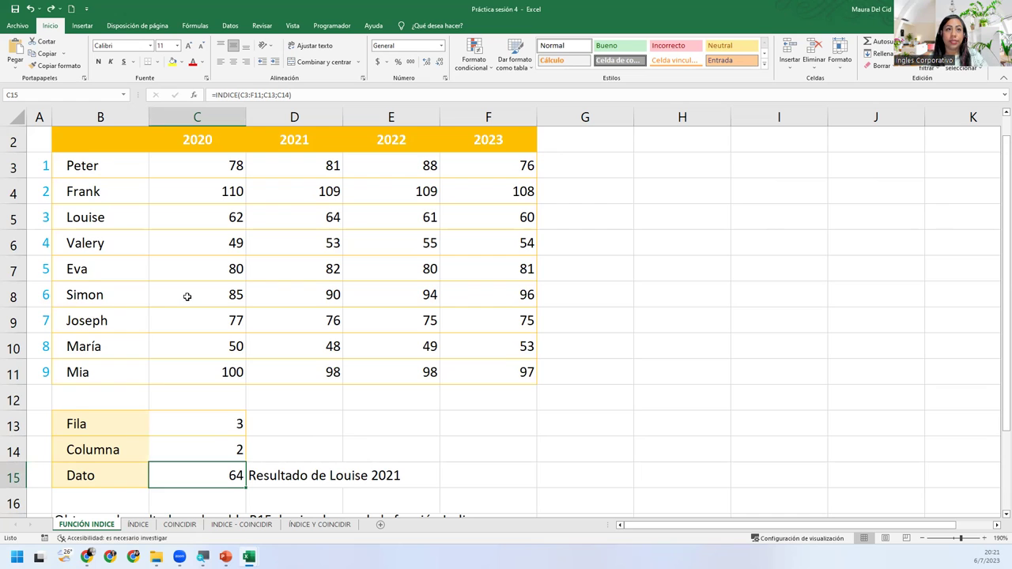
- Highlight the table records from row 3 to row 6 one by one to examine how they match row numbers 1 to 4
scroll(187, 294, "up", 1)
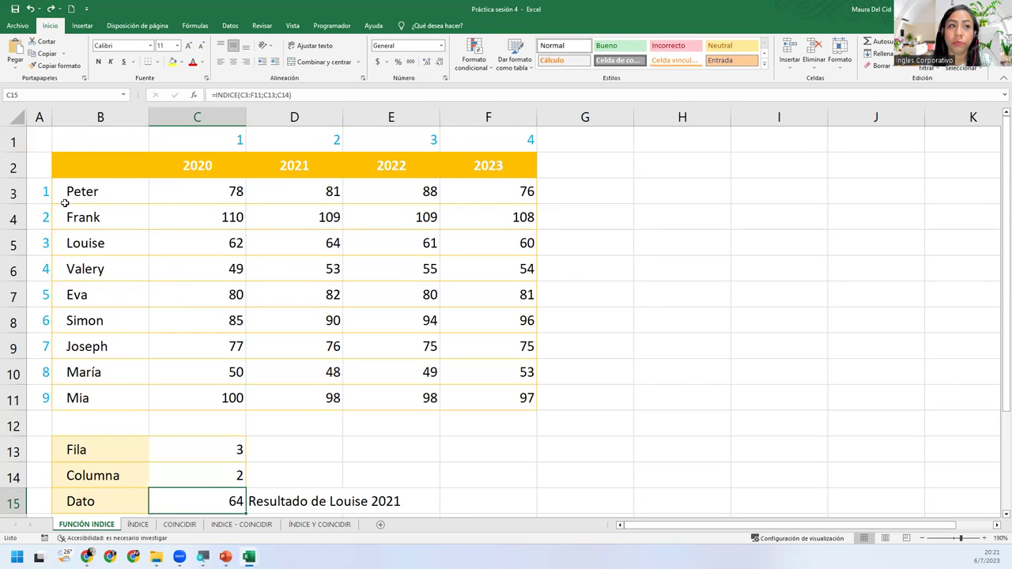
left_click(42, 196)
left_click_drag(42, 196, 498, 181)
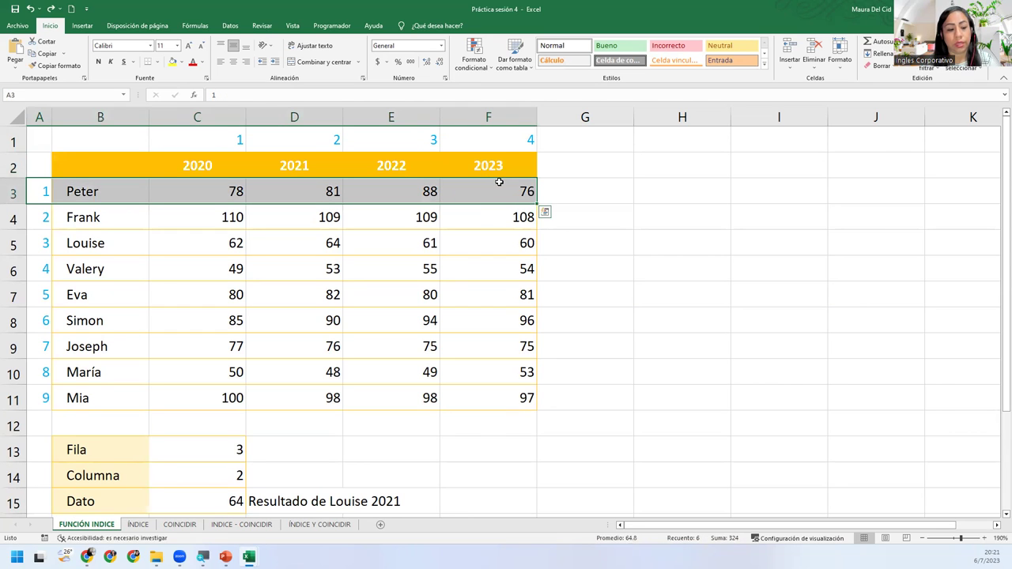
left_click_drag(43, 228, 498, 237, "ctrl")
left_click_drag(44, 242, 502, 233, "ctrl")
left_click_drag(46, 246, 470, 245, "ctrl")
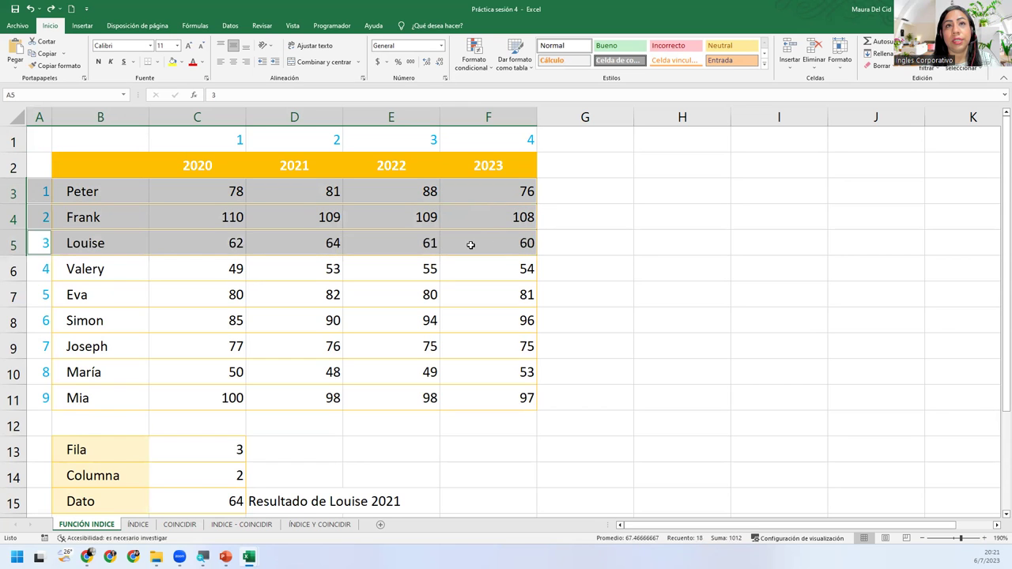
left_click_drag(45, 269, 489, 270, "ctrl")
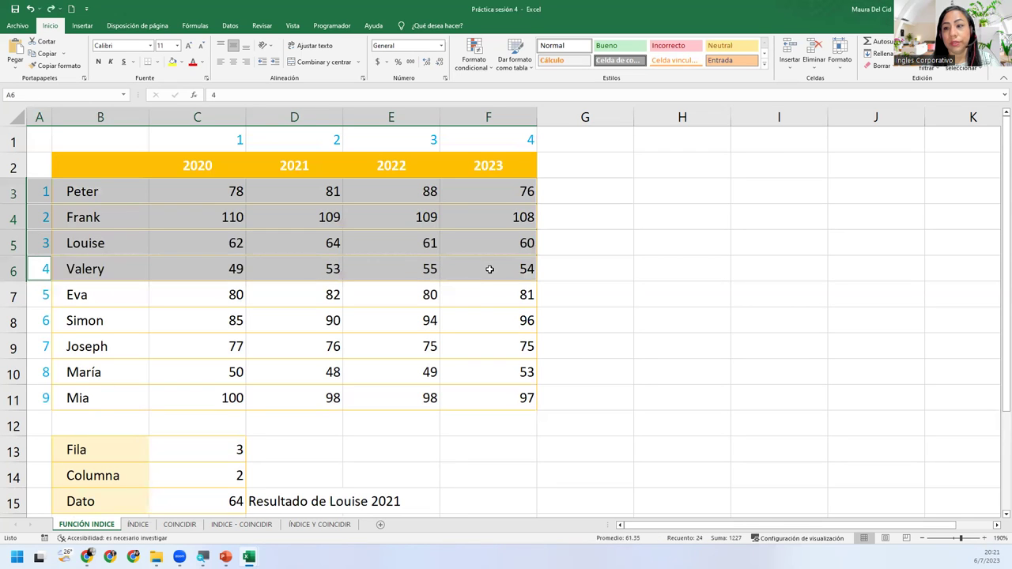
left_click(99, 390)
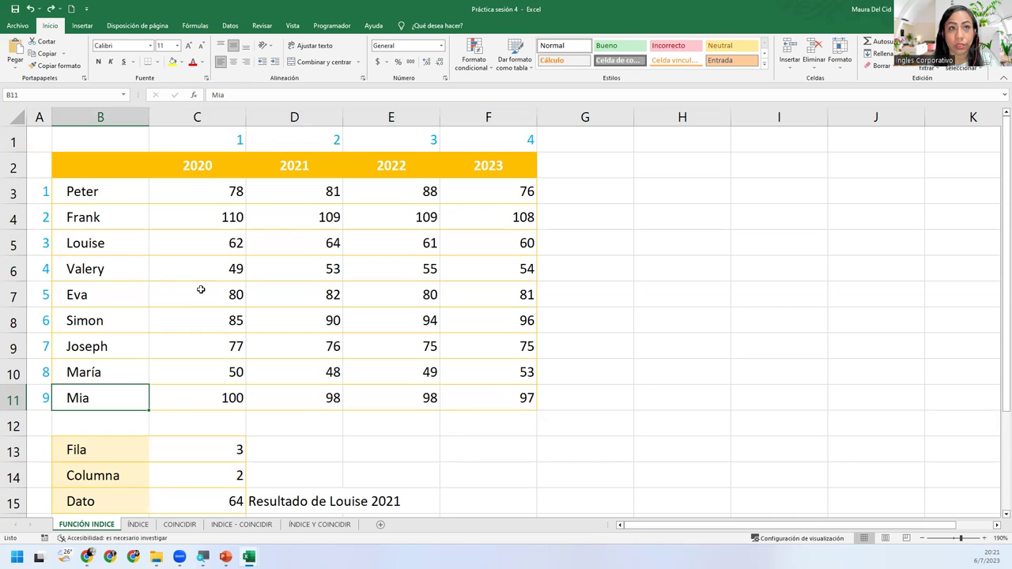
- Examine the year columns C to F with their column numbers, the Columna cell C14 and the data matrix C3:F11
left_click_drag(219, 137, 236, 415)
left_click_drag(309, 141, 329, 426)
left_click_drag(396, 142, 416, 420)
left_click_drag(485, 148, 490, 427)
left_click(185, 484)
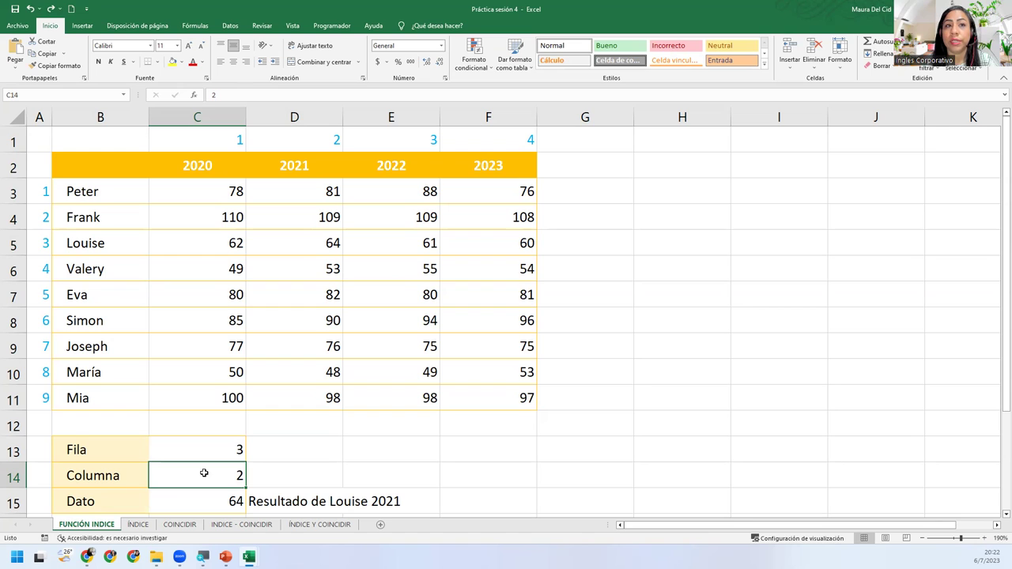
left_click_drag(153, 188, 499, 390)
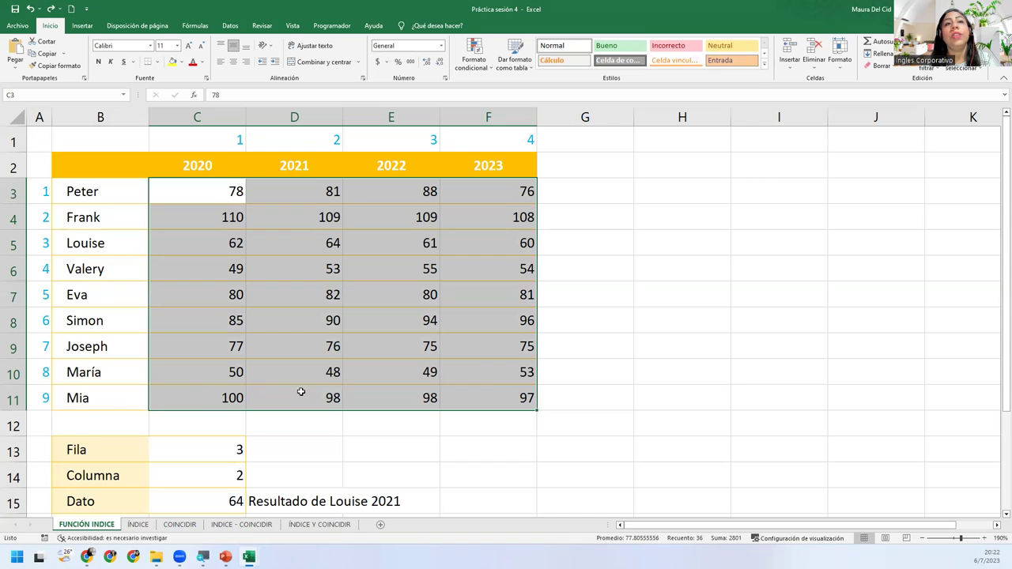
- Set Fila to 9 and Columna to 1, and highlight where row 11 and column C intersect to check the result
left_click(215, 451)
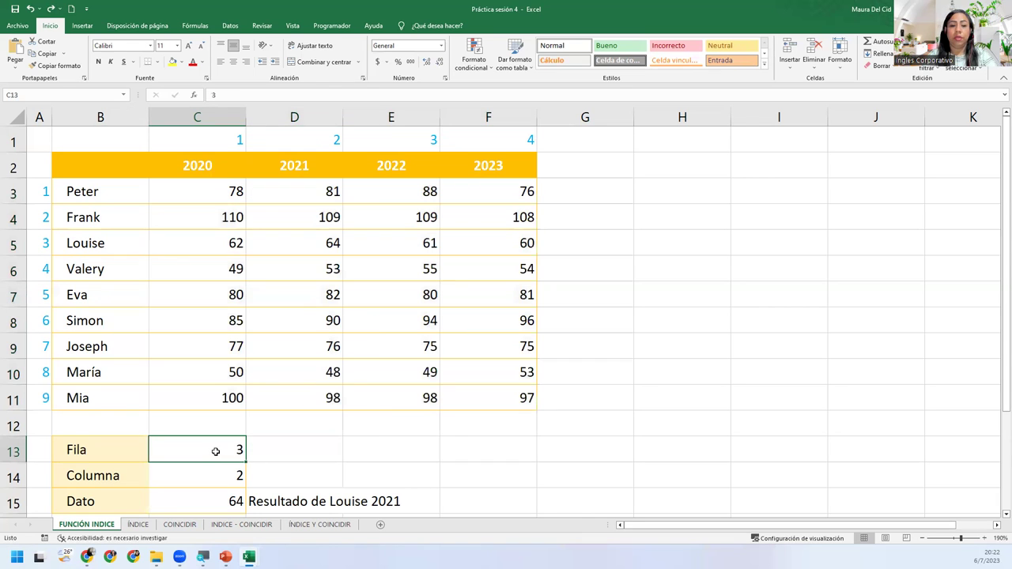
type("9")
type("1")
key("Return")
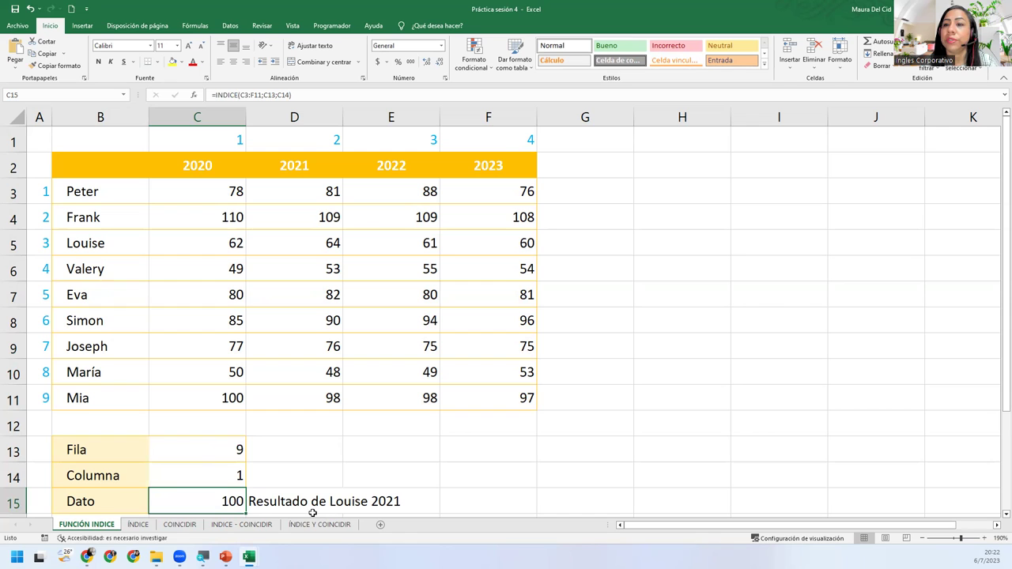
left_click(14, 398)
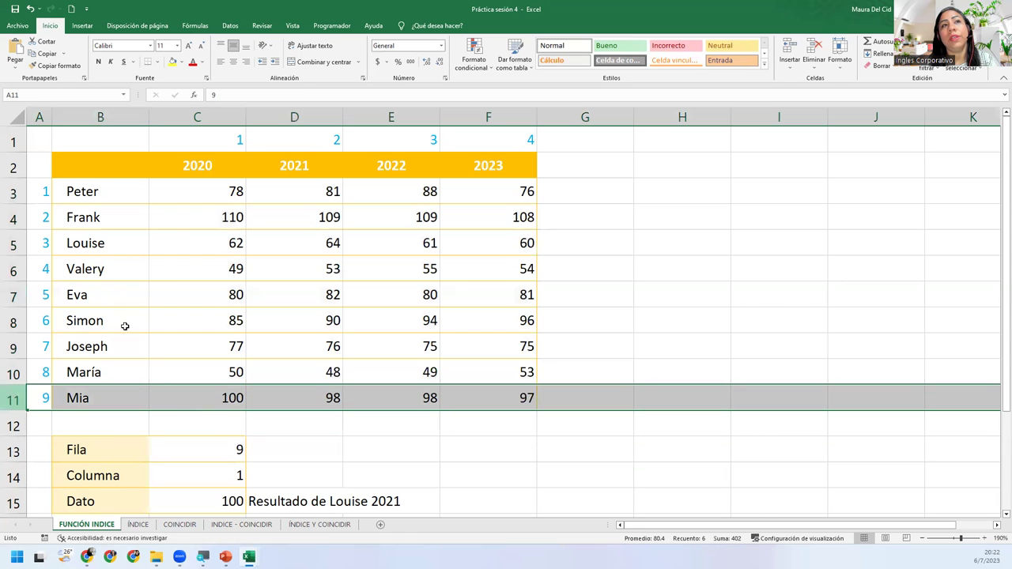
left_click(194, 117, "ctrl")
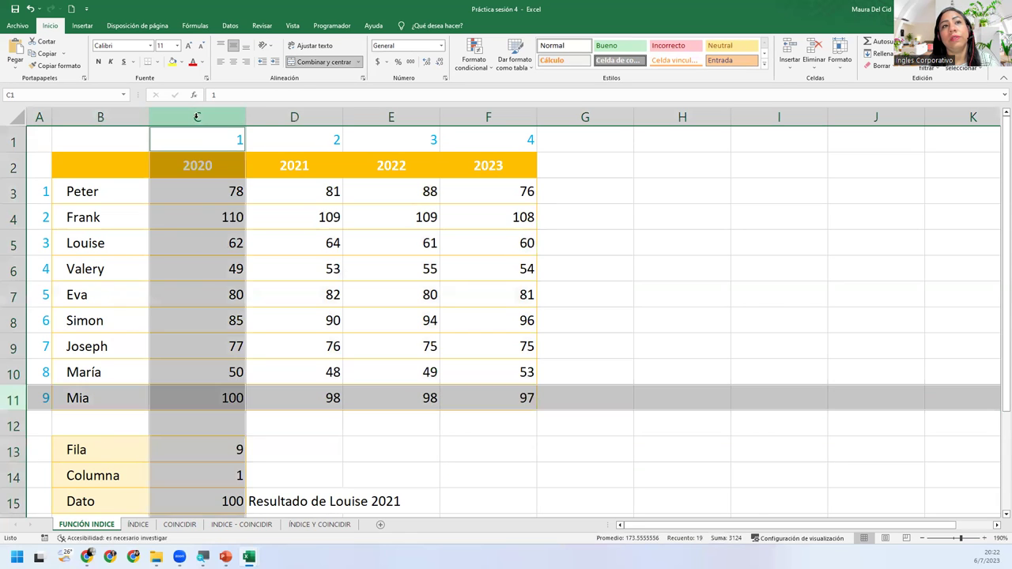
left_click(195, 398, "ctrl")
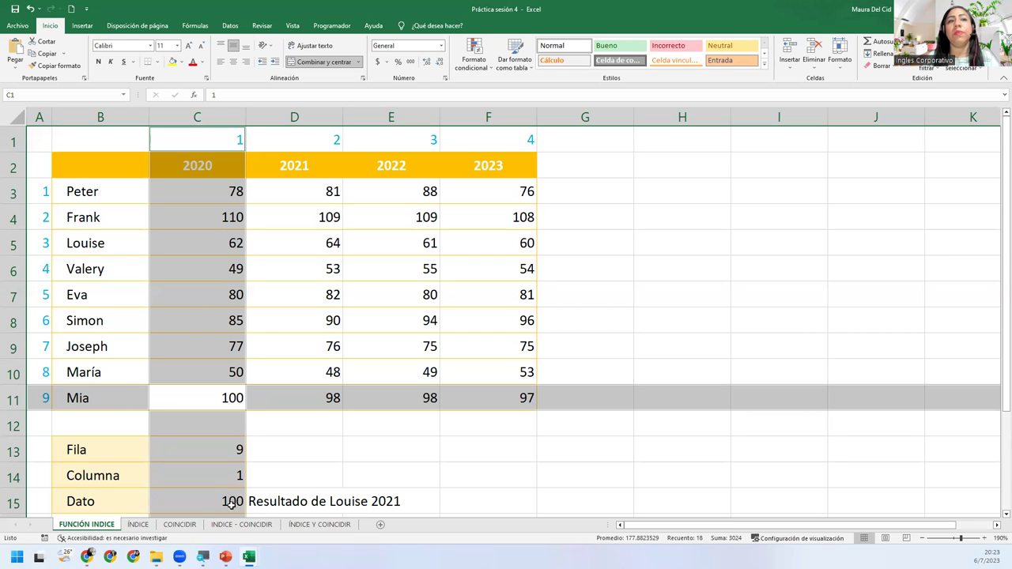
- Replace the name in the D15 result label with the name in B11, keeping the rest of the label
left_click(294, 479)
double_click(320, 500)
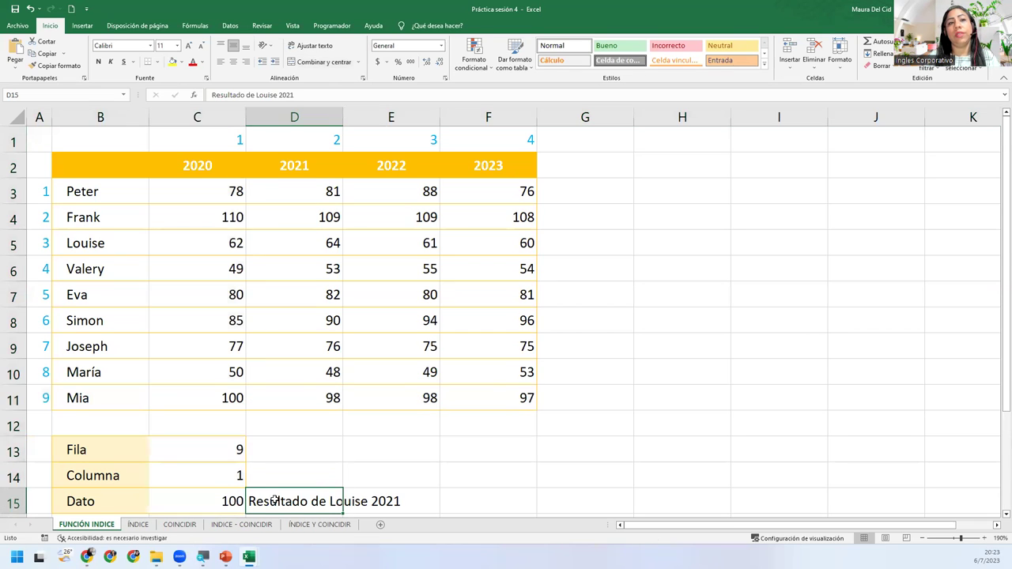
double_click(331, 501)
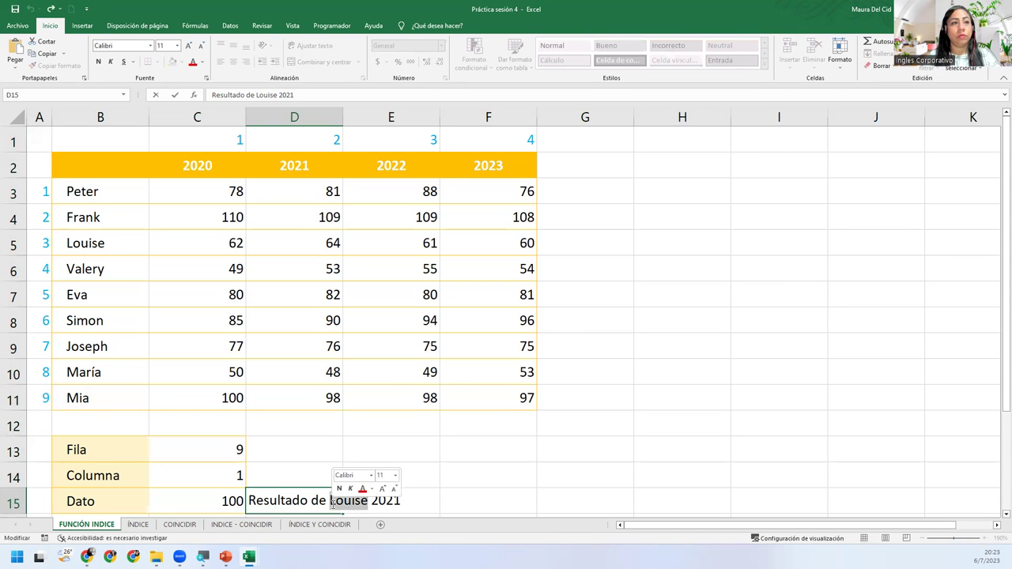
type("Mia")
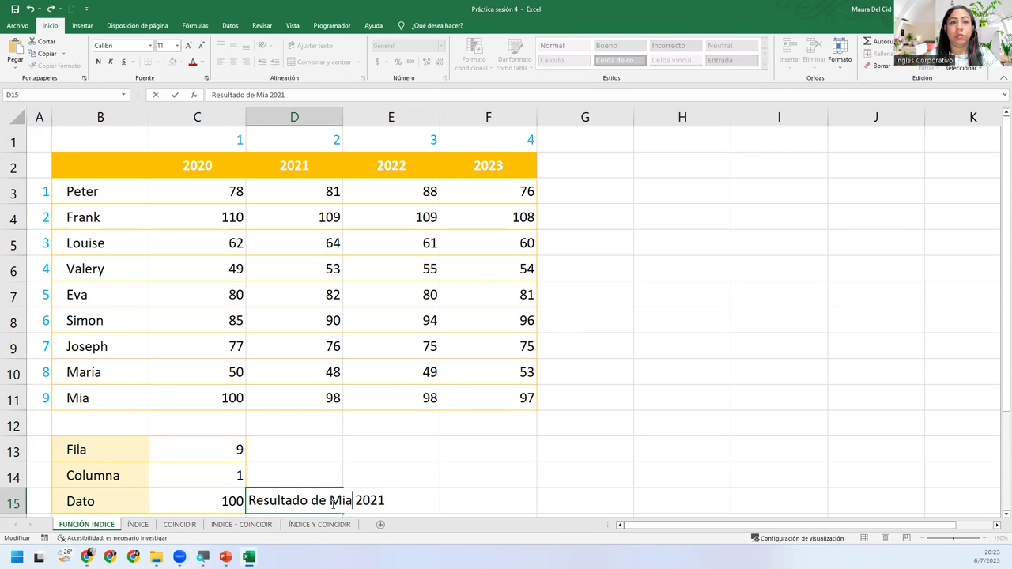
key("Return")
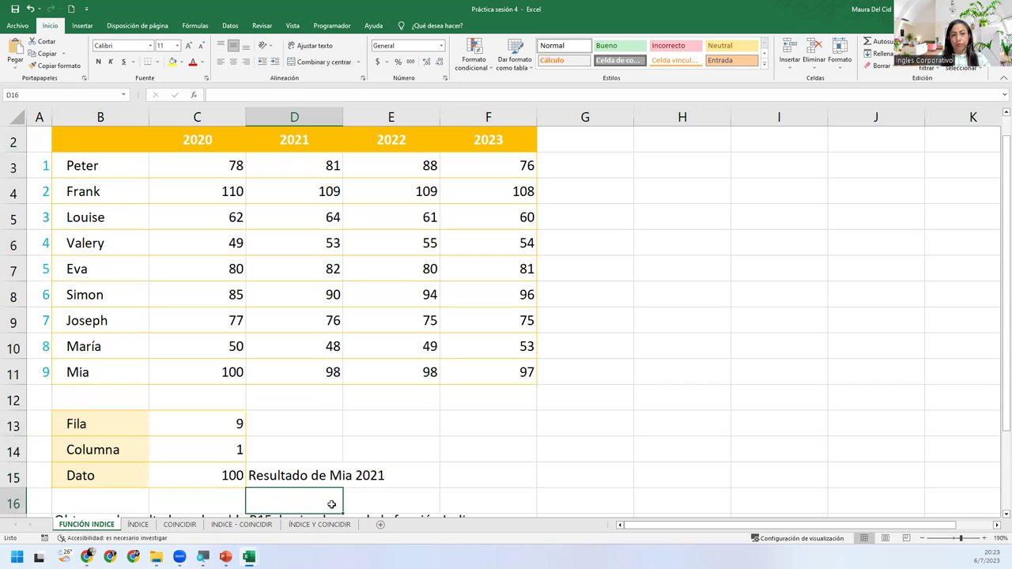
left_click(270, 469)
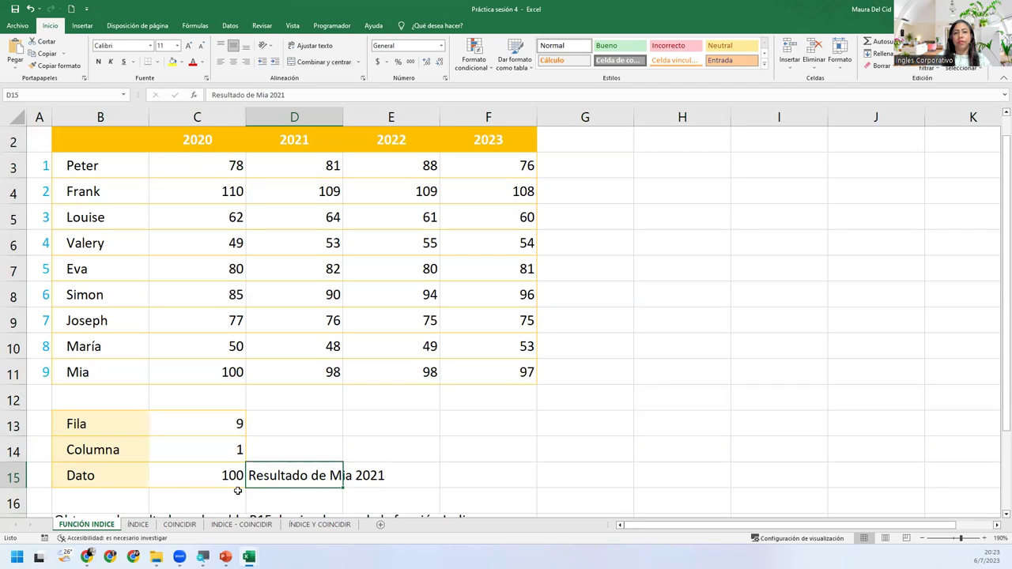
- Review the matriz, núm_fila and núm_columna arguments of the INDICE formula in C15 without changing it
left_click(237, 483)
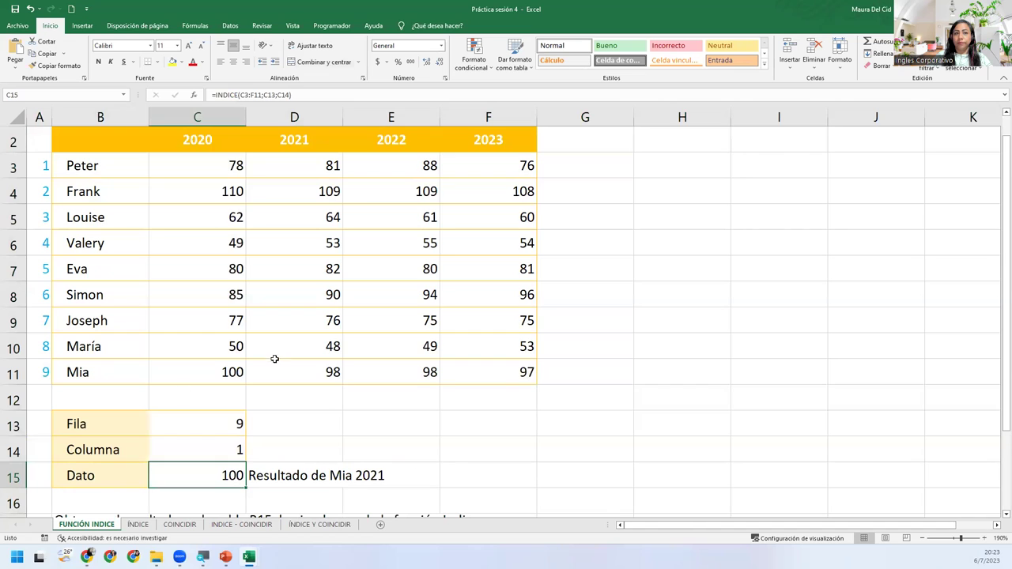
double_click(212, 475)
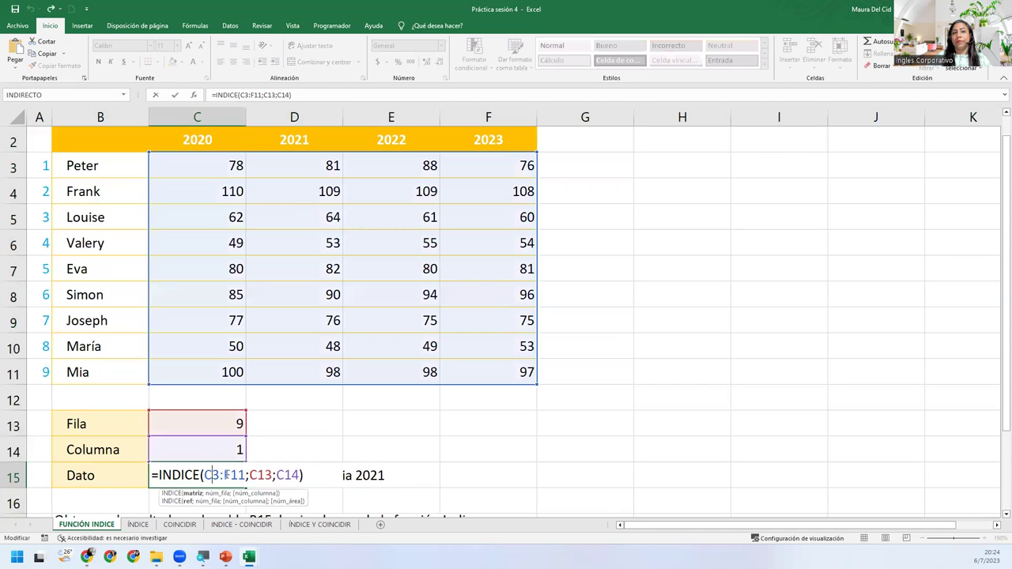
left_click(194, 494)
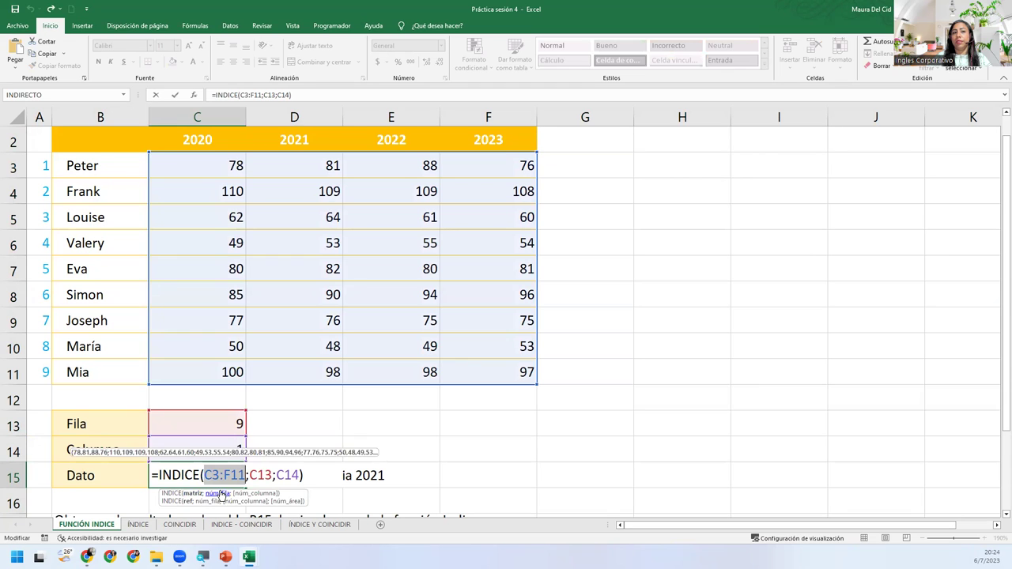
left_click(220, 493)
left_click(266, 493)
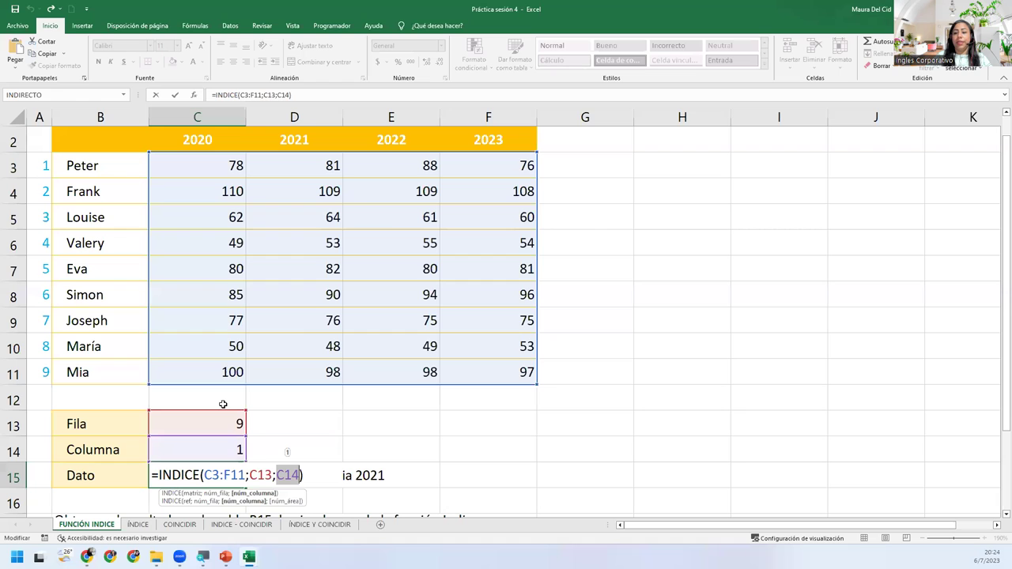
key("Return")
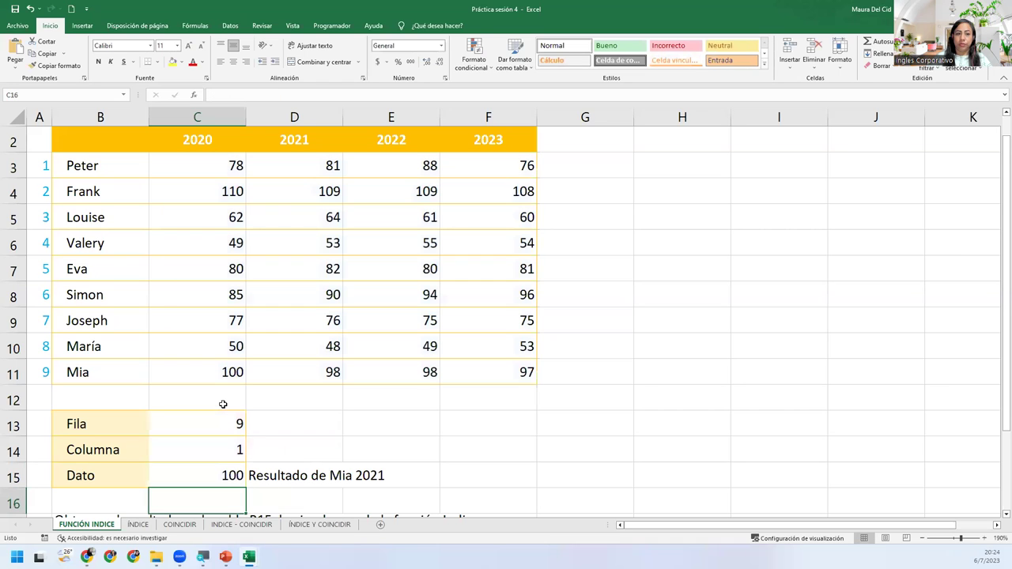
left_click(217, 474)
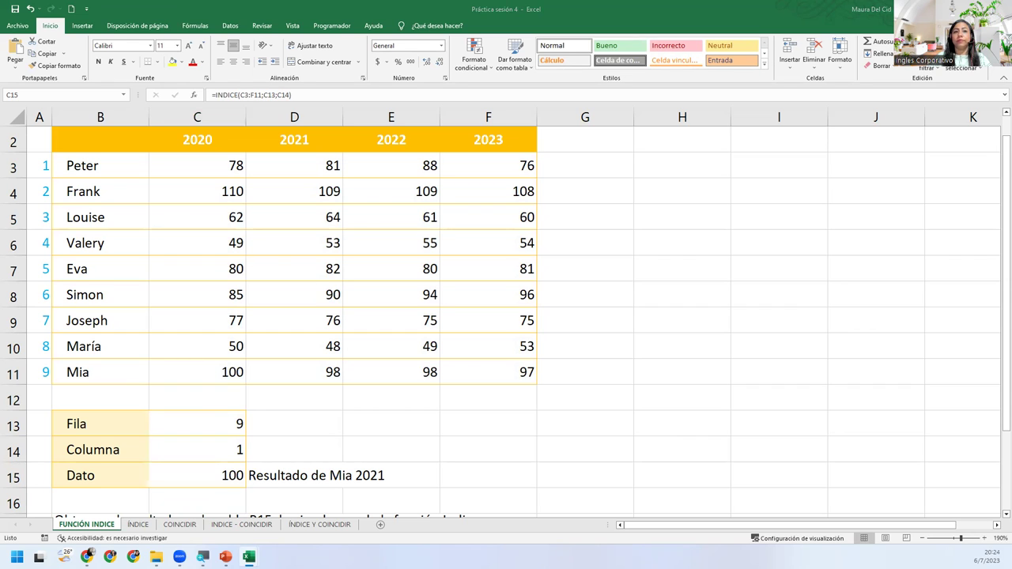
- Open the ÍNDICE sheet and examine its row numbers in A3:A11, column numbers in B1:D1 and the Gastos Mayo cell G2
left_click(143, 524)
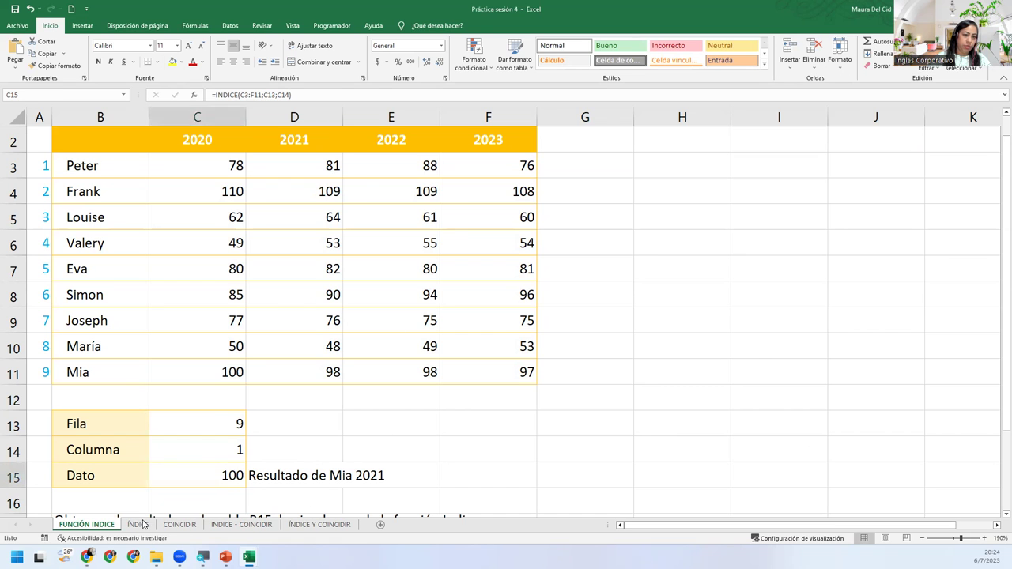
left_click(143, 524)
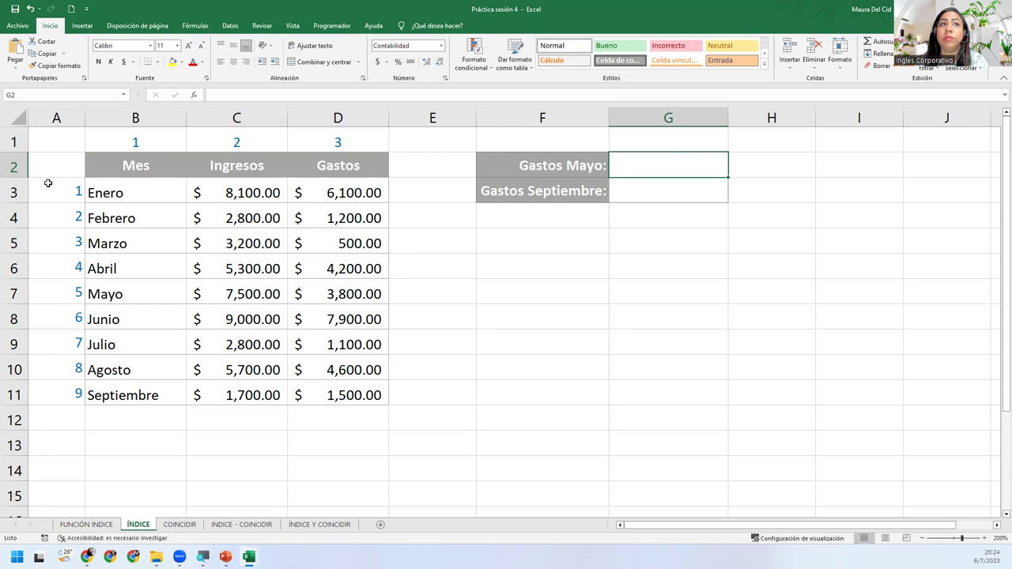
left_click_drag(45, 183, 38, 384)
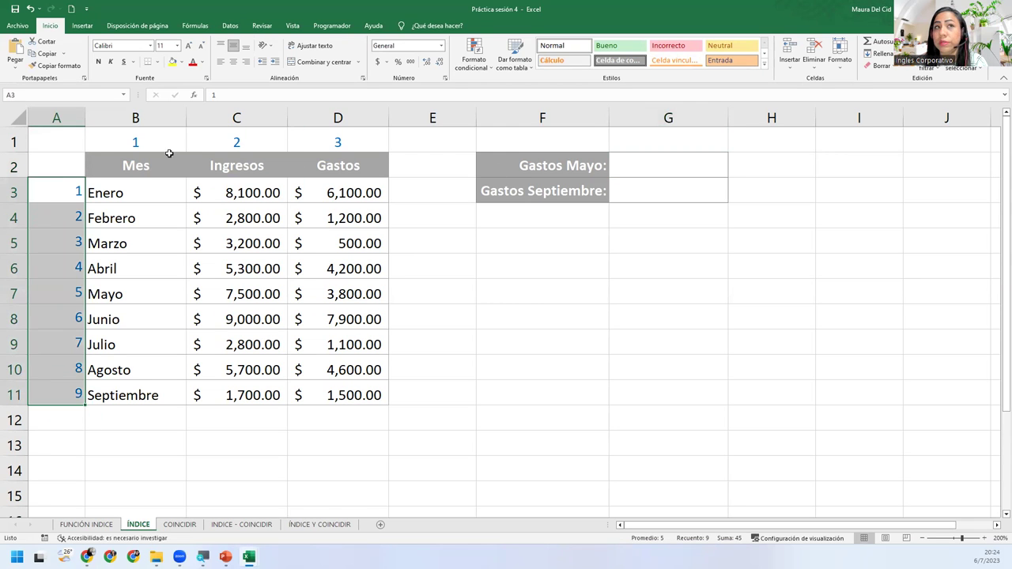
left_click_drag(143, 136, 316, 141)
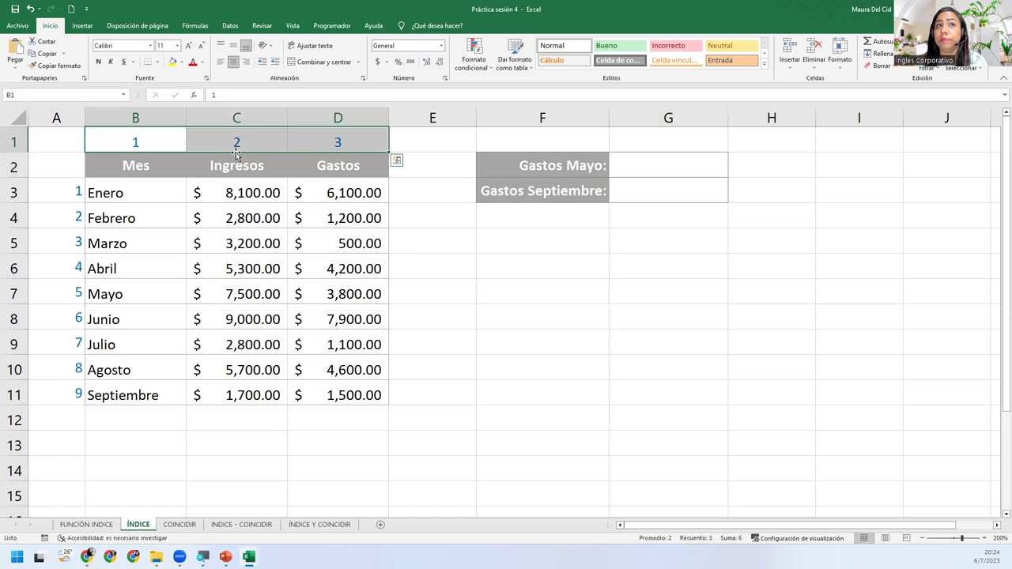
left_click(152, 193)
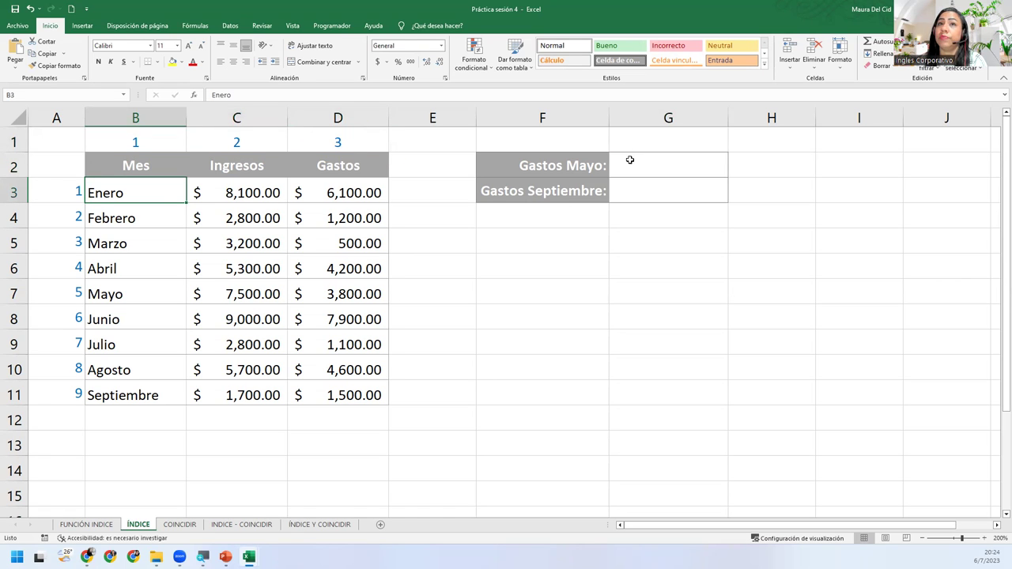
left_click(625, 159)
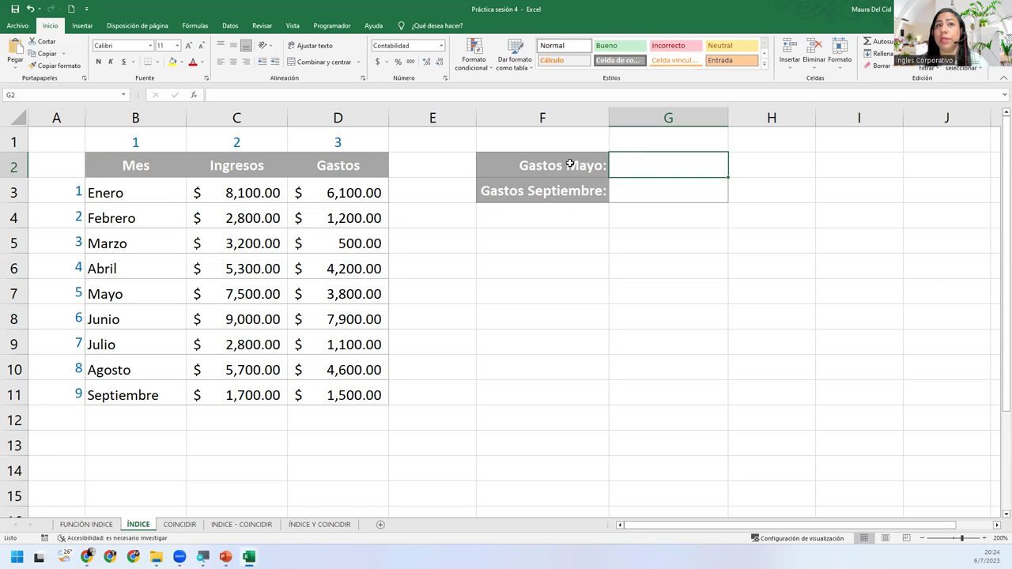
- Highlight the Gastos column and the Mayo row to locate their intersection in D7
left_click(339, 116)
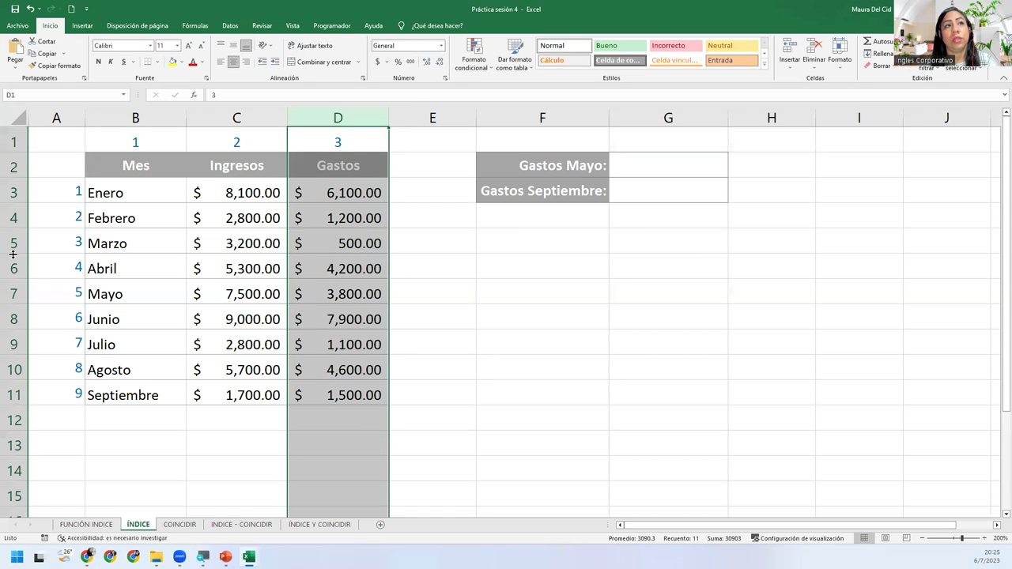
left_click(14, 289, "ctrl")
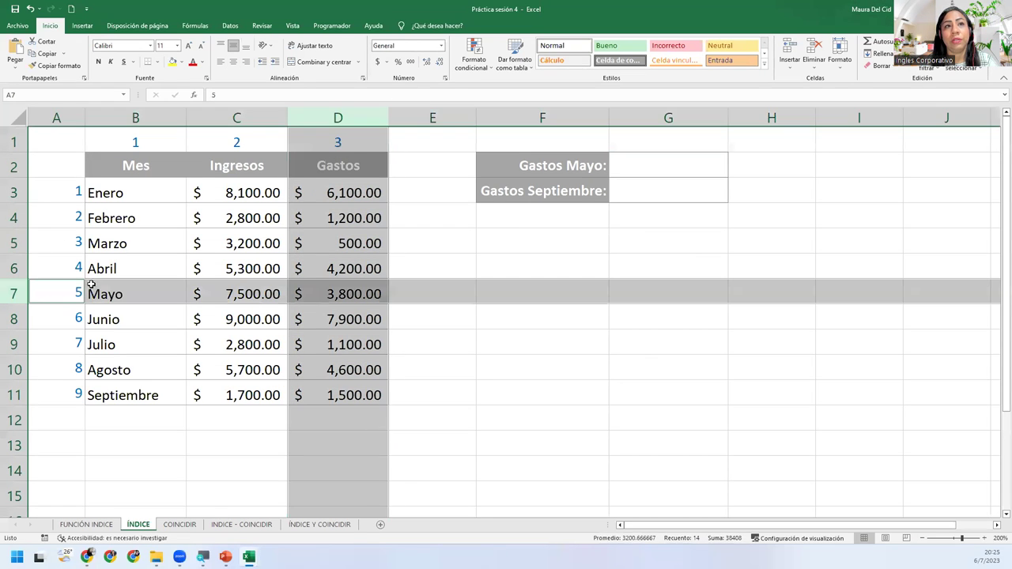
left_click(332, 295, "ctrl")
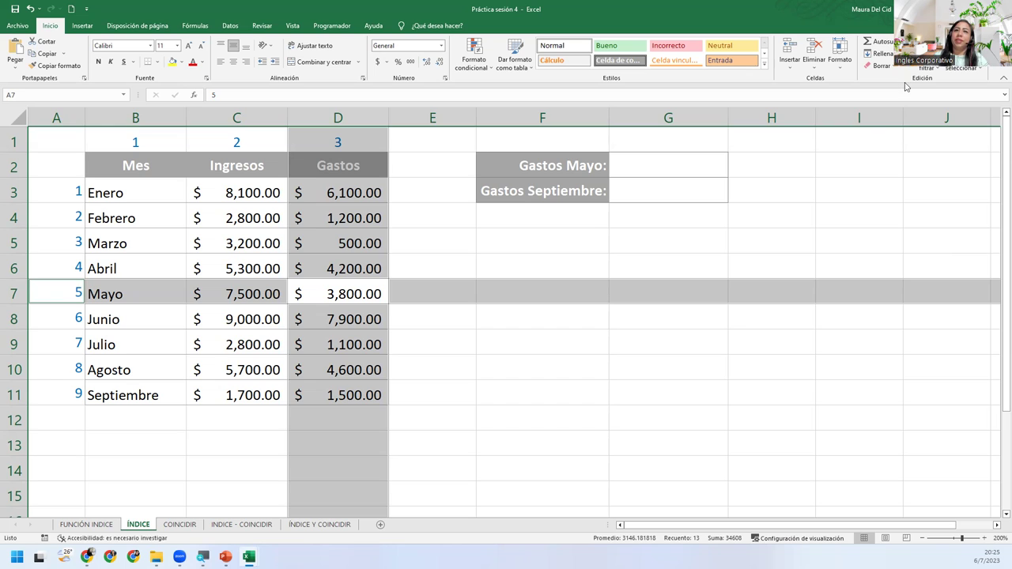
- Write an INDICE formula for Gastos Mayo in G2 using matrix B3:D11, row 5 and column 3
left_click(718, 163)
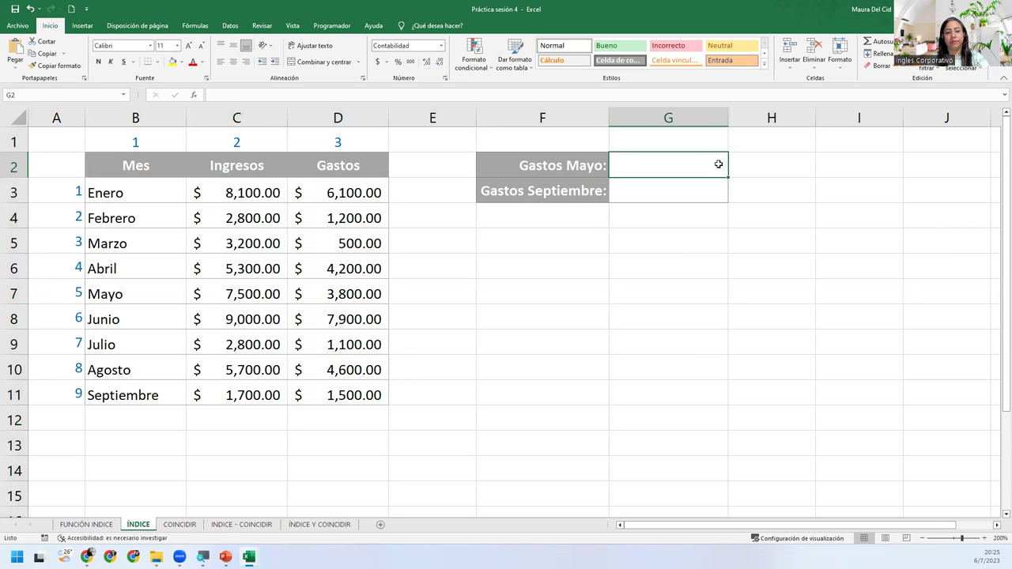
type("=")
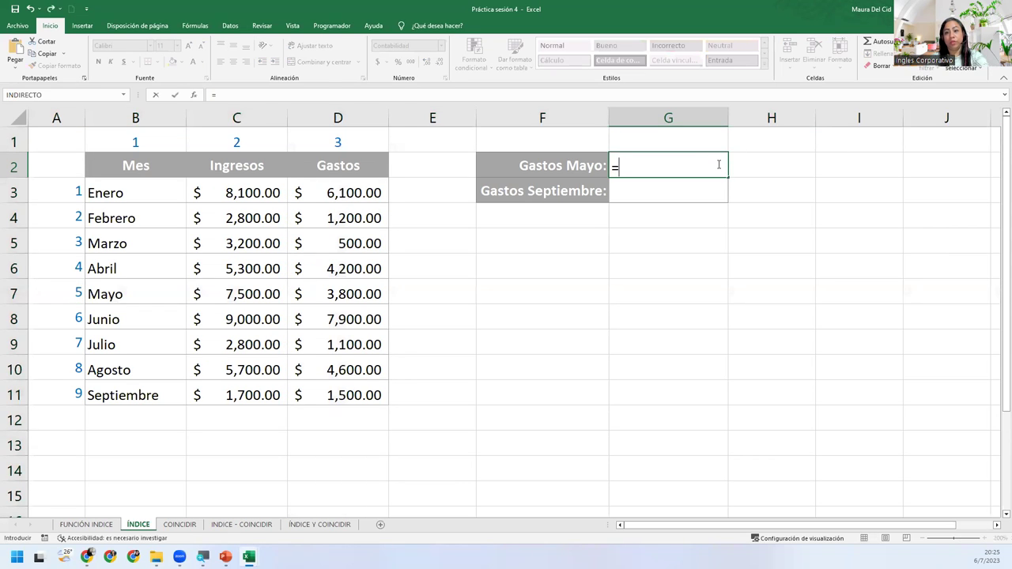
type("indi")
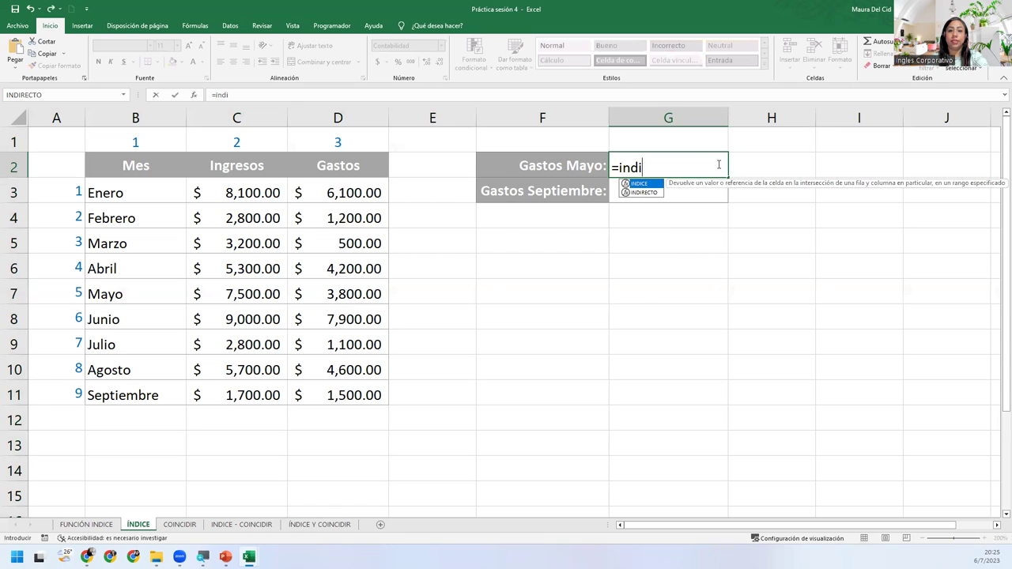
key("Tab")
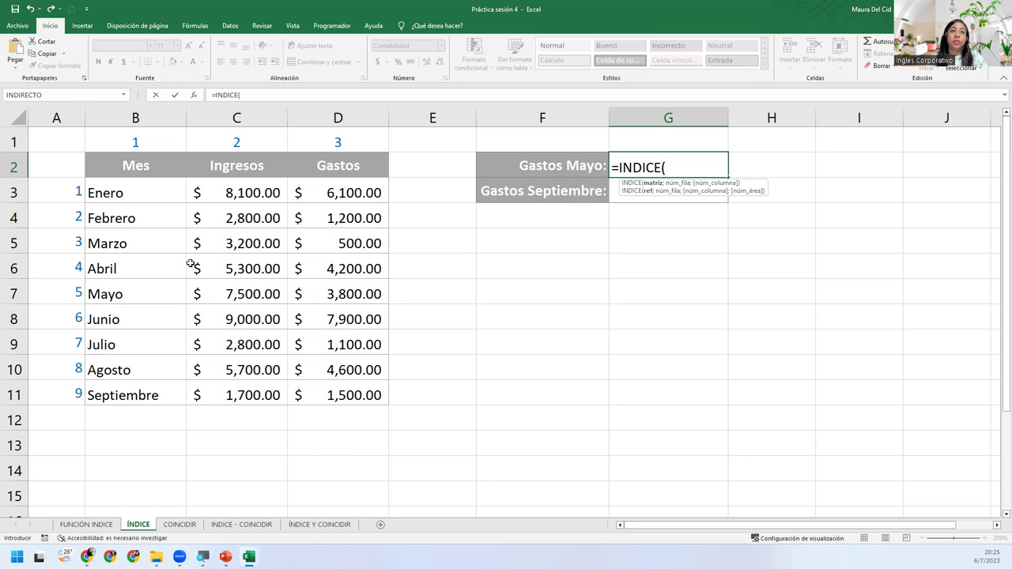
left_click_drag(142, 192, 342, 385)
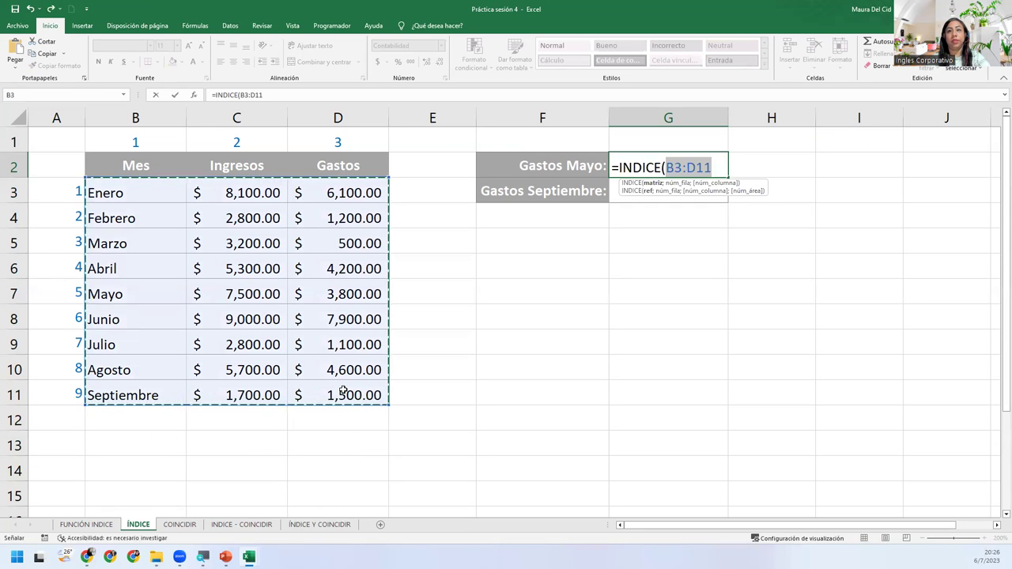
type(";")
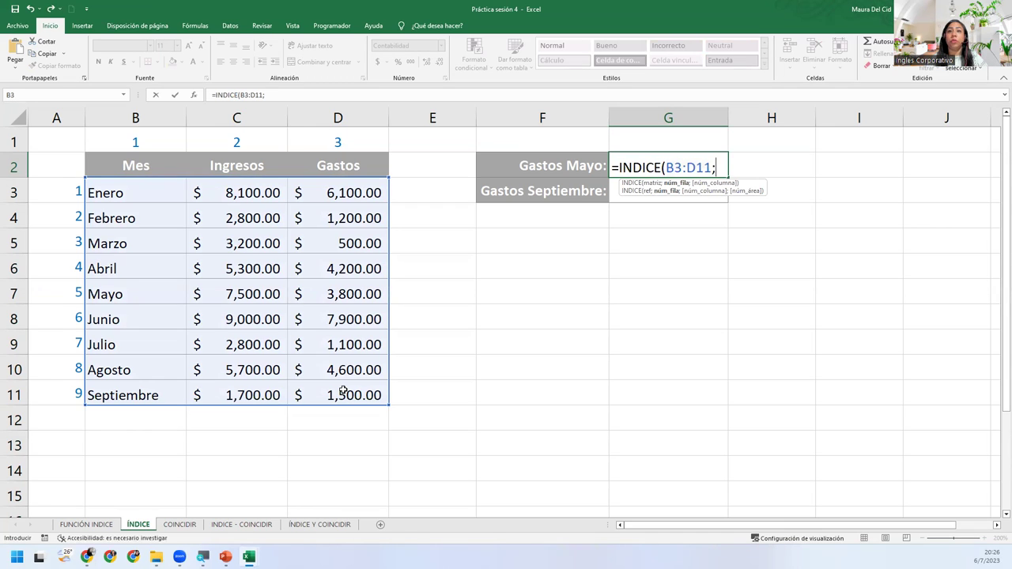
type("5")
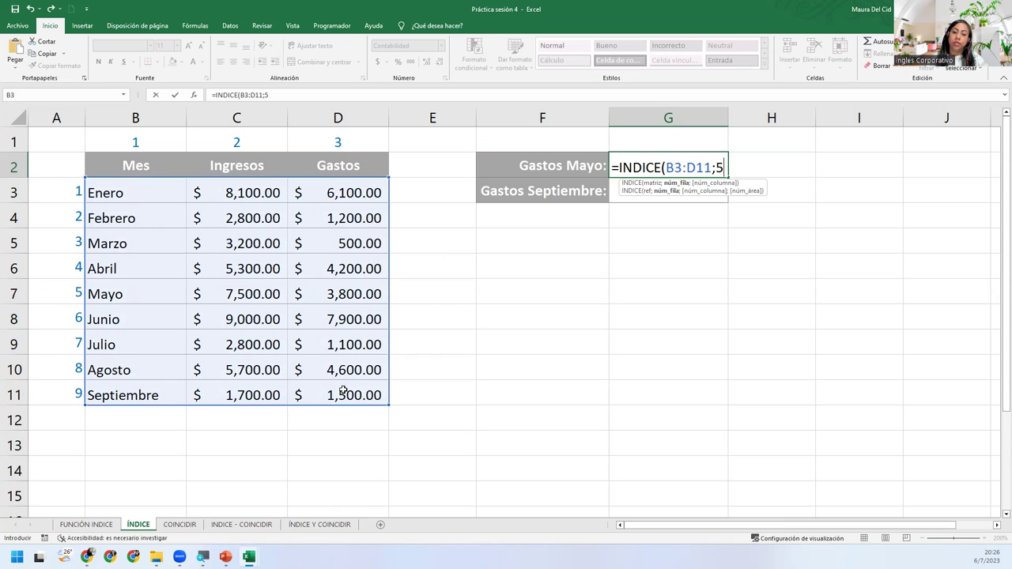
type(";")
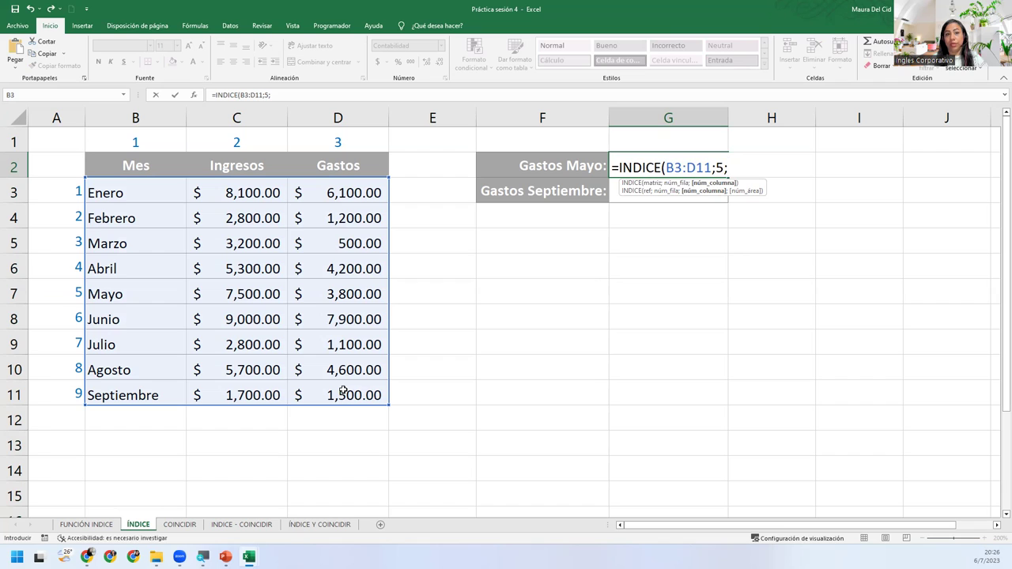
type("3")
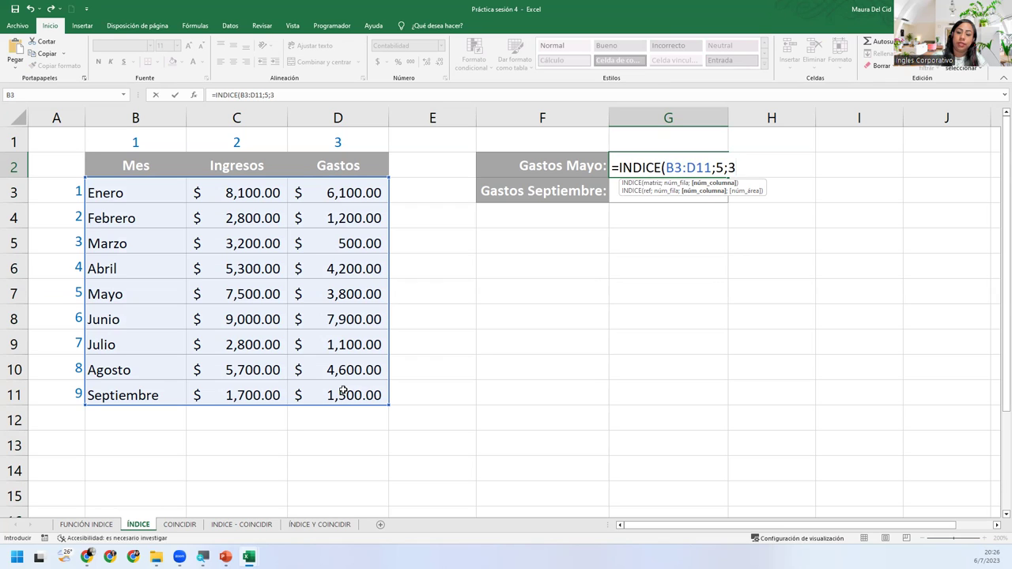
type(")")
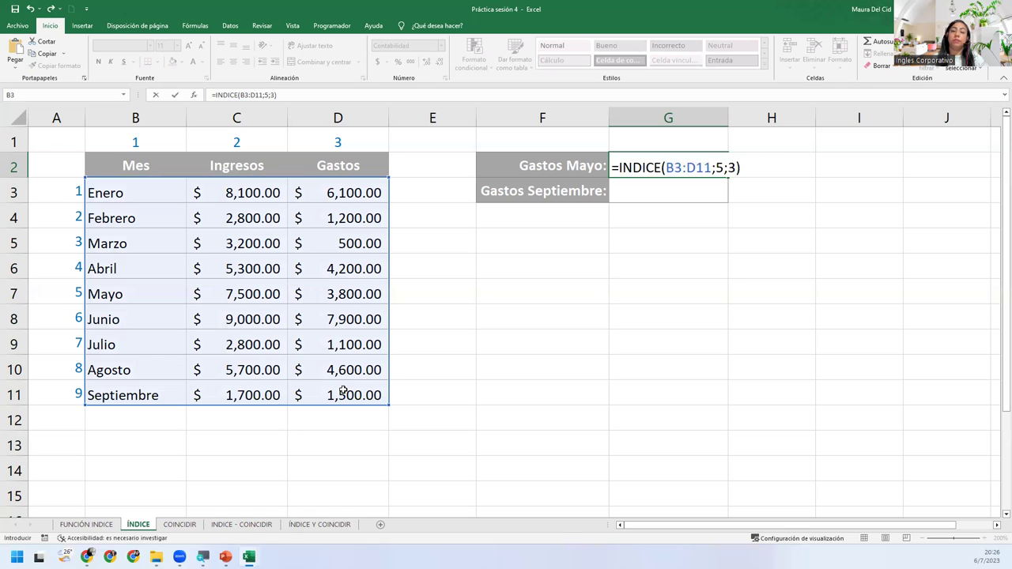
- Review the matriz, núm_fila and núm_columna arguments of the Gastos Mayo formula and accept it in G2
left_click(671, 167)
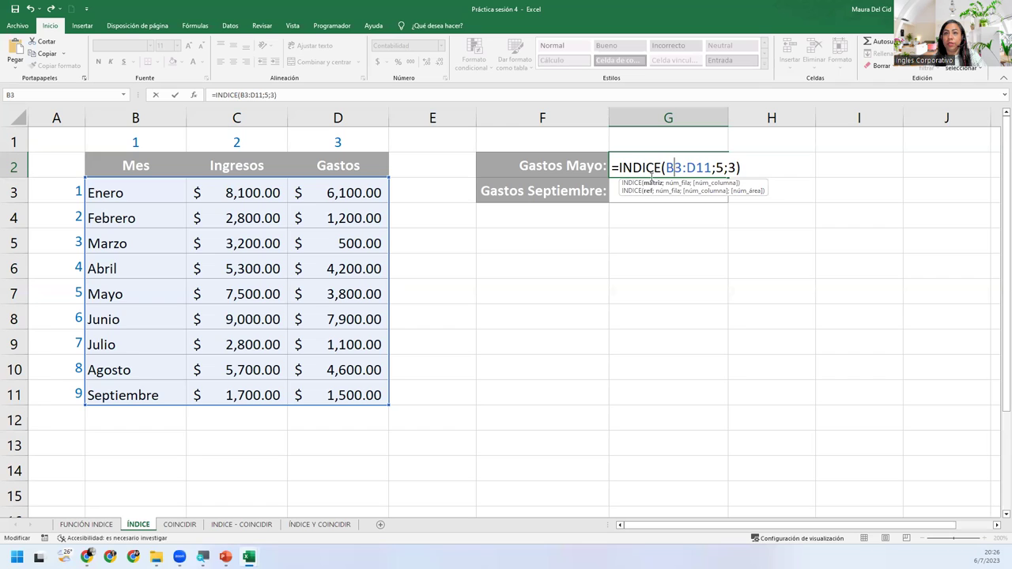
left_click(649, 183)
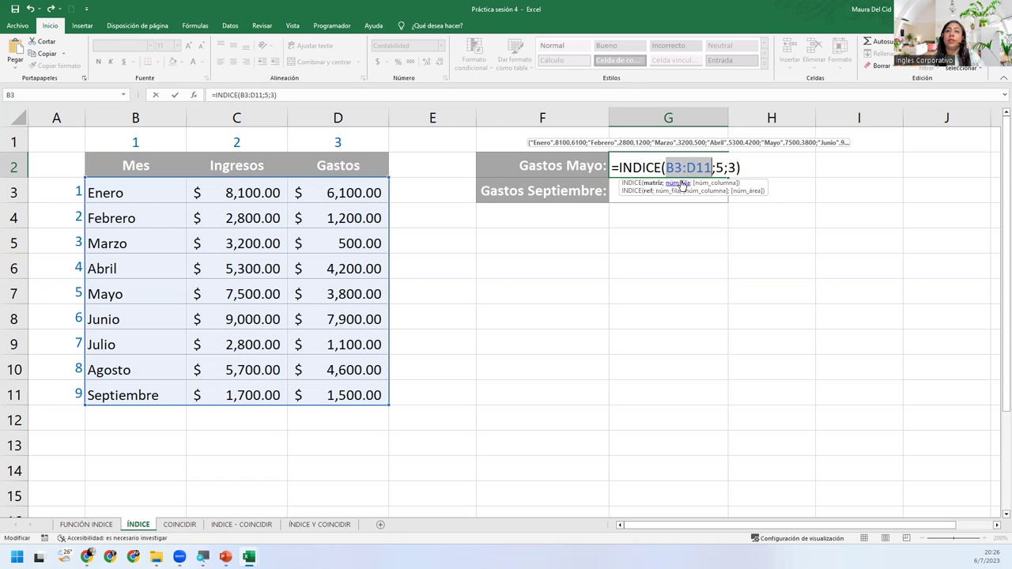
left_click(681, 184)
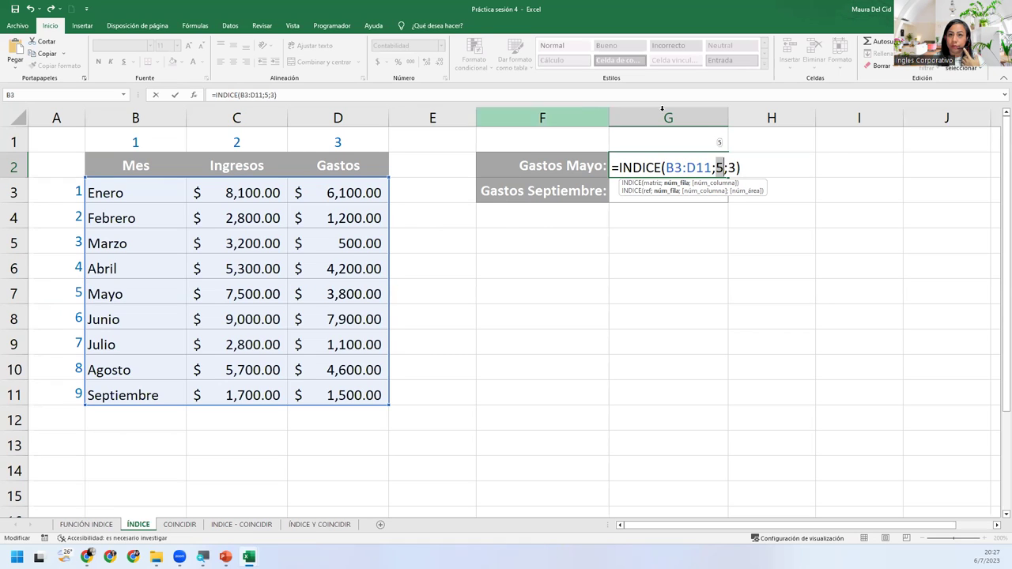
left_click(725, 167)
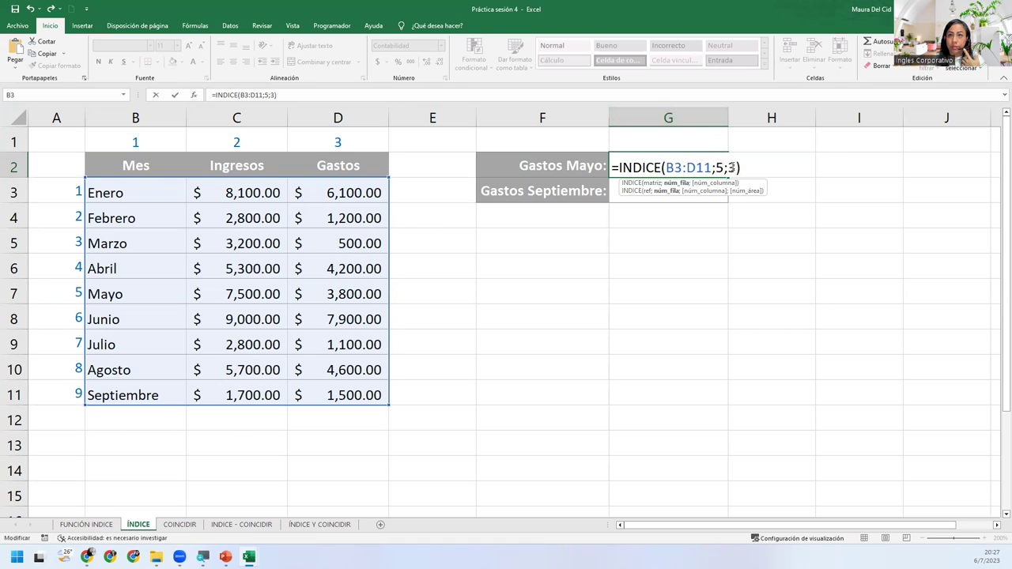
left_click(723, 182)
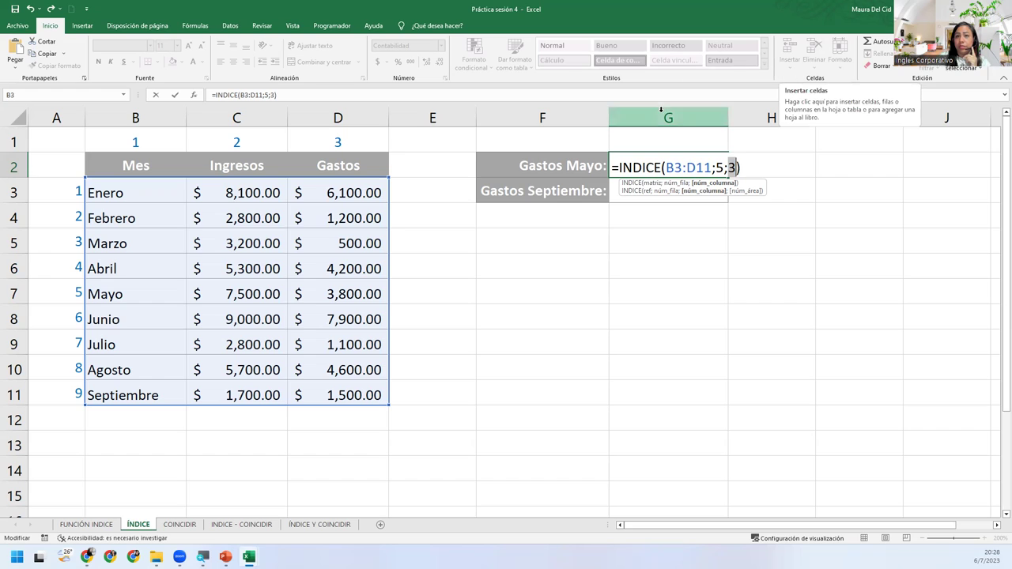
left_click(748, 166)
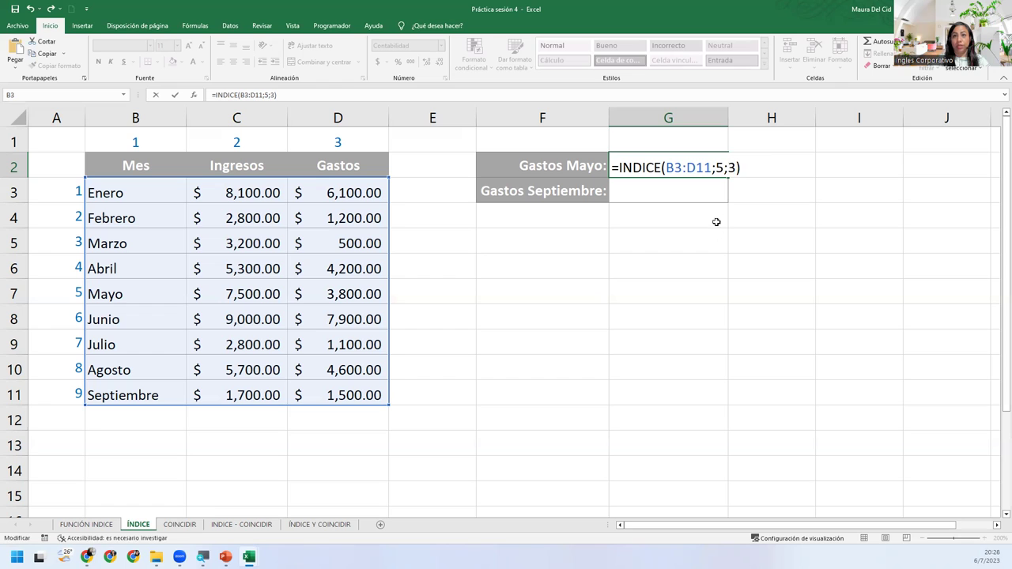
key("Return")
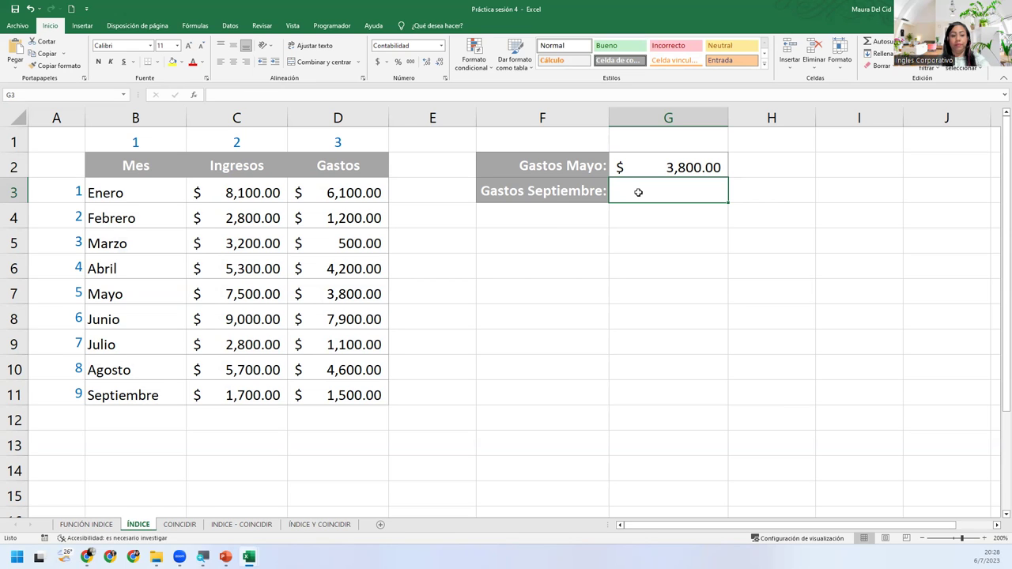
- Enter an INDICE formula for Gastos Septiembre in G3 using matrix B3:D11, row 9 and column 3
type("=indi")
key("Tab")
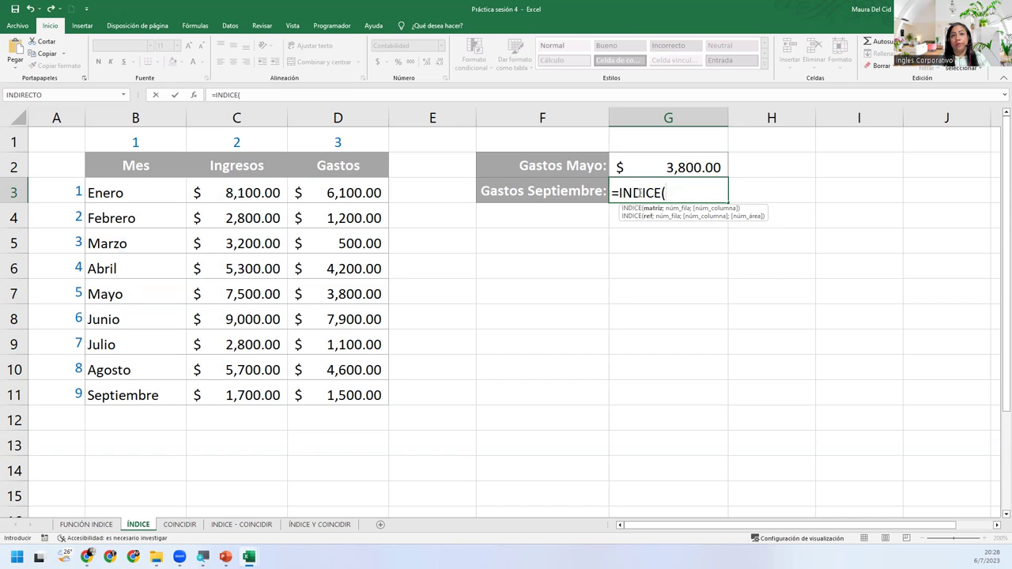
left_click_drag(111, 191, 357, 394)
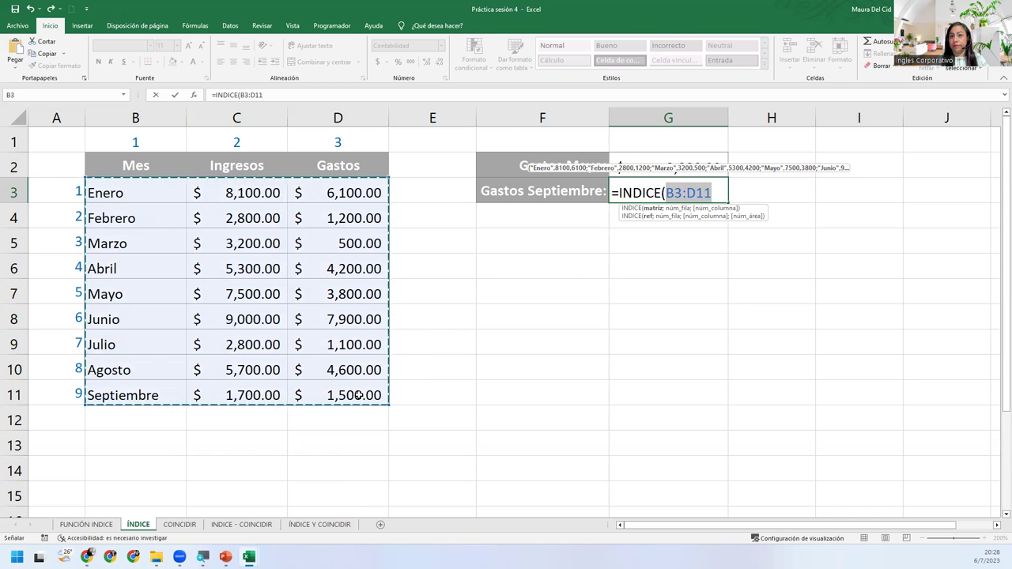
type(";")
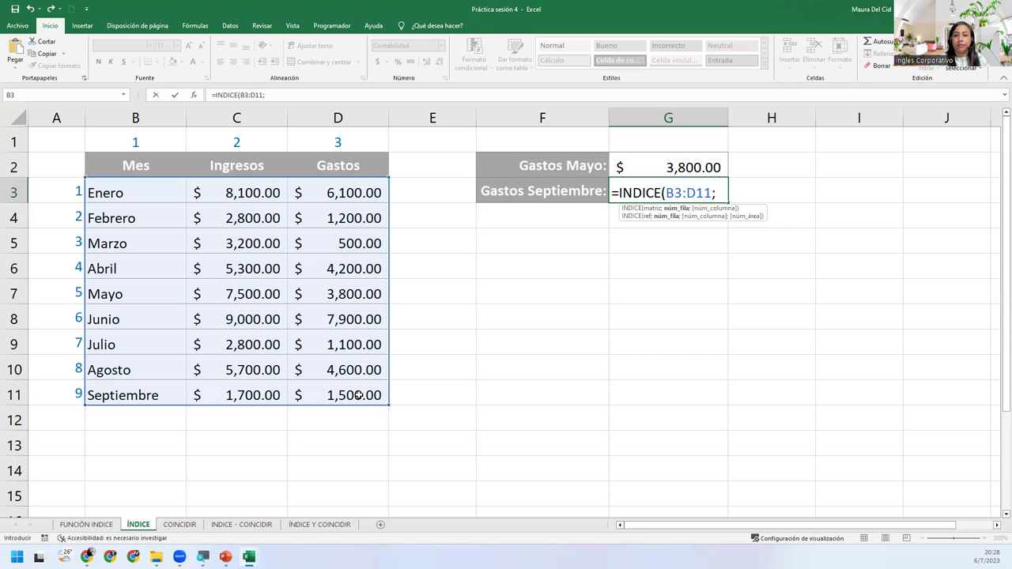
type("9;")
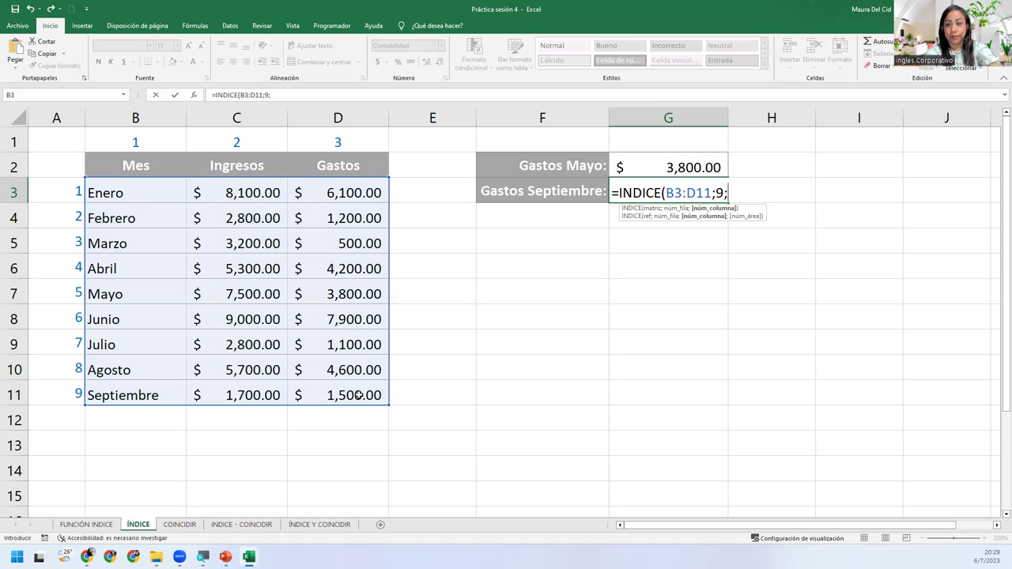
type("3")
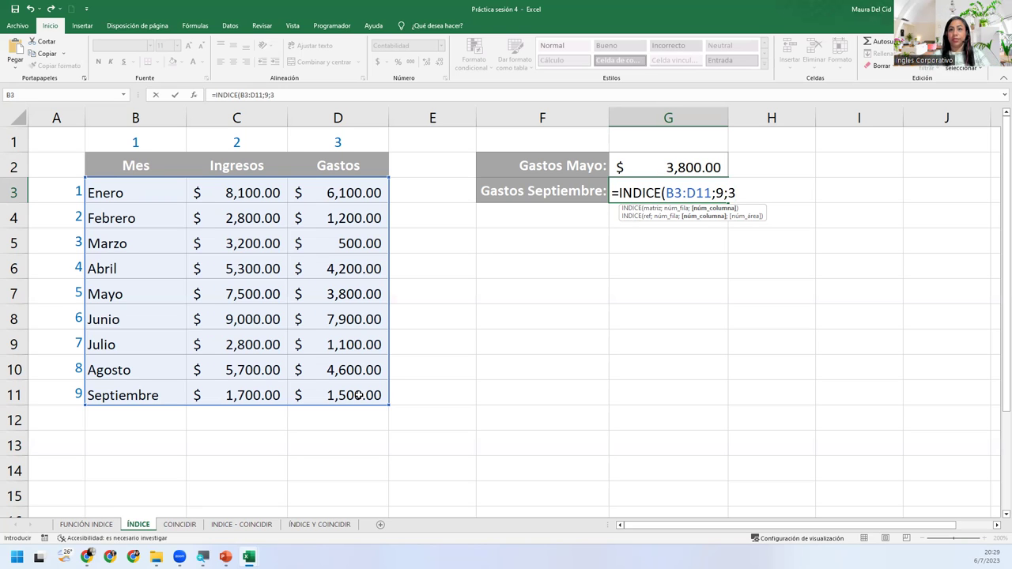
type(")")
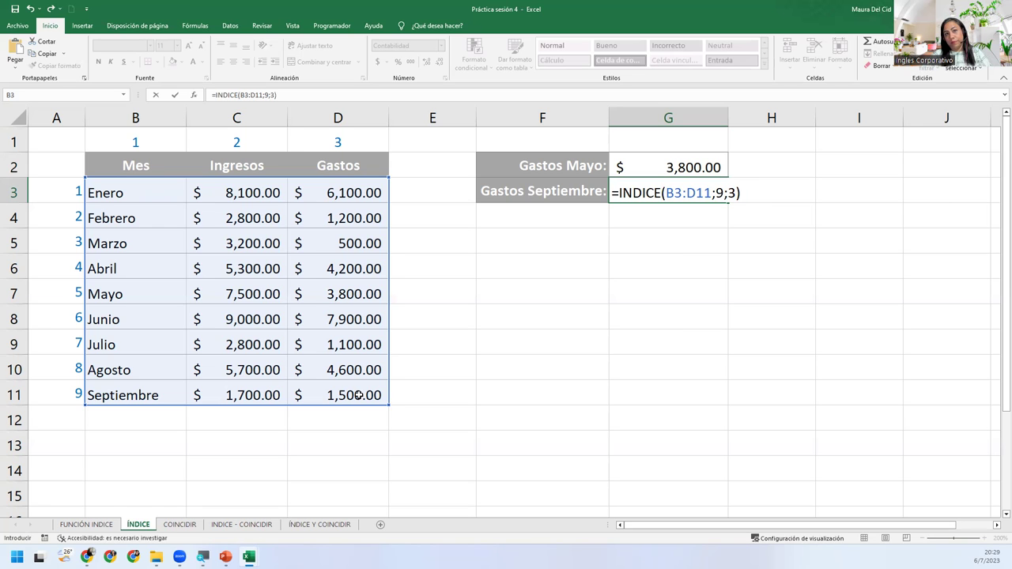
key("Return")
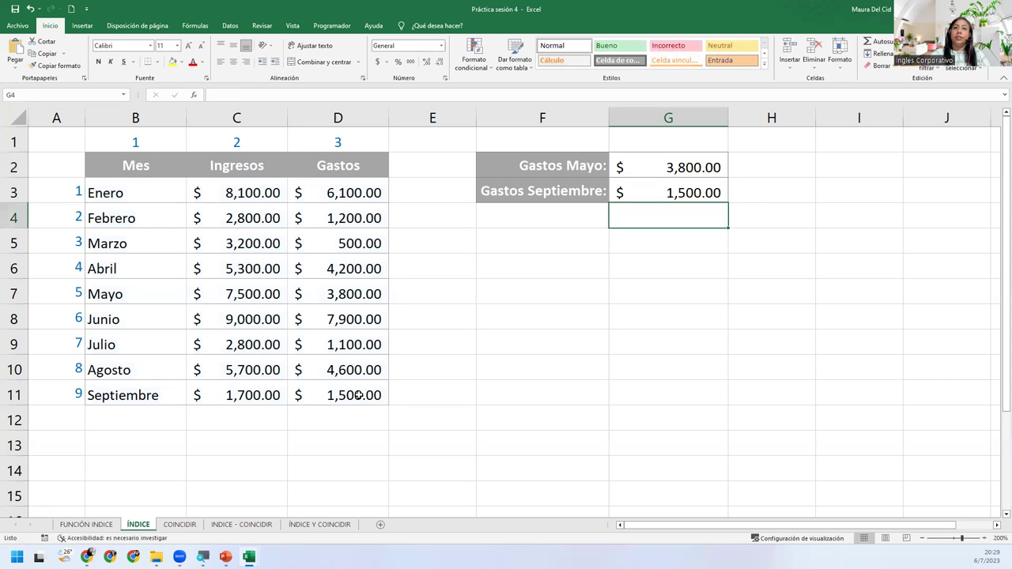
- Highlight the Gastos column and the Septiembre row to locate their intersection in D11
left_click(311, 112)
left_click(11, 392, "ctrl")
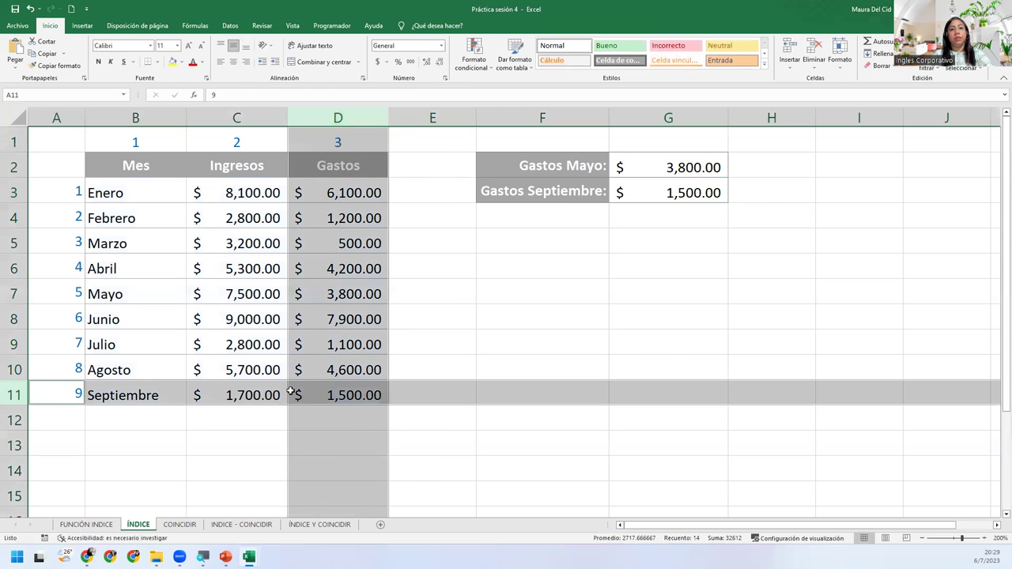
left_click(315, 384, "ctrl")
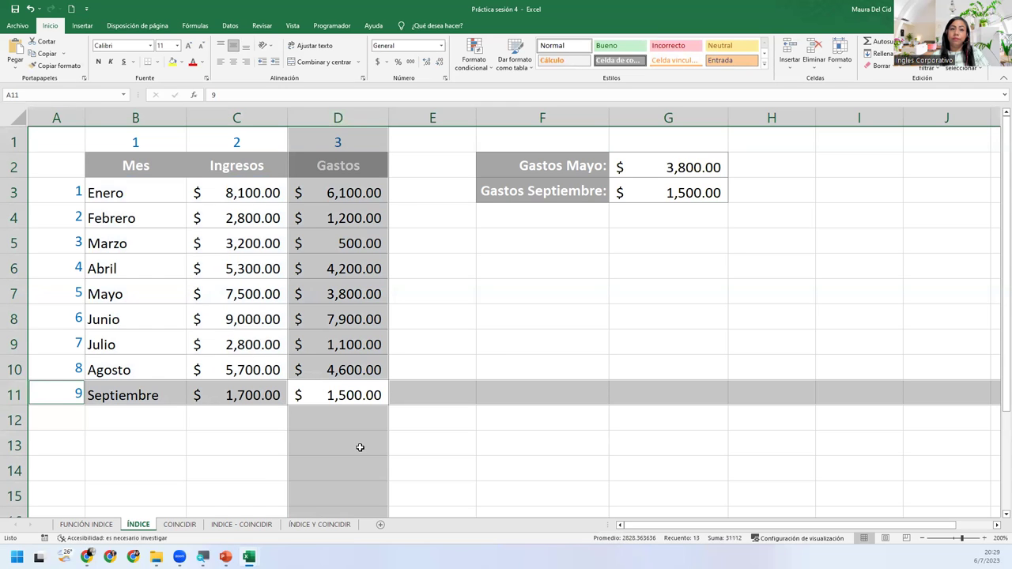
- Review the núm_fila and núm_columna arguments of the INDICE formula in G3 without changing it
double_click(674, 186)
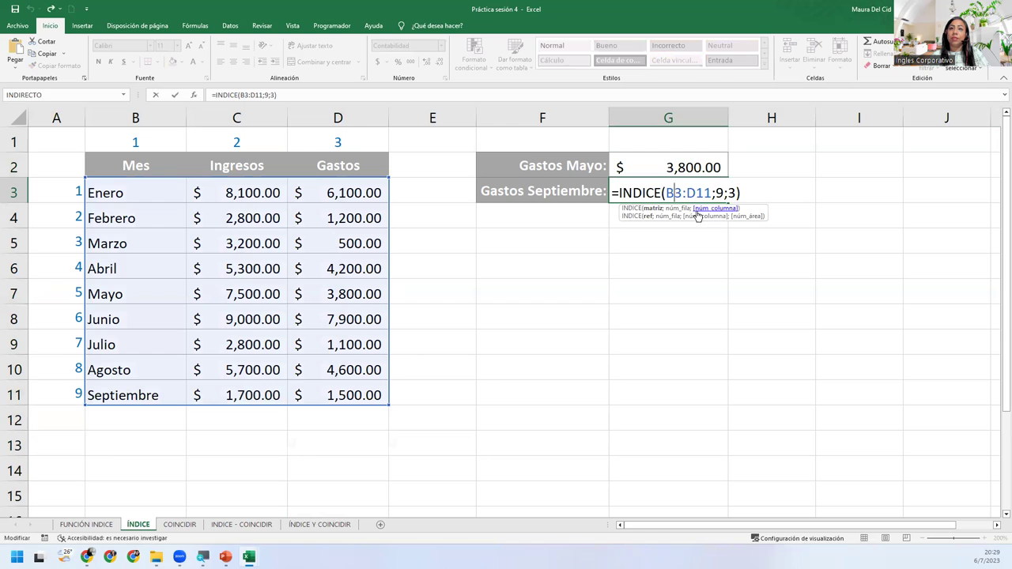
left_click(681, 209)
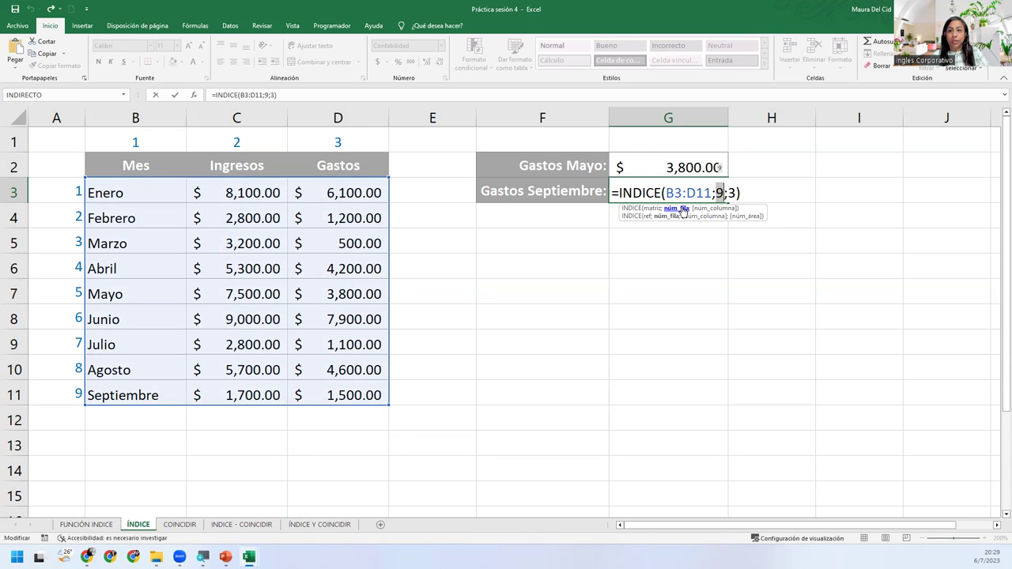
left_click(715, 208)
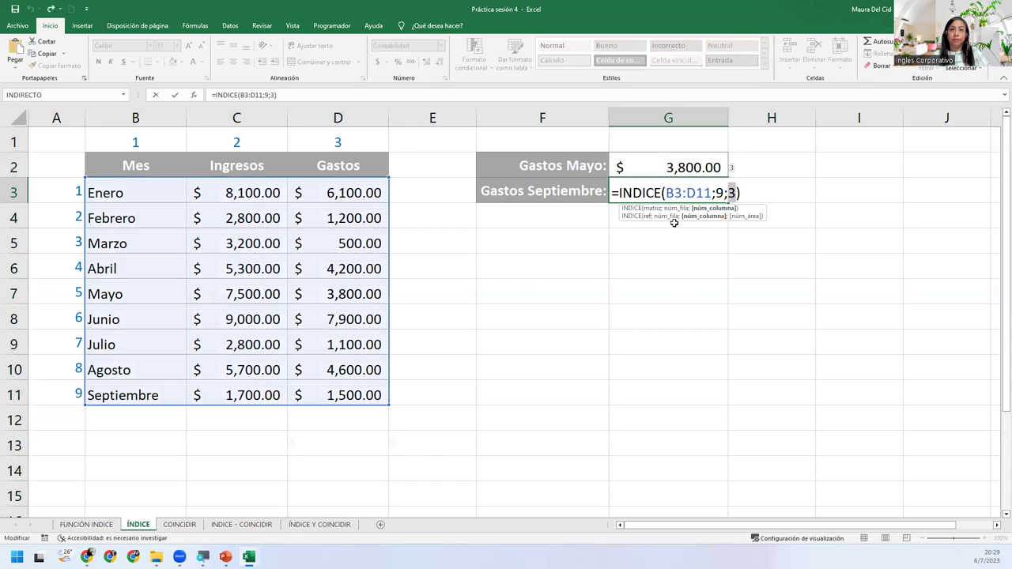
left_click(744, 190)
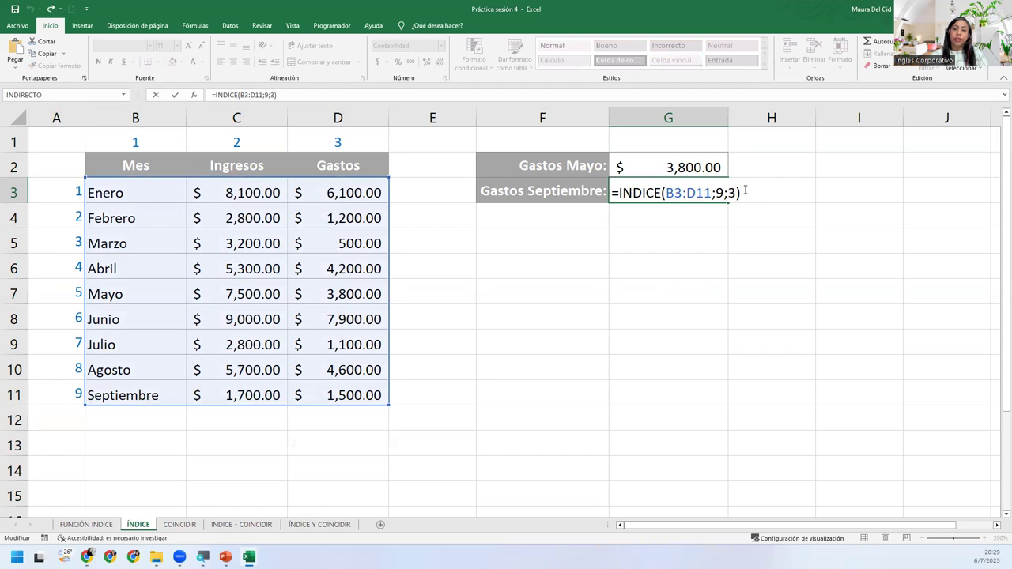
key("Return")
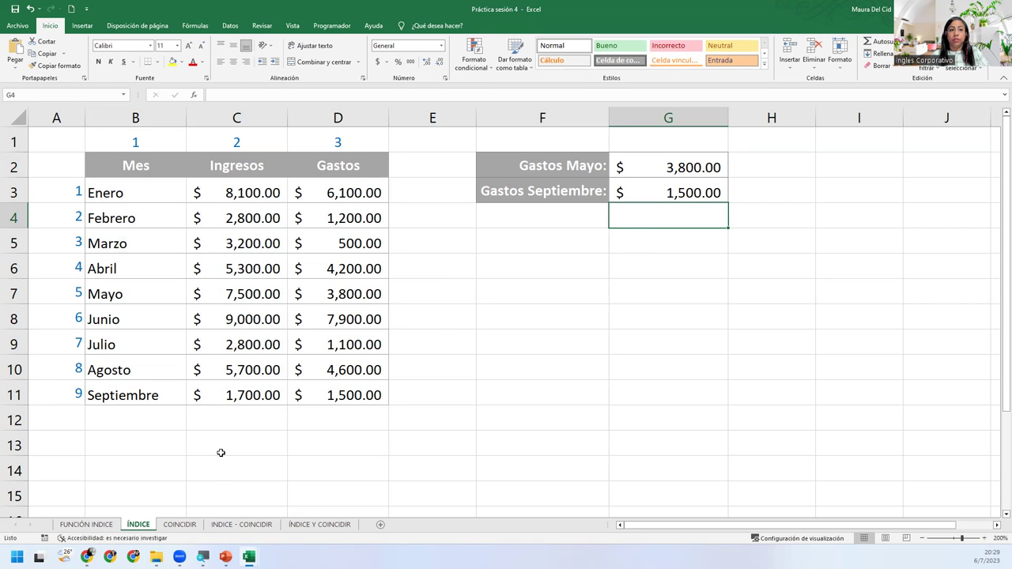
- On the COINCIDIR sheet, enter a COINCIDIR formula in G2 that looks up 7500 in C3:C11 with exact match 0
left_click(180, 525)
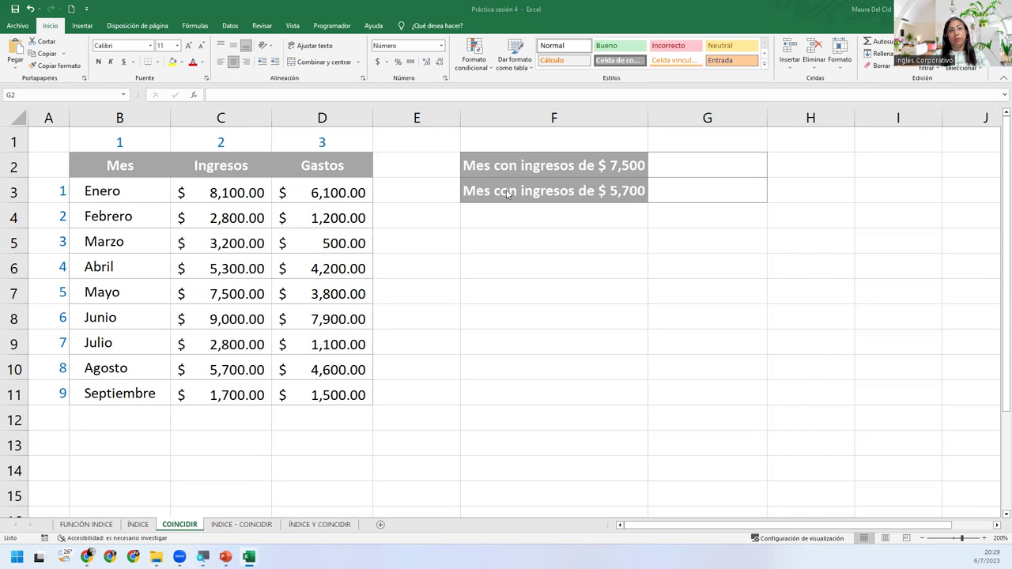
left_click(684, 177)
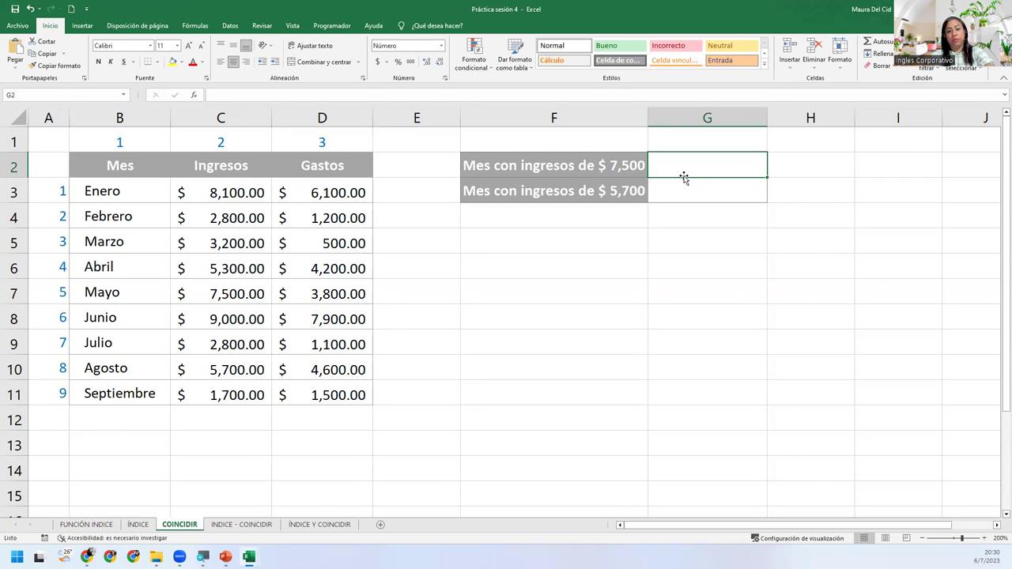
type("=coin")
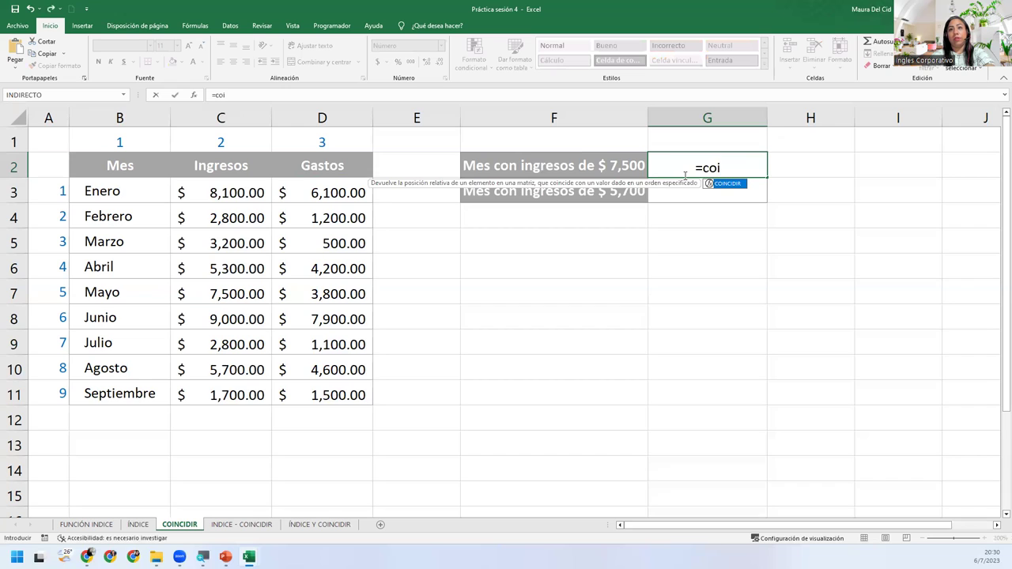
key("Tab")
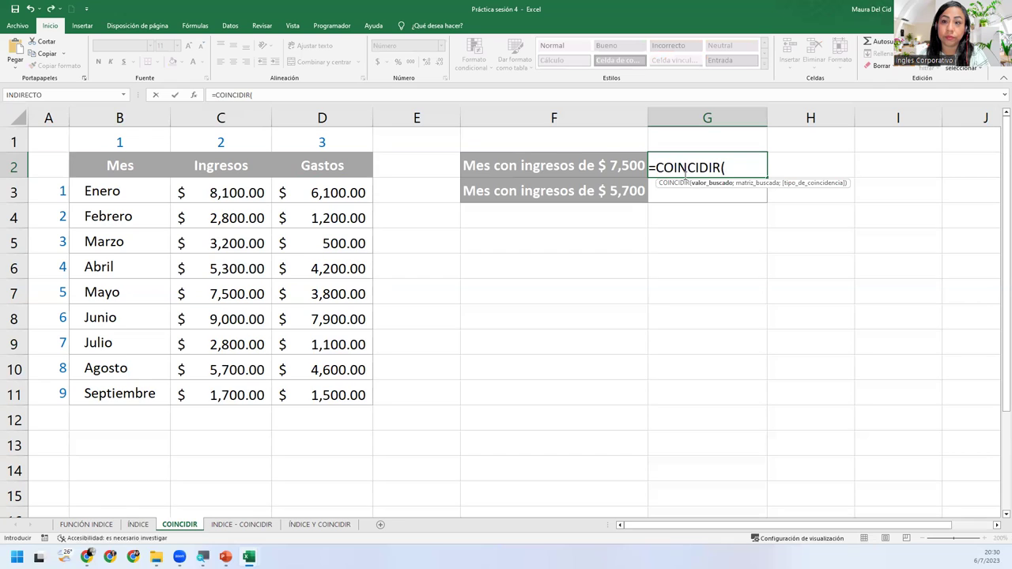
type("7500")
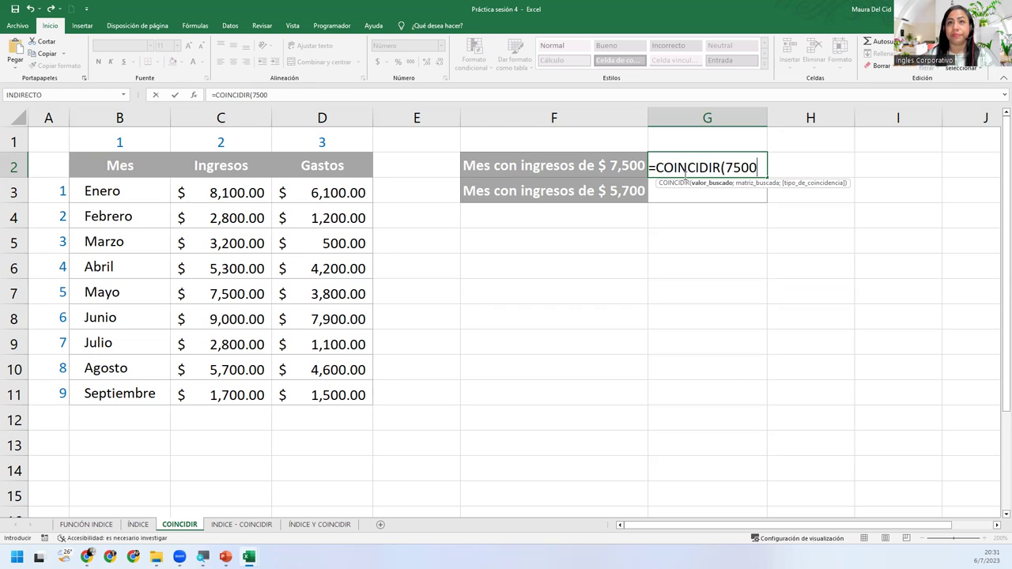
type(";")
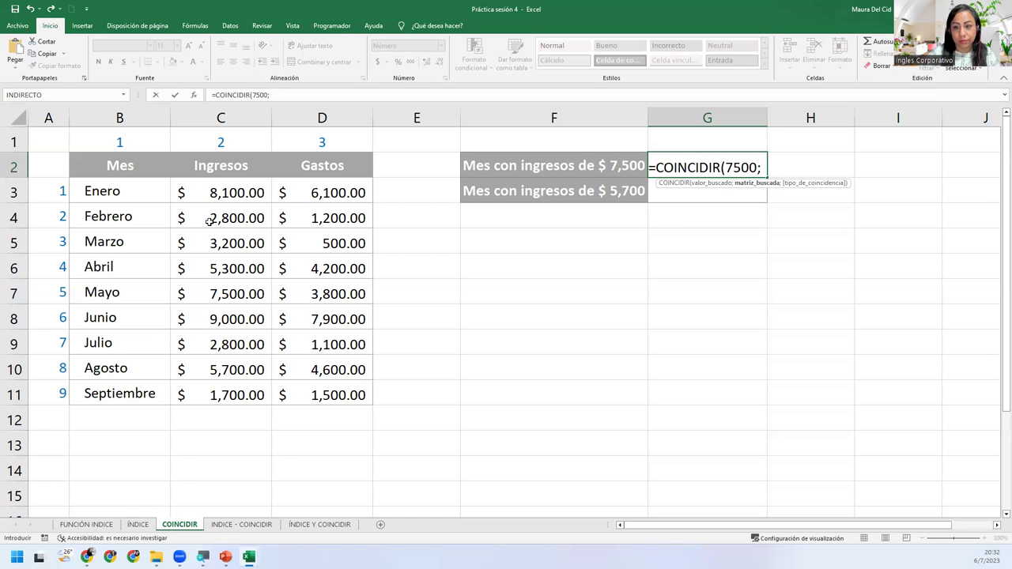
left_click(217, 197)
left_click_drag(223, 209, 223, 395)
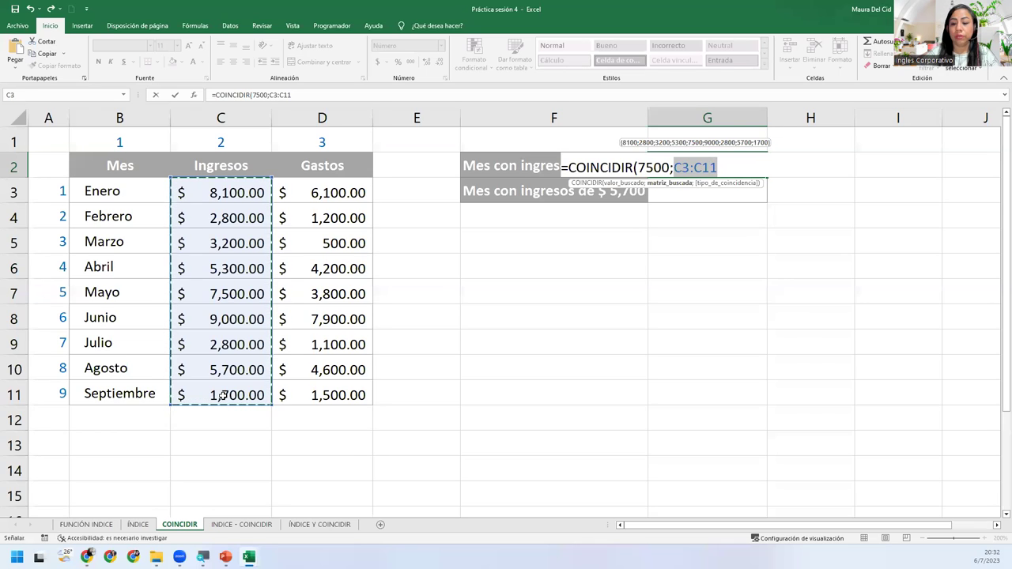
type(";")
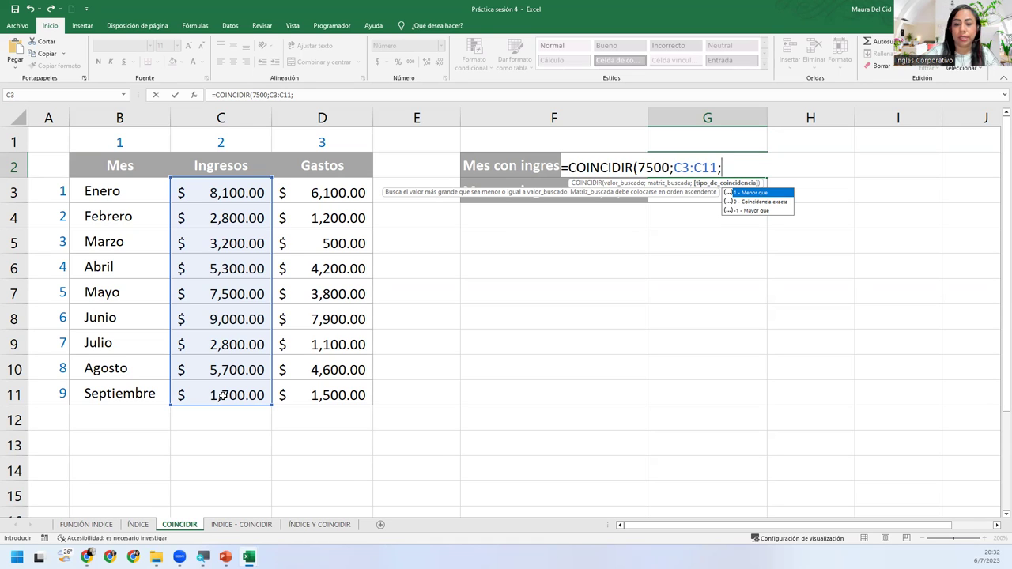
type("0)")
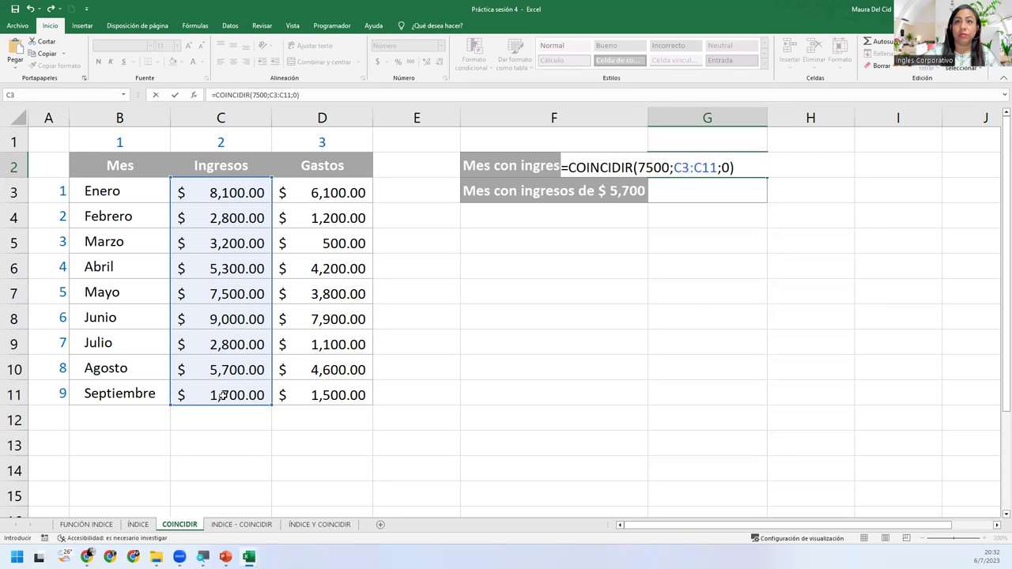
key("Return")
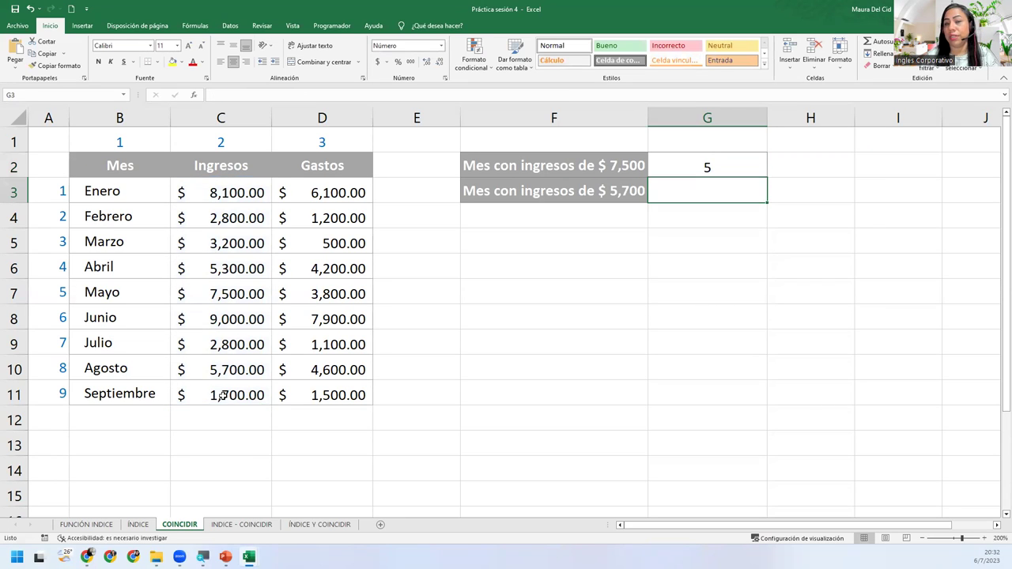
- Check the G2 formula and highlight the Ingresos column and the Mayo row to locate their intersection
left_click(682, 163)
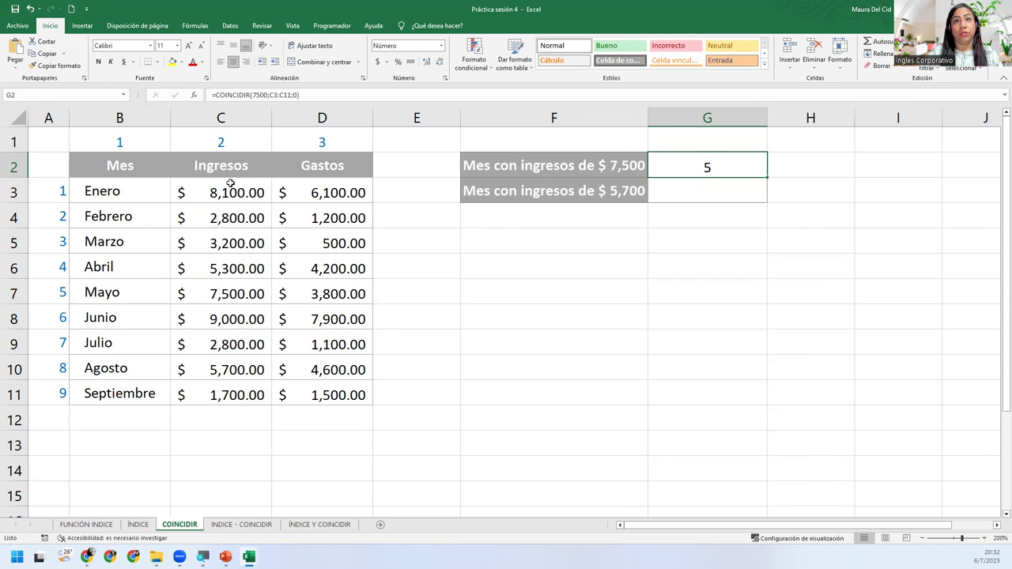
left_click(203, 113)
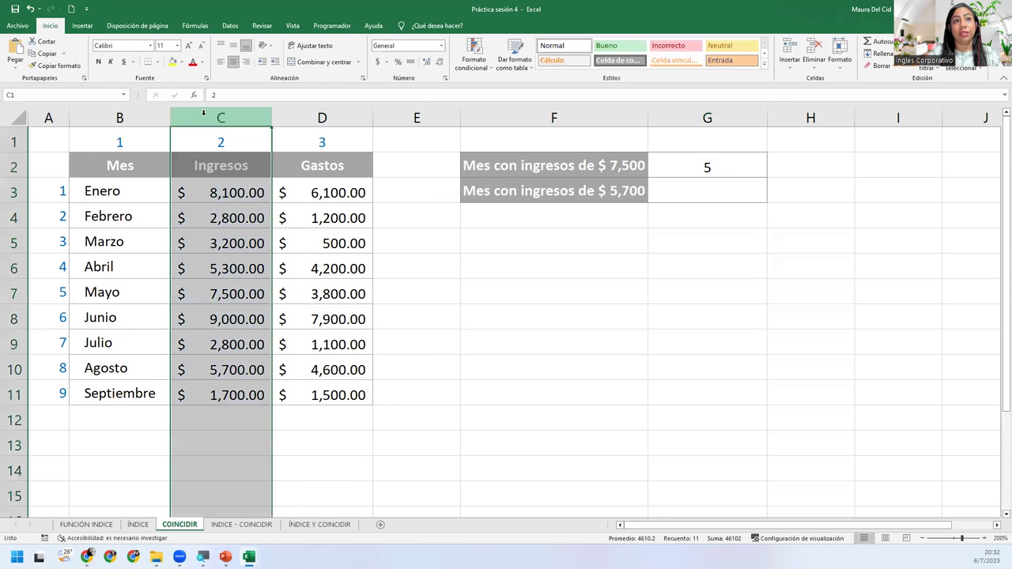
left_click(12, 293, "ctrl")
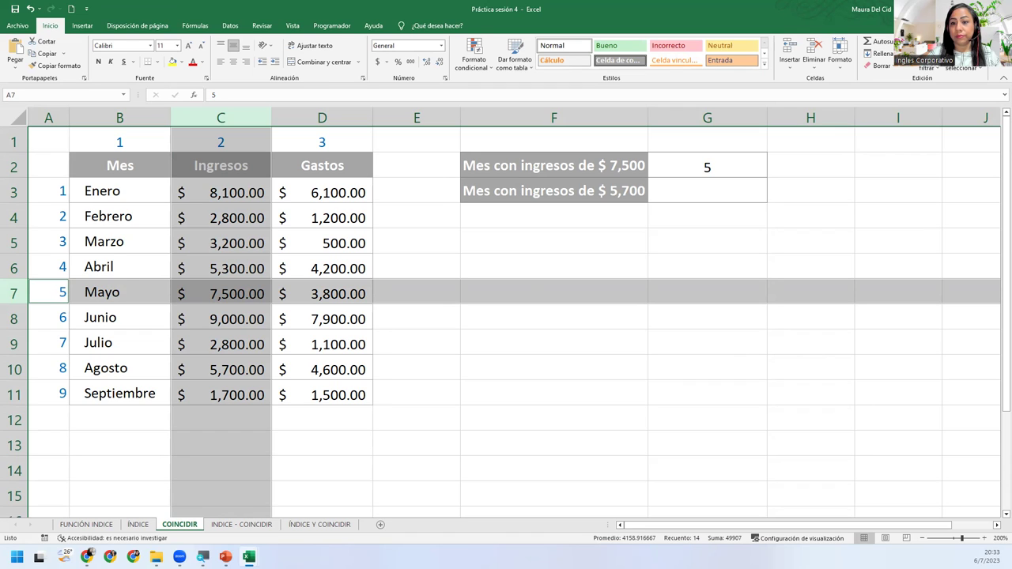
left_click(48, 292)
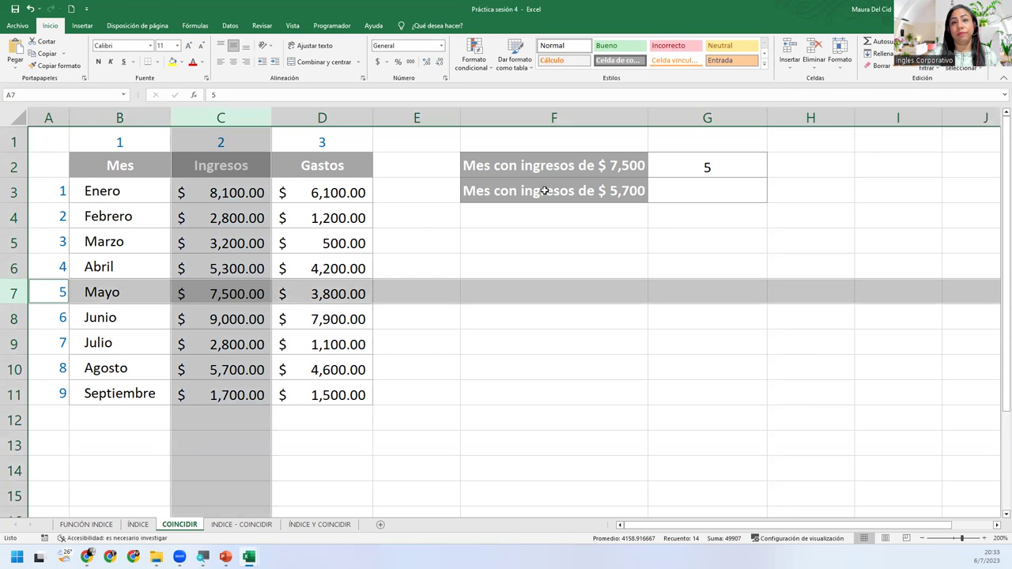
- Enter a COINCIDIR formula in G3 that looks up 5700 in C3:C11 with exact match 0
left_click(698, 191)
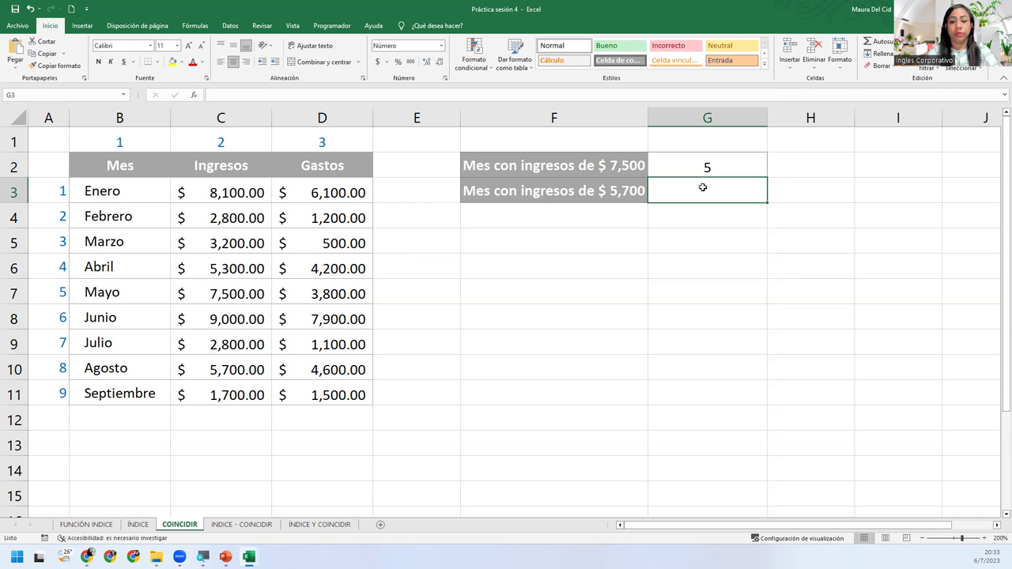
type("=coin")
key("Tab")
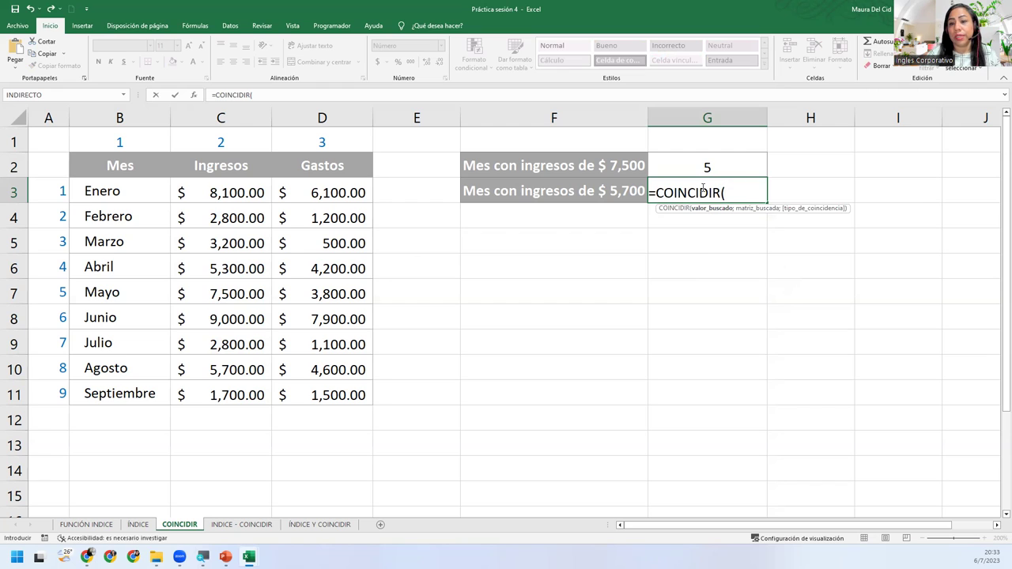
type("5700;")
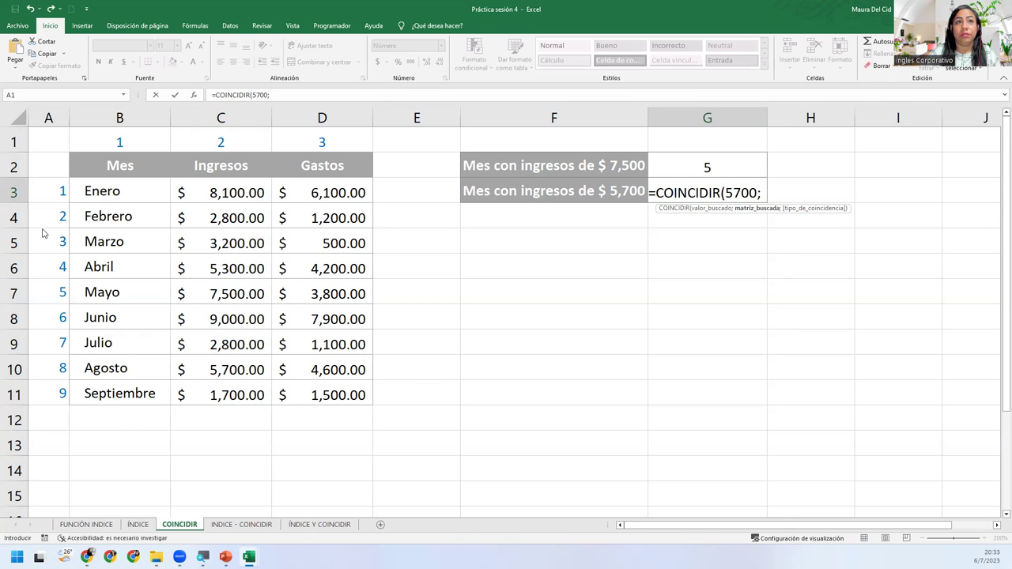
left_click_drag(240, 192, 244, 396)
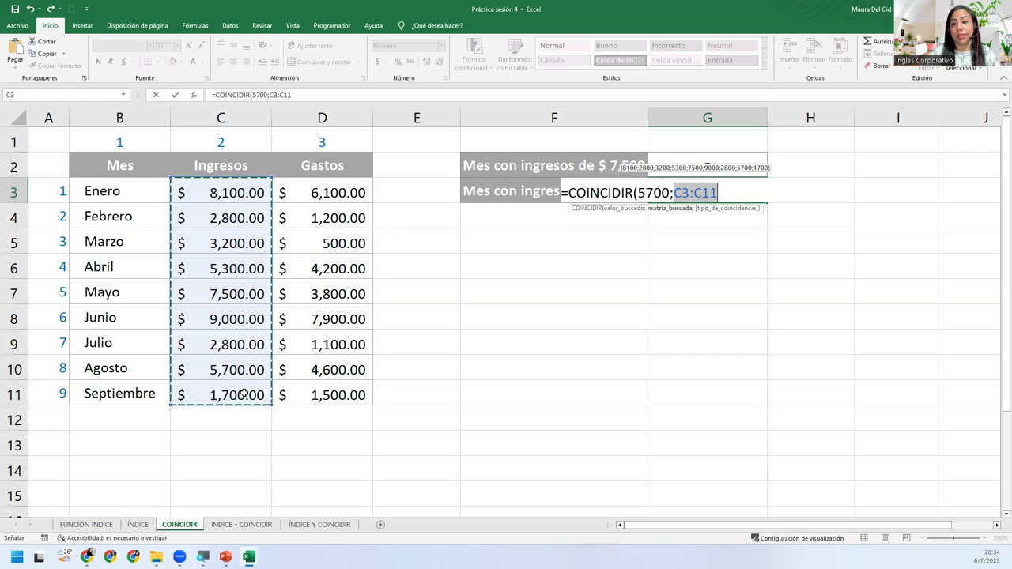
type(";")
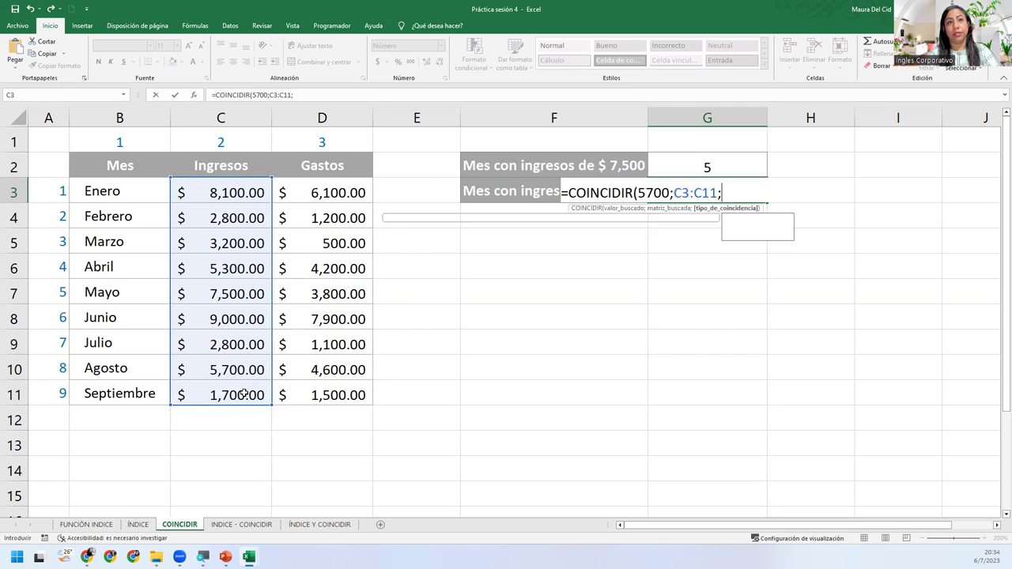
type("0)")
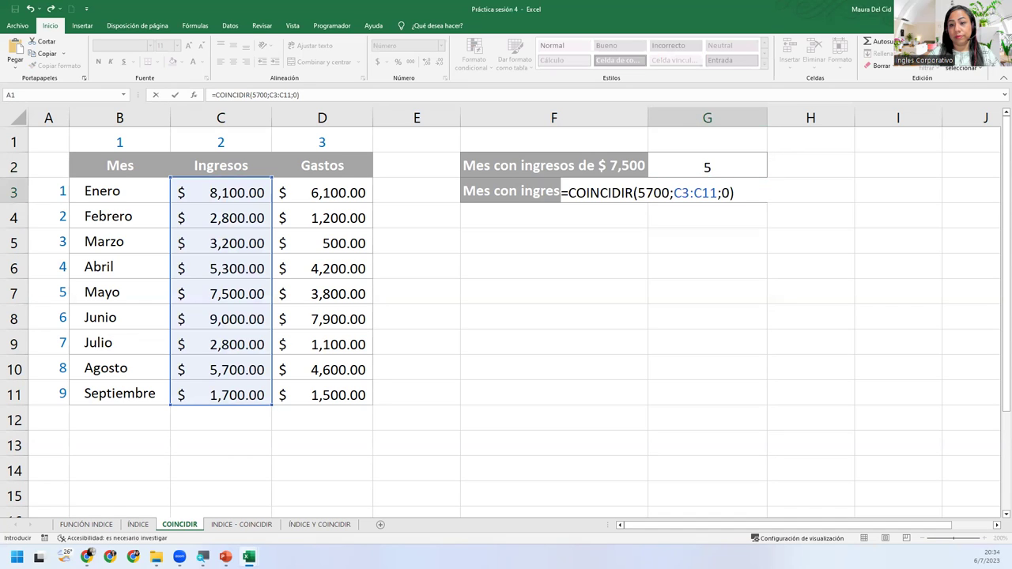
key("ctrl+Return")
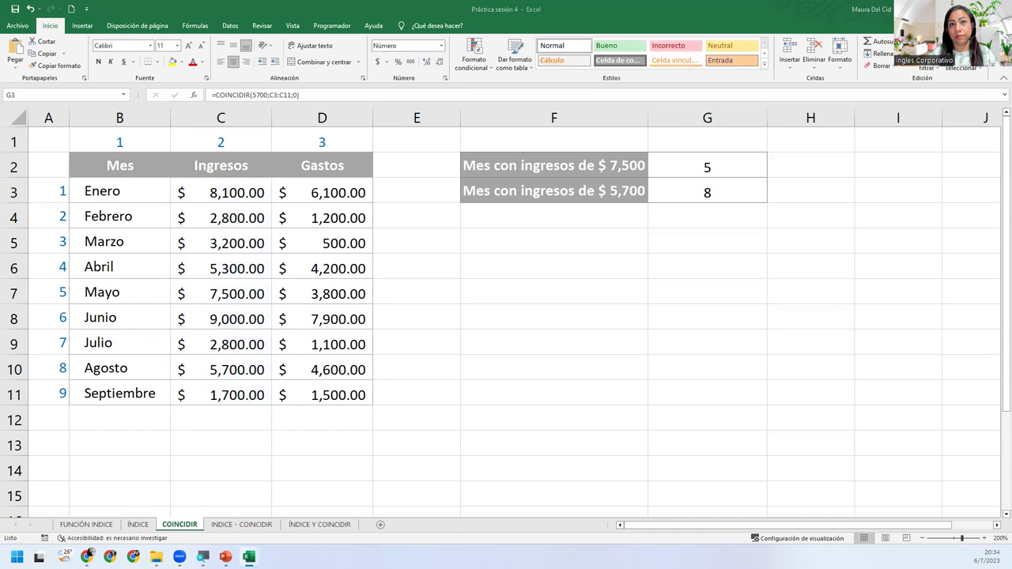
key("F2")
key("Escape")
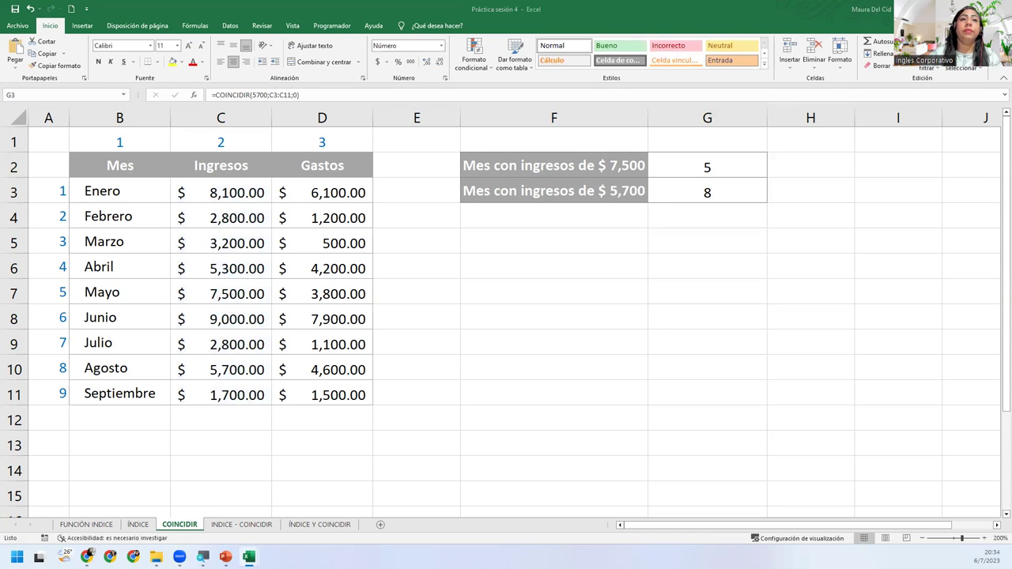
- Highlight the Ingresos column and the Agosto row to locate their intersection, and clear the selection
left_click(238, 109)
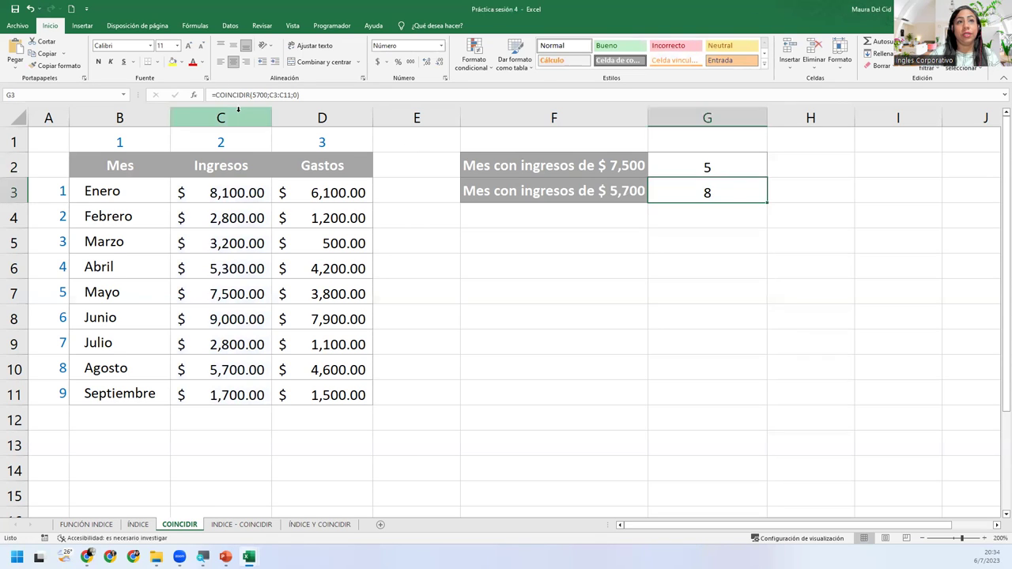
left_click(238, 117)
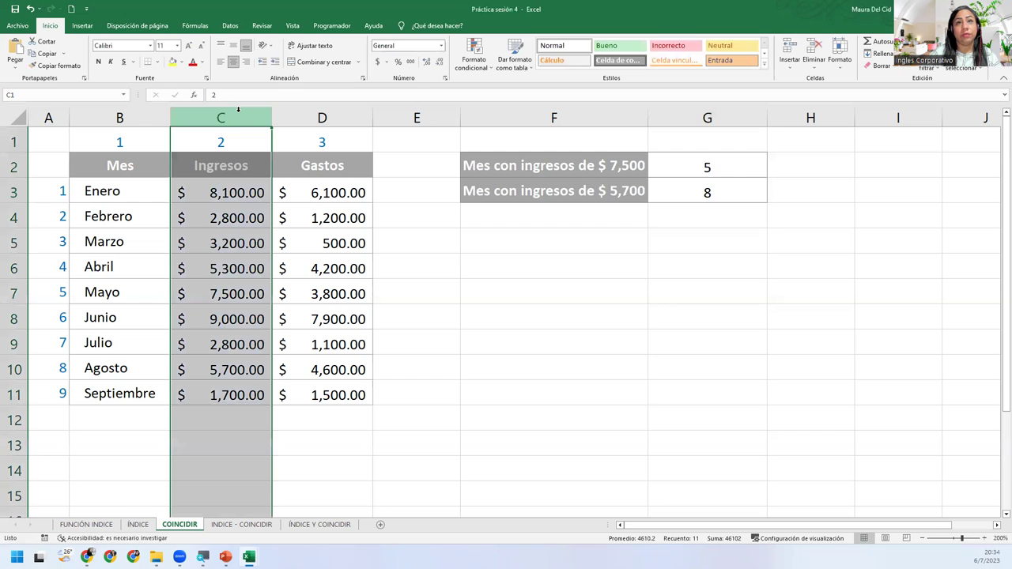
left_click(7, 369, "ctrl")
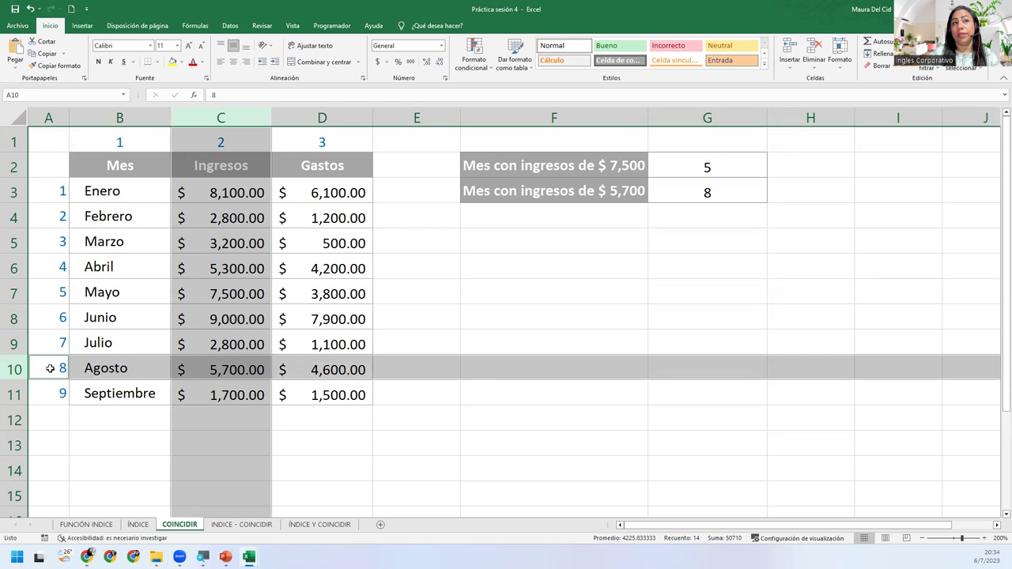
left_click(552, 260)
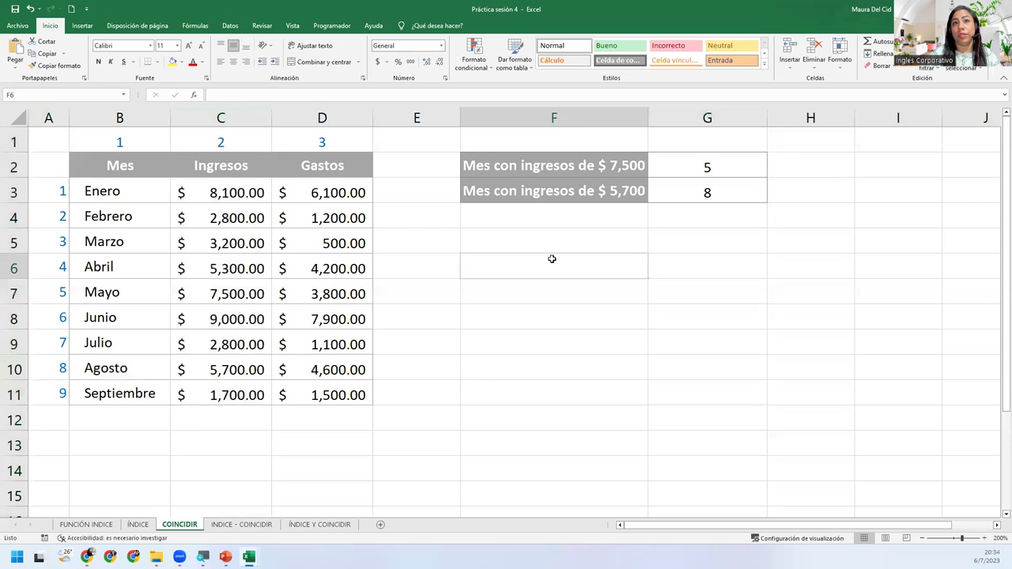
- Add the label "Mes con gastos de $500" in F4, below the two income labels
left_click(555, 244)
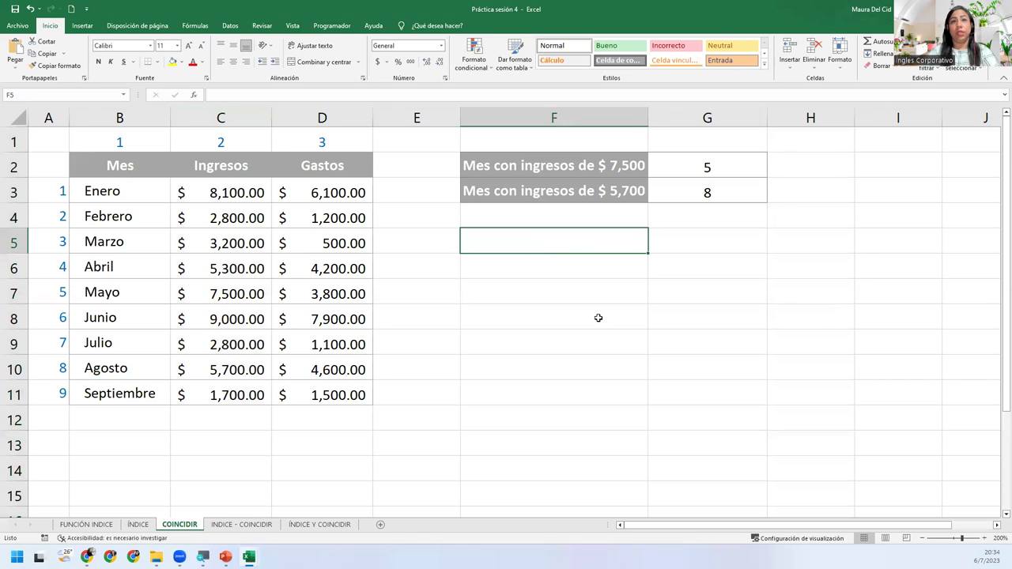
type("Mes")
key("Escape")
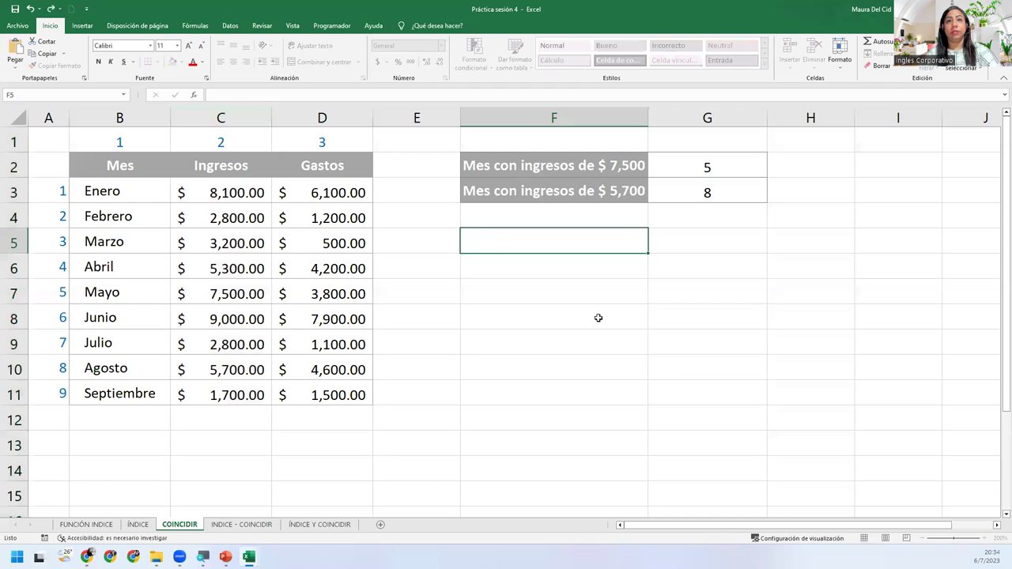
key("Up")
type("Me")
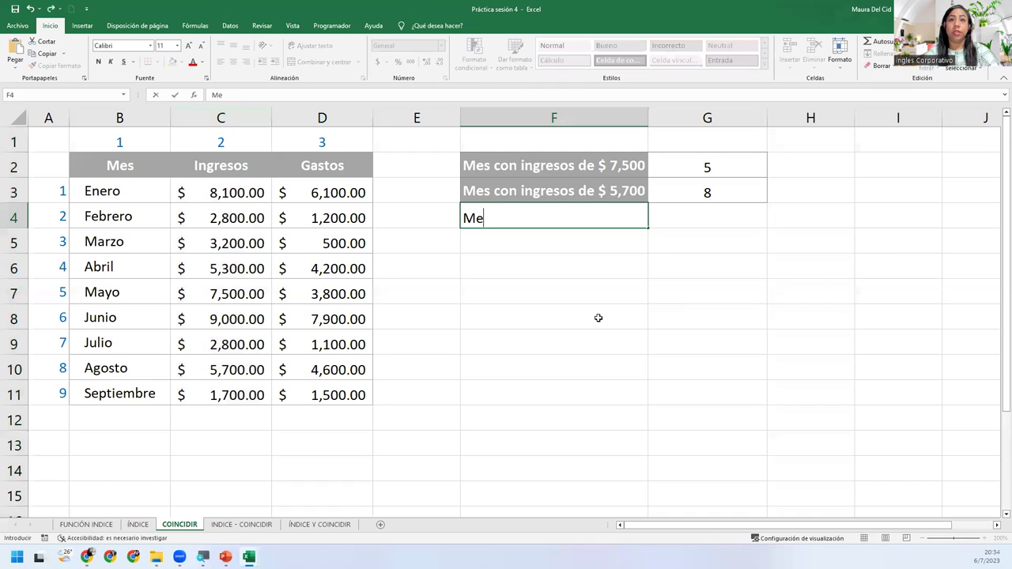
type("s con gastos de ")
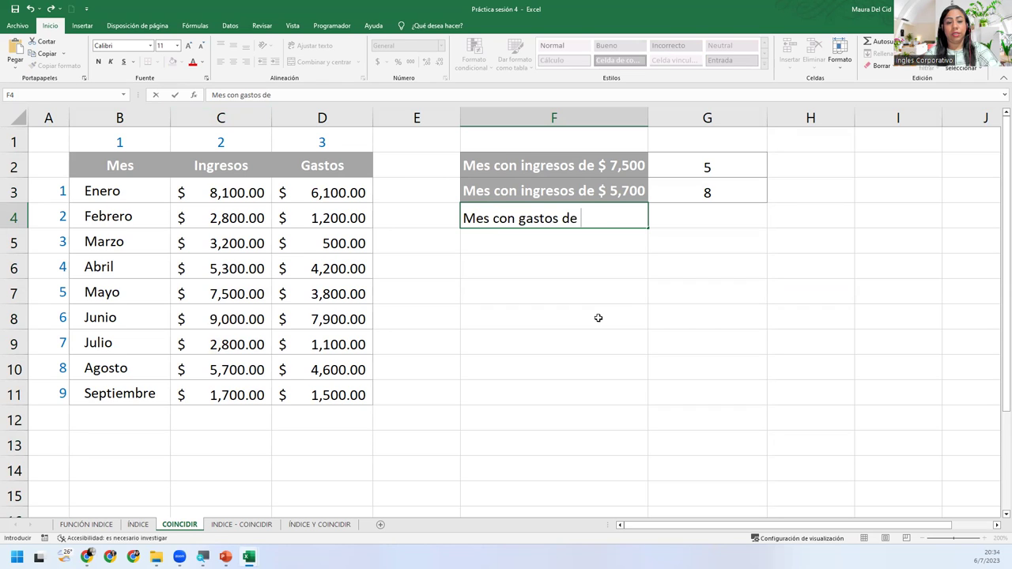
type("$")
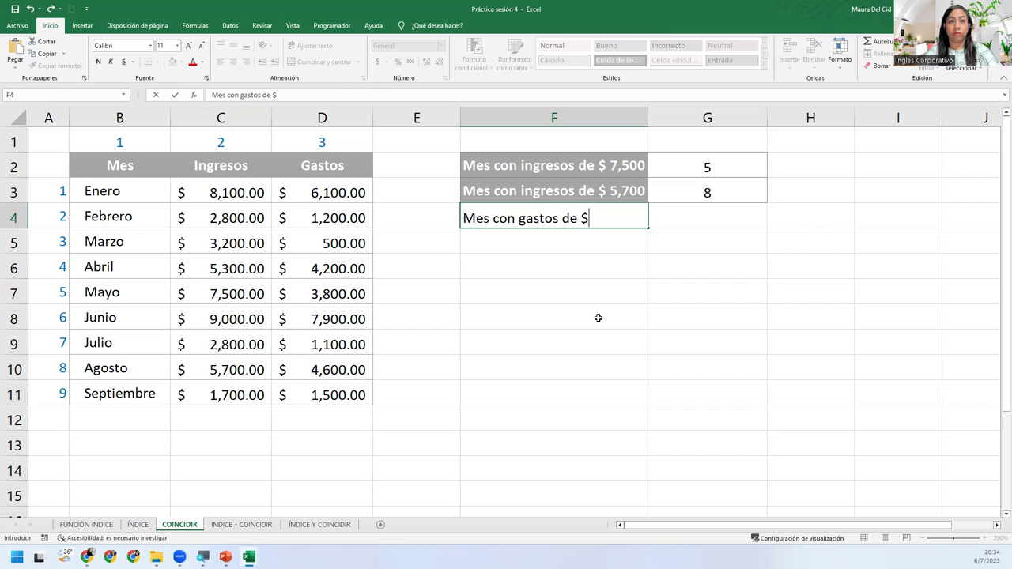
type("4")
key("BackSpace")
type("500")
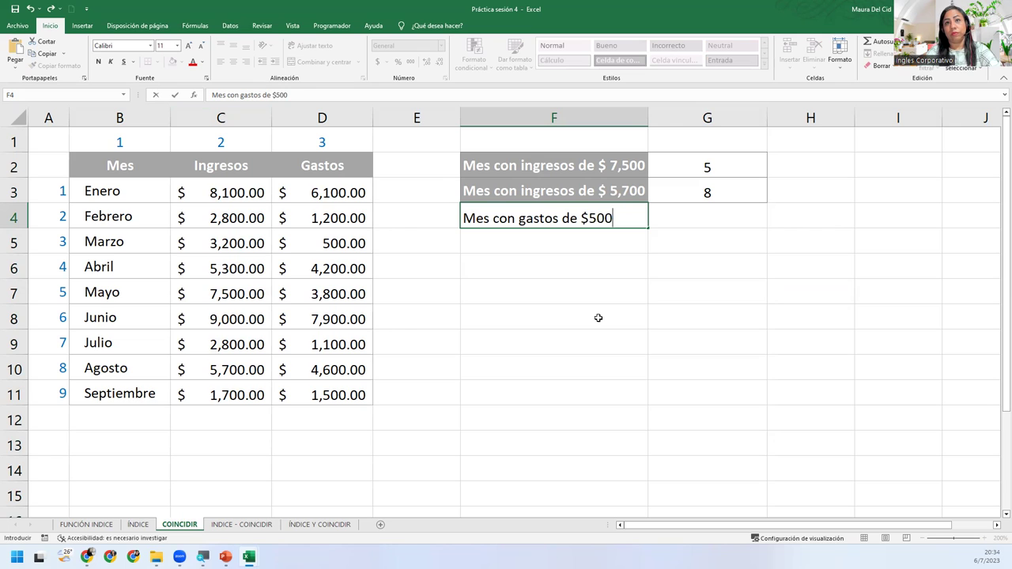
key("Return")
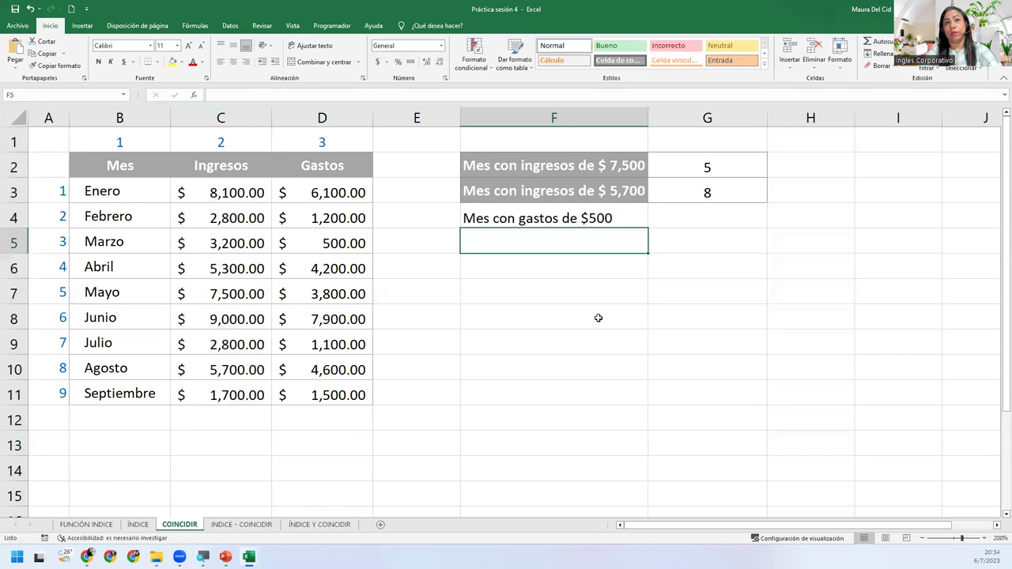
- Enter a COINCIDIR formula in G4 that looks up 500 in D3:D11 with exact match 0
left_click(701, 222)
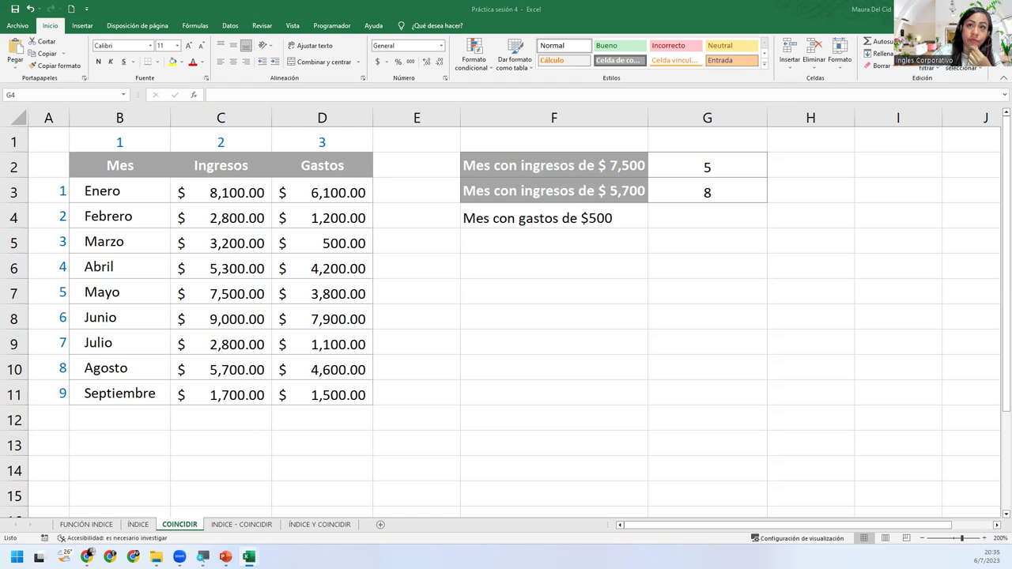
left_click(717, 216)
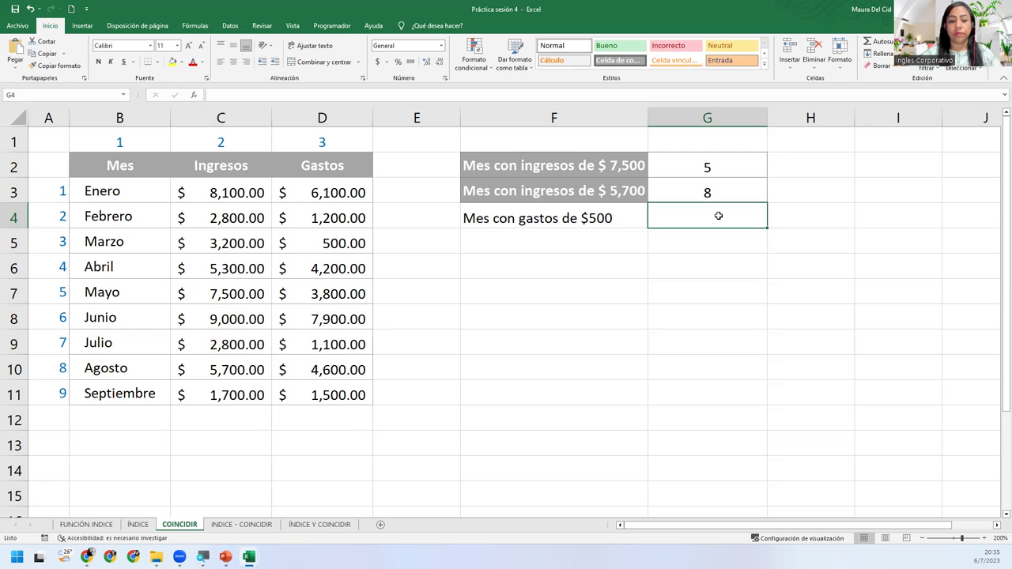
type("=")
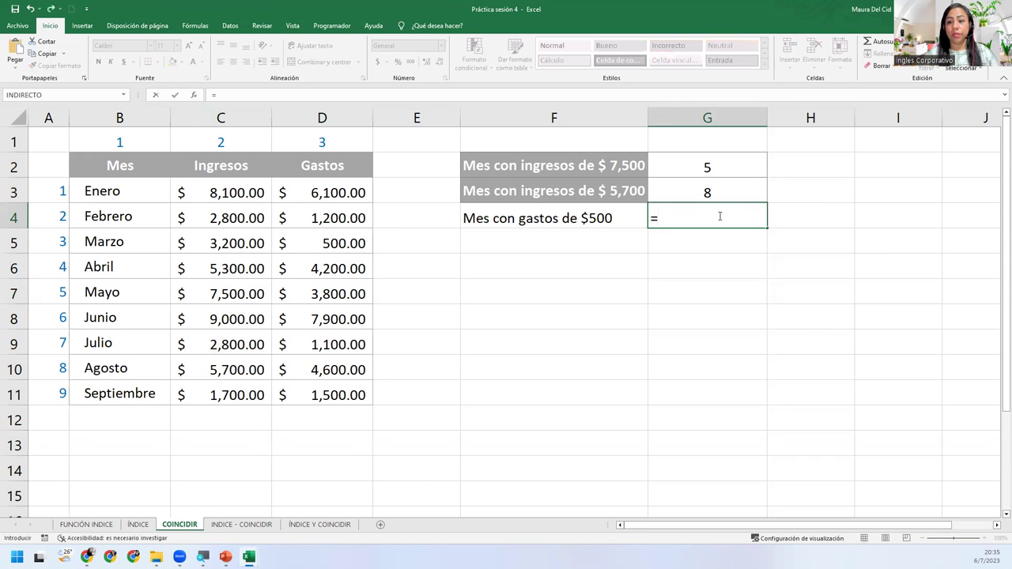
type("coi")
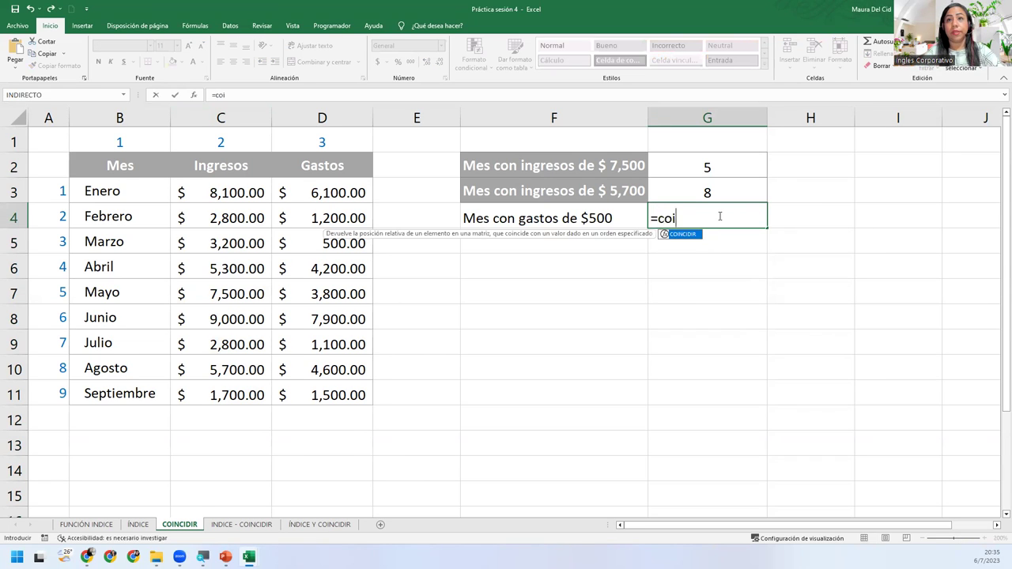
key("Tab")
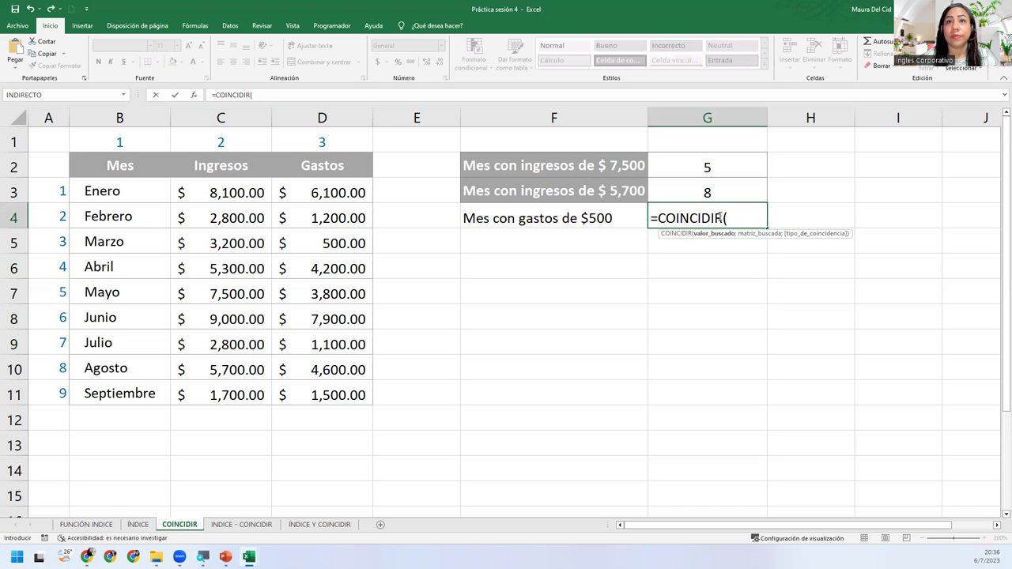
type("500;")
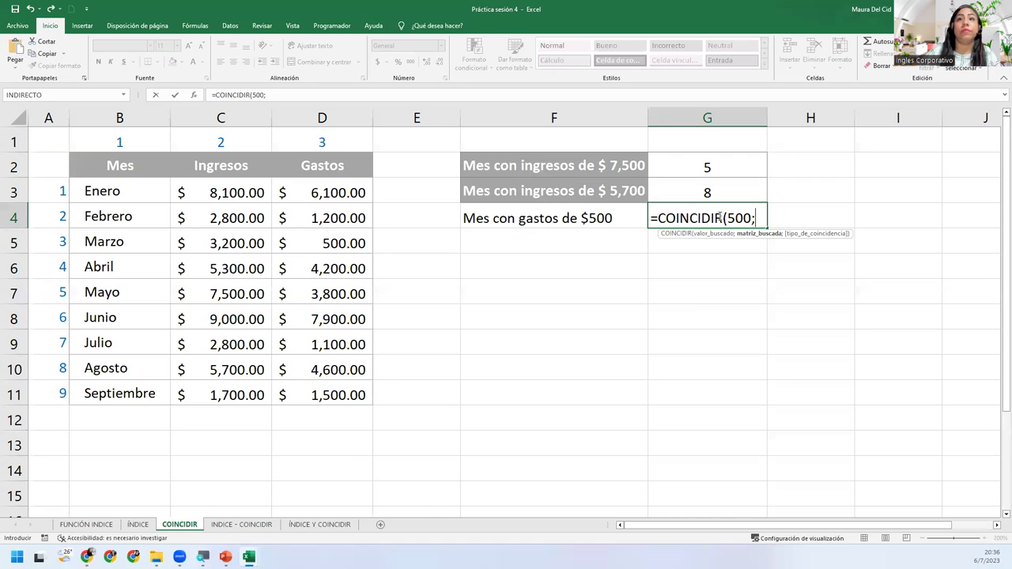
left_click_drag(287, 186, 334, 394)
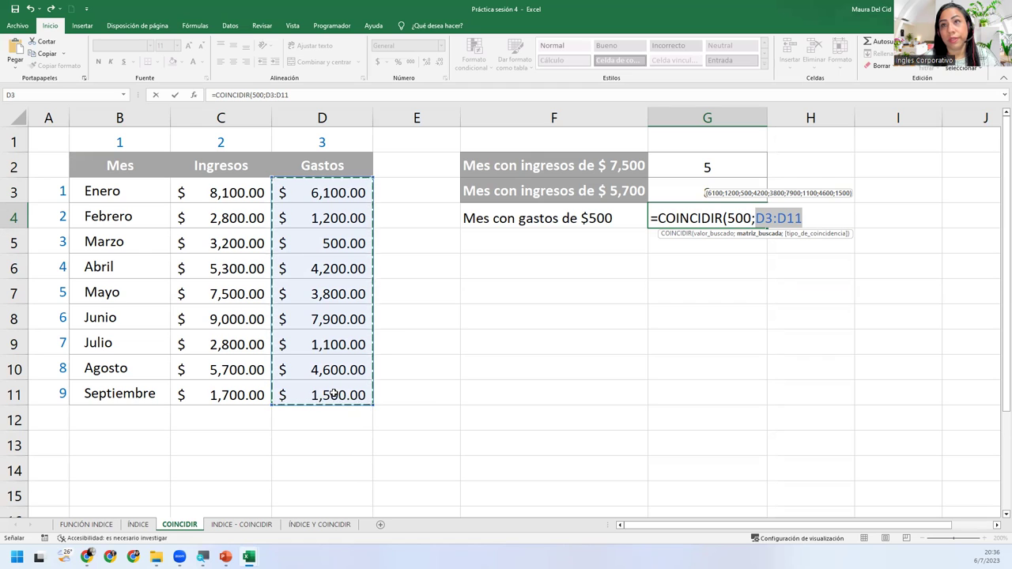
type(";")
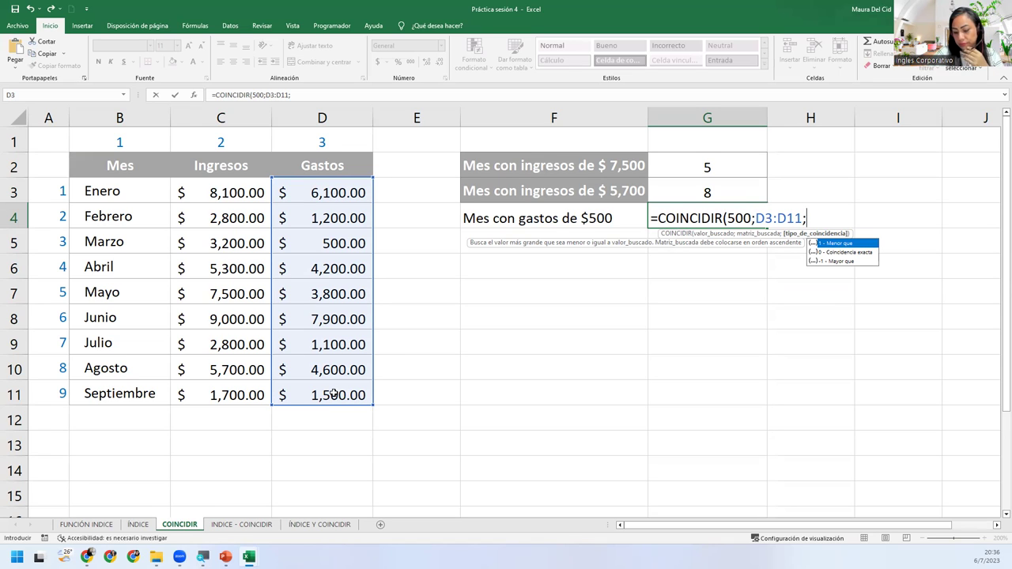
type("0")
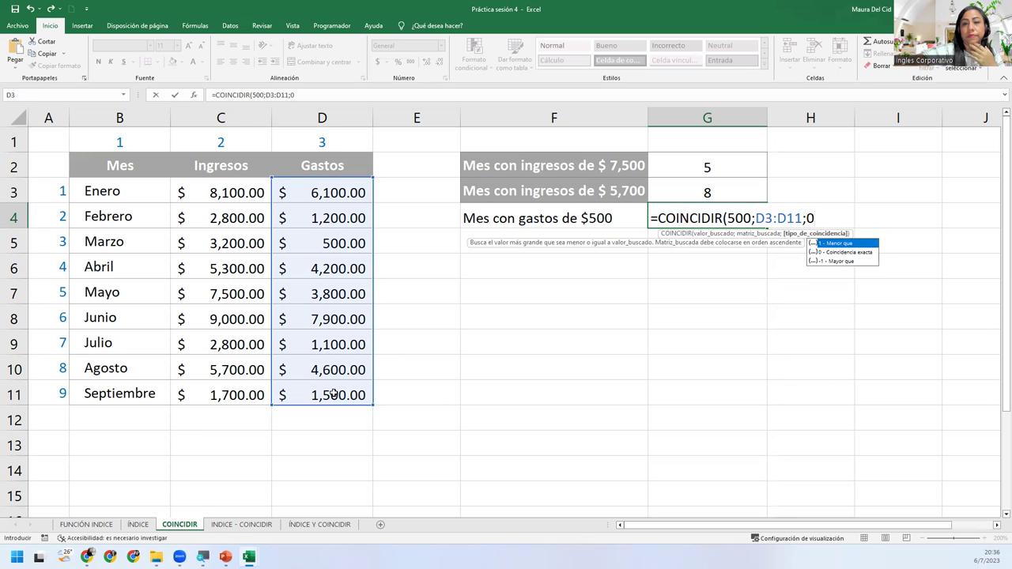
type(")")
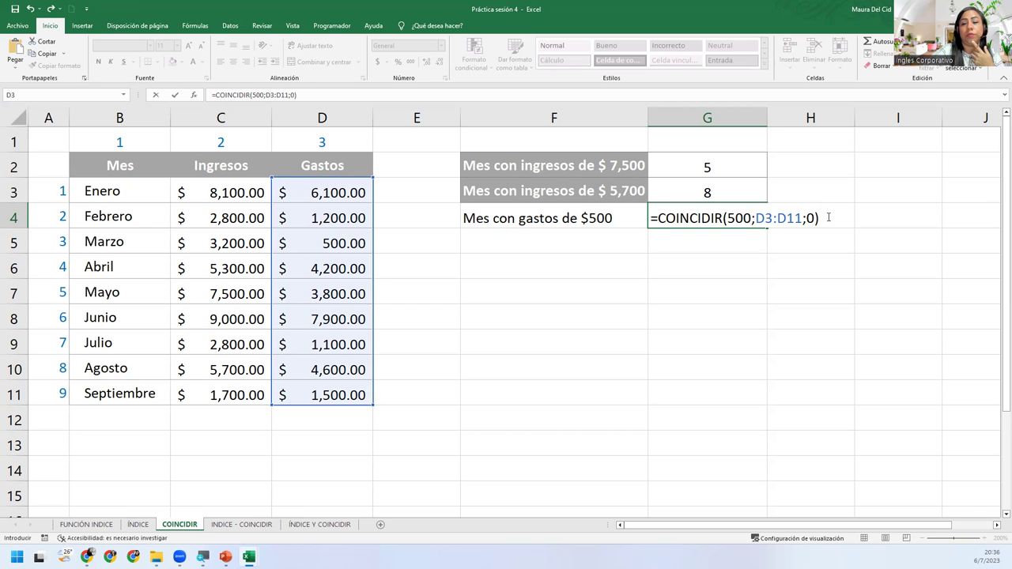
key("Return")
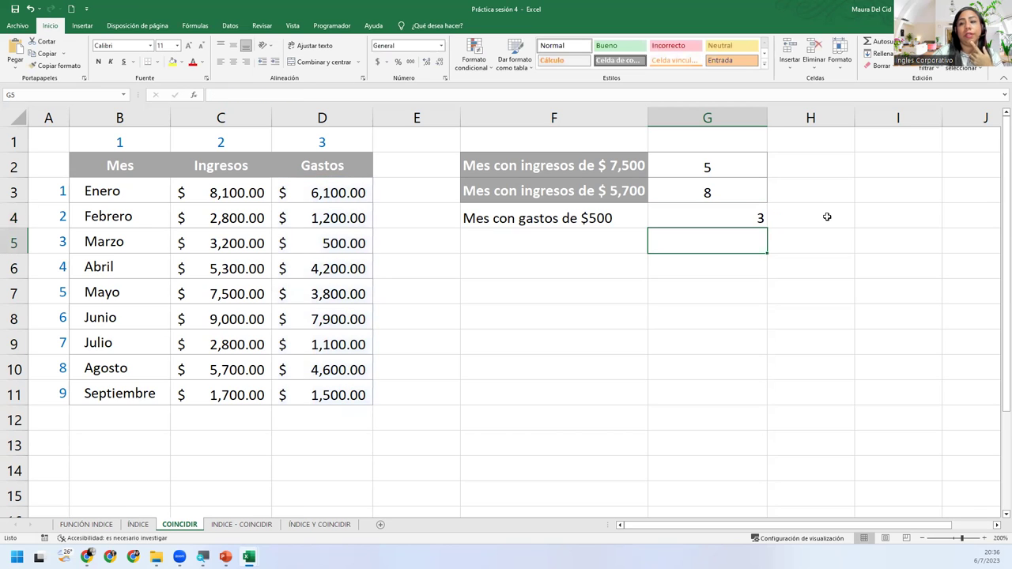
- Check the G4 formula and highlight the Gastos column and the Marzo row to locate their intersection
left_click(673, 209)
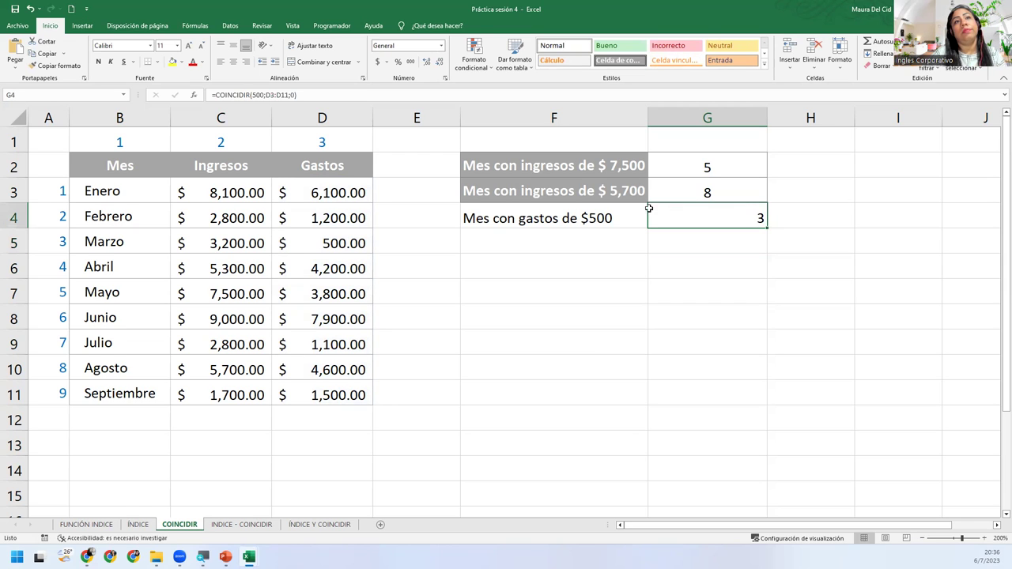
left_click(316, 115)
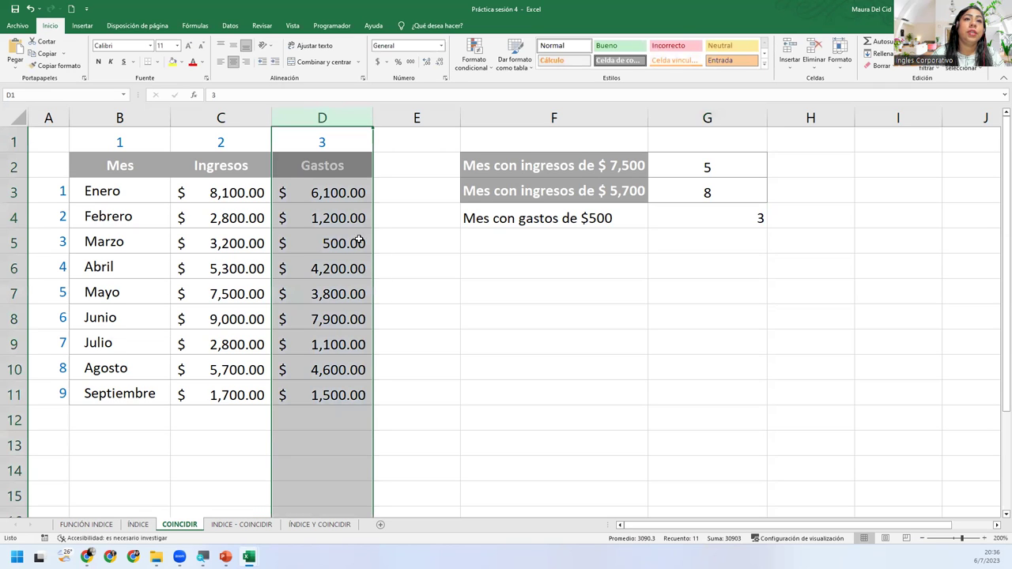
left_click(9, 243, "ctrl")
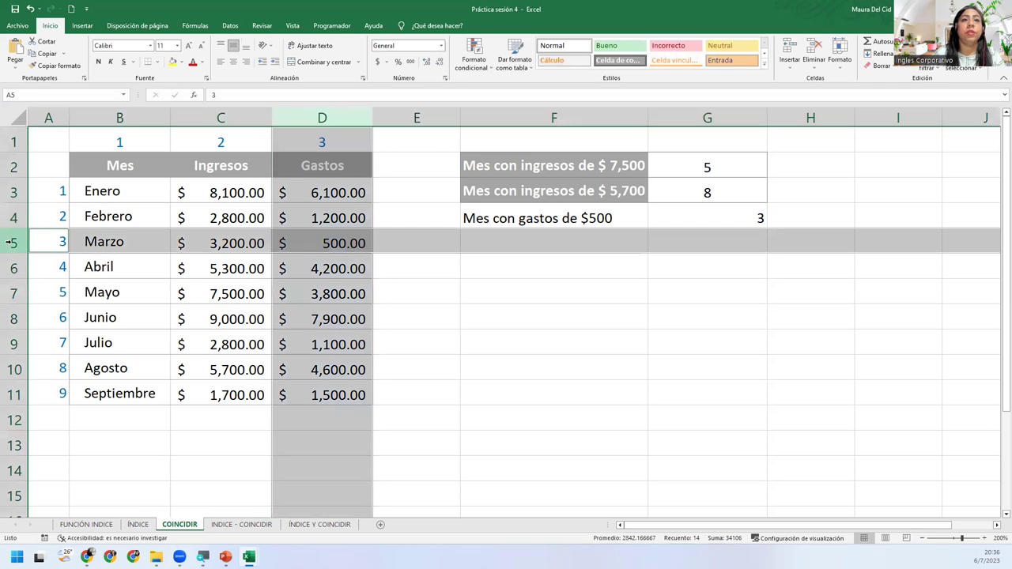
left_click(304, 238, "ctrl")
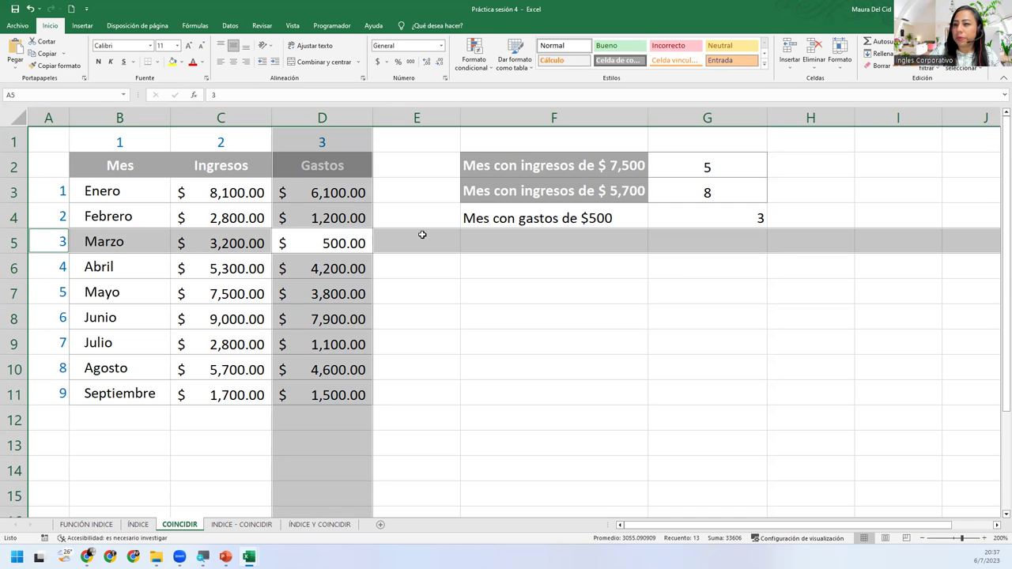
- Copy the formatting of F3:G3 onto the expenses label and its result in F4:G4
left_click_drag(563, 190, 707, 192)
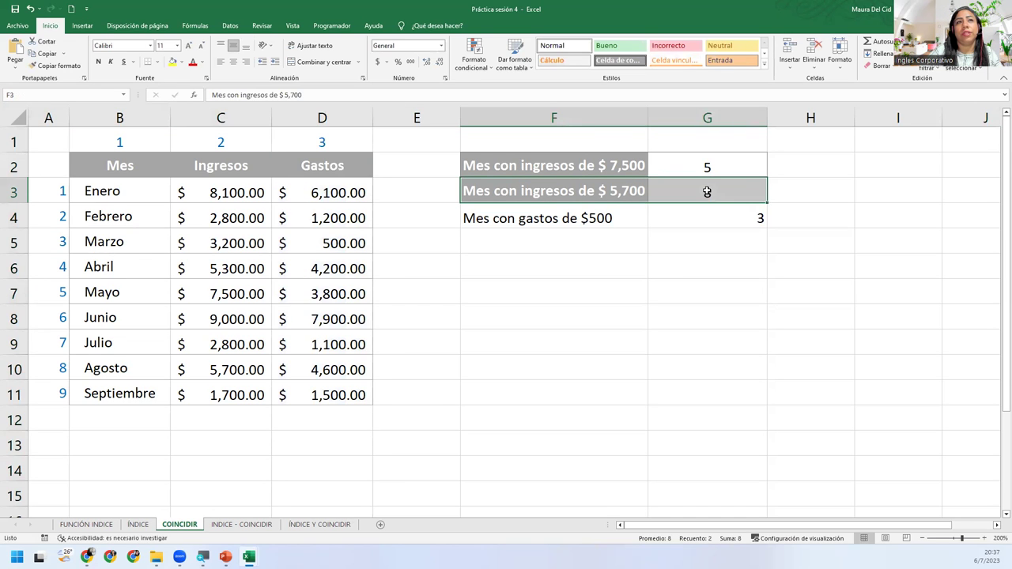
left_click(59, 66)
left_click_drag(560, 215, 670, 215)
left_click(670, 215)
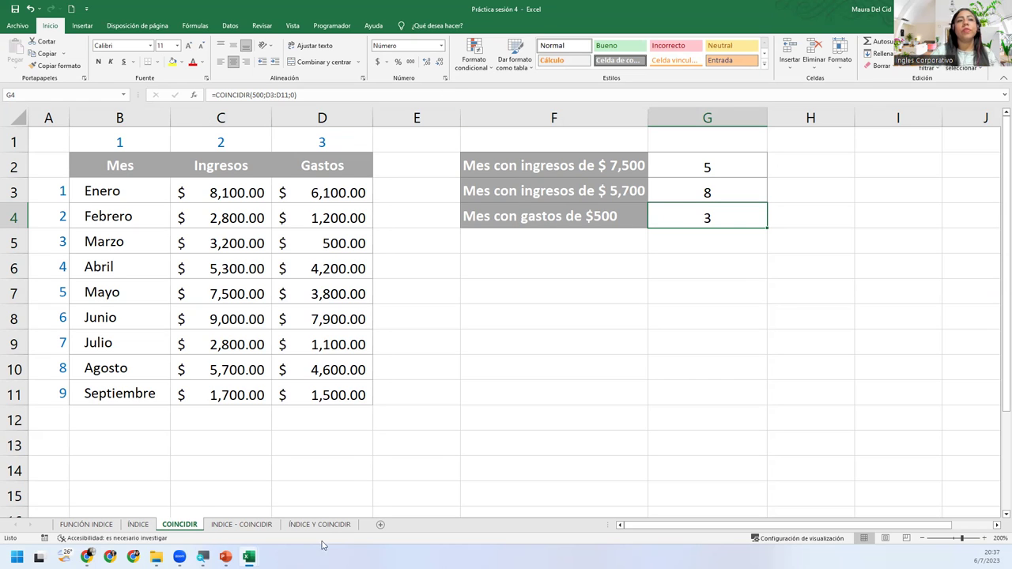
- Open the INDICE - COINCIDIR sheet, enlarge it to 200%, and select the answer cell H5 under the question
left_click(241, 524)
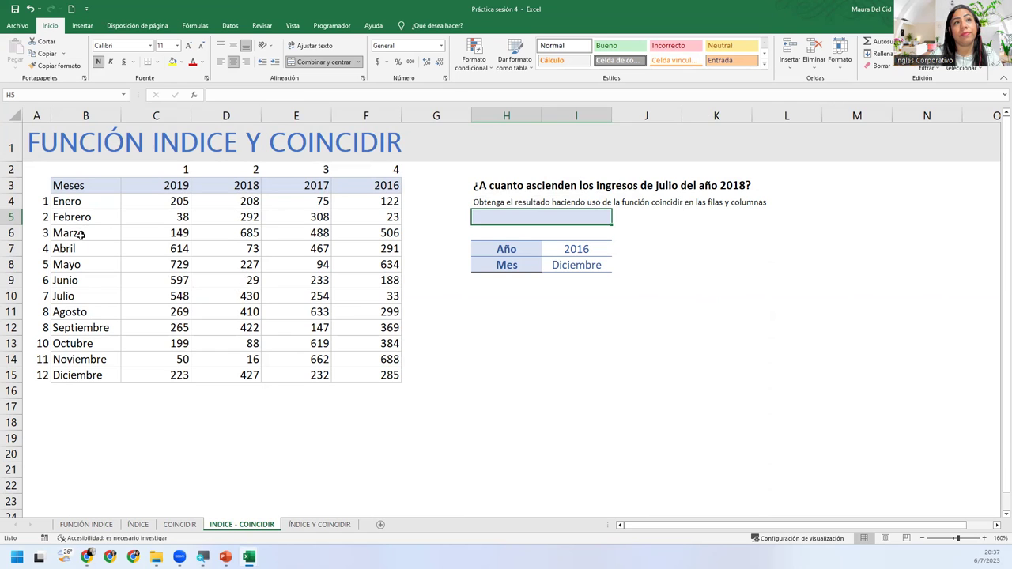
left_click(97, 250)
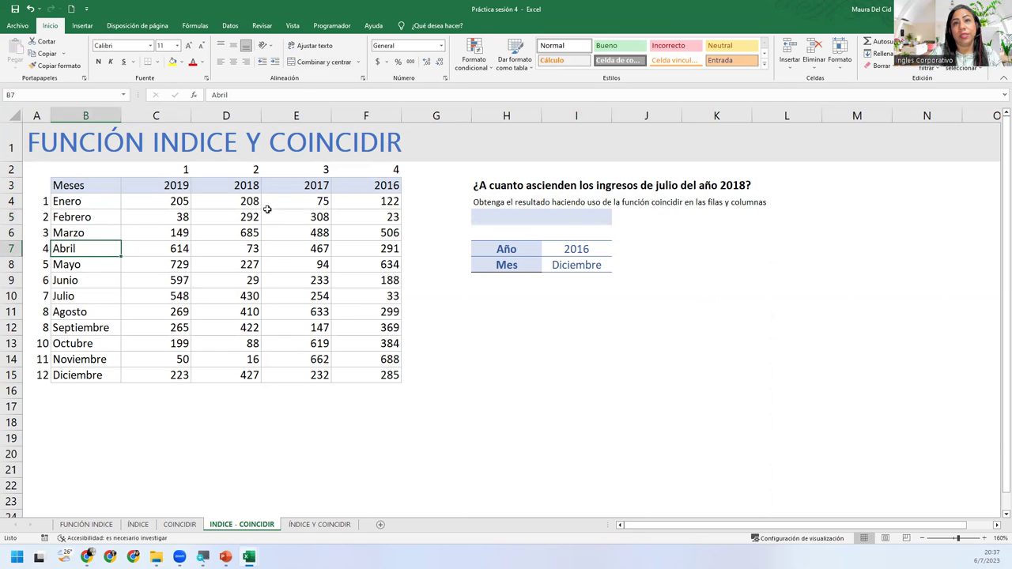
left_click(985, 538)
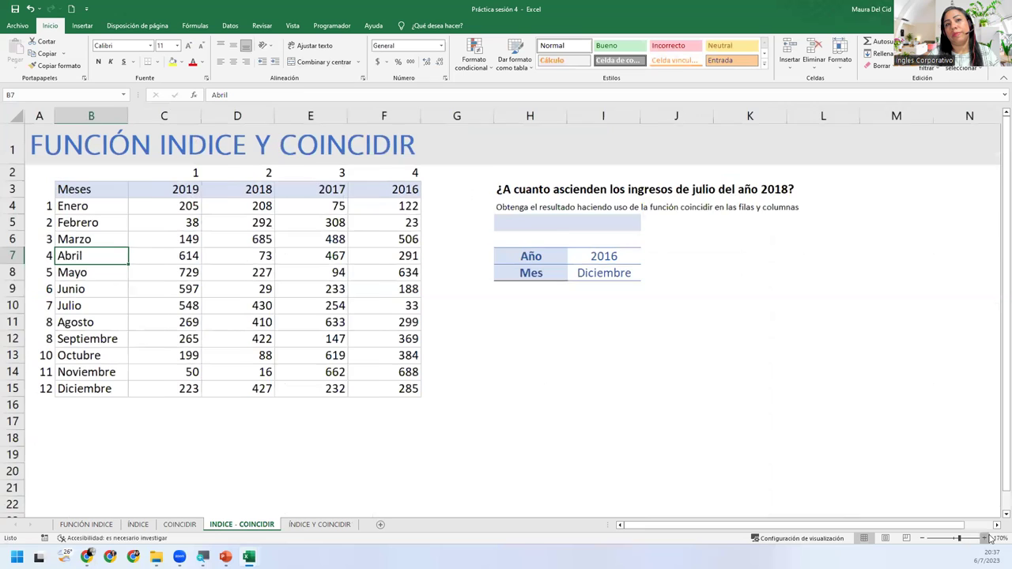
left_click(984, 538)
left_click(985, 538)
left_click(986, 538)
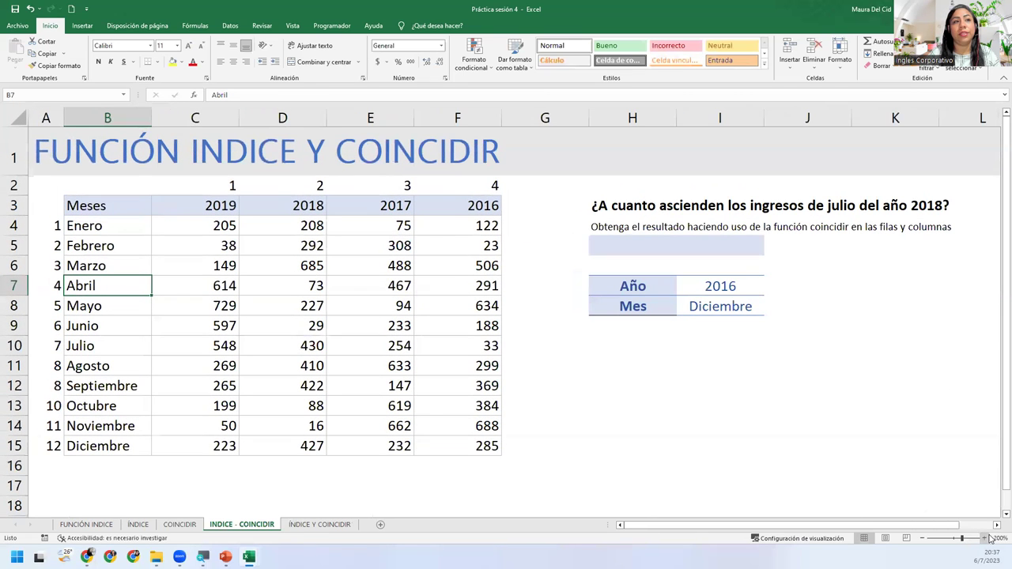
left_click(684, 248)
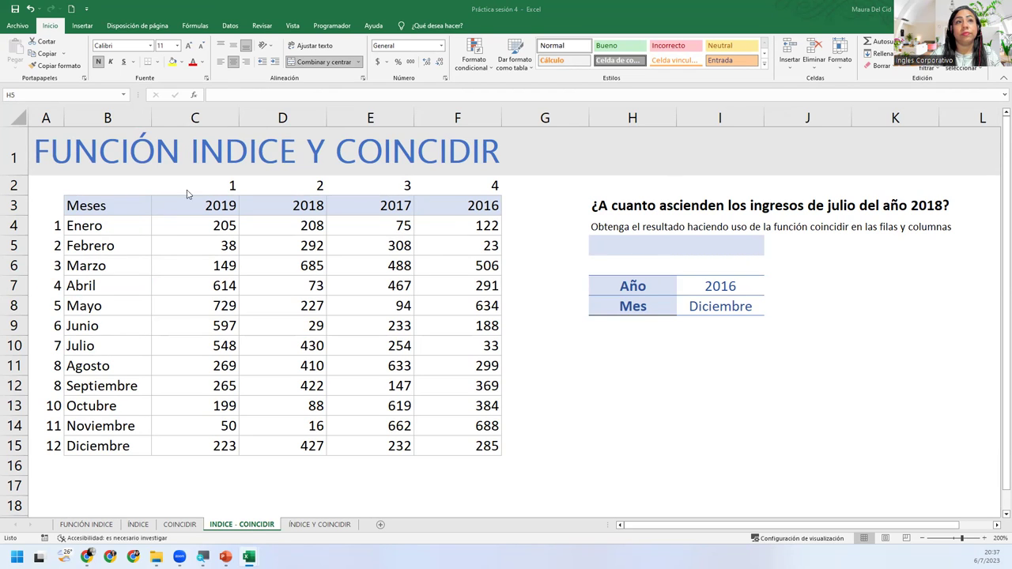
- Start an INDICE formula in H5 with the income values C4:F15 as its matrix
left_click(670, 252)
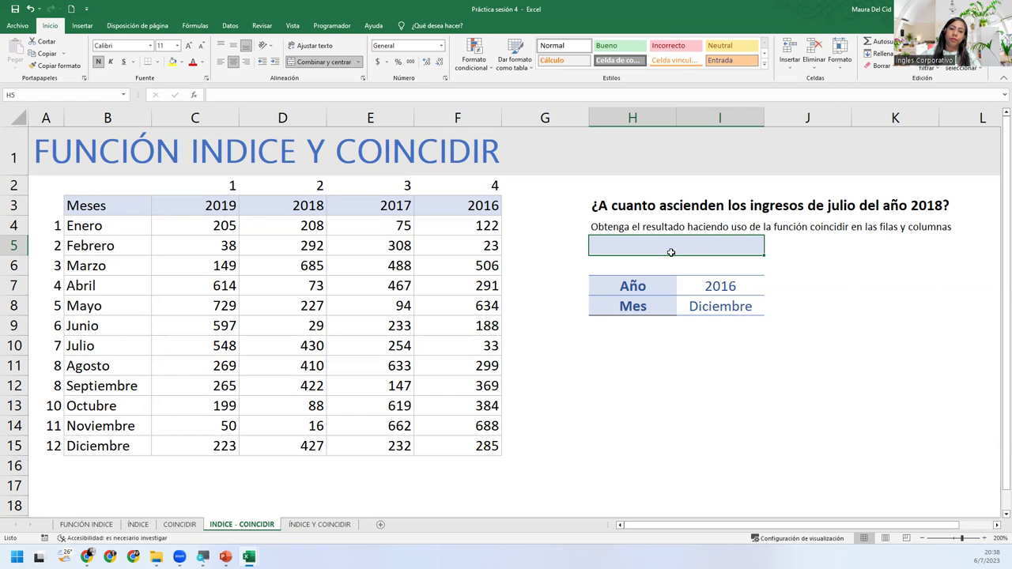
type("=ind")
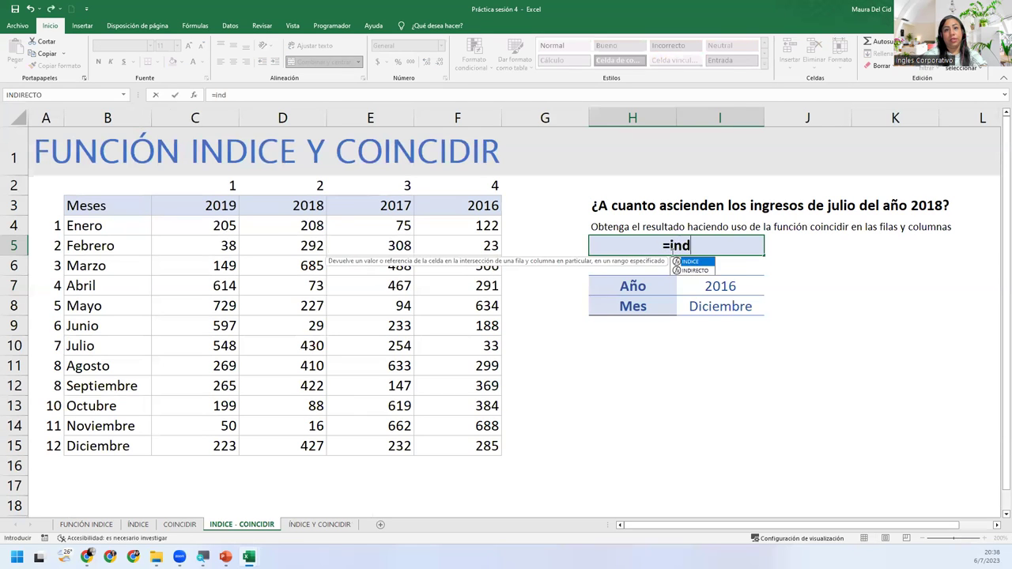
key("Tab")
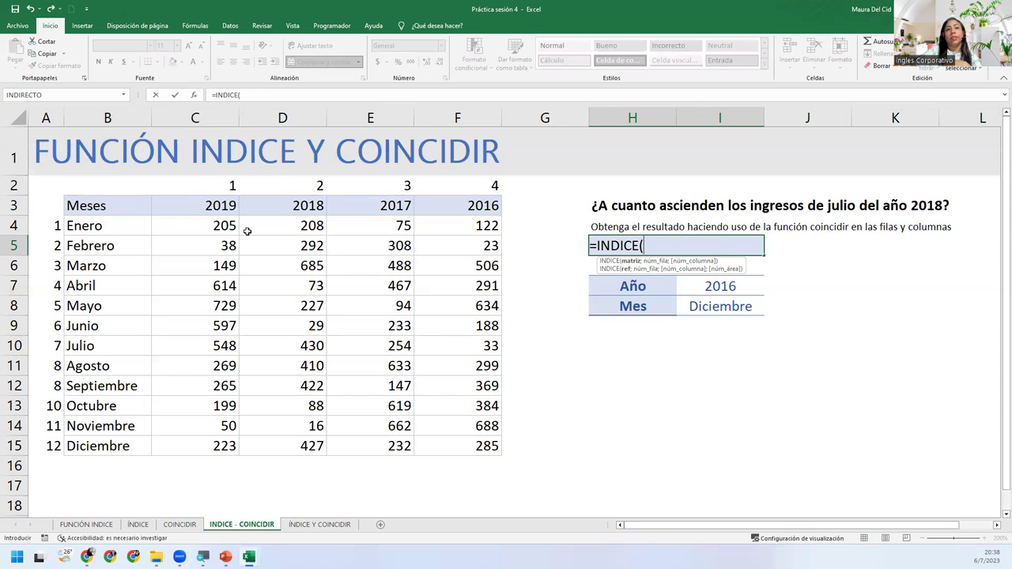
left_click_drag(174, 226, 456, 448)
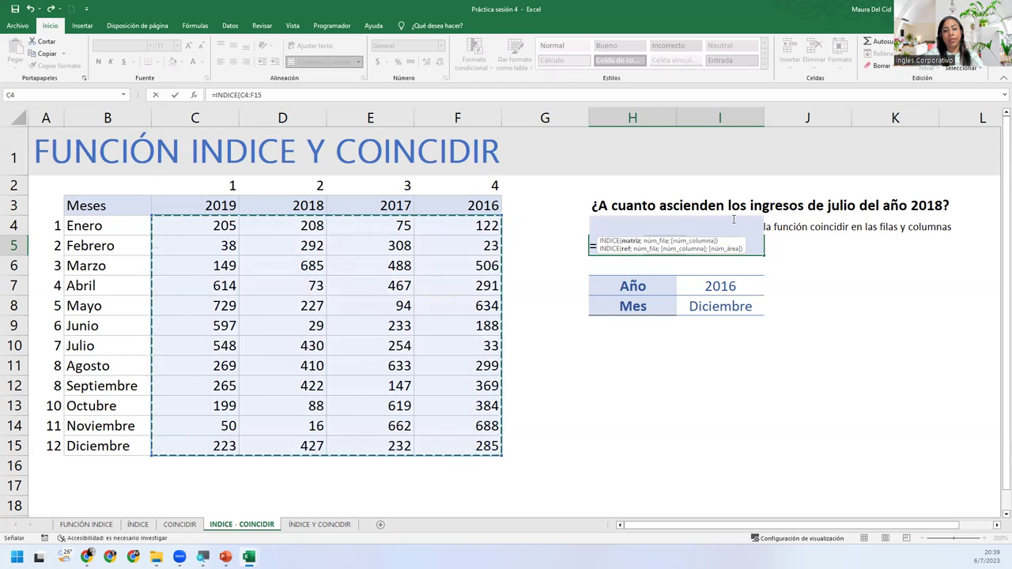
type(";")
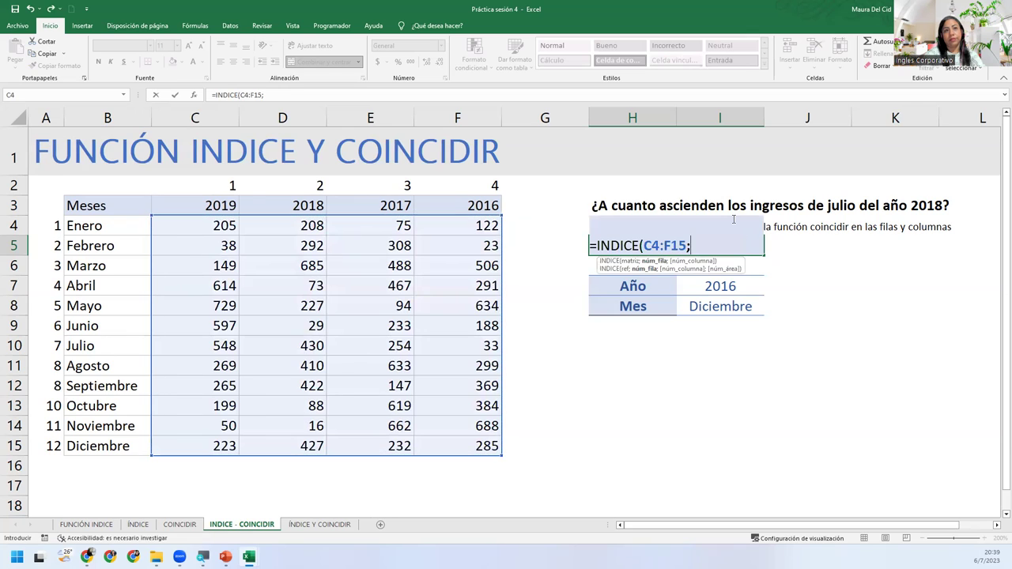
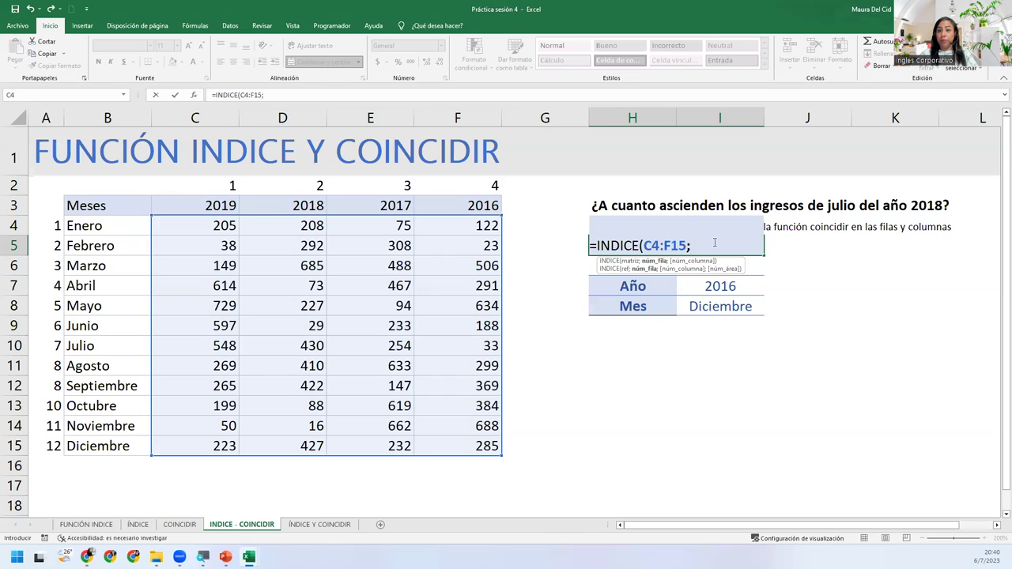
- Add a nested COINCIDIR as the row argument, looking up the month in I8 within B4:B15 with exact match 0
type("coinc")
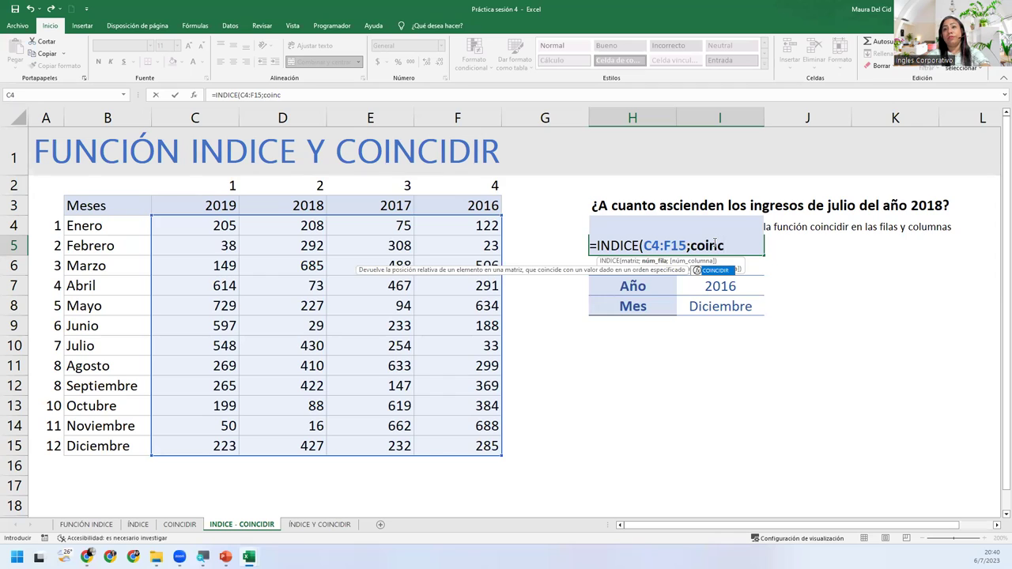
key("Tab")
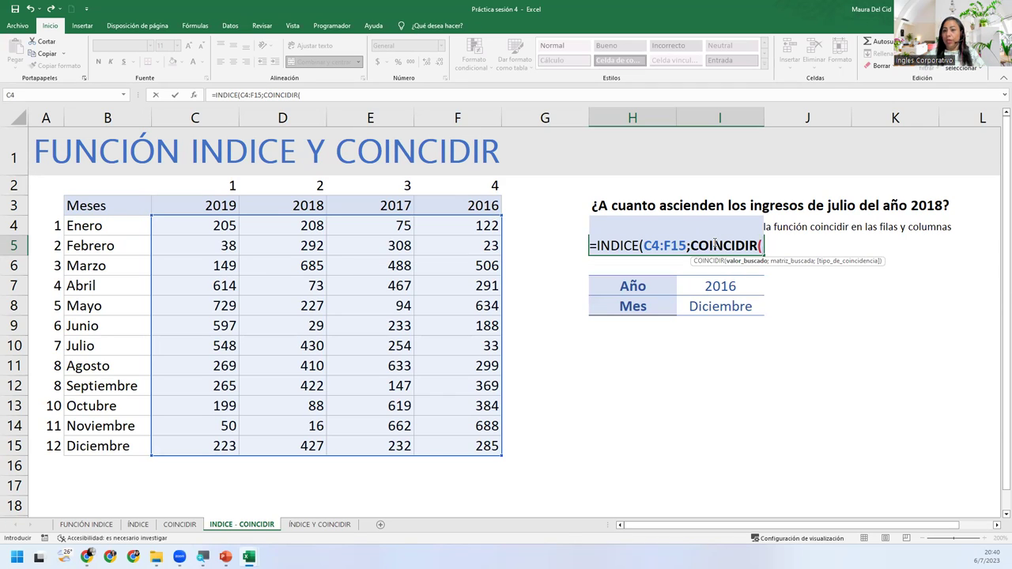
left_click(729, 307)
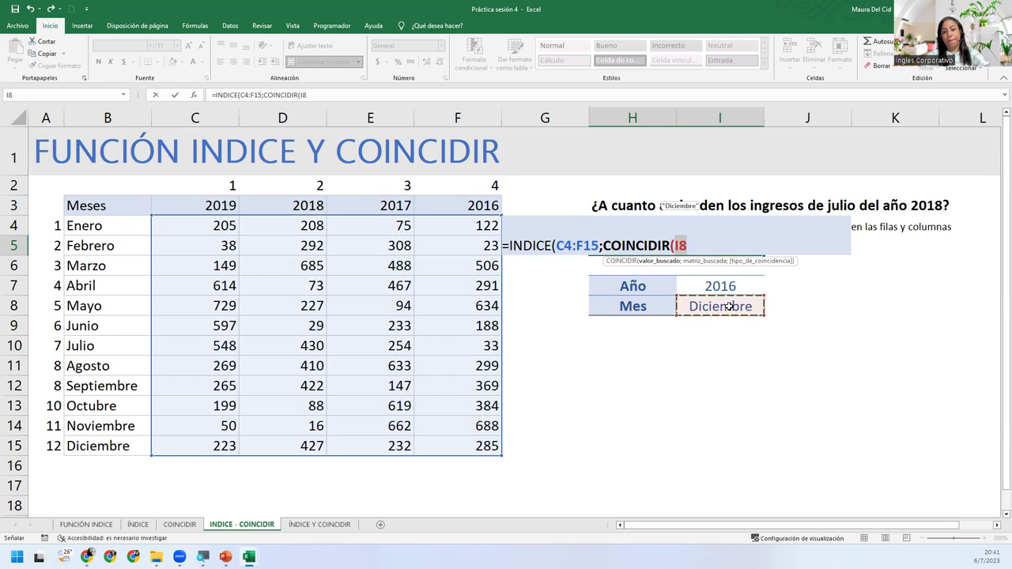
type(";")
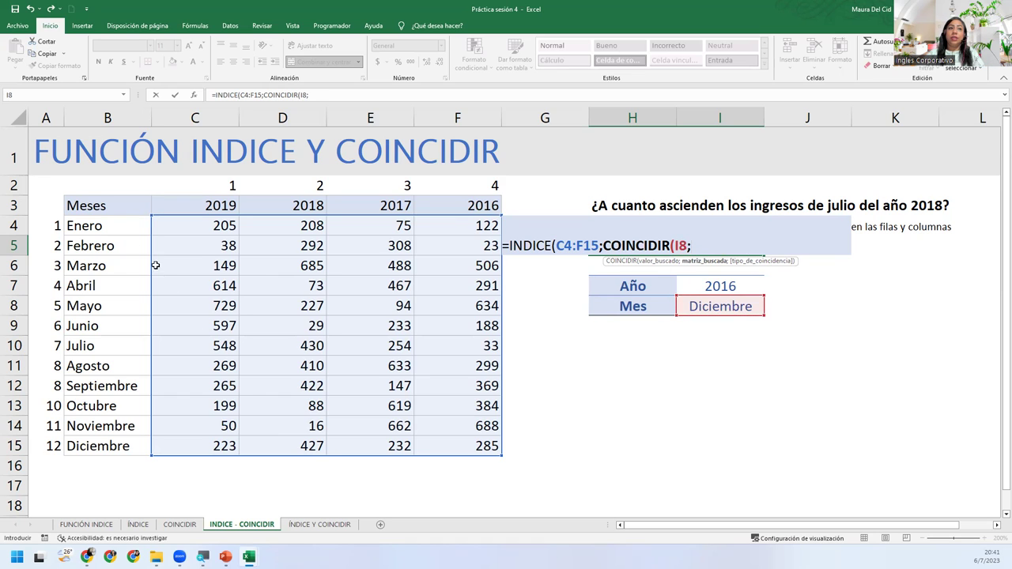
left_click_drag(107, 224, 105, 442)
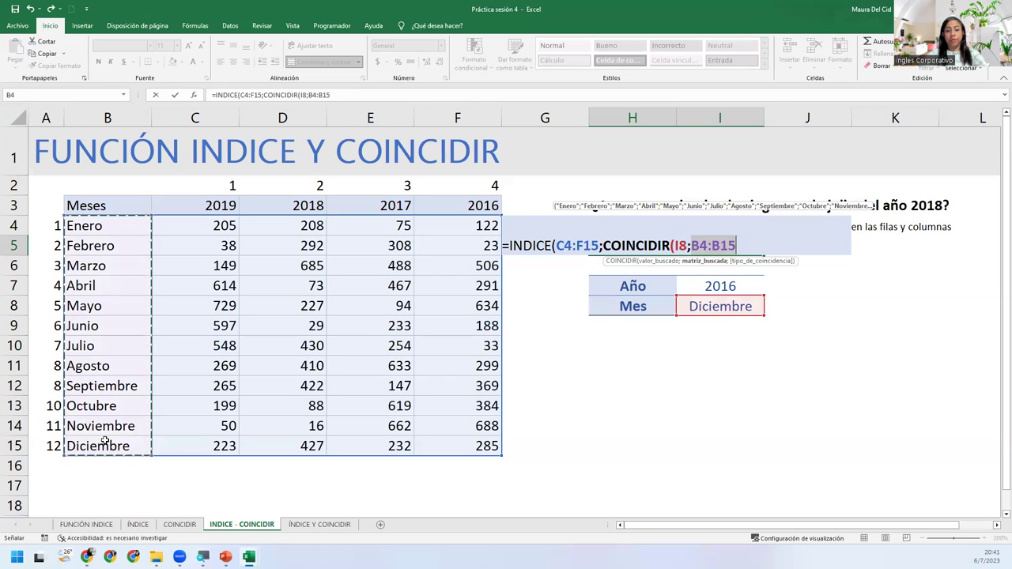
type(";")
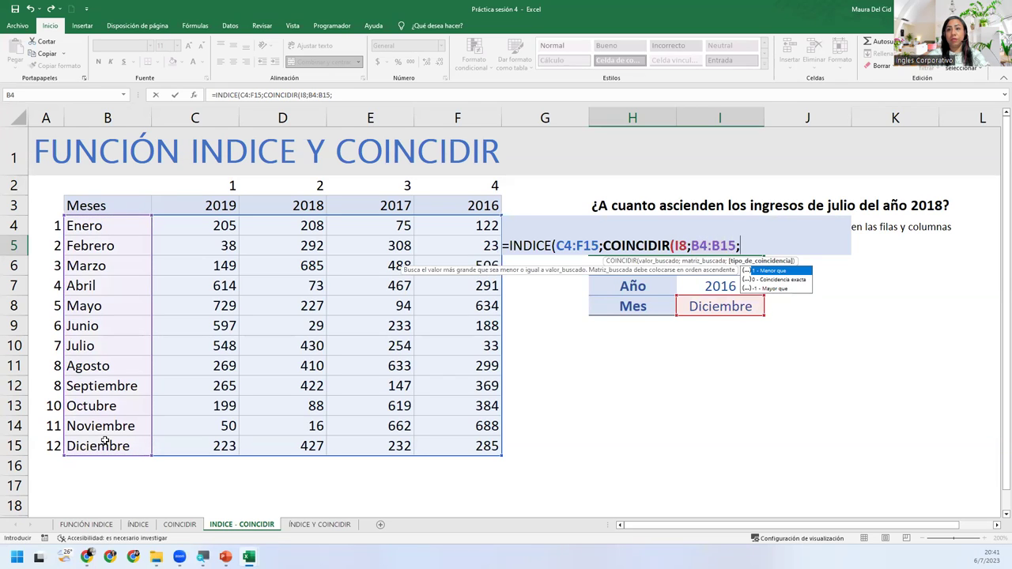
type("0)")
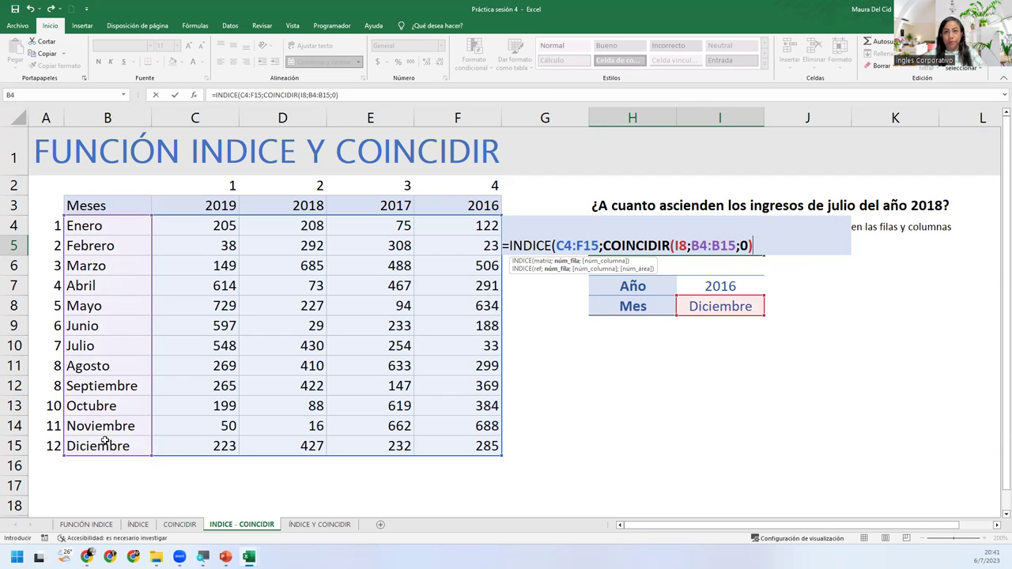
- Add a second COINCIDIR as the column argument, looking up the year in I7 within C3:F3 with exact match 0, and complete the formula
type(";")
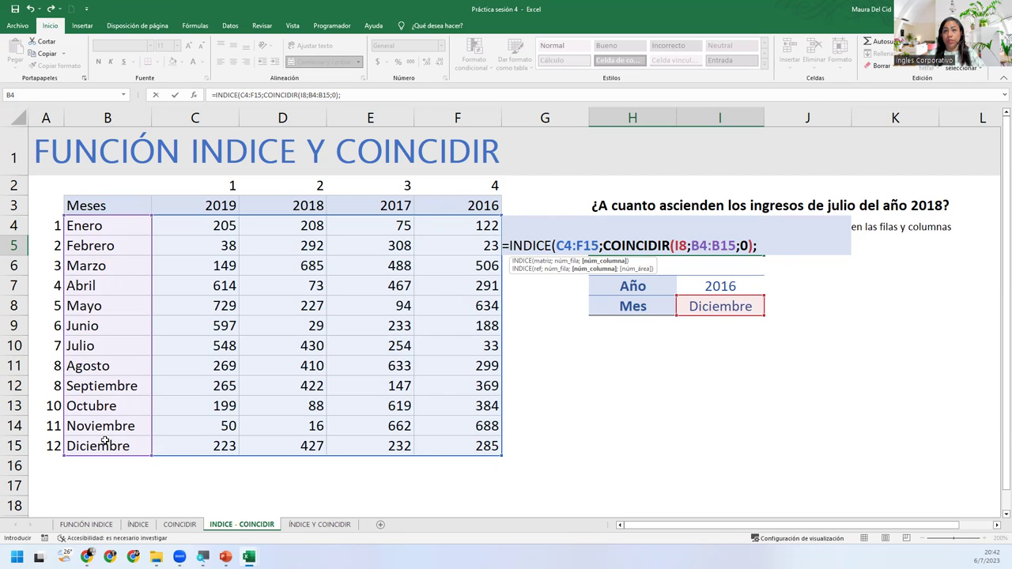
type("coin")
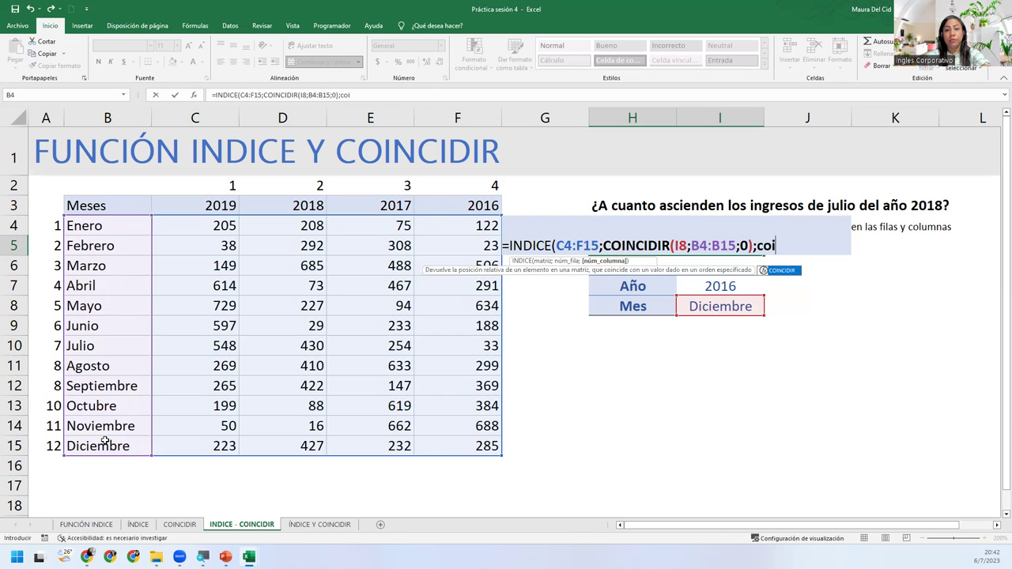
key("Tab")
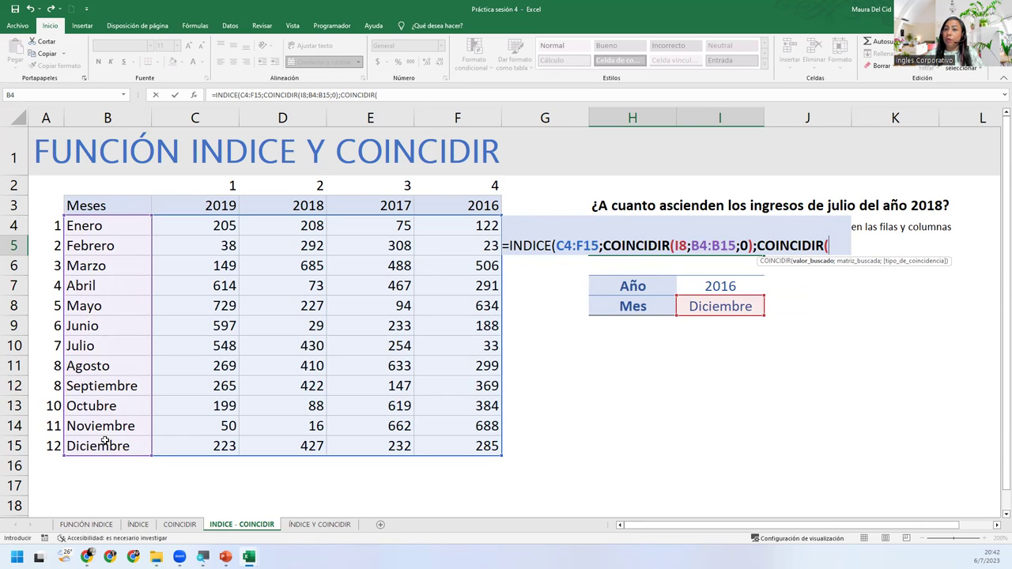
left_click(700, 285)
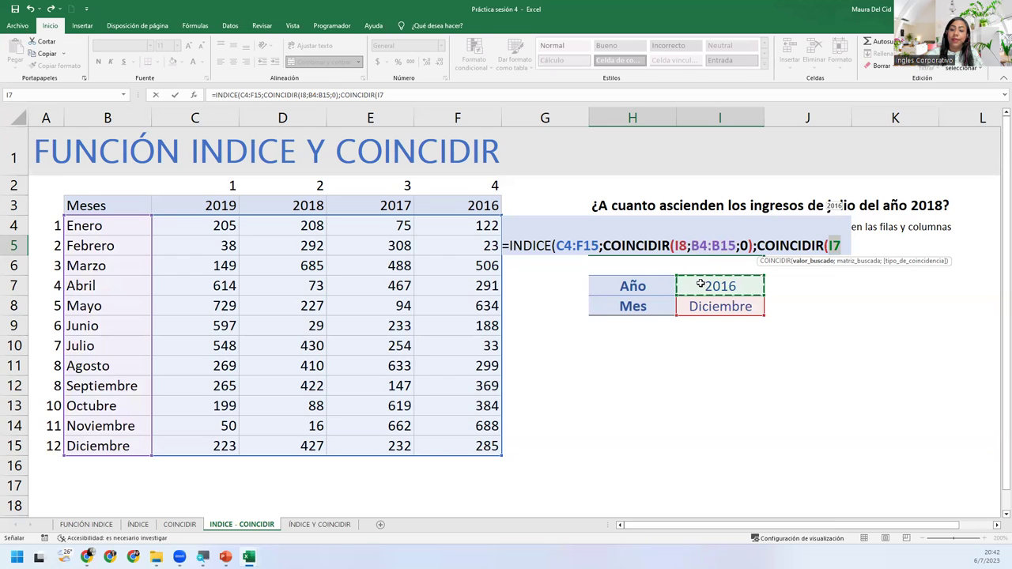
type(";")
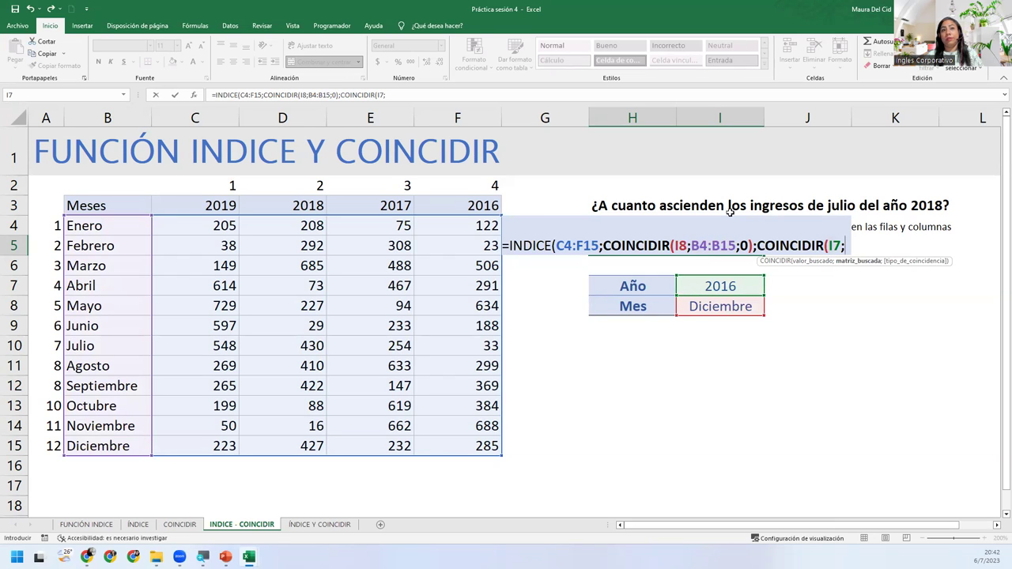
left_click_drag(207, 206, 441, 200)
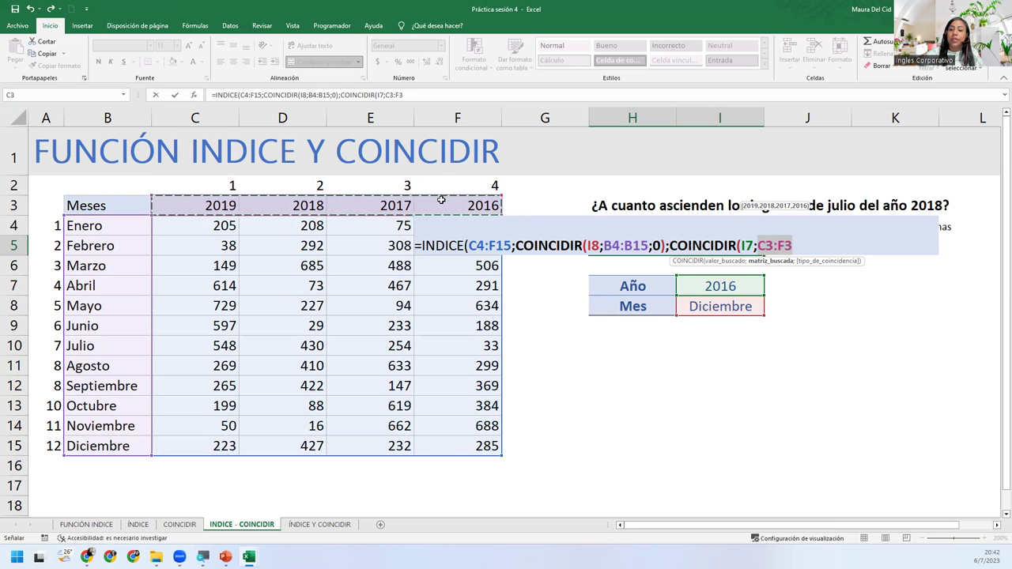
type(";0")
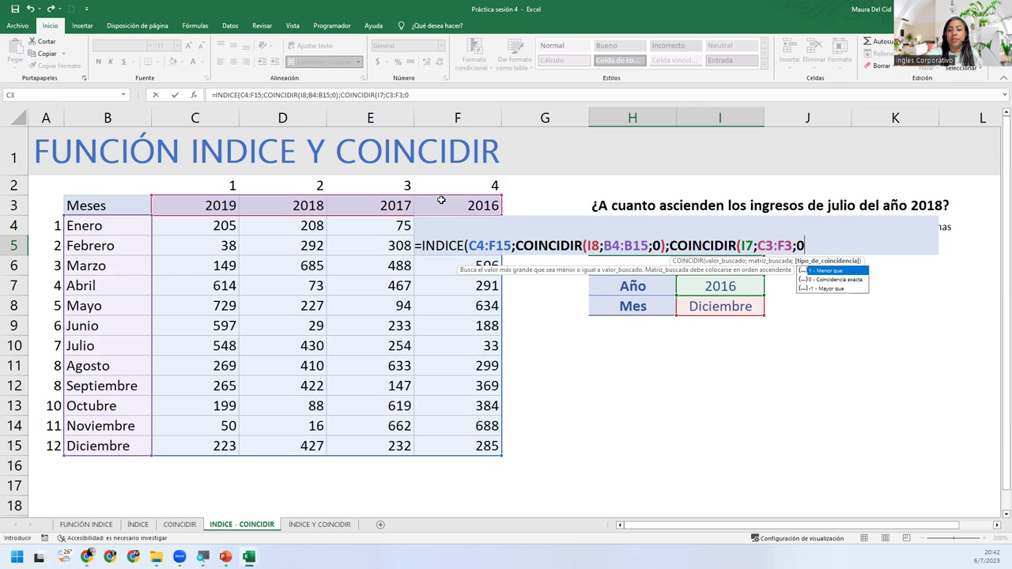
type("))")
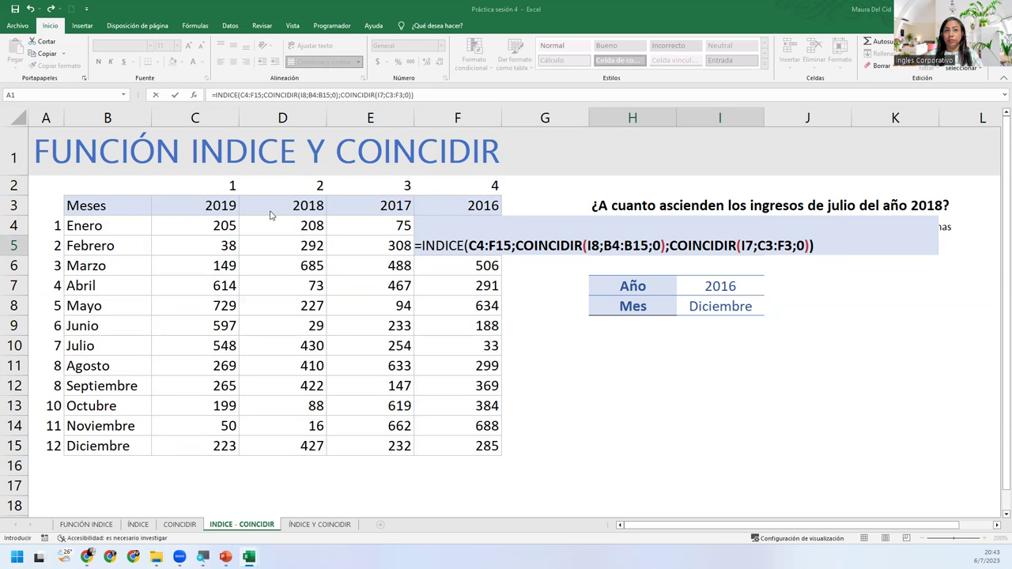
double_click(827, 245)
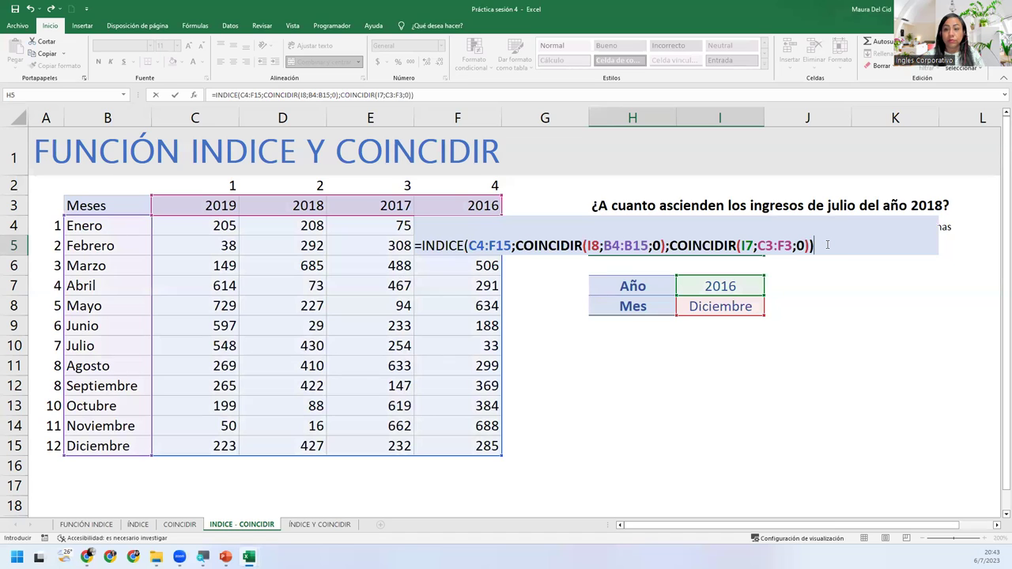
key("Return")
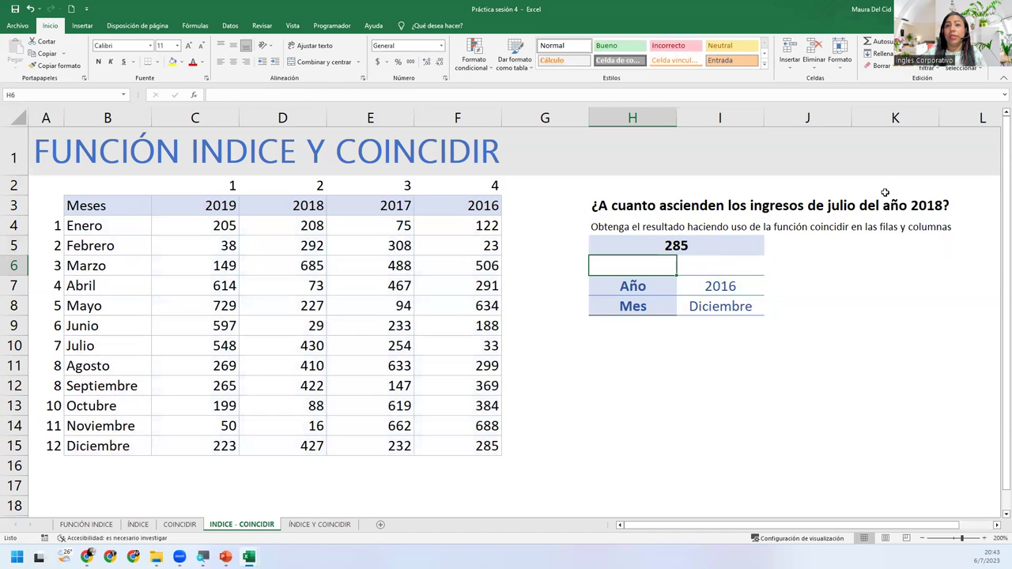
- Check the H5 result against the table by highlighting row 15 and column F, where Diciembre and 2016 cross
left_click(658, 246)
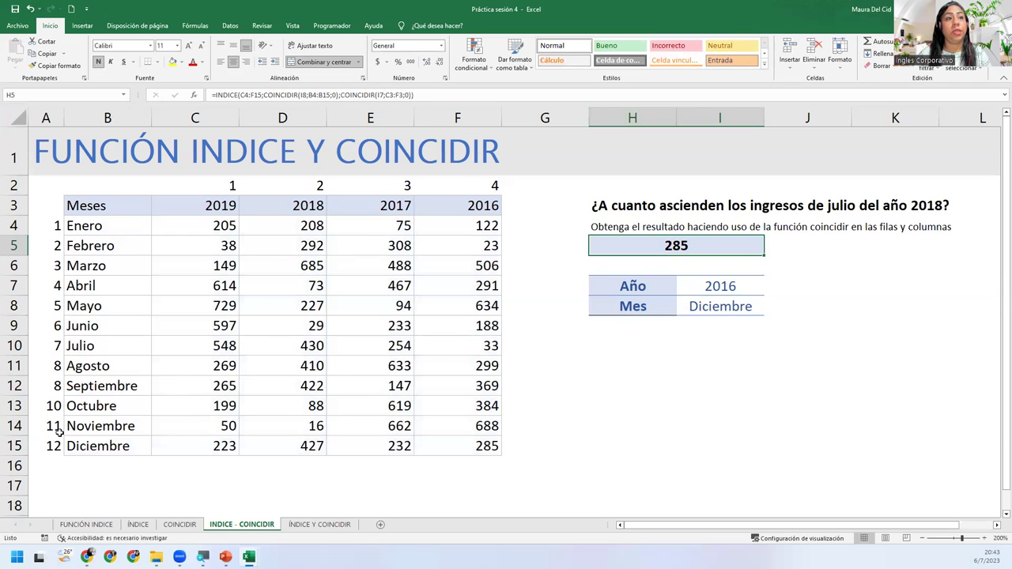
left_click(14, 446)
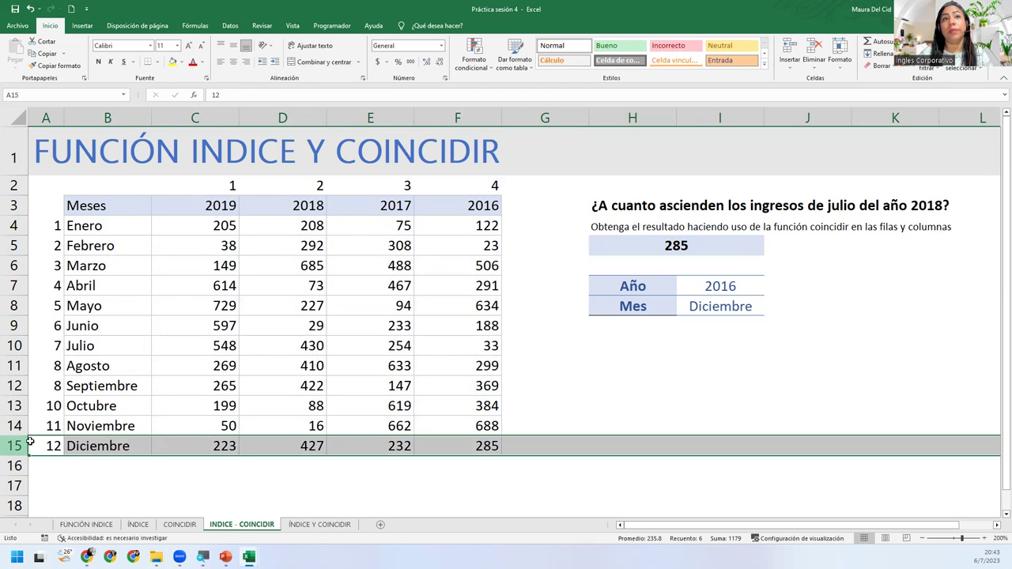
left_click(458, 117, "ctrl")
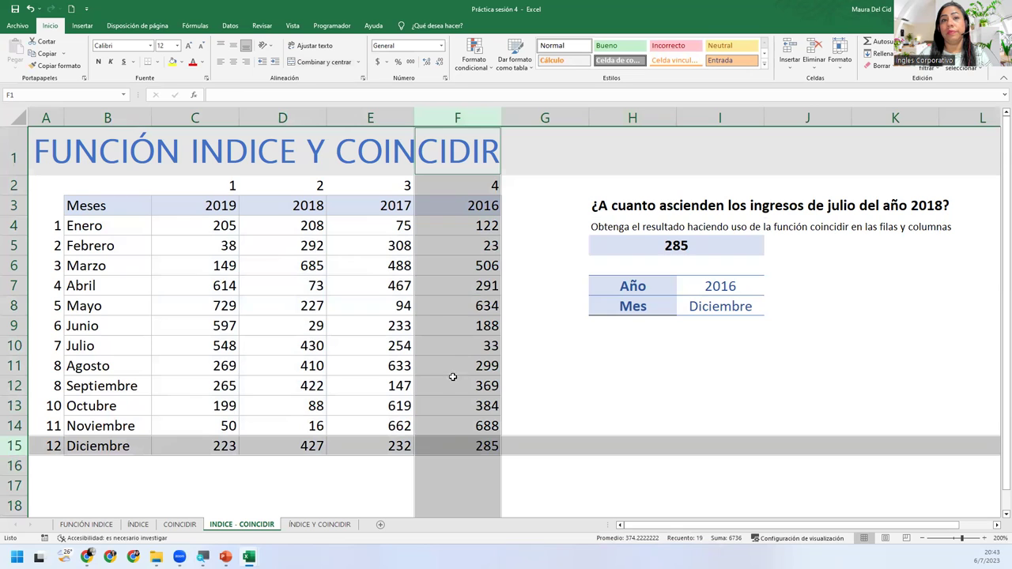
left_click(455, 441, "ctrl")
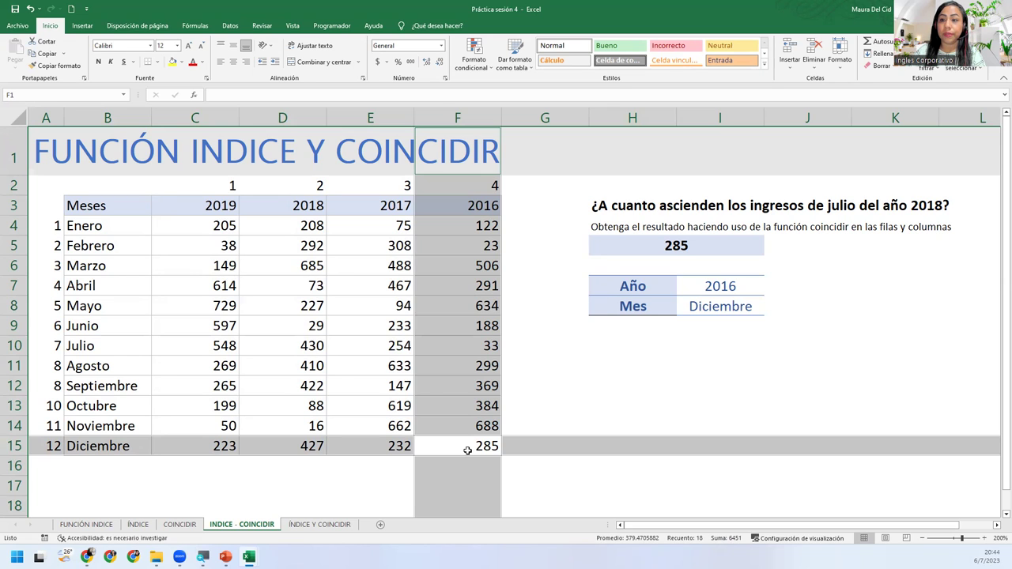
left_click(736, 251)
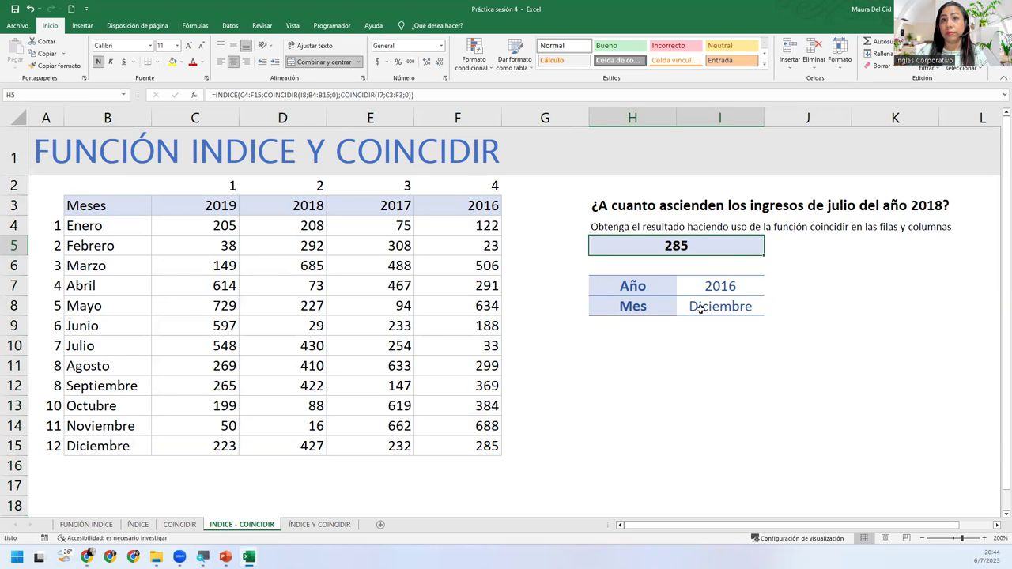
- Change the lookup criteria to year 2018 in I7 and month Julio in I8
left_click(700, 308)
left_click(714, 282)
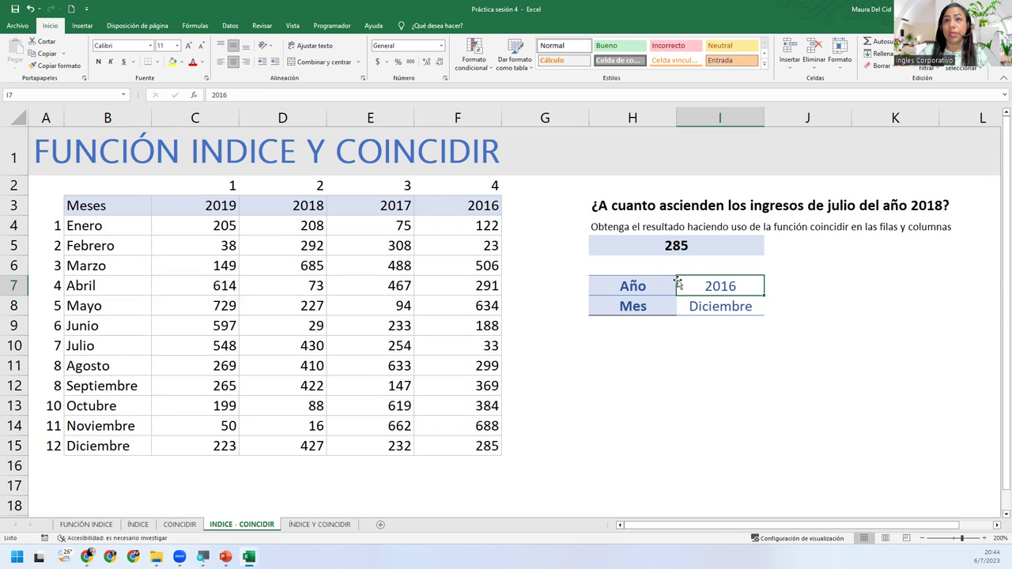
type("2018")
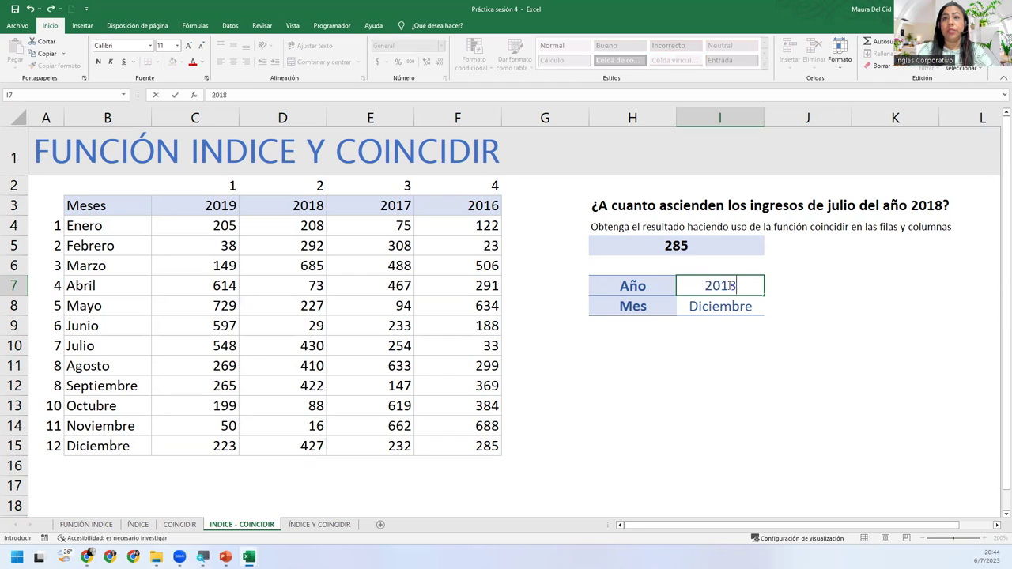
key("Return")
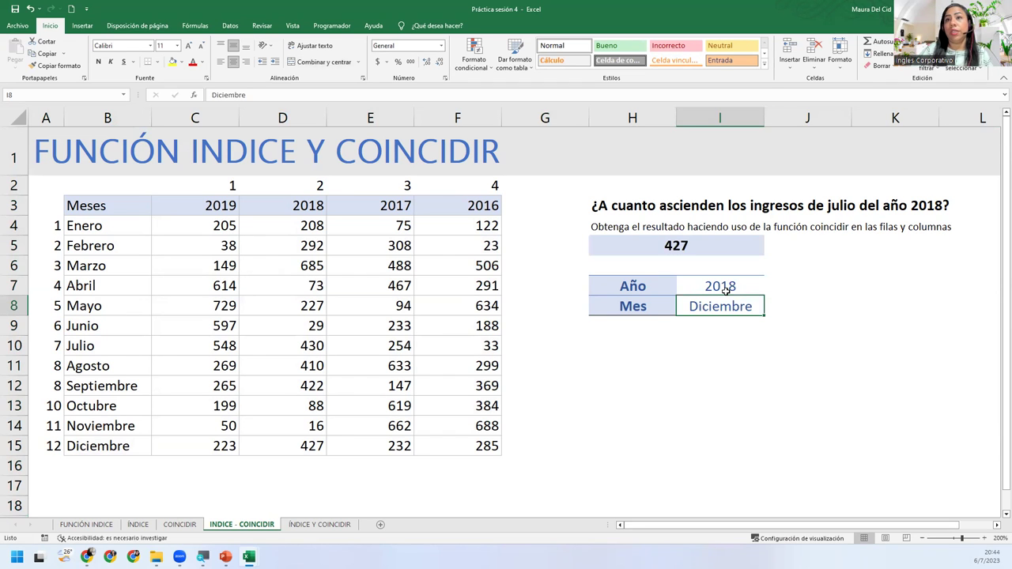
type("Julio")
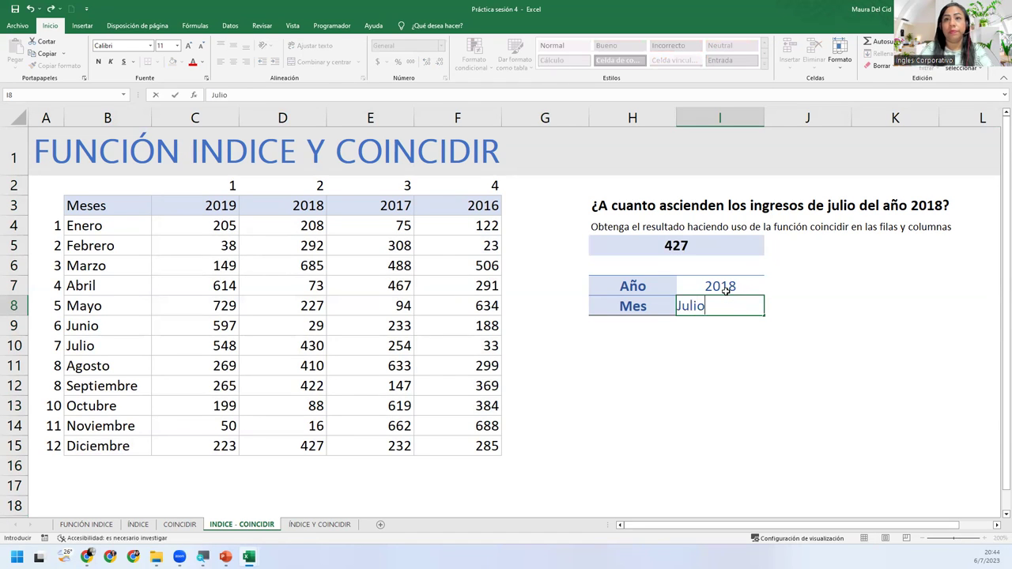
key("Return")
- Check the new result against the table by highlighting column D and row 10, where 2018 and Julio cross
left_click(724, 289)
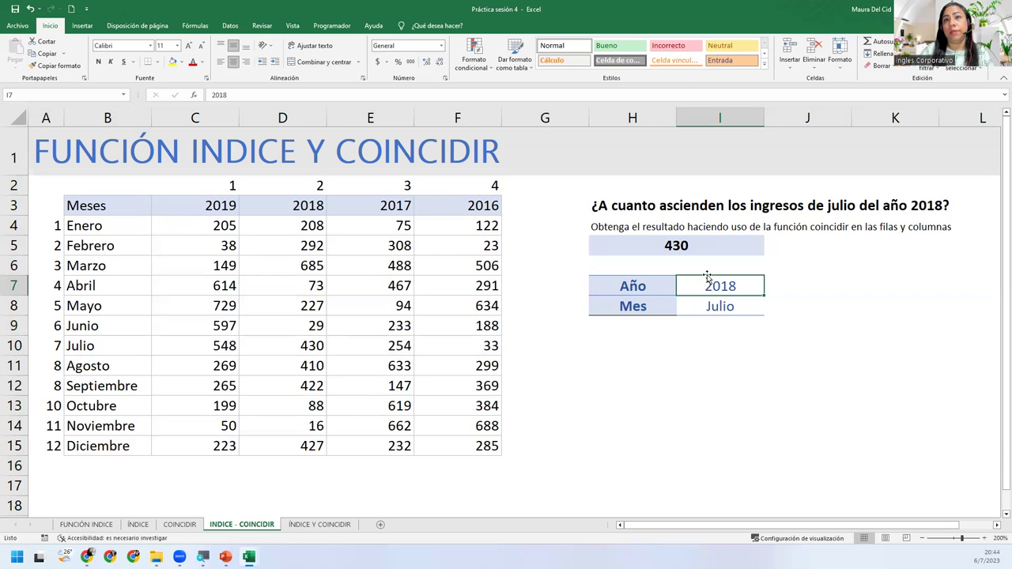
left_click(696, 251)
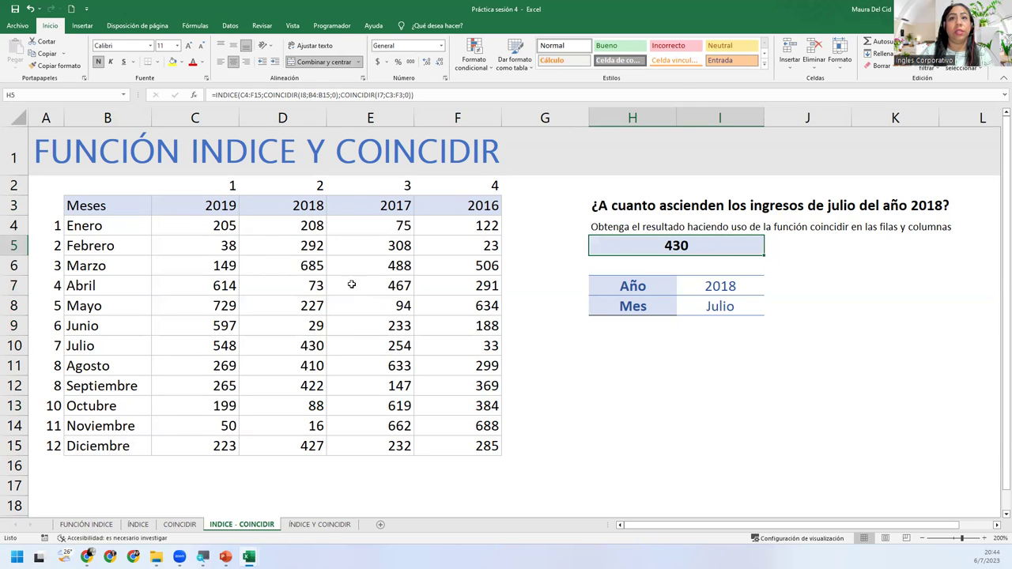
left_click(276, 118)
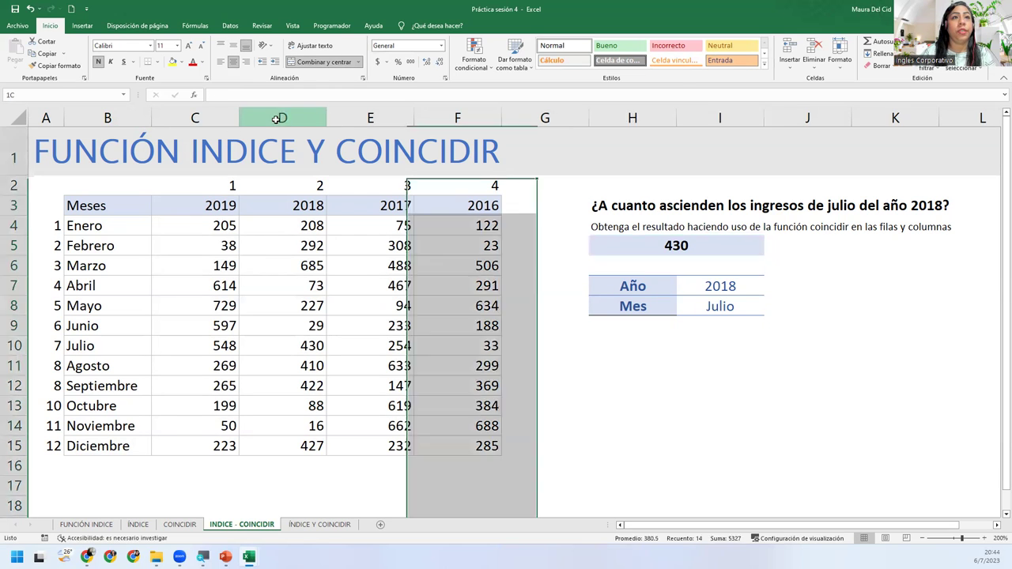
left_click_drag(276, 117, 282, 118)
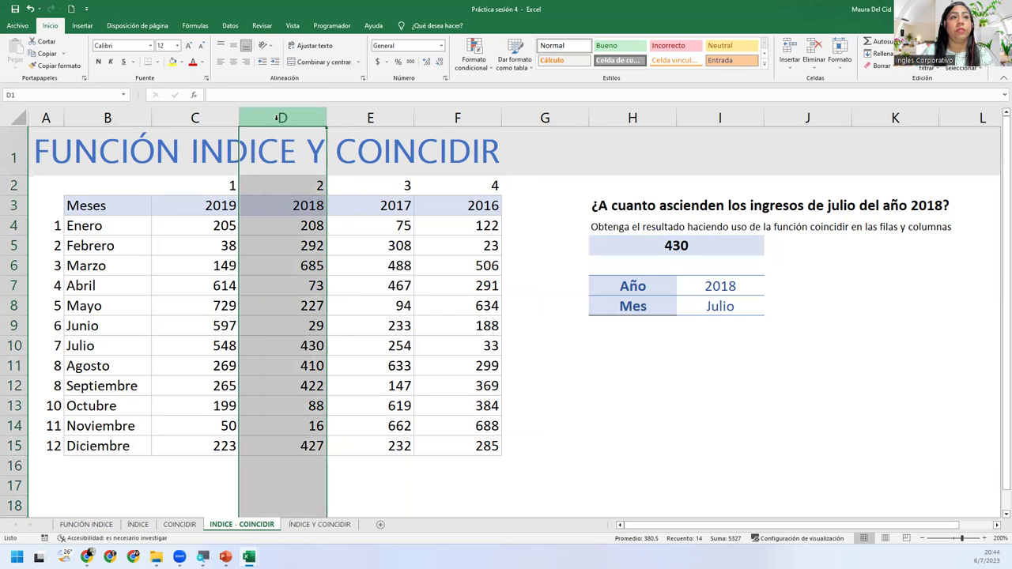
left_click(14, 346, "ctrl")
left_click(267, 343, "ctrl")
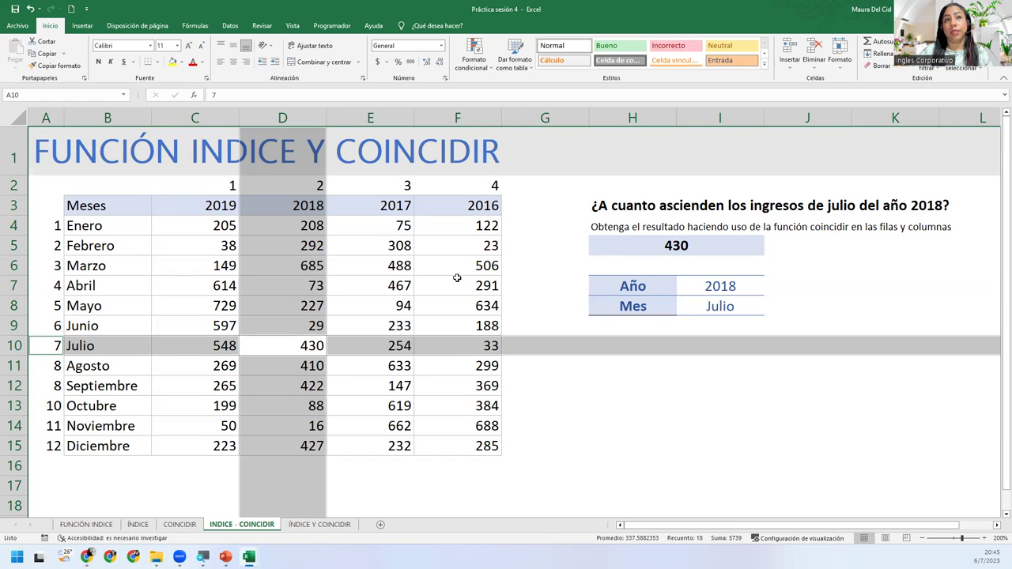
- Review the arguments of the INDICE and COINCIDIR formula in H5 and the year cell it refers to
left_click(721, 286)
double_click(706, 241)
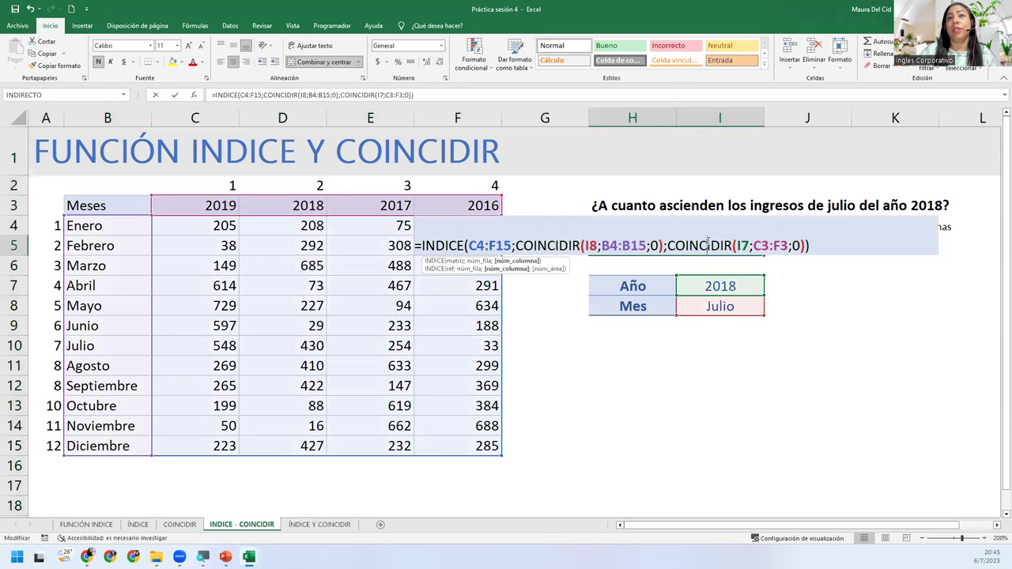
left_click(616, 246)
left_click(590, 246)
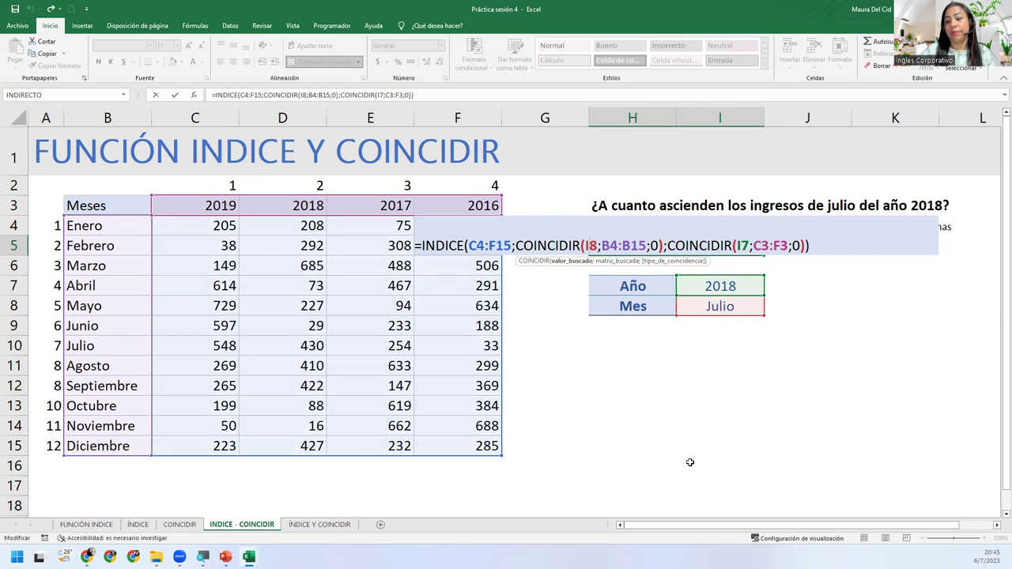
key("Return")
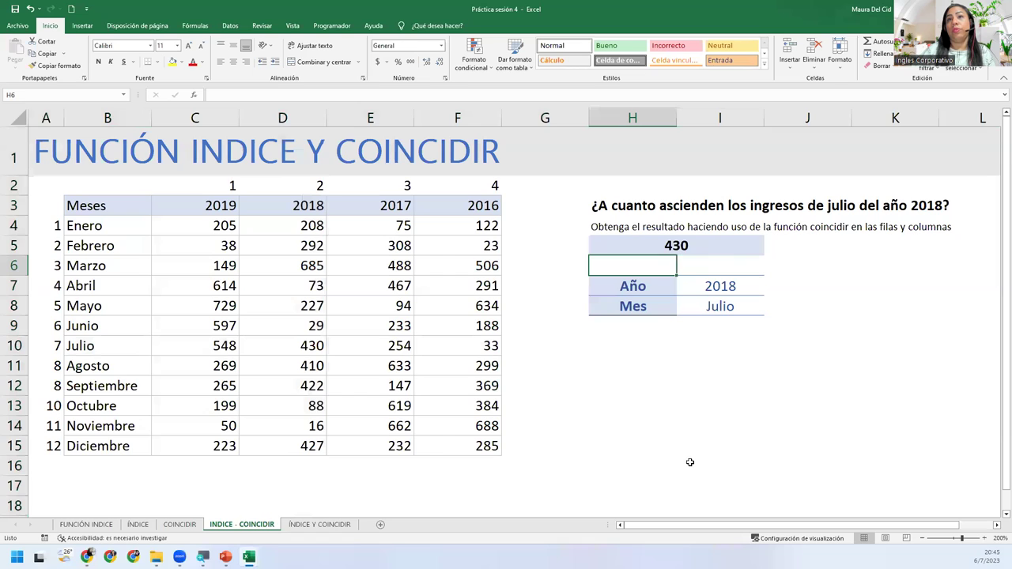
left_click(725, 282)
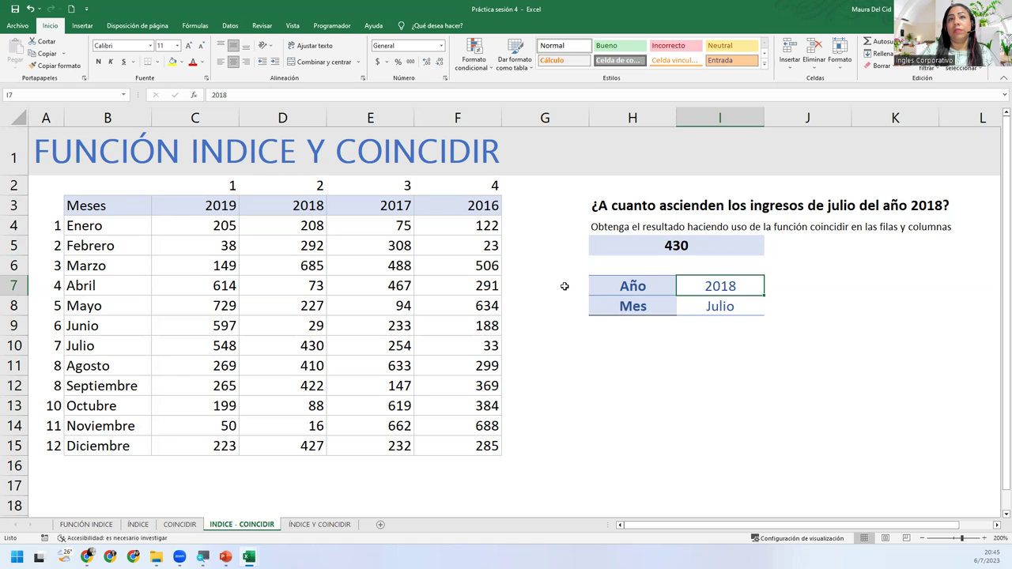
left_click(717, 307)
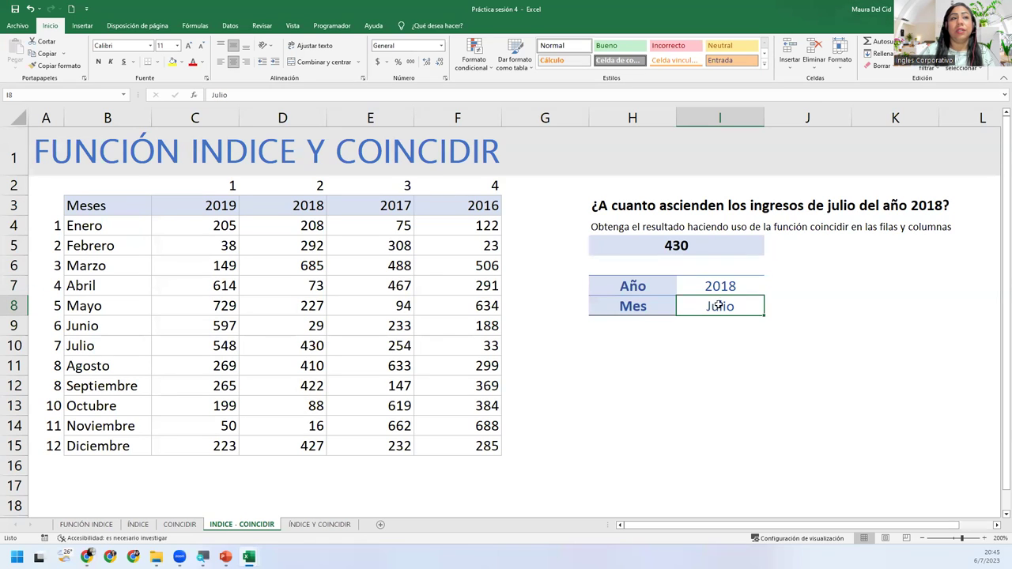
left_click(116, 27)
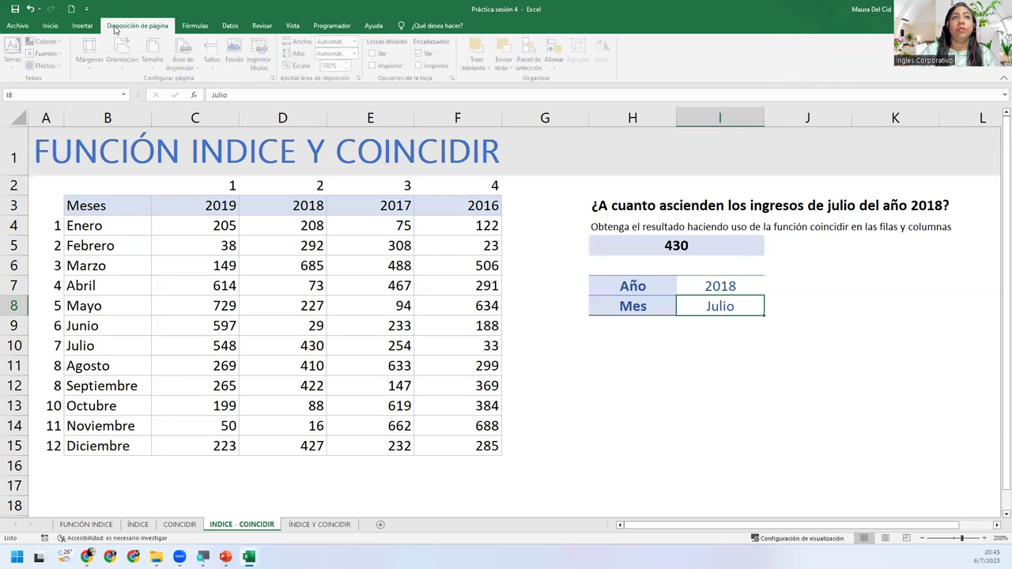
left_click(230, 27)
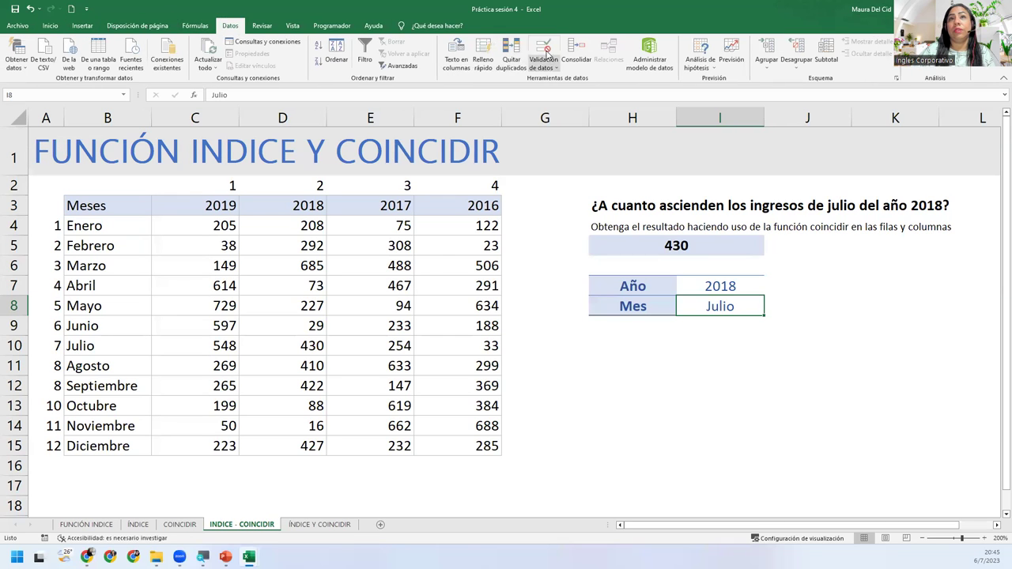
left_click(544, 46)
left_click(568, 262)
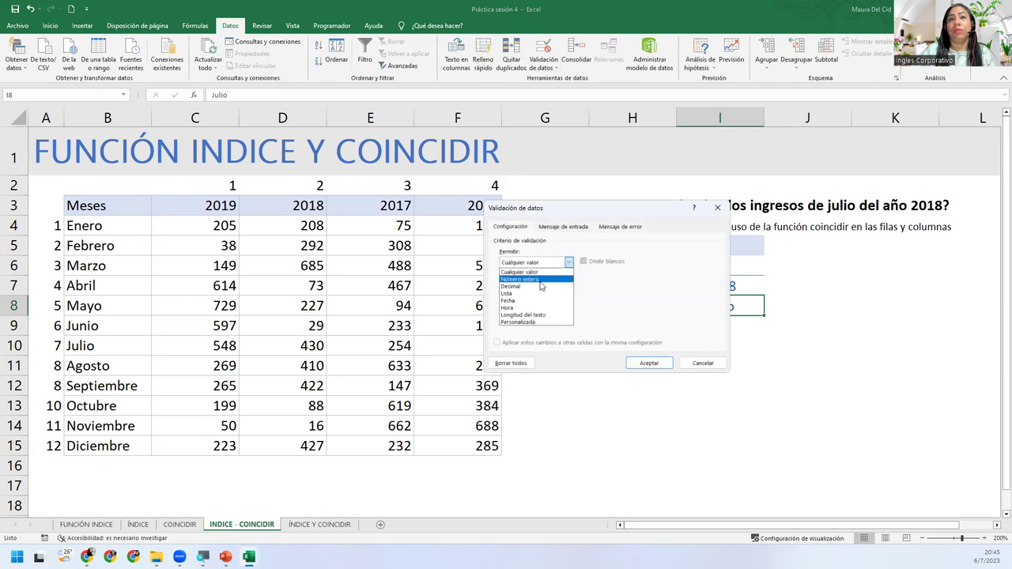
left_click(525, 290)
left_click(553, 306)
left_click_drag(113, 225, 132, 446)
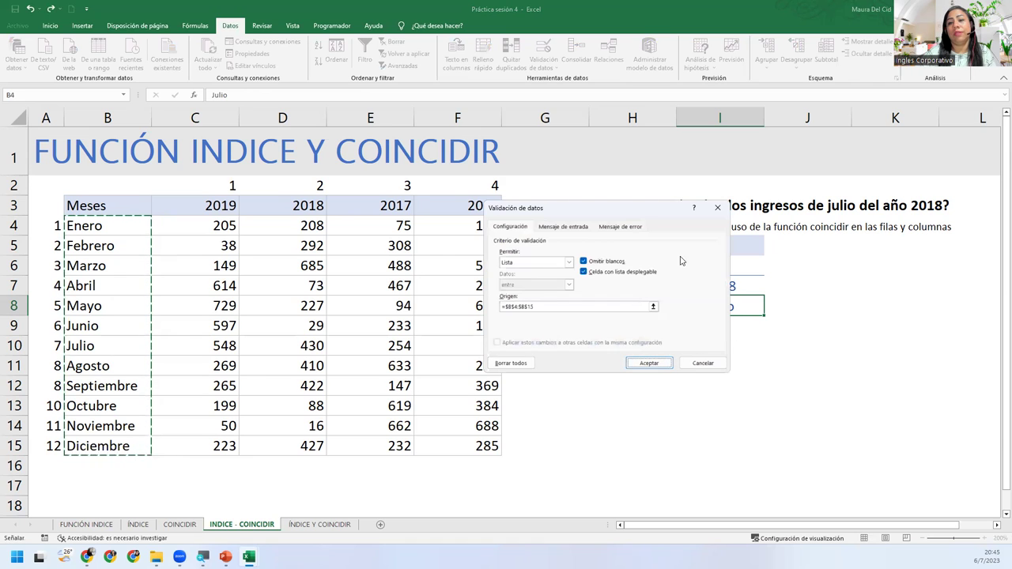
left_click_drag(611, 211, 439, 208)
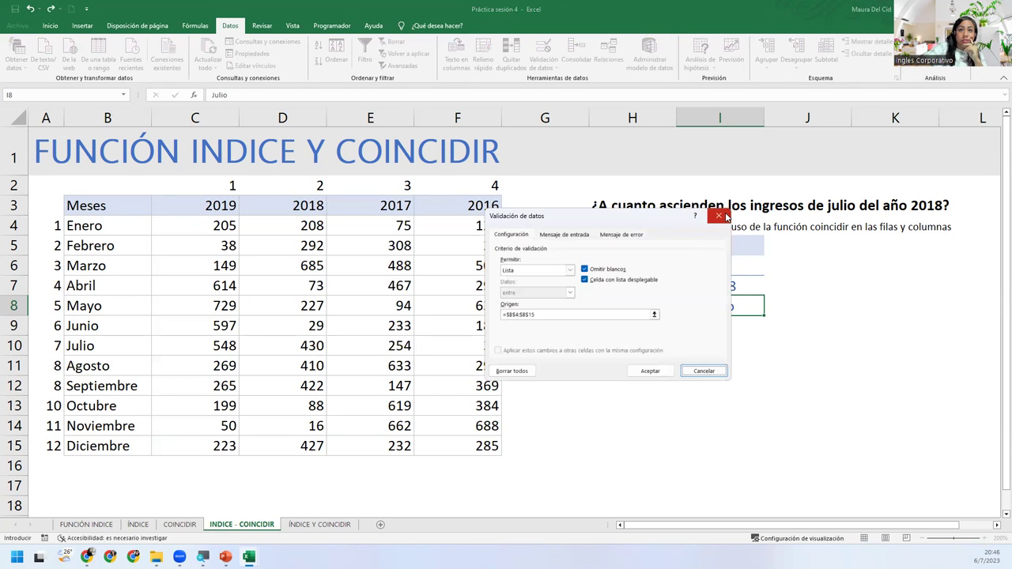
left_click(718, 216)
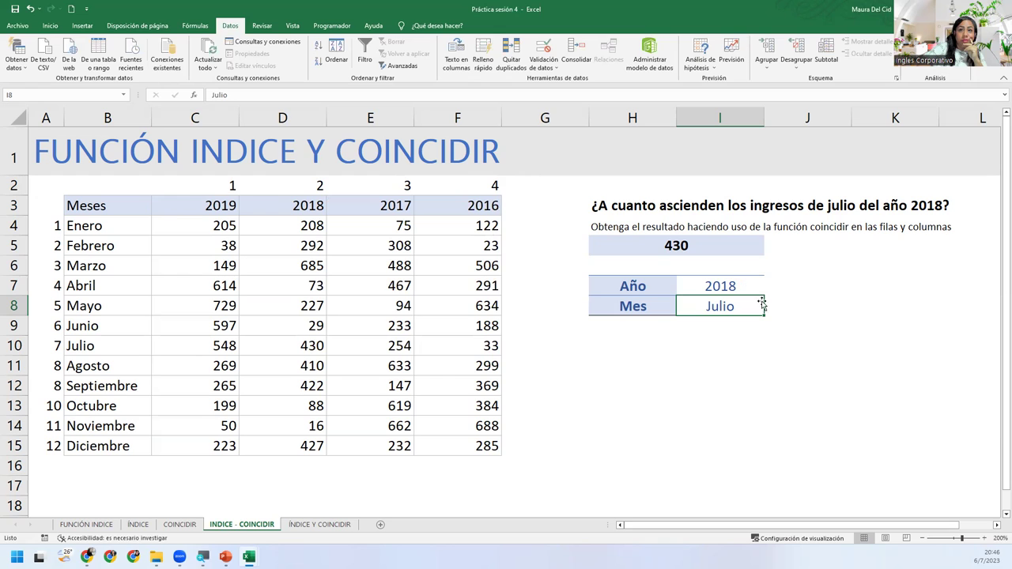
left_click(550, 53)
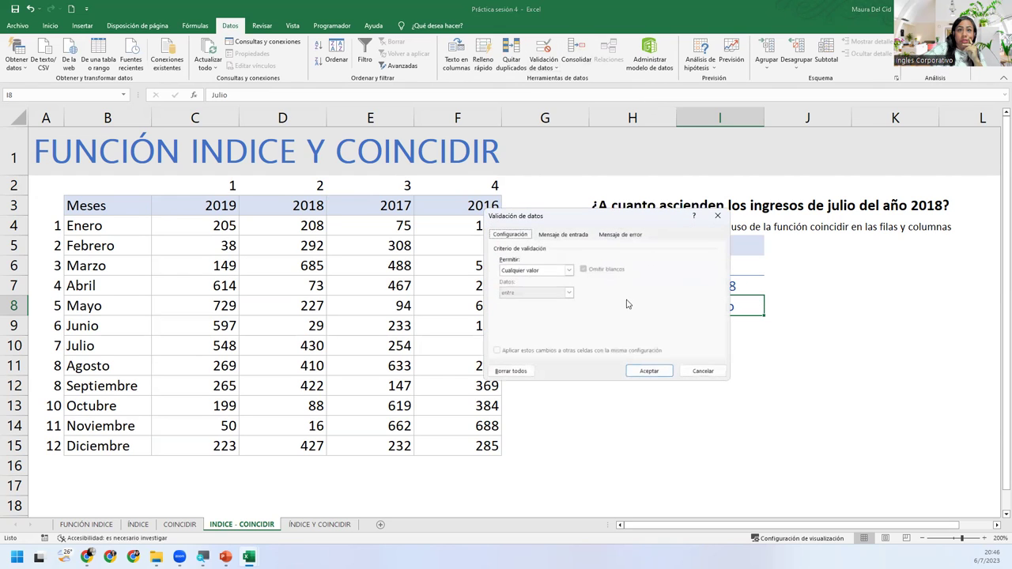
left_click(539, 271)
left_click(522, 302)
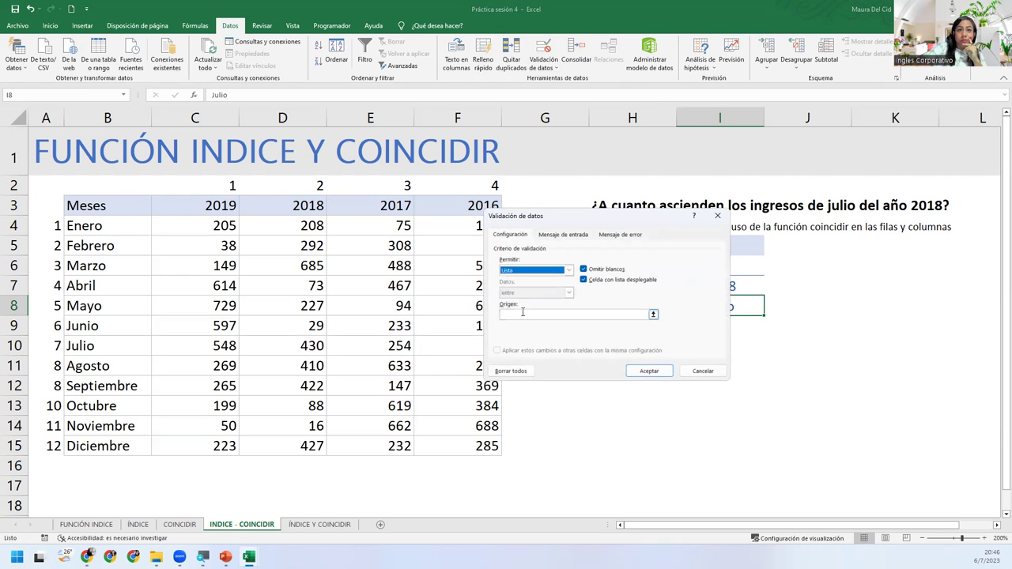
left_click_drag(89, 225, 98, 448)
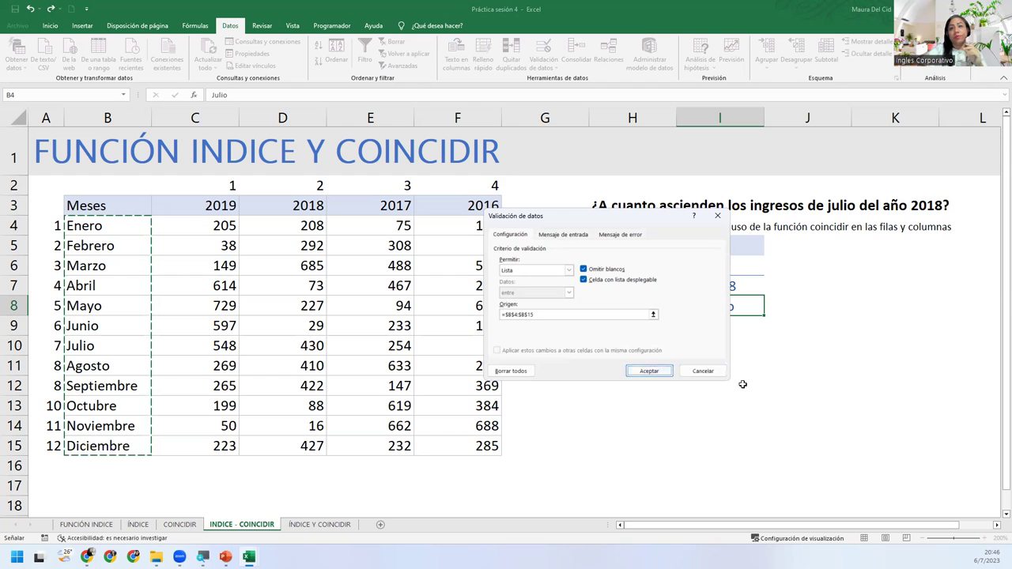
left_click(722, 216)
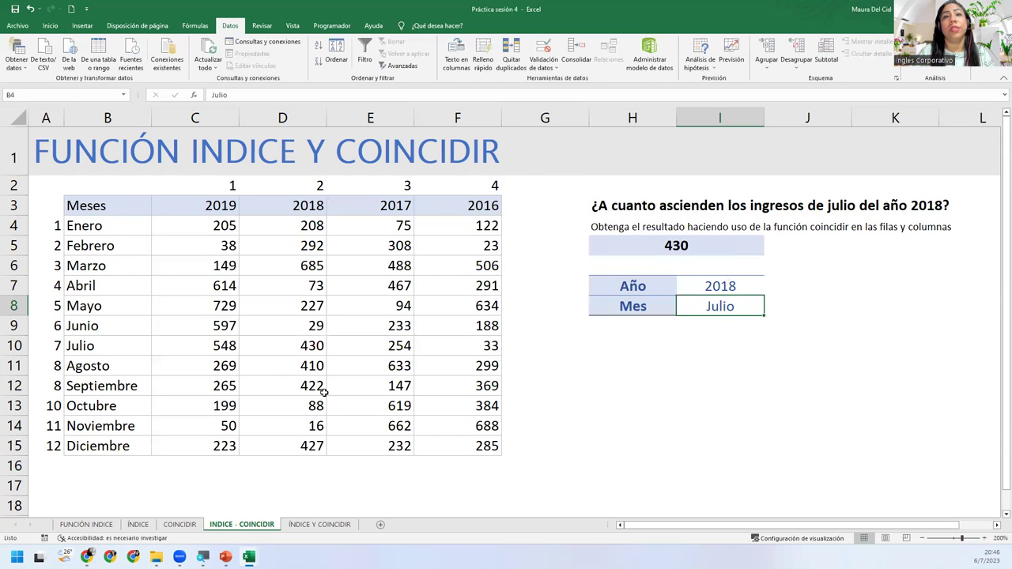
- Define the name Meses for the month range B4:B15
left_click_drag(117, 221, 123, 443)
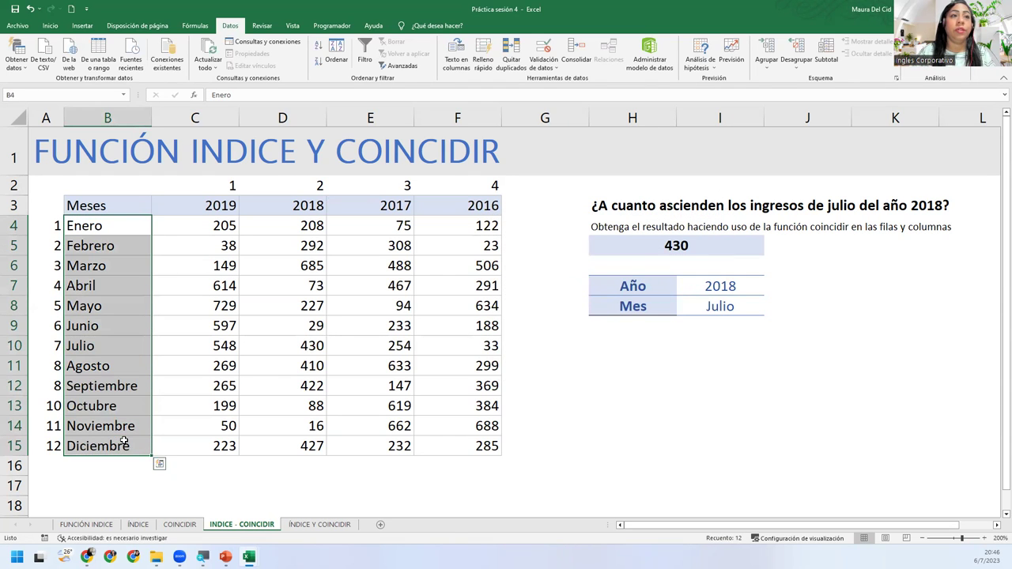
left_click(195, 26)
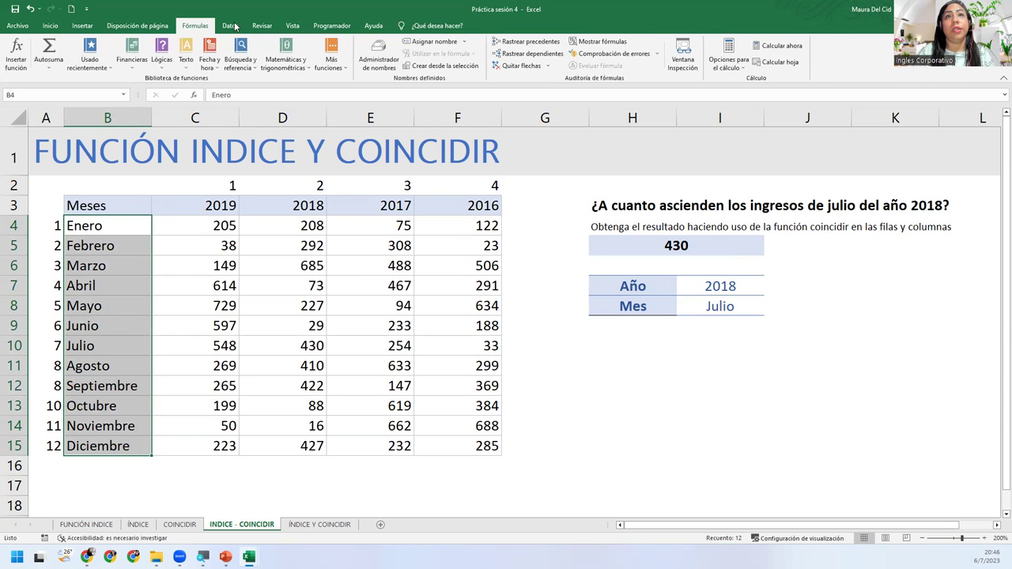
left_click(412, 43)
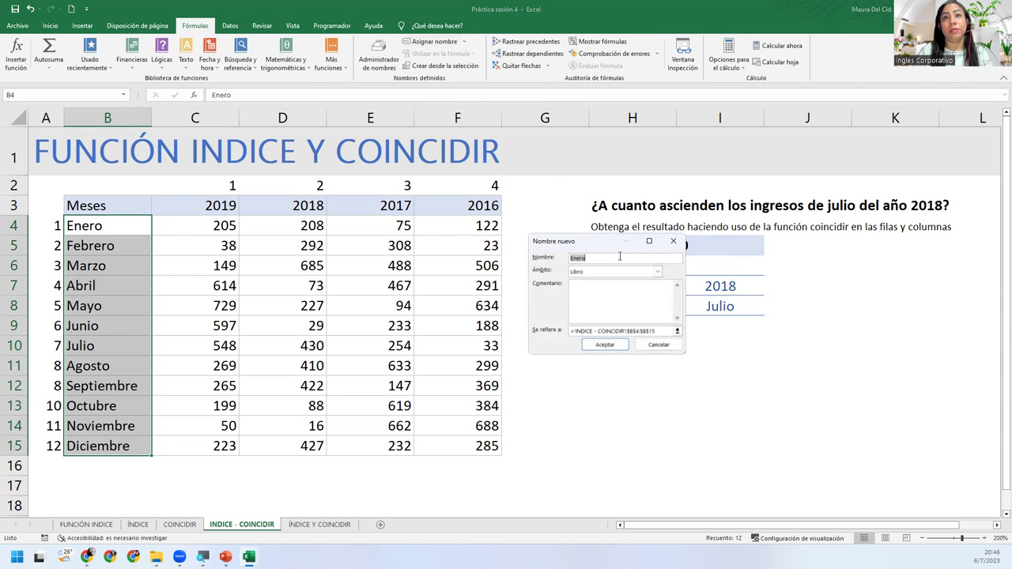
type("Meses")
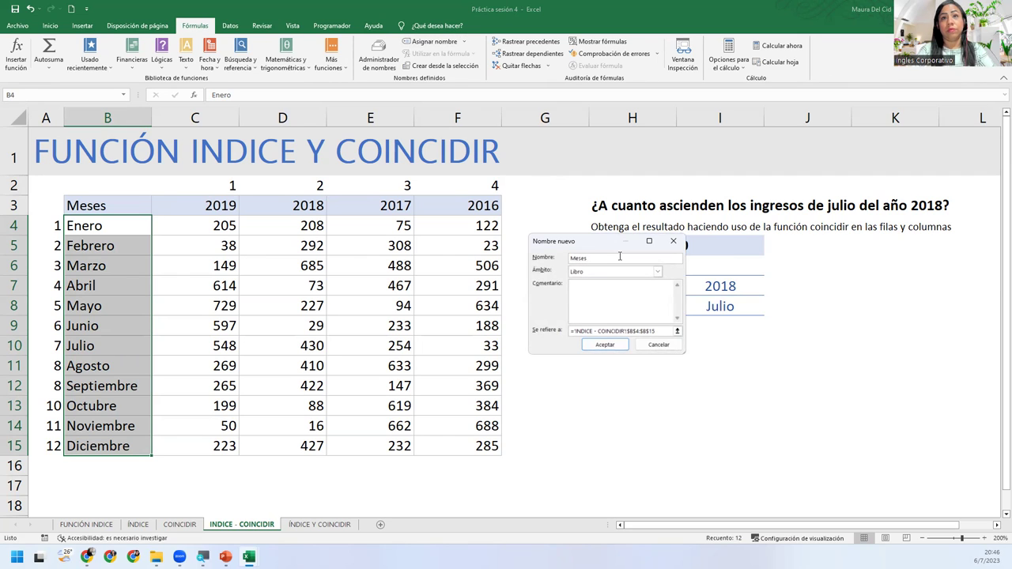
key("Return")
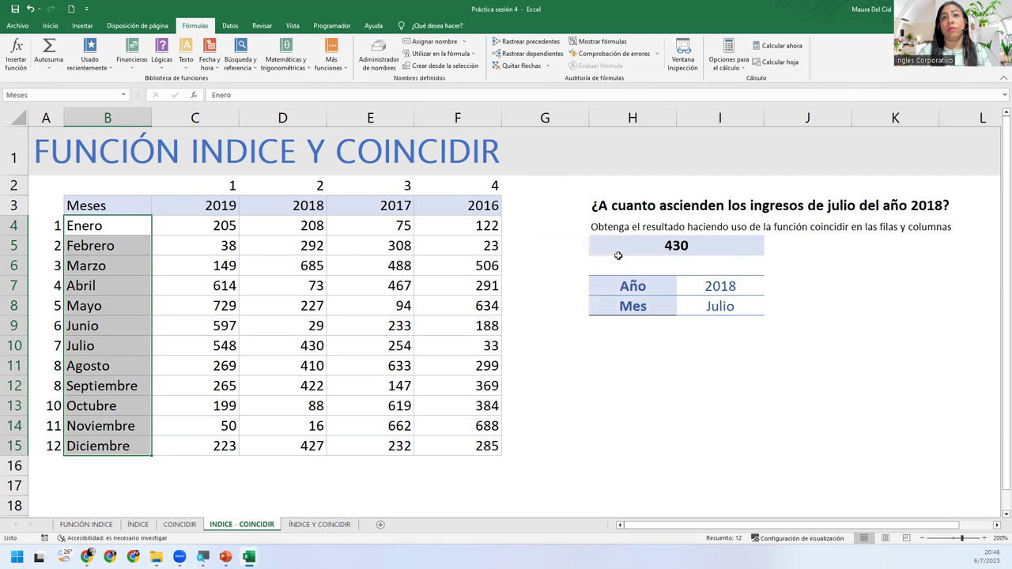
- Add a list data validation to the month cell I8 using the named range Meses as its source
left_click(751, 310)
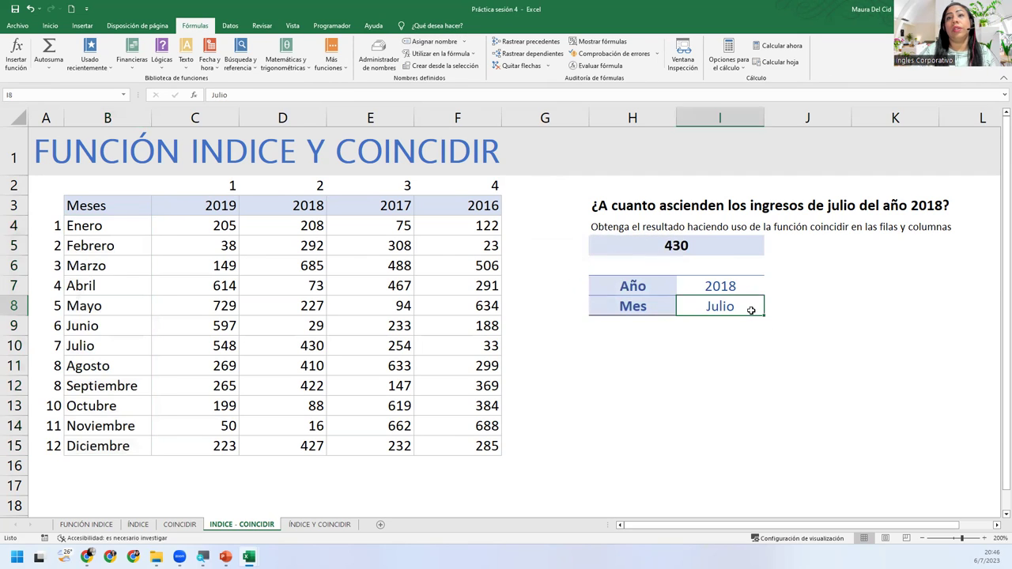
left_click(230, 25)
left_click(544, 49)
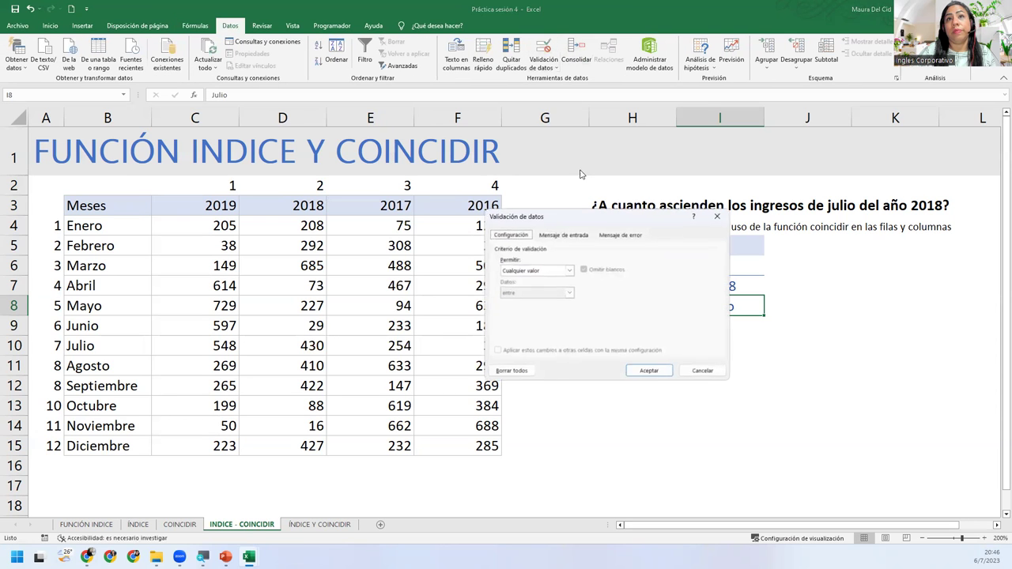
left_click(535, 271)
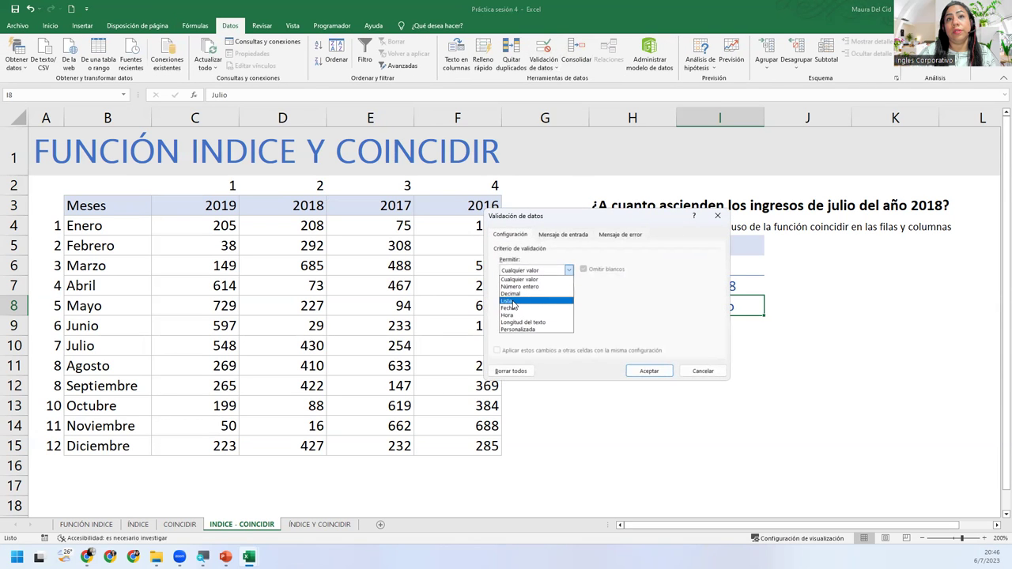
left_click(511, 301)
type("=B4:B15")
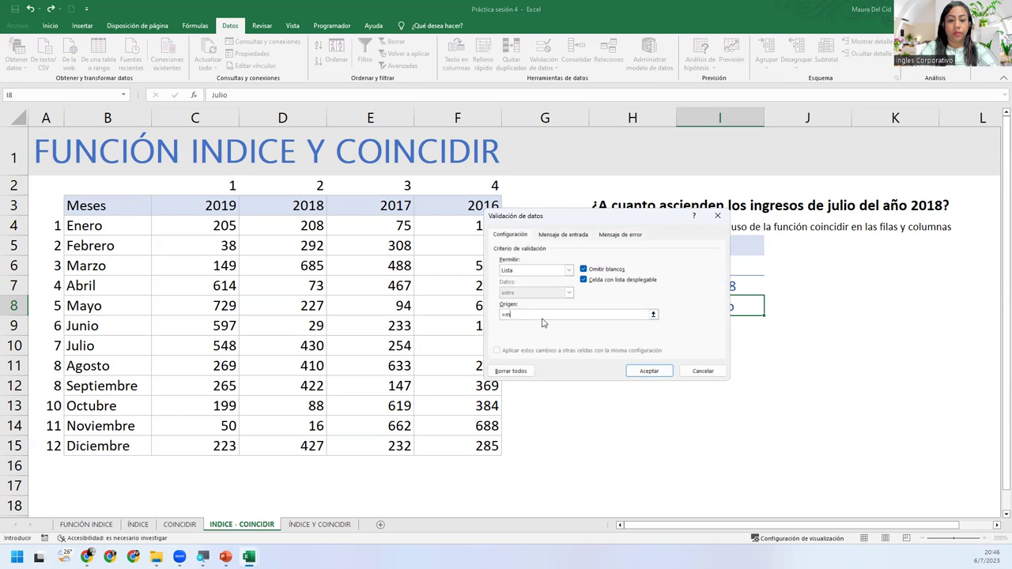
key("Return")
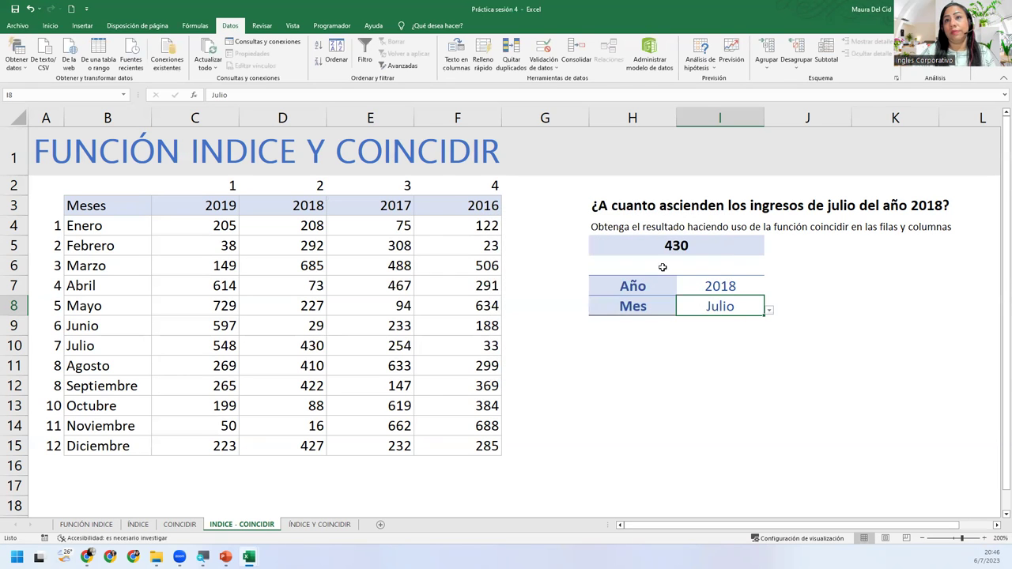
- Test the month list in I8 by choosing Junio, Noviembre and Enero in turn
left_click(768, 310)
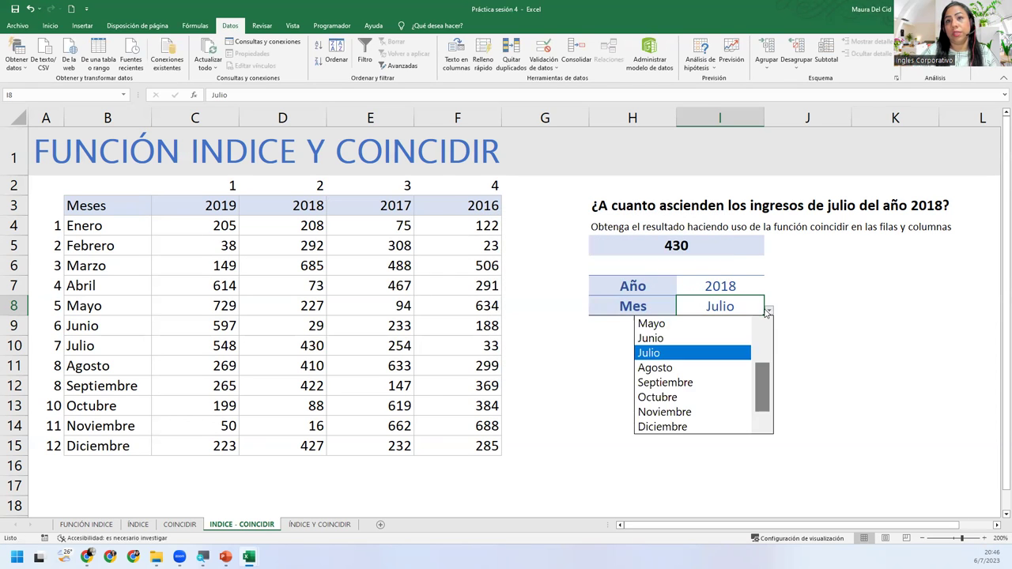
left_click(668, 339)
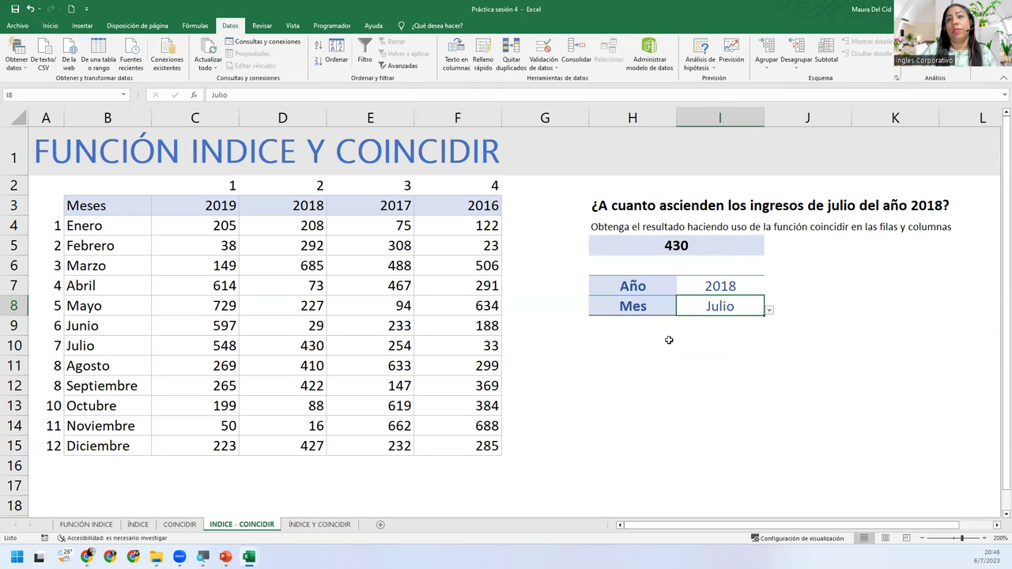
left_click(769, 311)
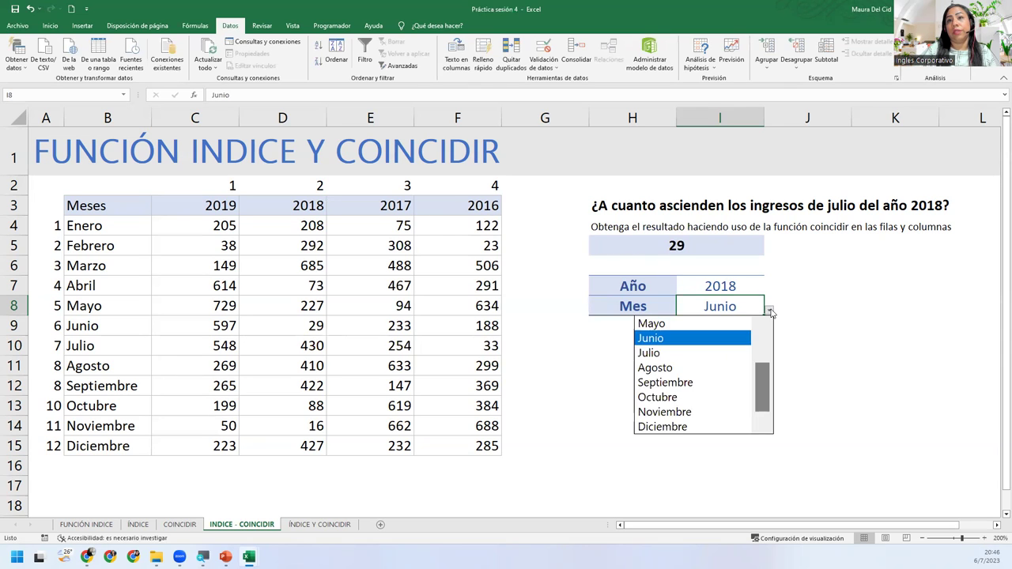
left_click(699, 415)
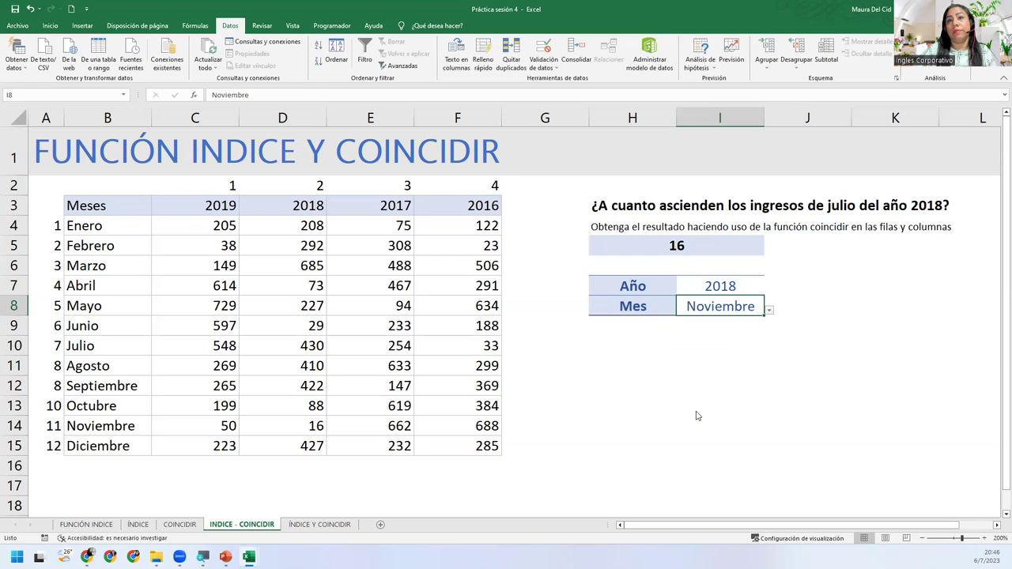
left_click(768, 311)
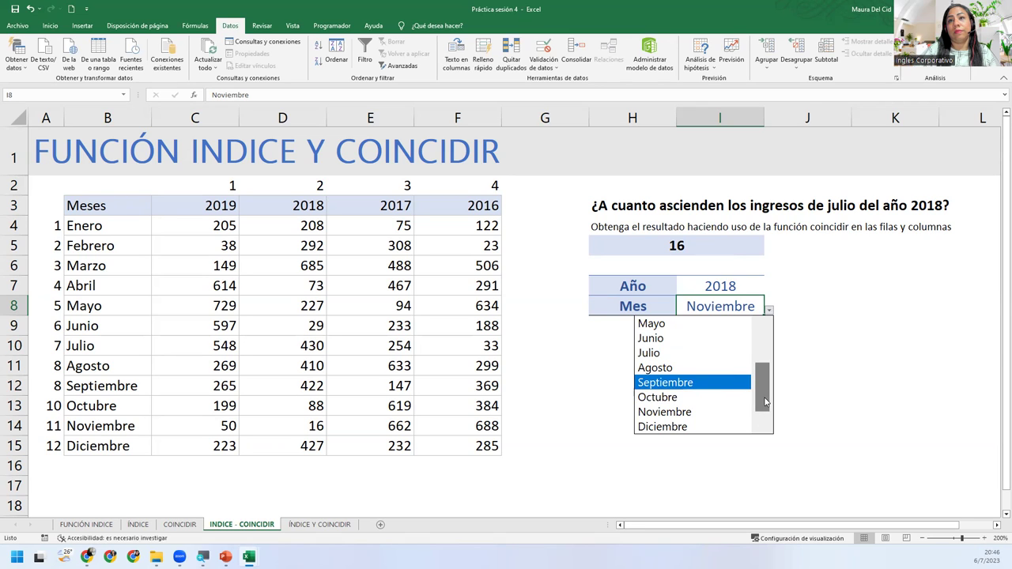
left_click_drag(765, 403, 765, 355)
left_click(664, 322)
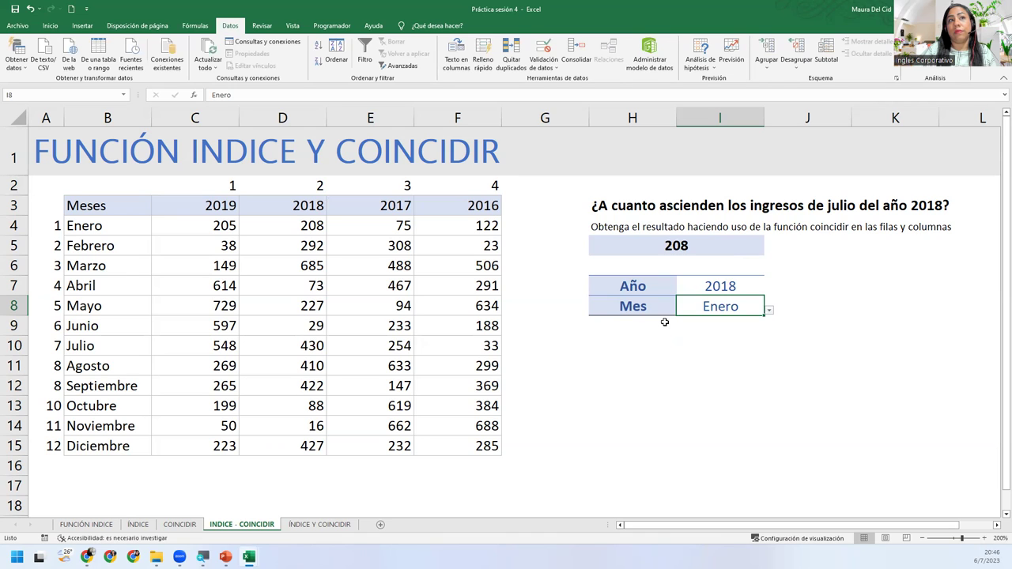
- Define the name Años for the year header range C3:F3
left_click(726, 286)
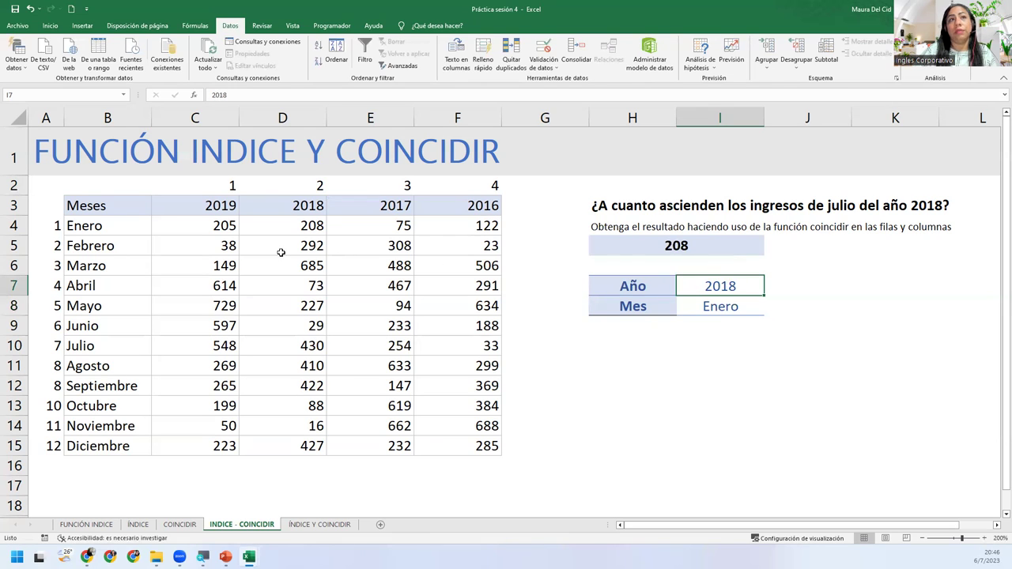
left_click_drag(209, 210, 480, 205)
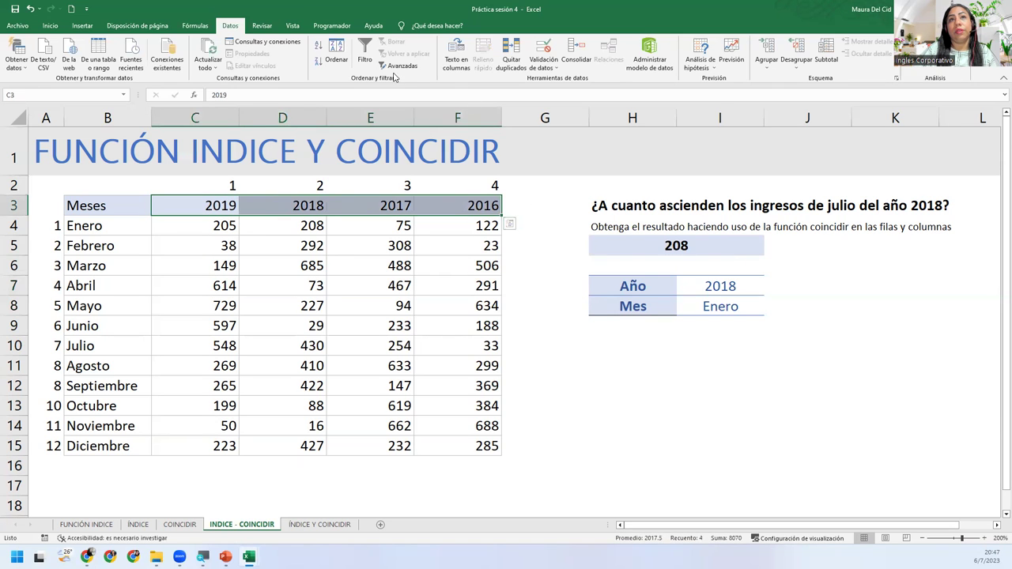
left_click(194, 25)
left_click(426, 42)
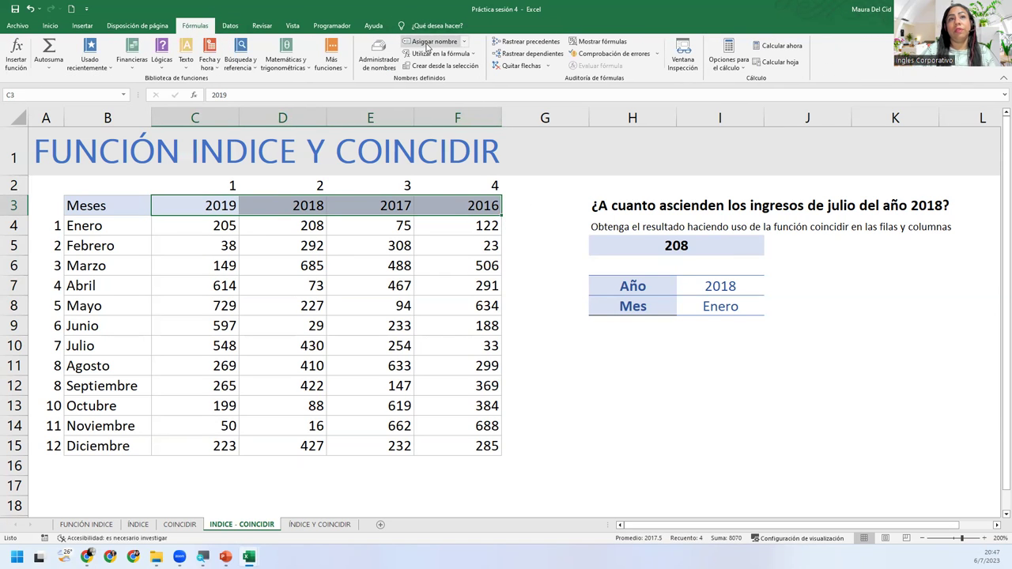
type("Años")
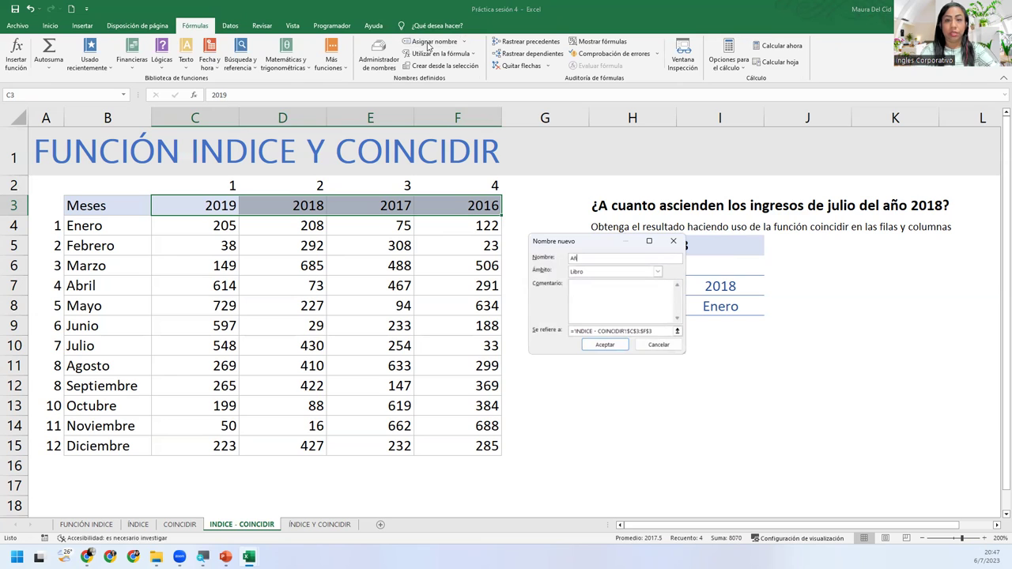
key("Return")
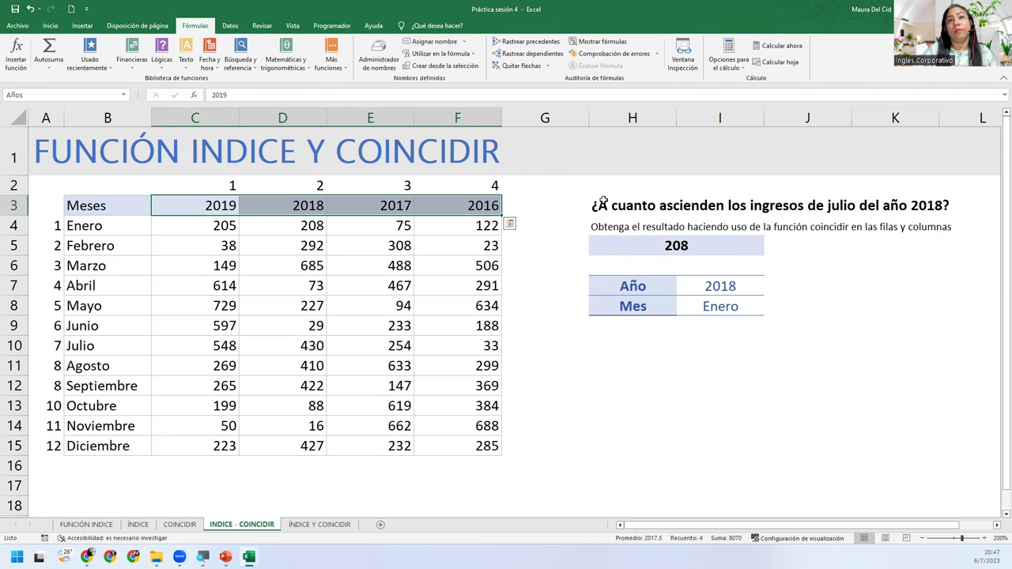
- Add a list data validation to the year cell I7 using the named range Años as its source
left_click(708, 287)
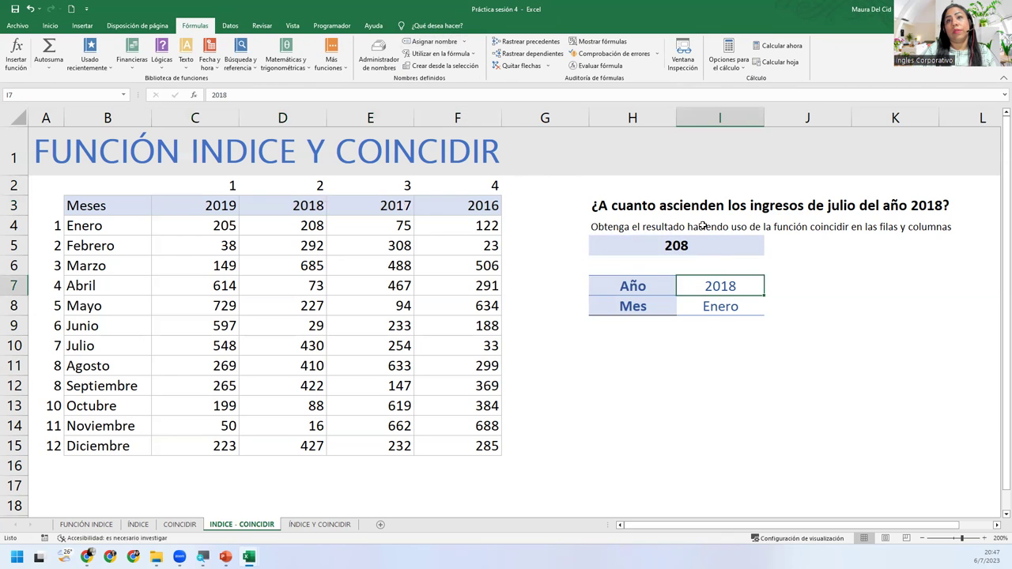
left_click(230, 25)
left_click(544, 47)
left_click(568, 271)
left_click(520, 280)
left_click(520, 271)
left_click(520, 271)
left_click(519, 272)
left_click(553, 301)
left_click(552, 315)
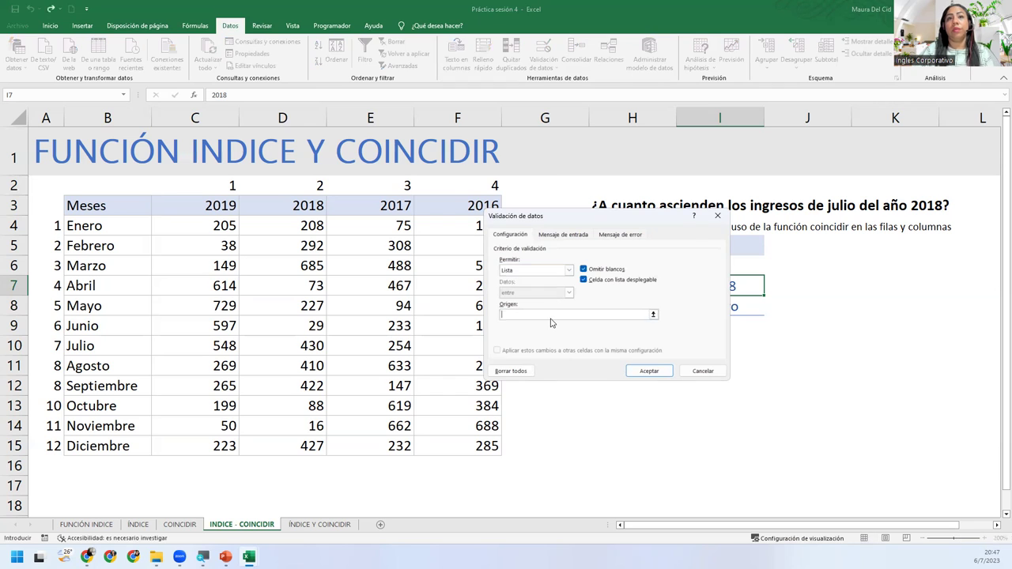
type("=C3:F3")
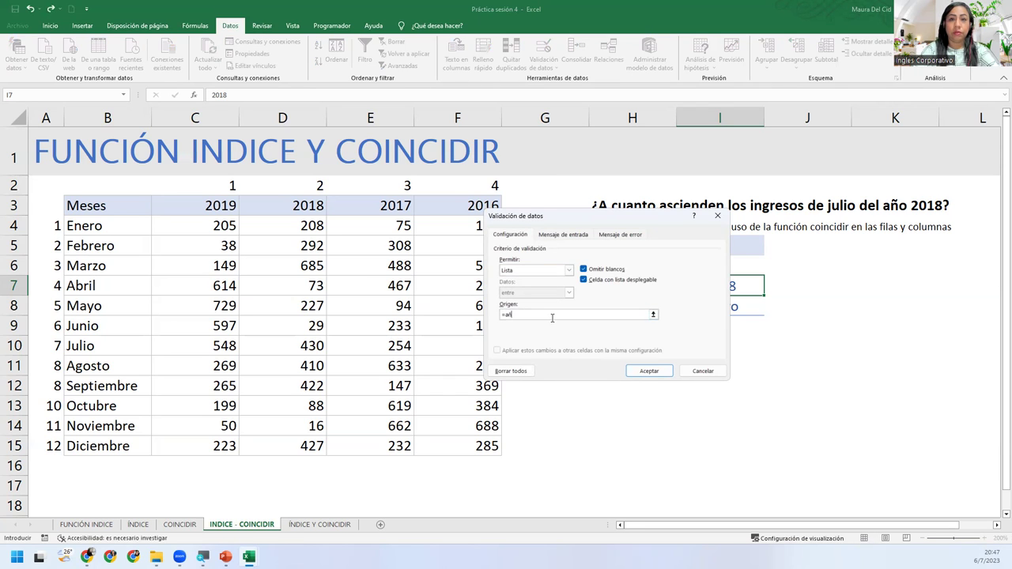
key("Return")
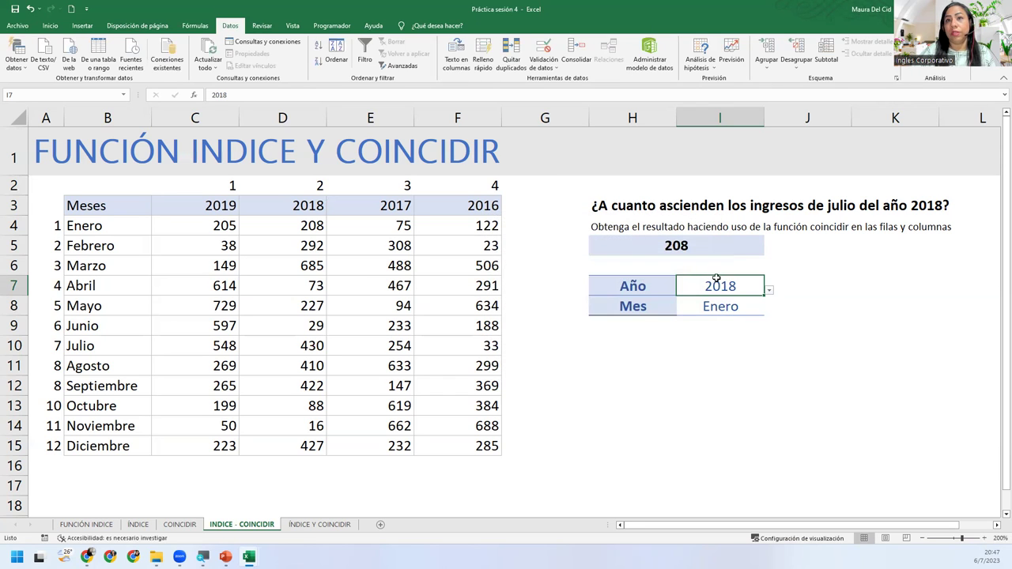
- Choose year 2016 in I7 and month Diciembre in I8 from their validation lists
left_click(768, 291)
left_click(658, 348)
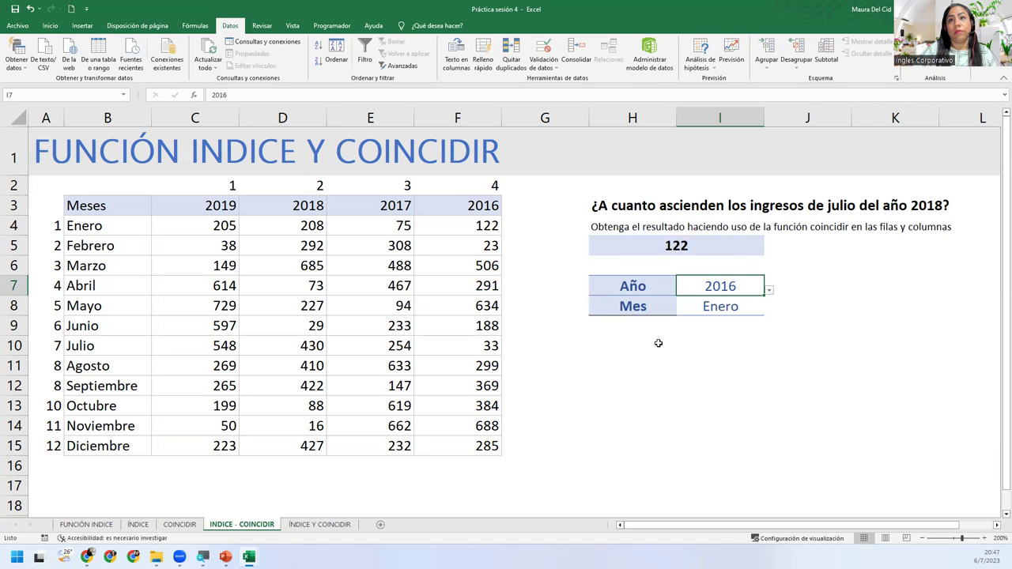
left_click(734, 308)
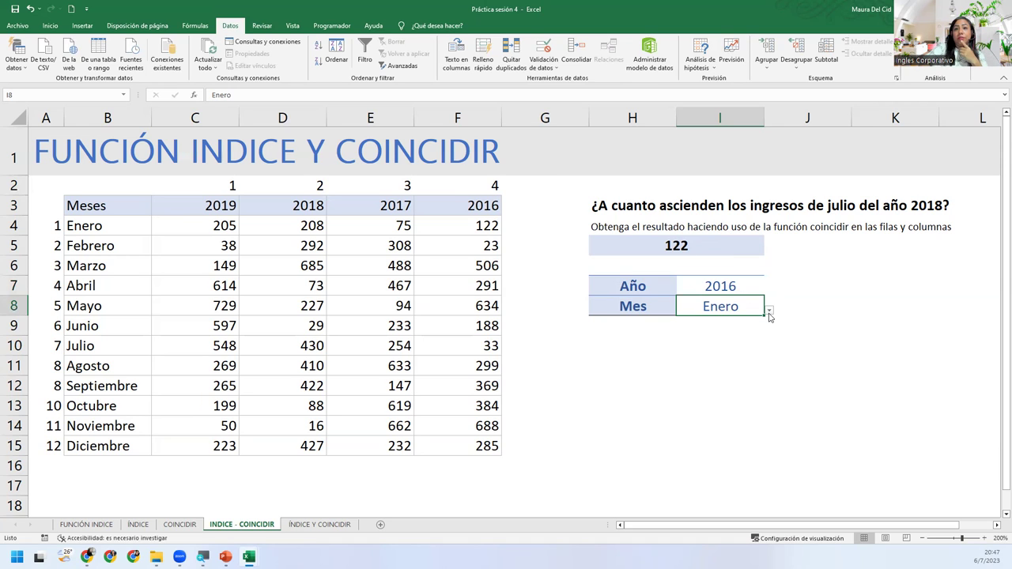
left_click(769, 312)
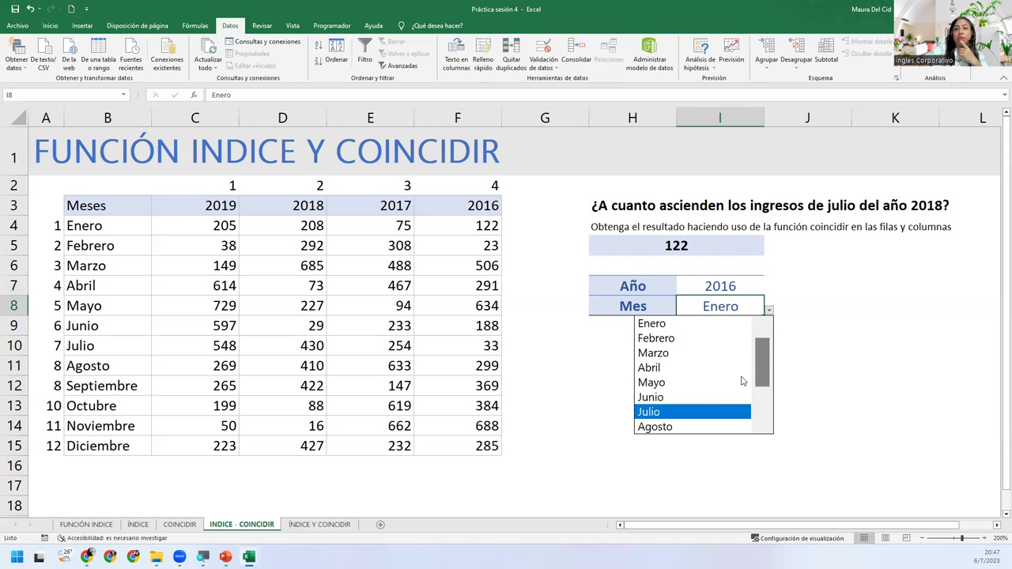
left_click_drag(764, 370, 761, 438)
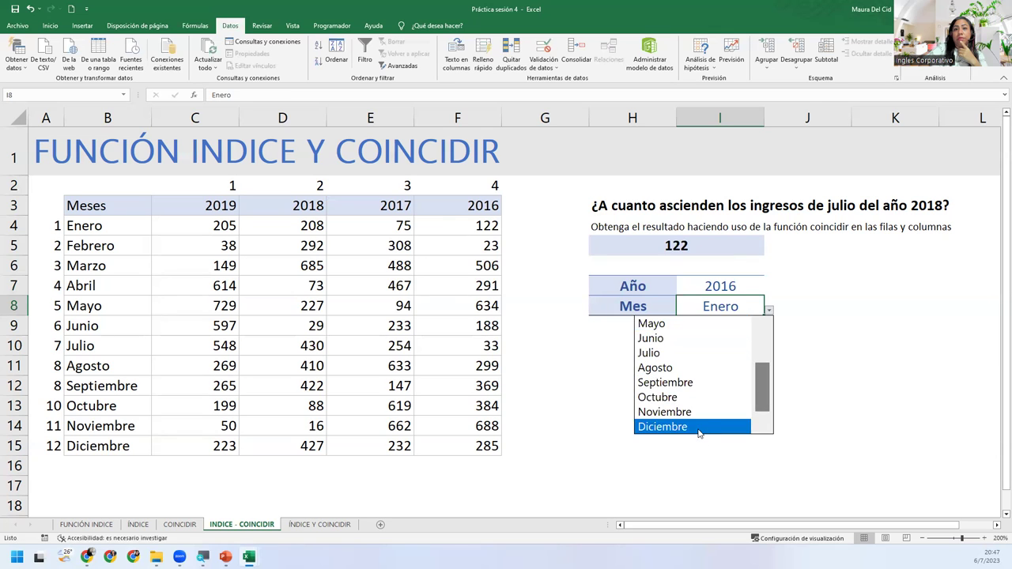
left_click(701, 425)
- Review the INDICE and COINCIDIR formula in result cell H5 and leave it unchanged
left_click(683, 239)
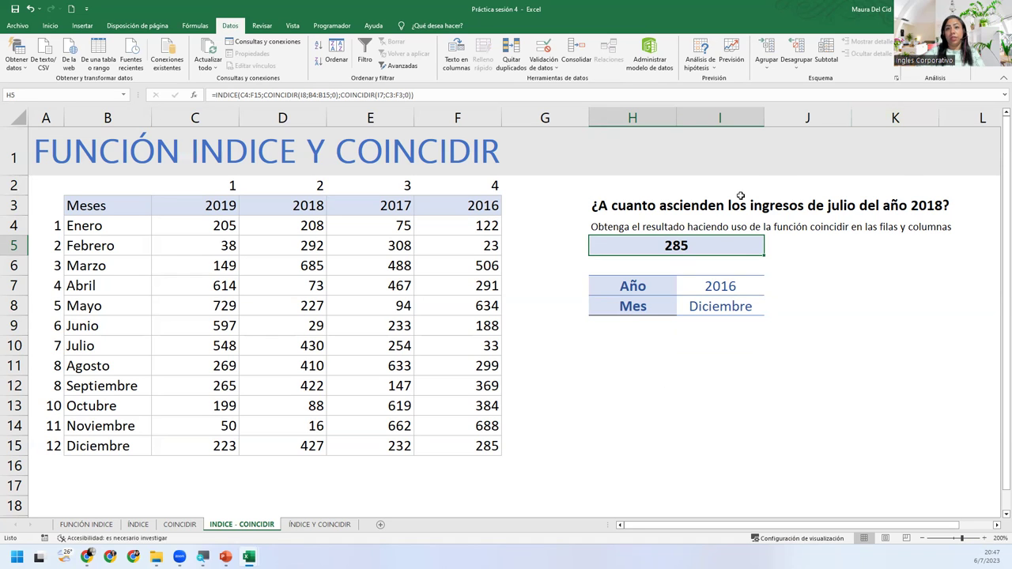
double_click(710, 244)
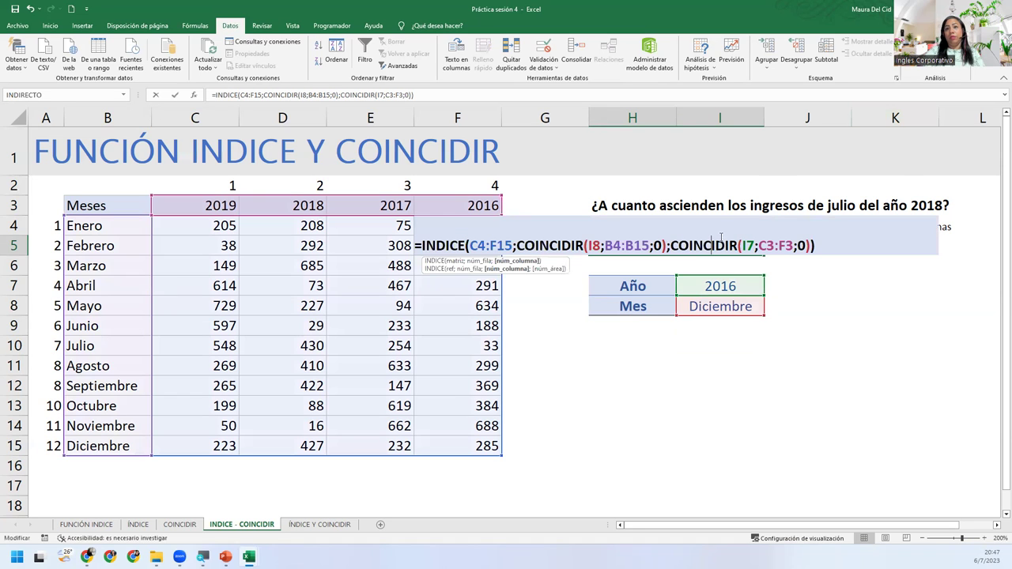
left_click(821, 248)
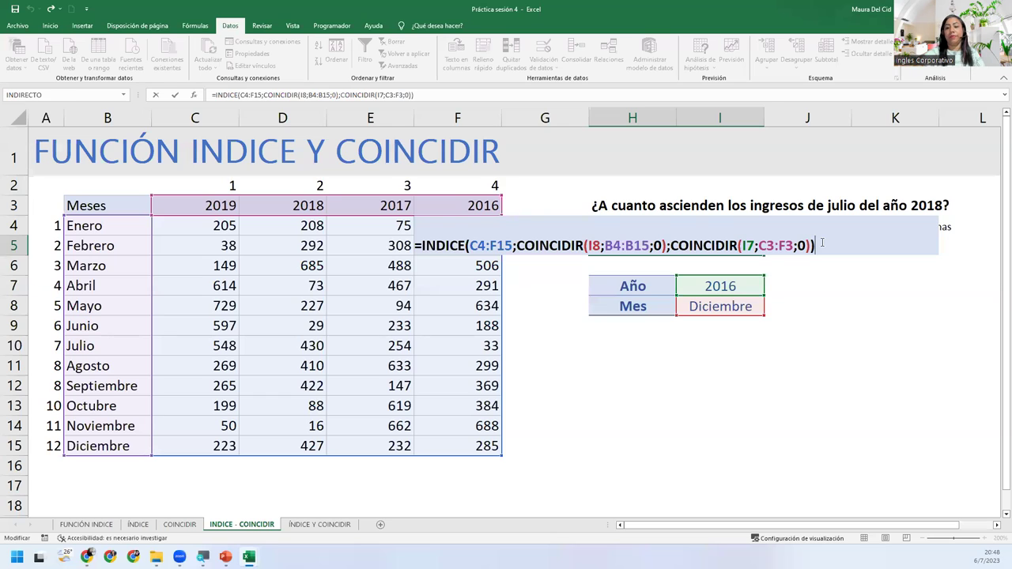
key("Return")
- Choose year 2018 in I7 and month Agosto in I8 from their validation lists
left_click(723, 286)
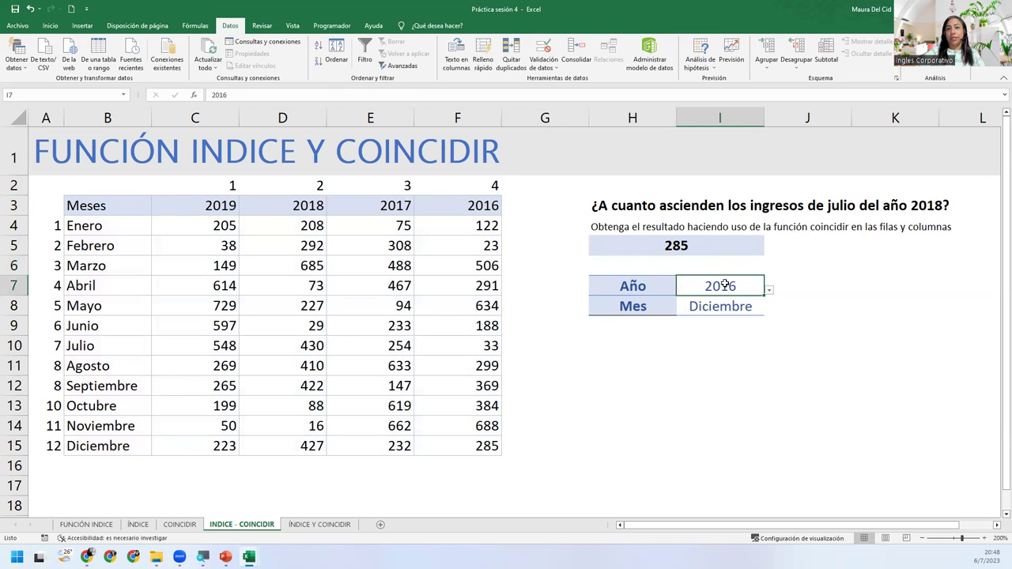
left_click(769, 290)
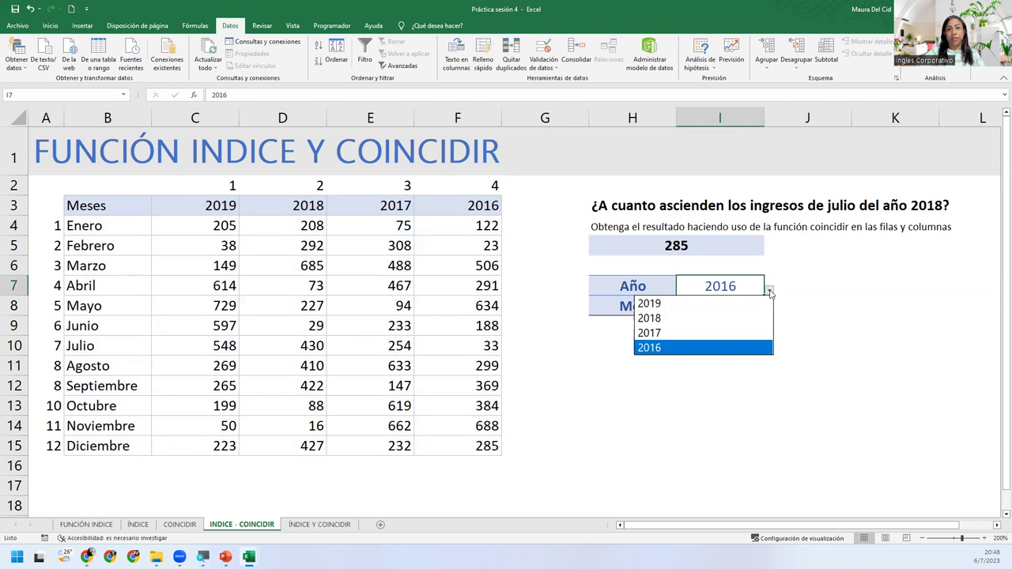
left_click(654, 318)
left_click(718, 308)
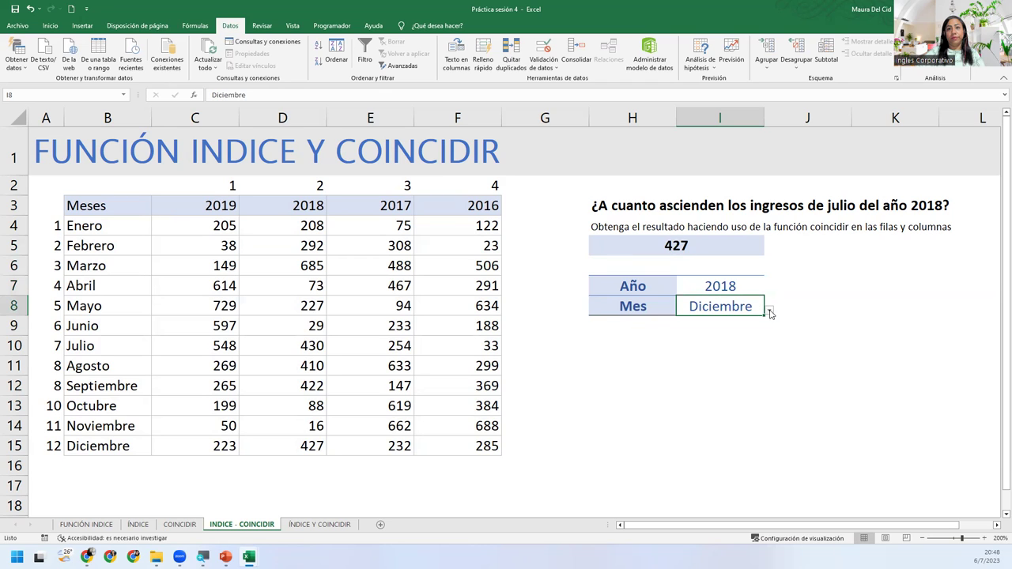
left_click(771, 314)
left_click(670, 368)
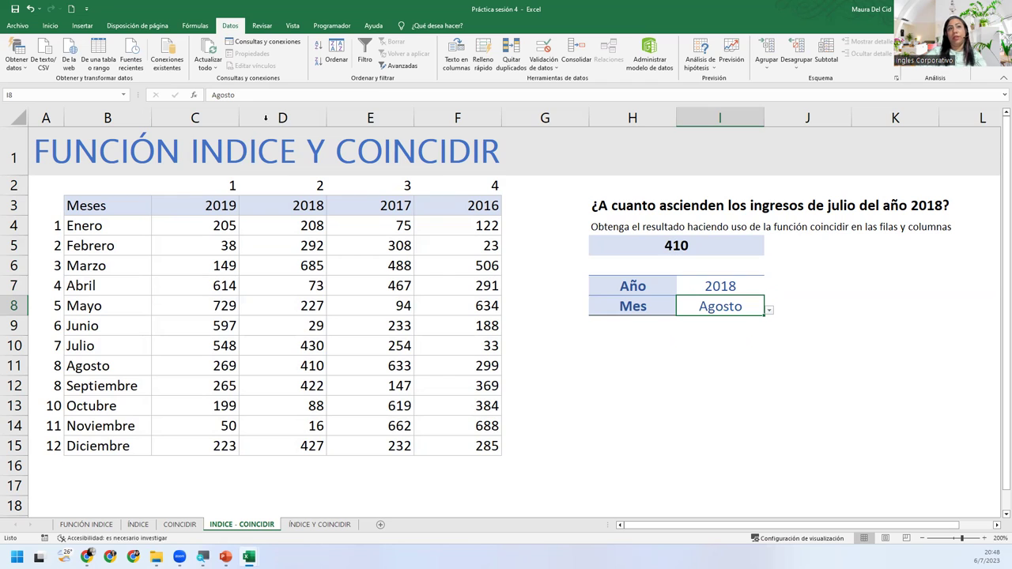
- Choose year 2019 in I7 and select column C together with row 11 to cross-check the looked-up income
left_click(756, 290)
left_click(769, 290)
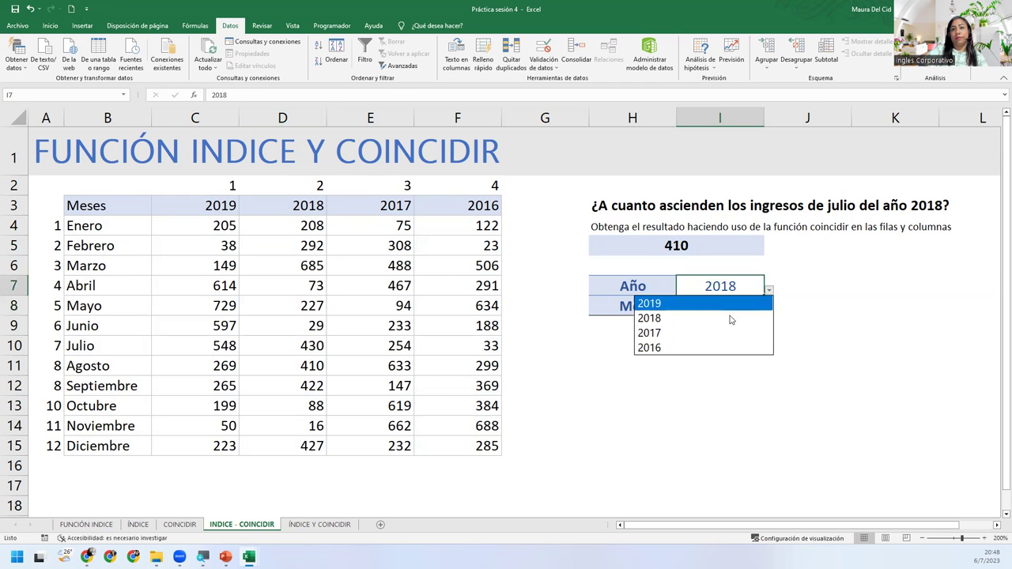
left_click(664, 305)
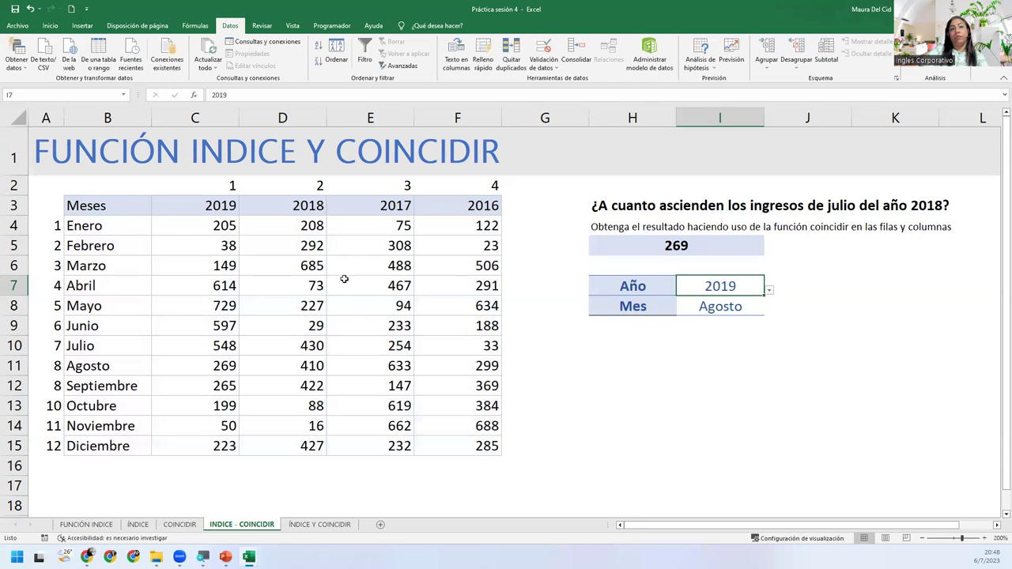
left_click(200, 119)
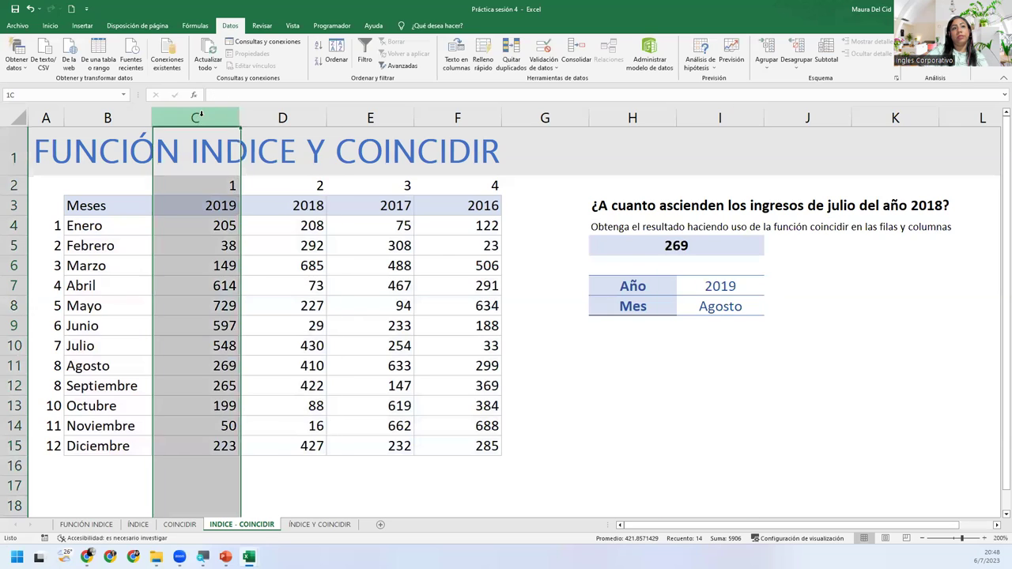
left_click(8, 365, "ctrl")
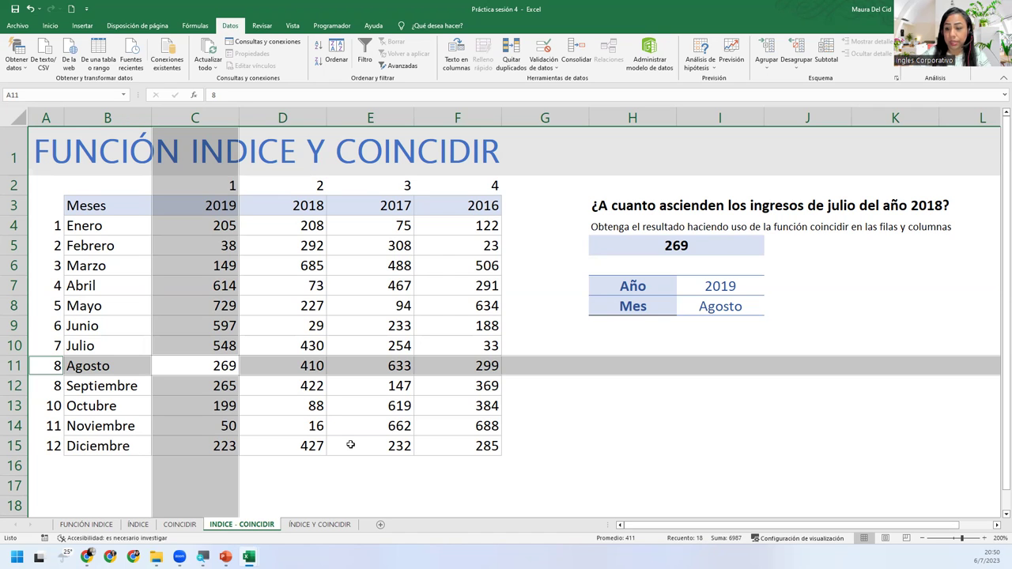
- Examine the formula in H5, highlighting the lookup ranges B4:B15 and C3:F3 in its two COINCIDIR functions
double_click(673, 251)
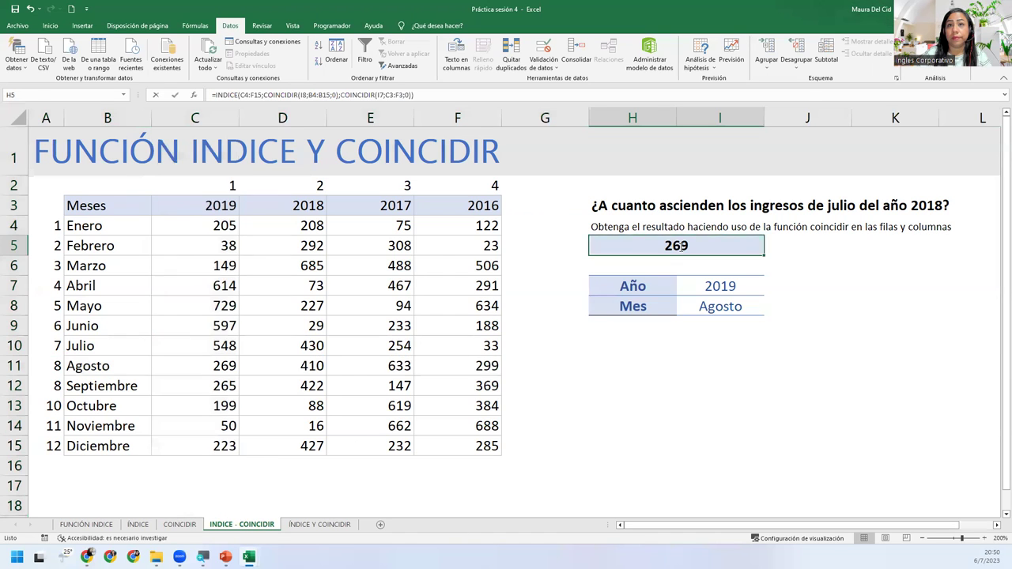
left_click(814, 241)
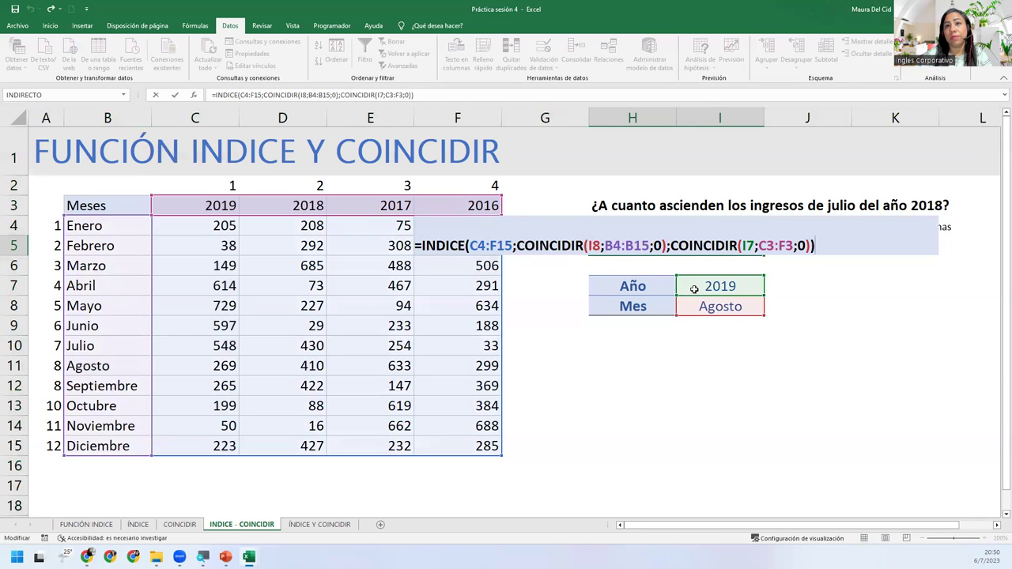
key("Return")
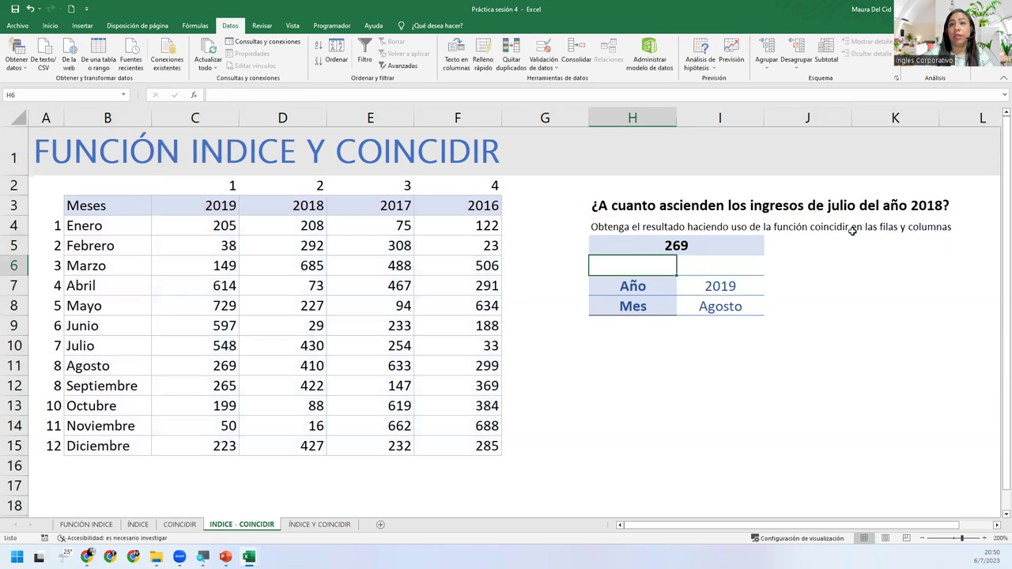
left_click(749, 237)
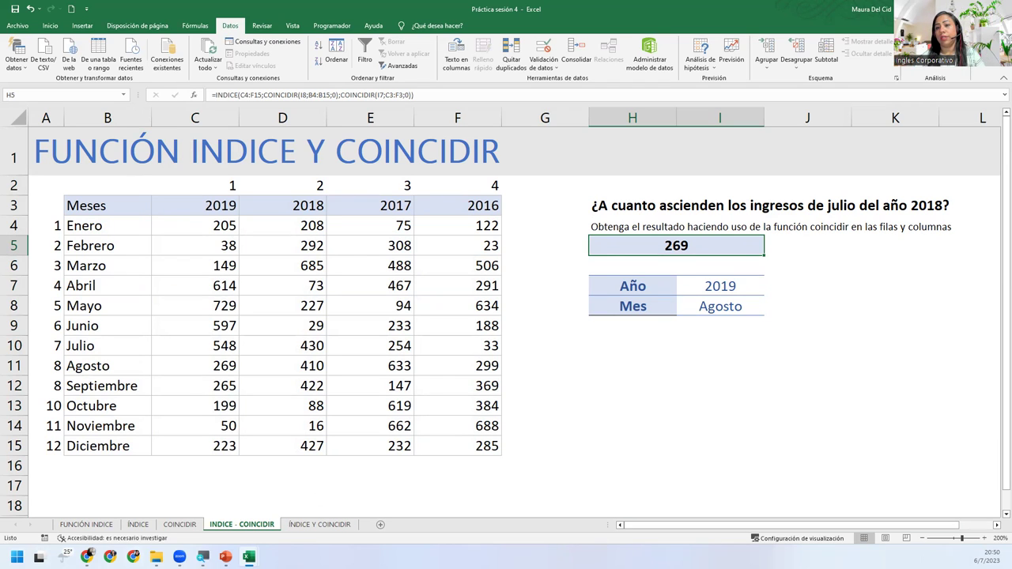
double_click(699, 242)
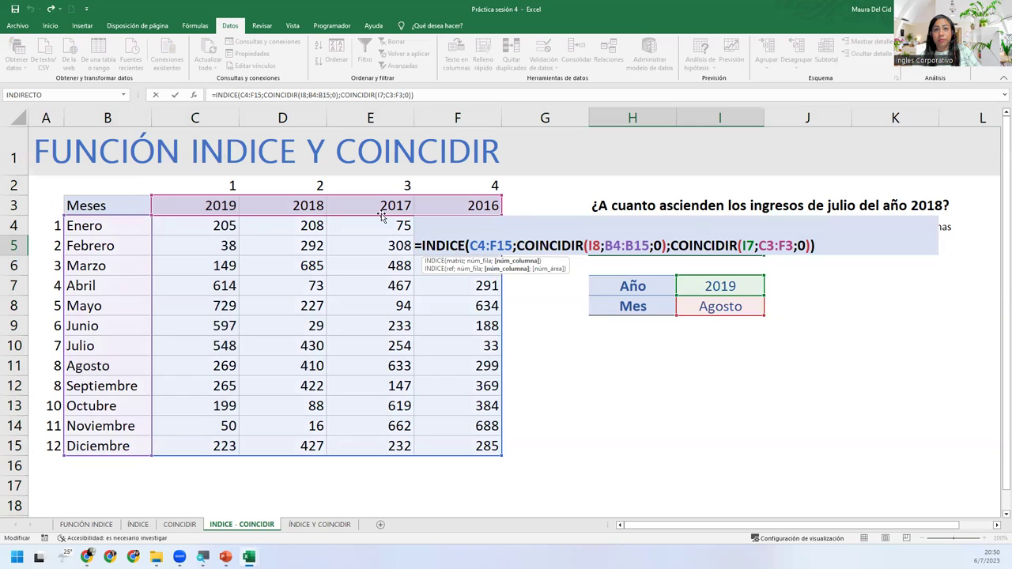
left_click(584, 246)
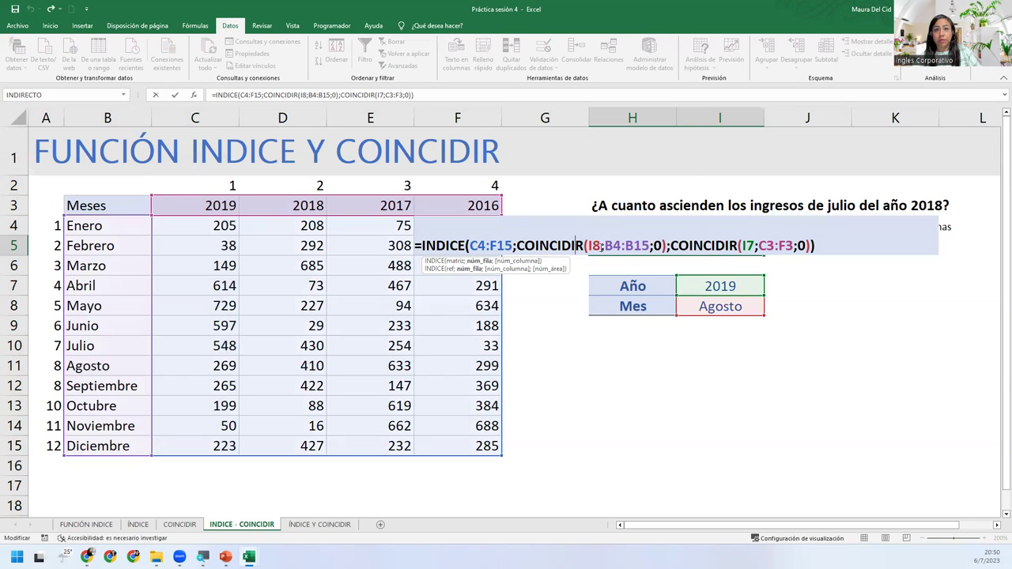
left_click(613, 246)
left_click(622, 262)
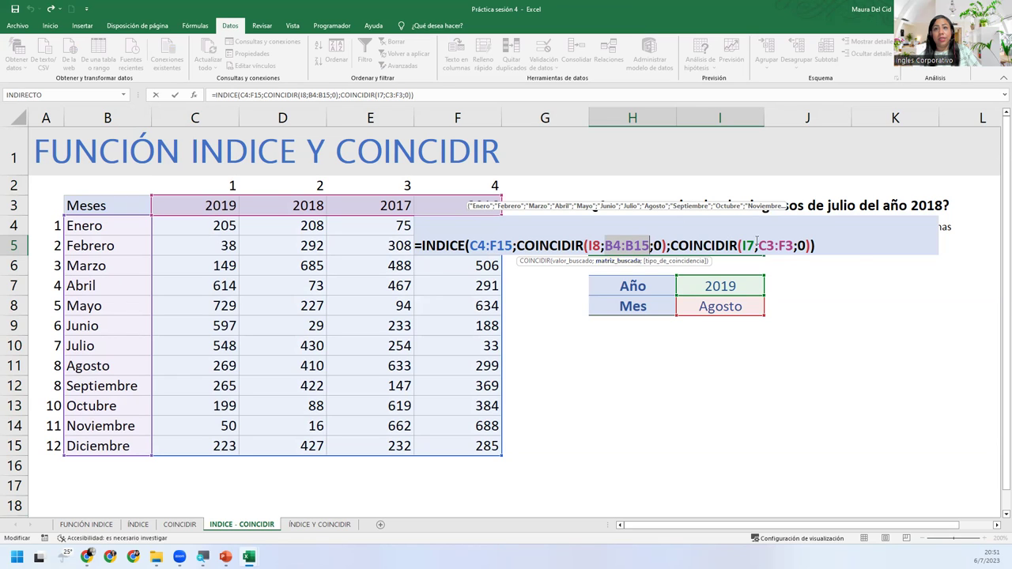
left_click(778, 245)
left_click(778, 262)
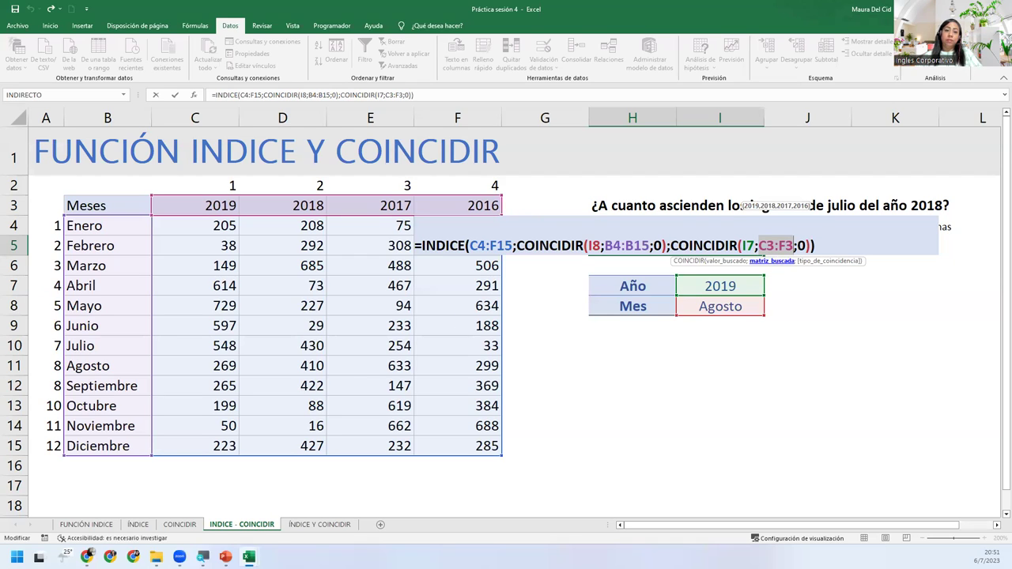
left_click(662, 286)
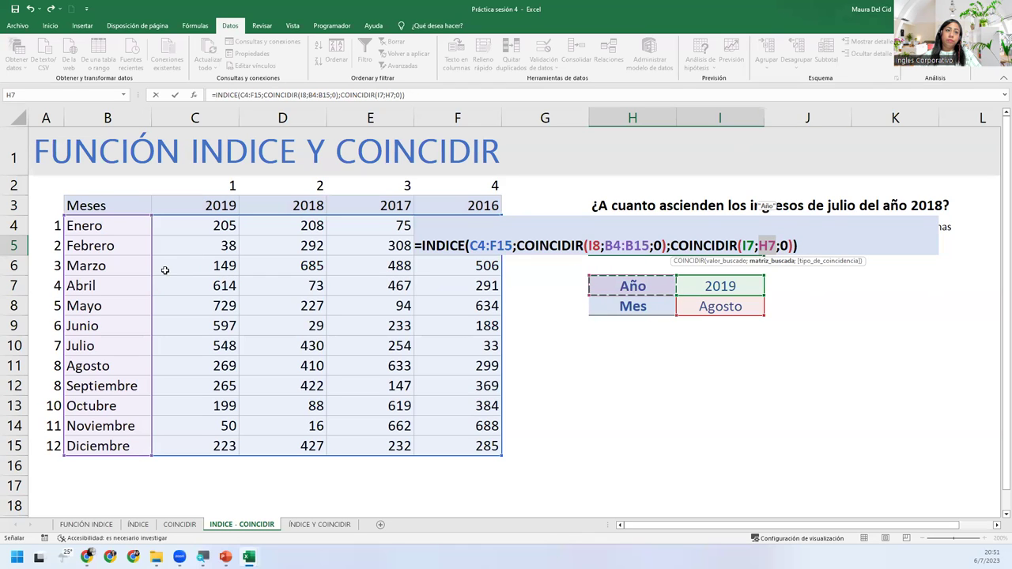
left_click_drag(124, 225, 124, 265)
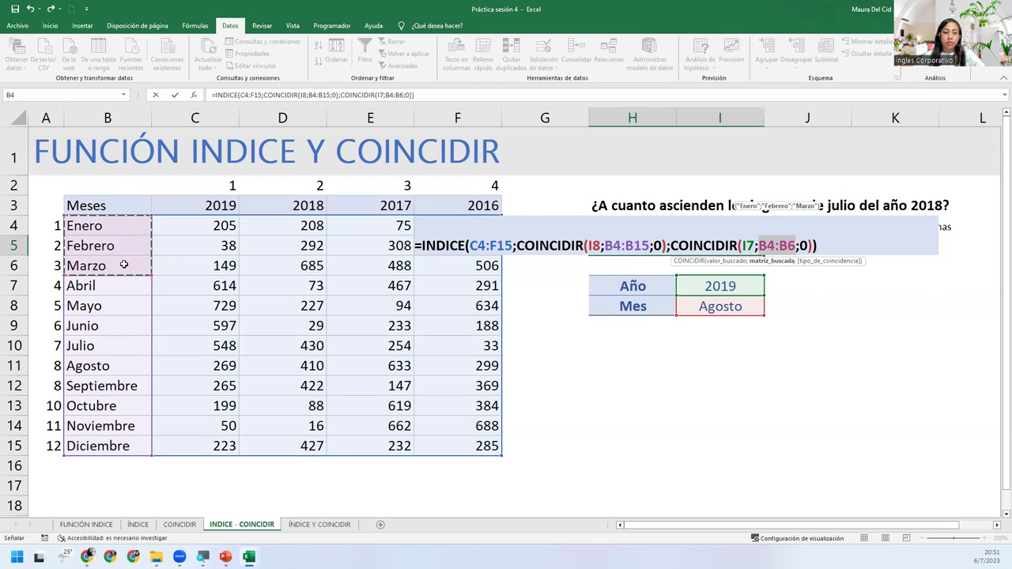
key("Return")
key("Escape")
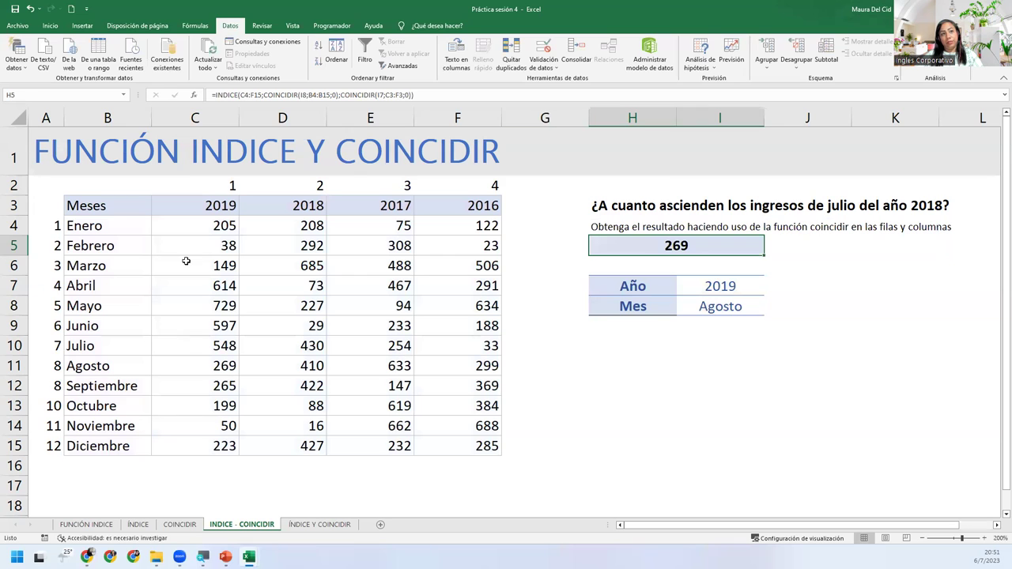
- Check the range names Meses for the months B4:B15 and Años for the year headers C3:F3
left_click_drag(110, 224, 118, 446)
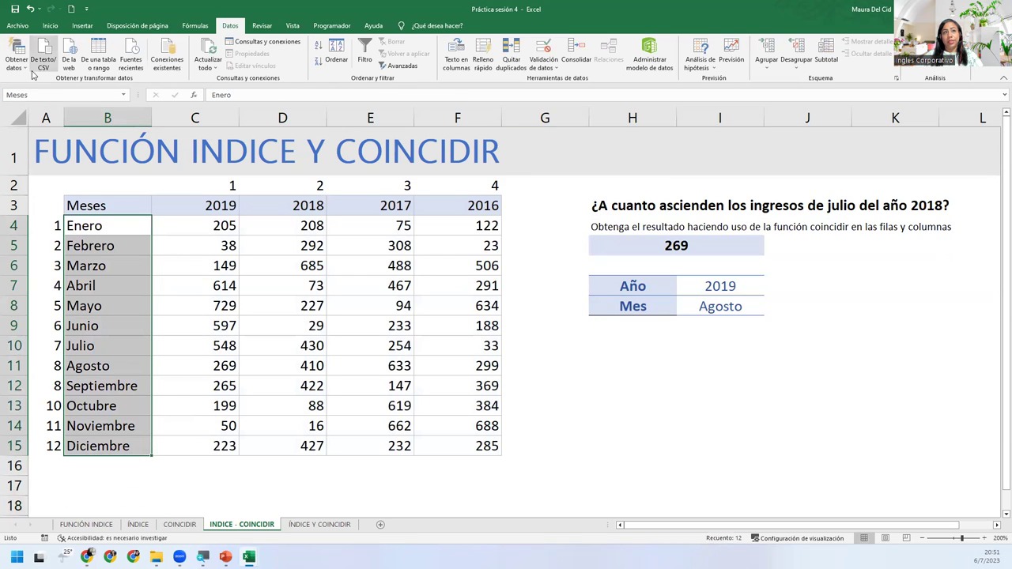
left_click(39, 95)
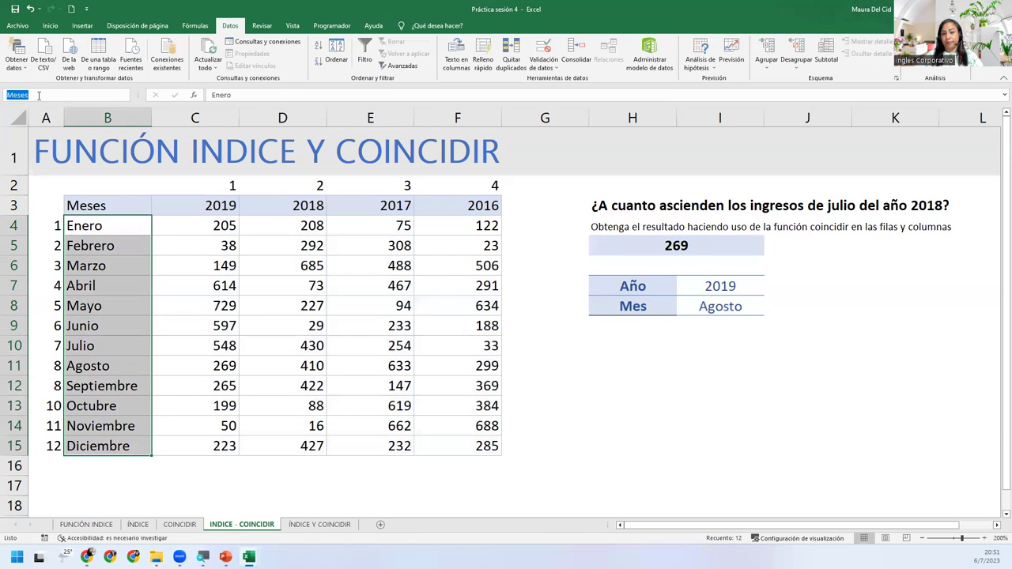
key("Return")
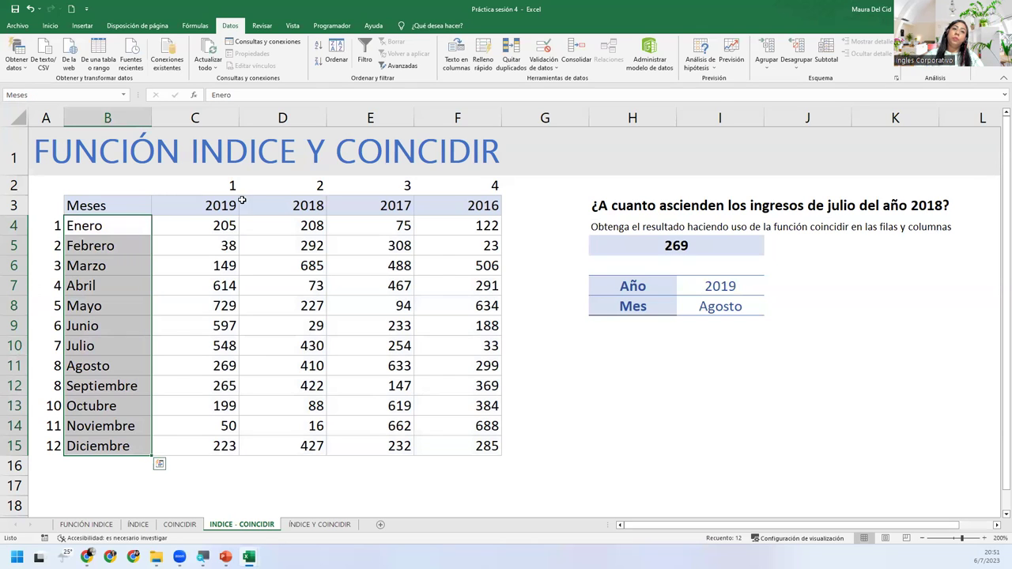
left_click_drag(195, 202, 474, 205)
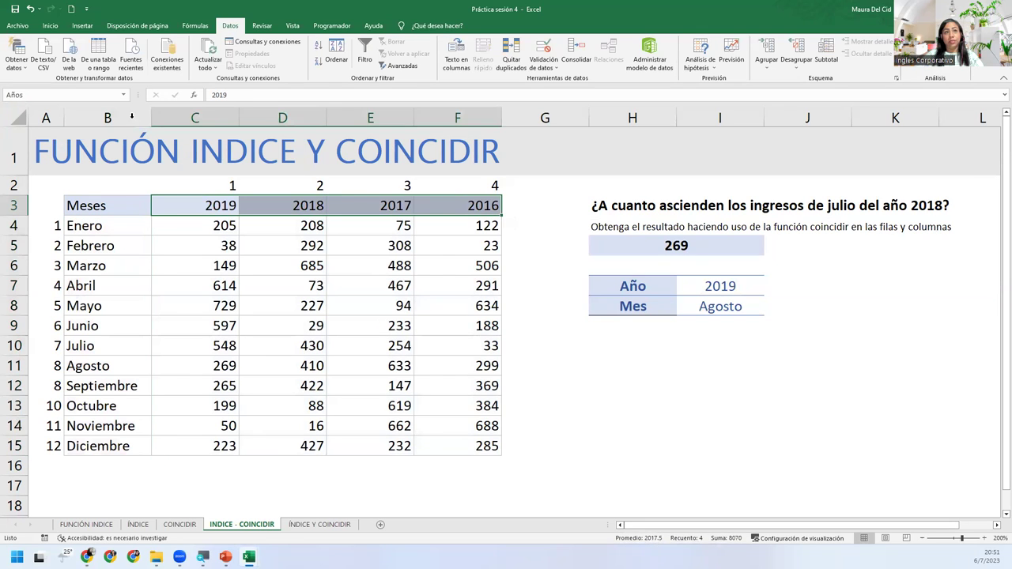
left_click(103, 93)
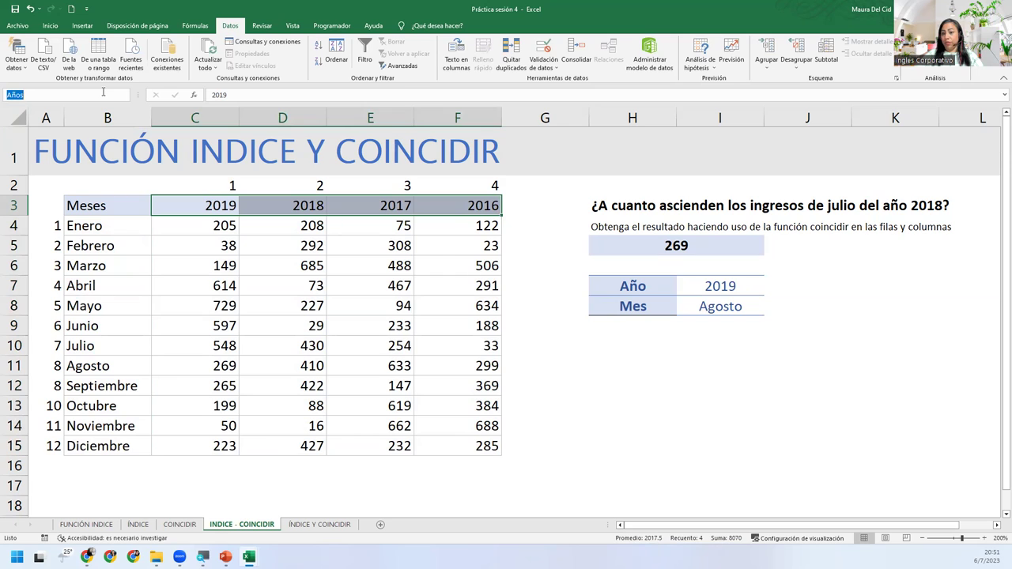
key("Return")
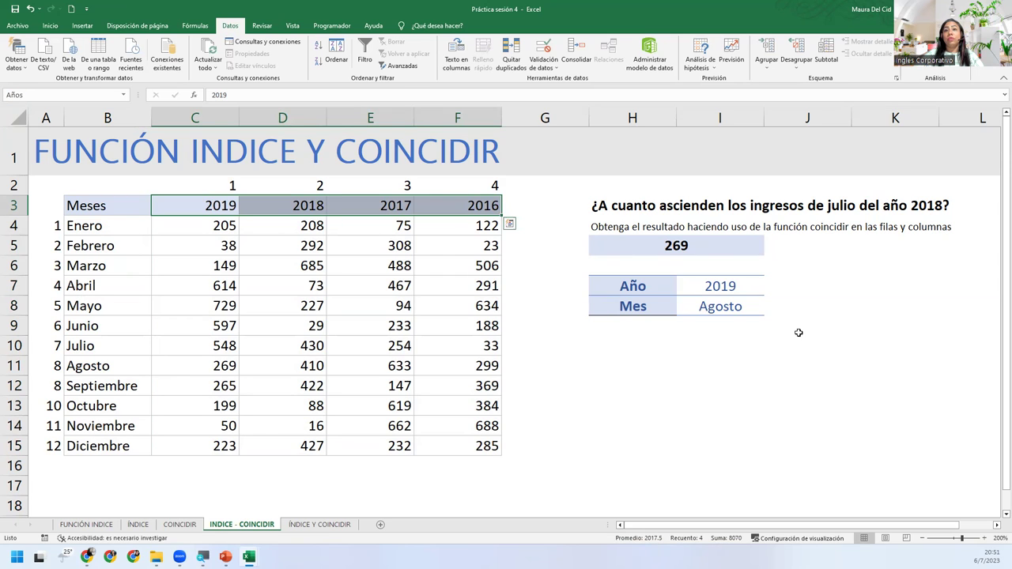
- Review the data validation of year cell I7, checking its list type and its named range source
left_click(739, 291)
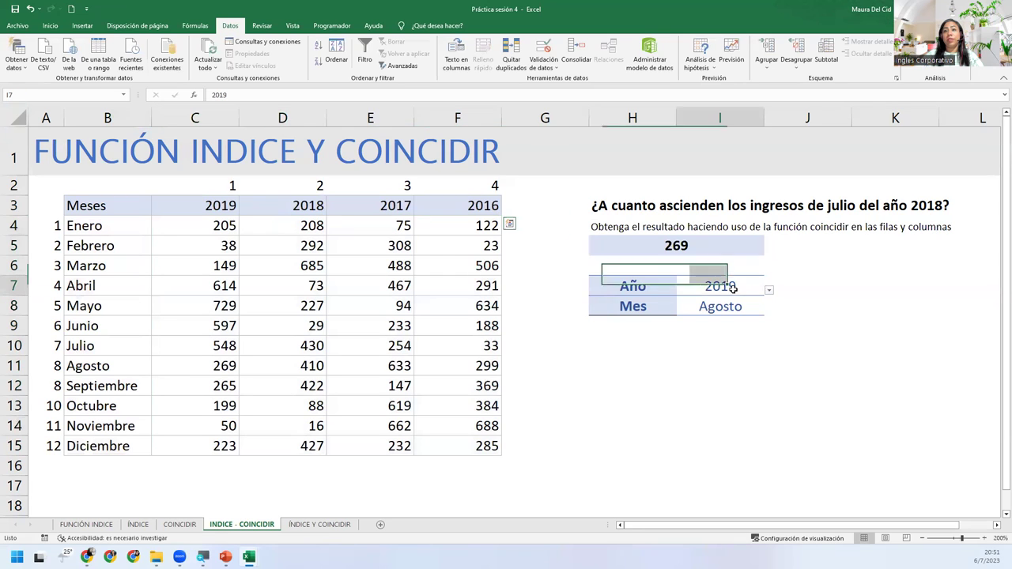
left_click(542, 50)
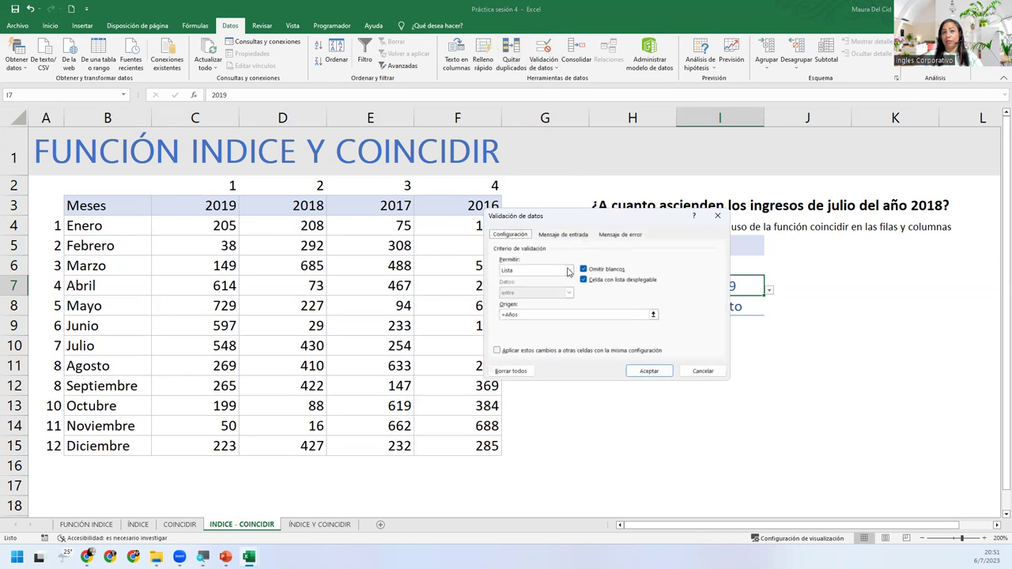
left_click(570, 314)
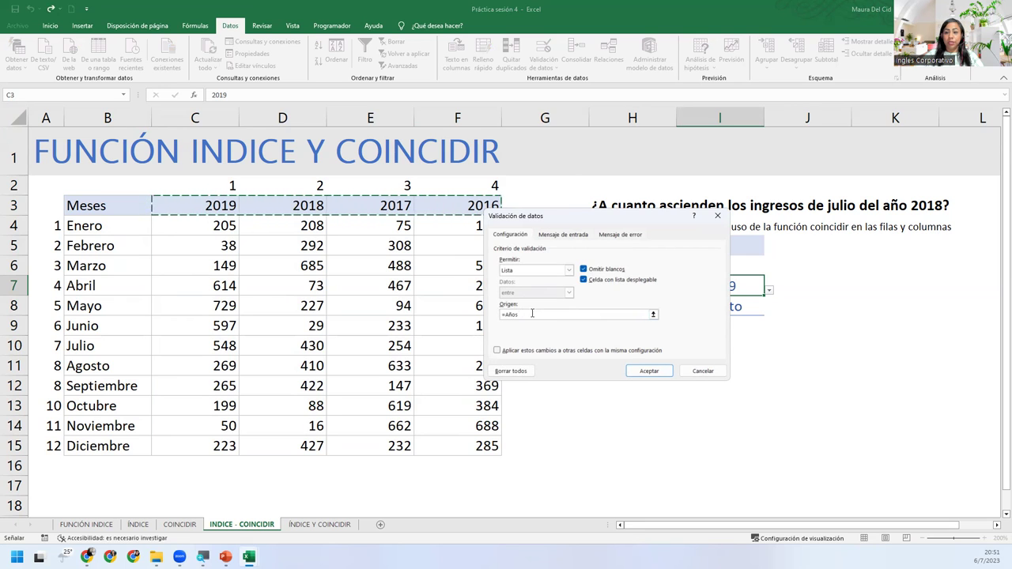
key("Return")
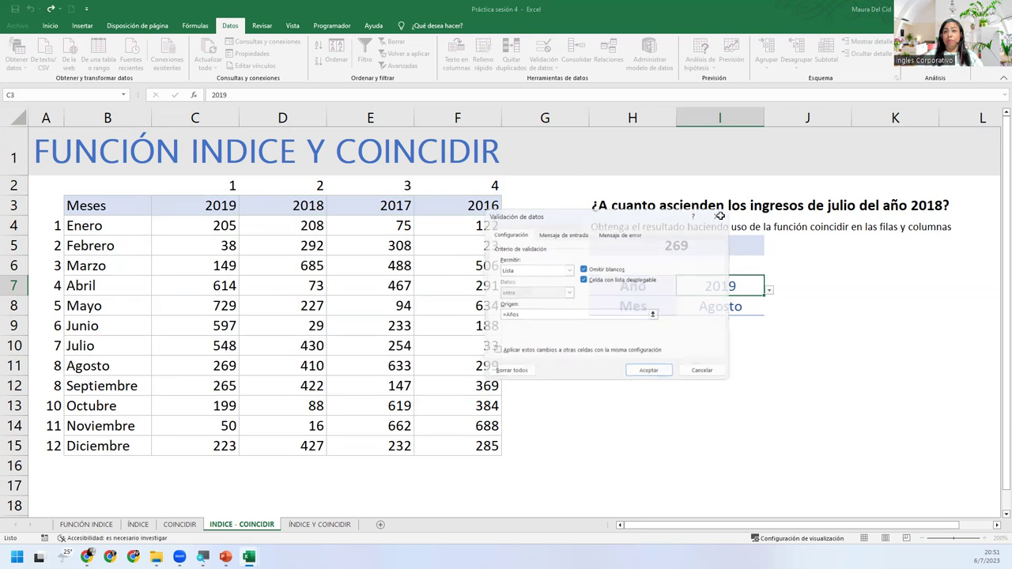
- Choose year 2017 in I7 from its list and open the ÍNDICE Y COINCIDIR sheet
left_click(770, 293)
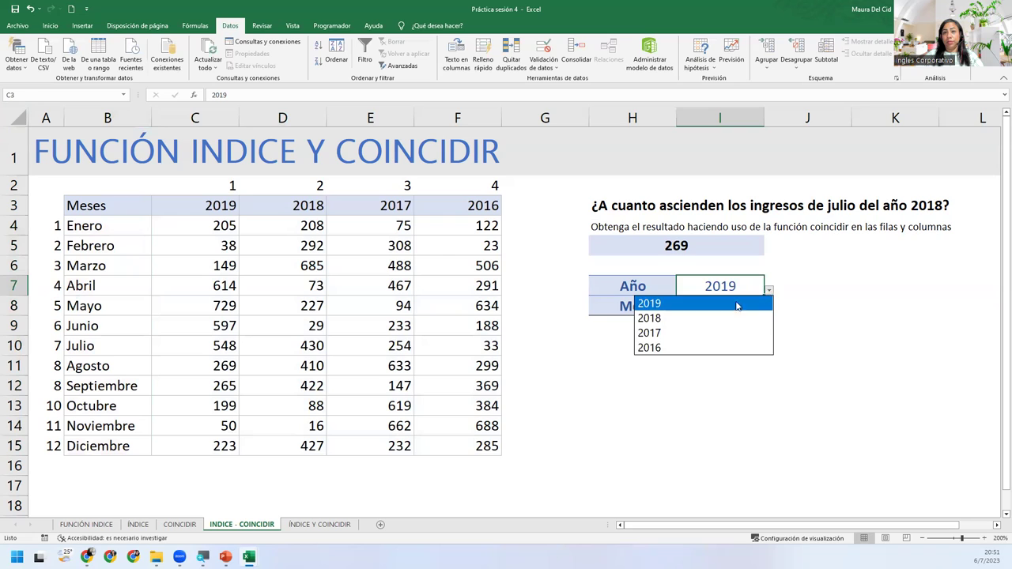
left_click(680, 335)
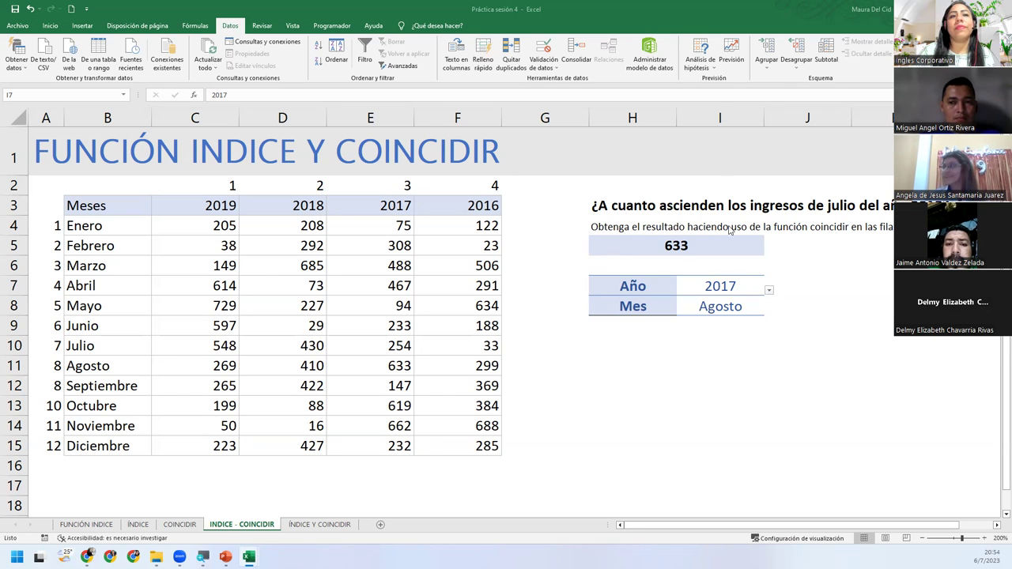
left_click(320, 524)
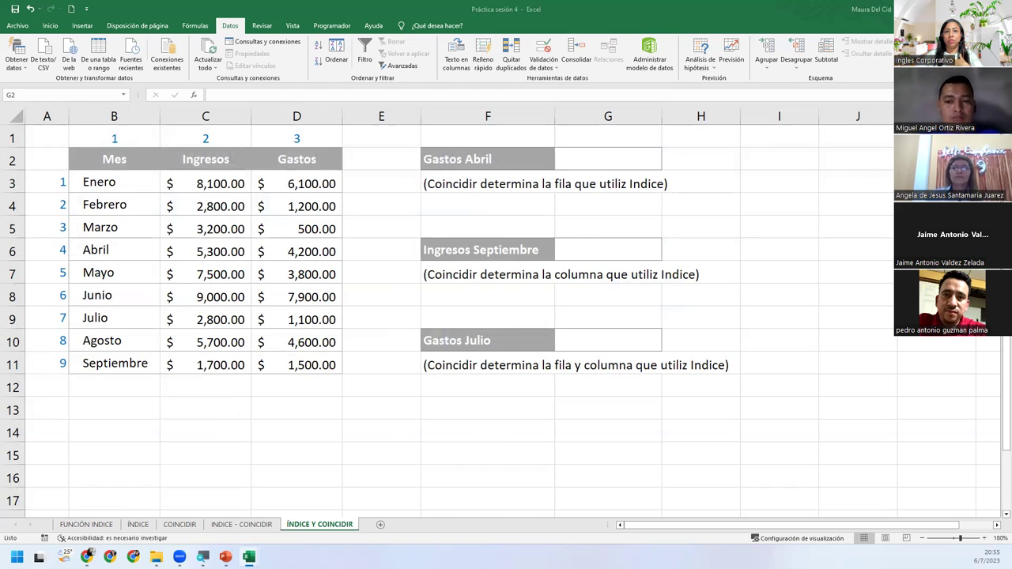
- Start an INDICE formula in G2 for Gastos Abril with B3:D11 as its matrix
left_click(622, 156)
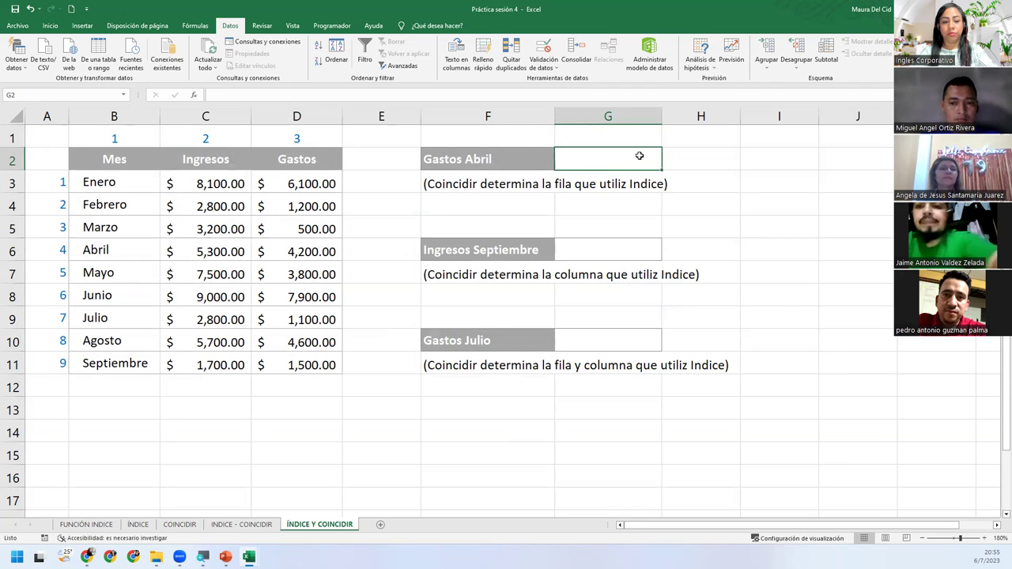
type("=")
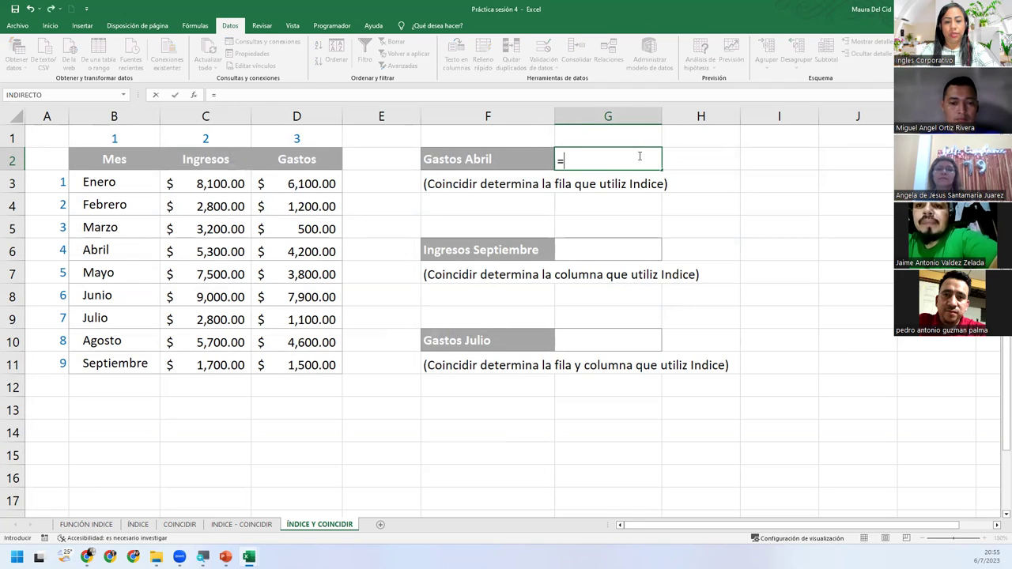
type("indi")
key("Tab")
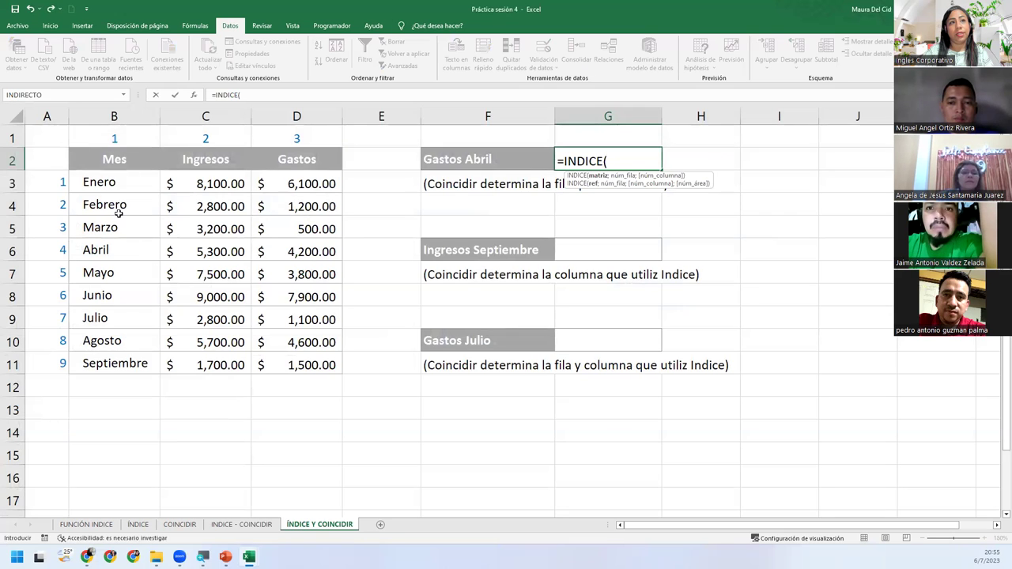
left_click_drag(115, 190, 319, 364)
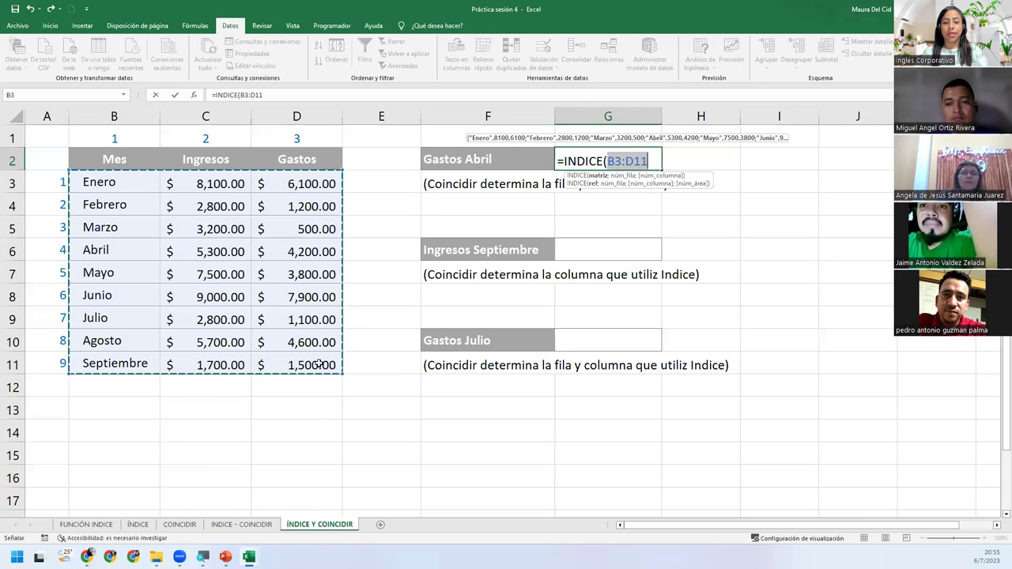
type(";")
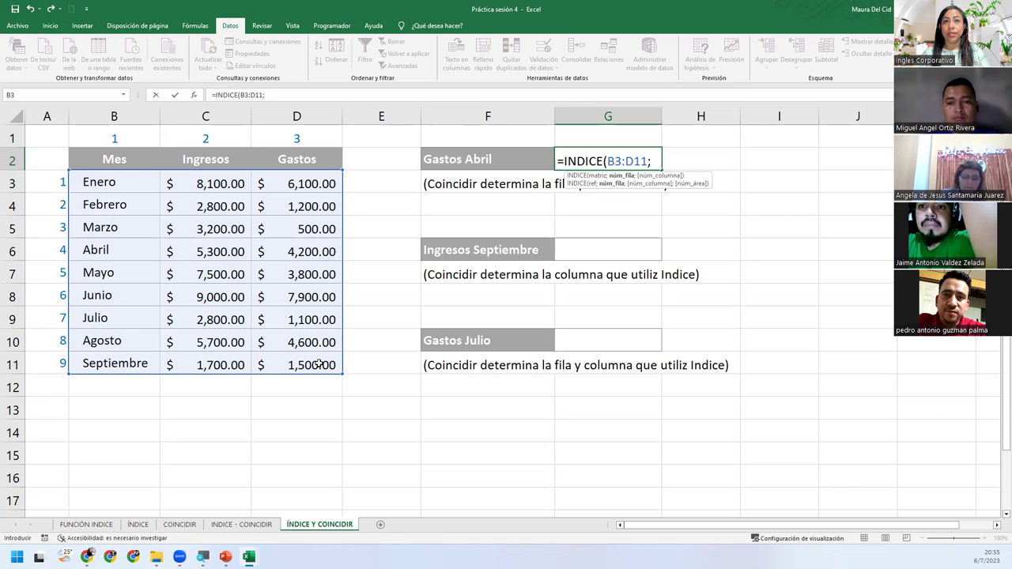
- Supply the row number in the G2 formula with COINCIDIR("Abril";B3:B11;0)
type("coi")
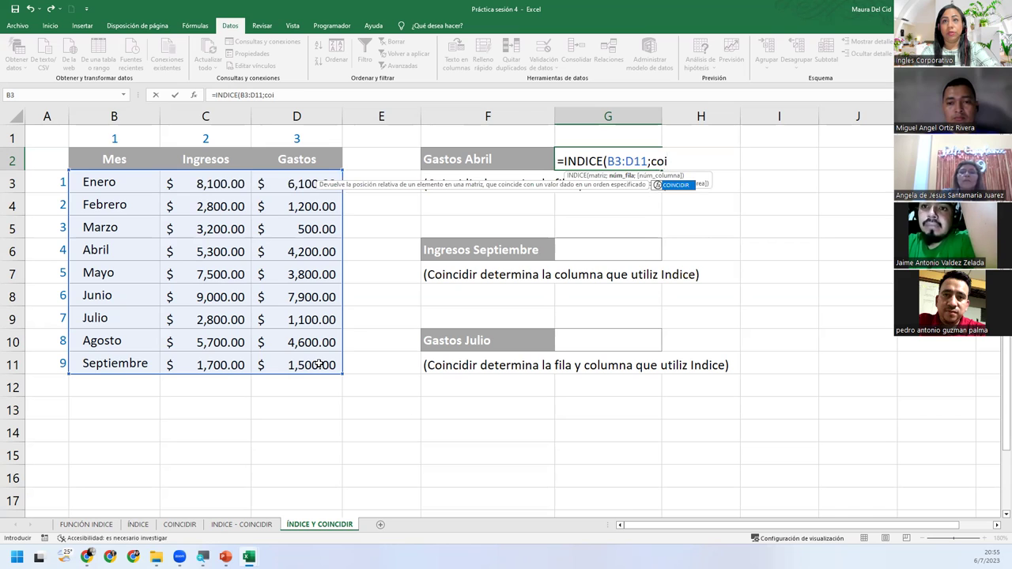
key("Tab")
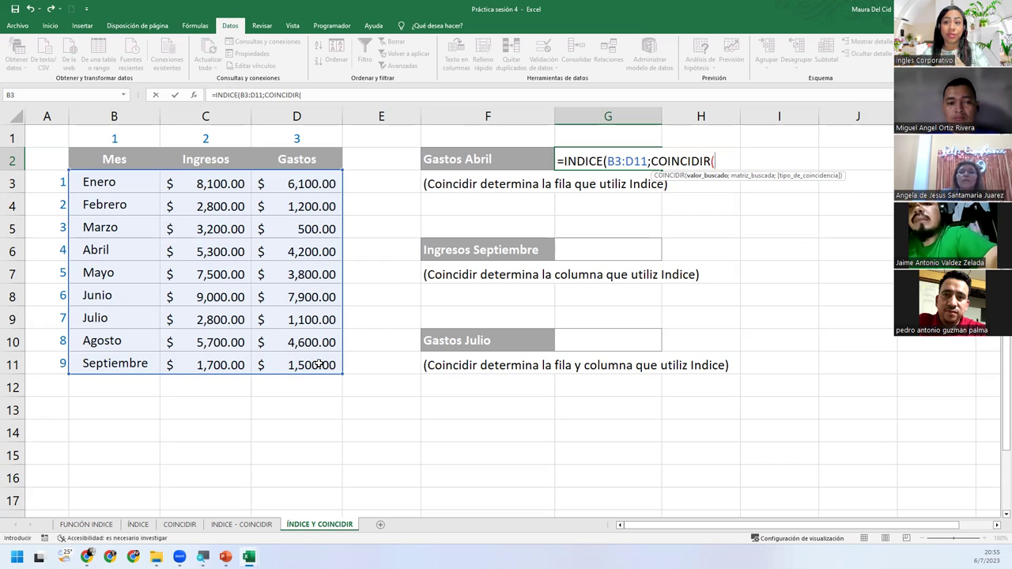
type("\"Abril\"")
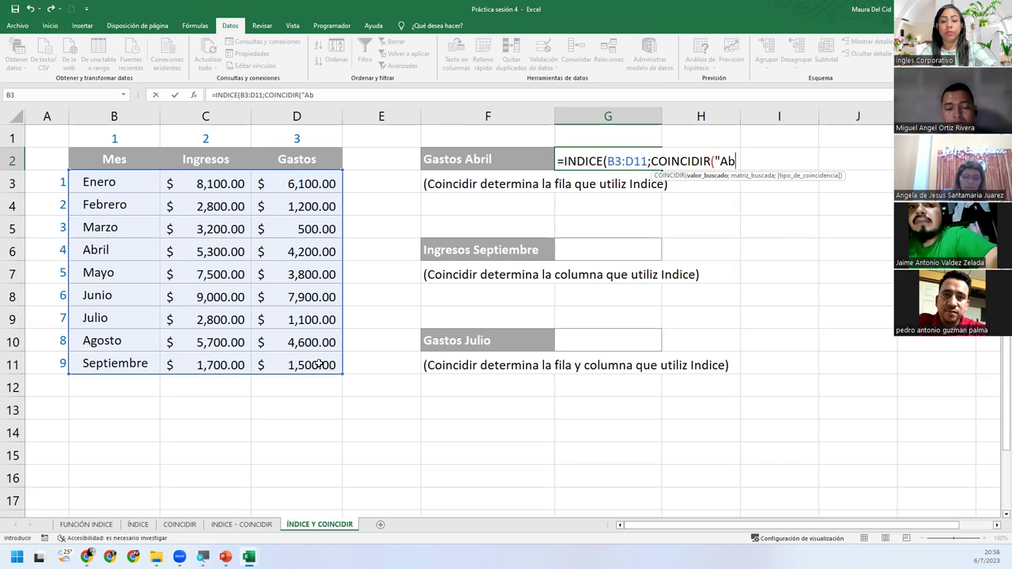
type(";")
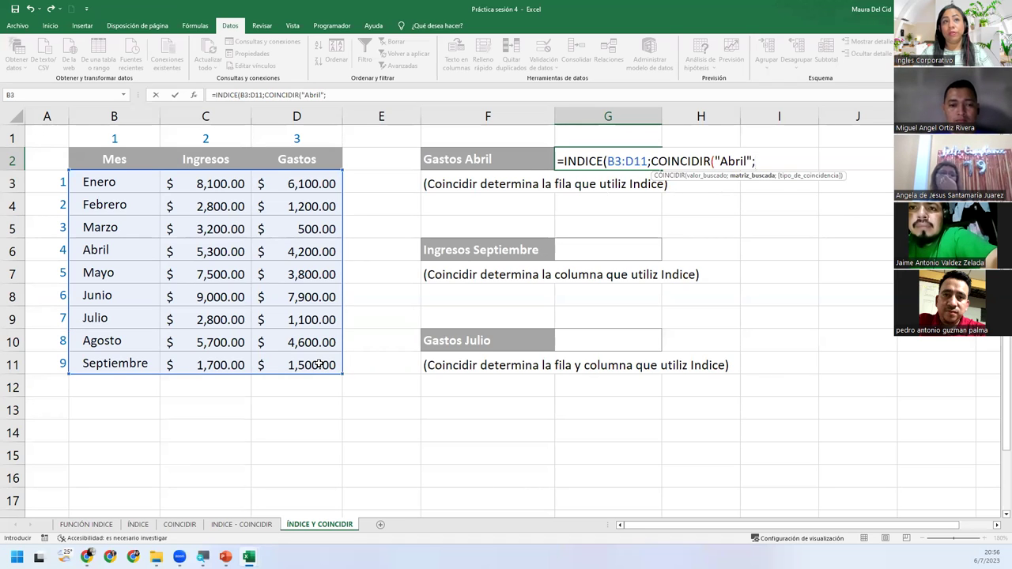
left_click_drag(142, 183, 134, 359)
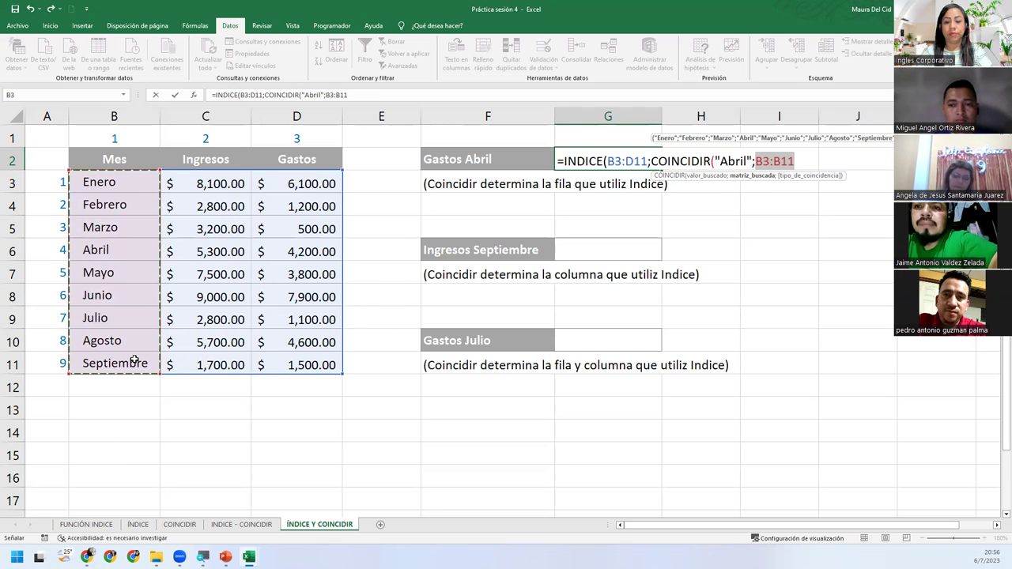
type(";0)")
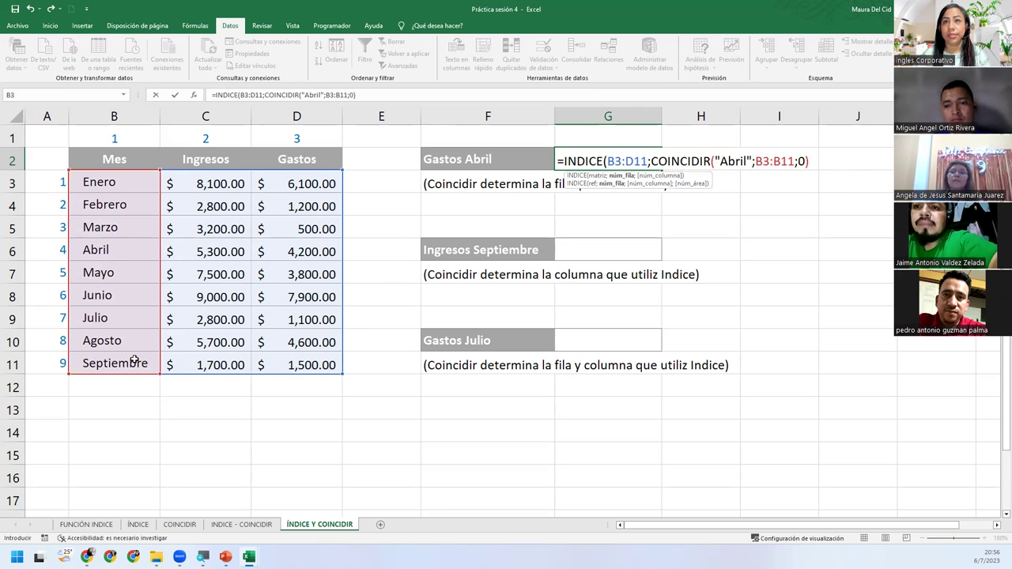
- Complete the Gastos Abril formula in G2 with column number 3 and enter it
type(";")
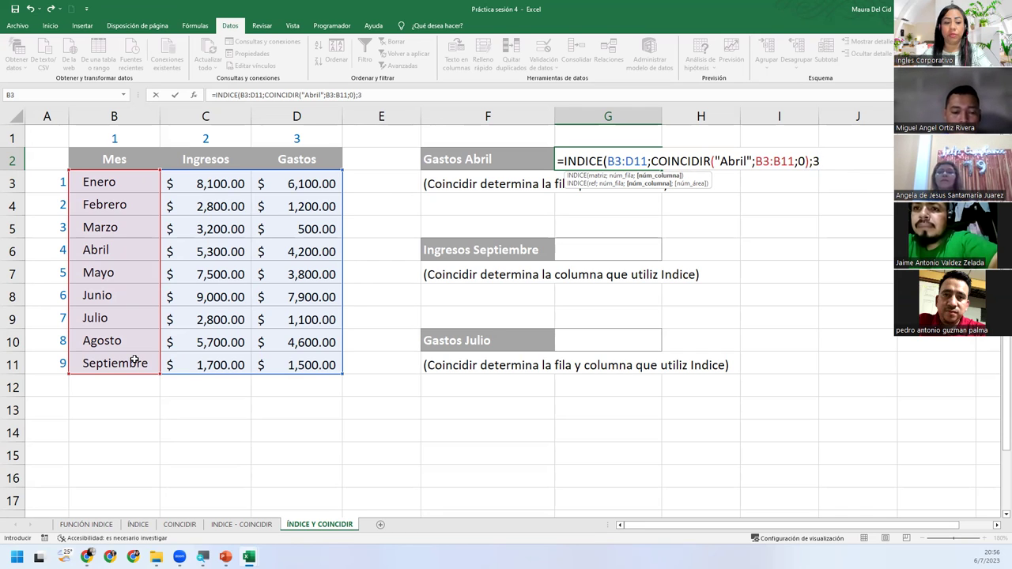
type("3)")
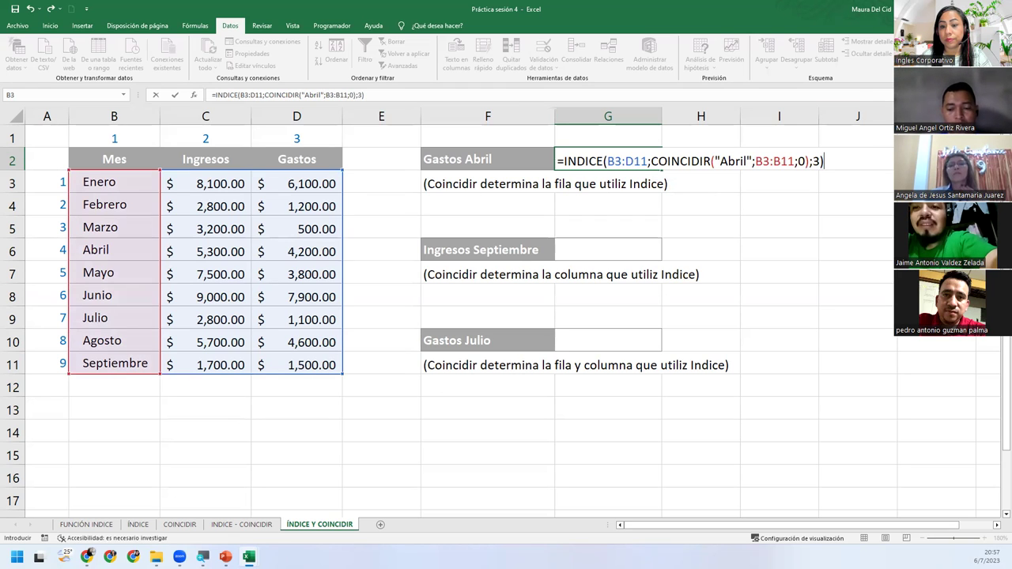
left_click(801, 162)
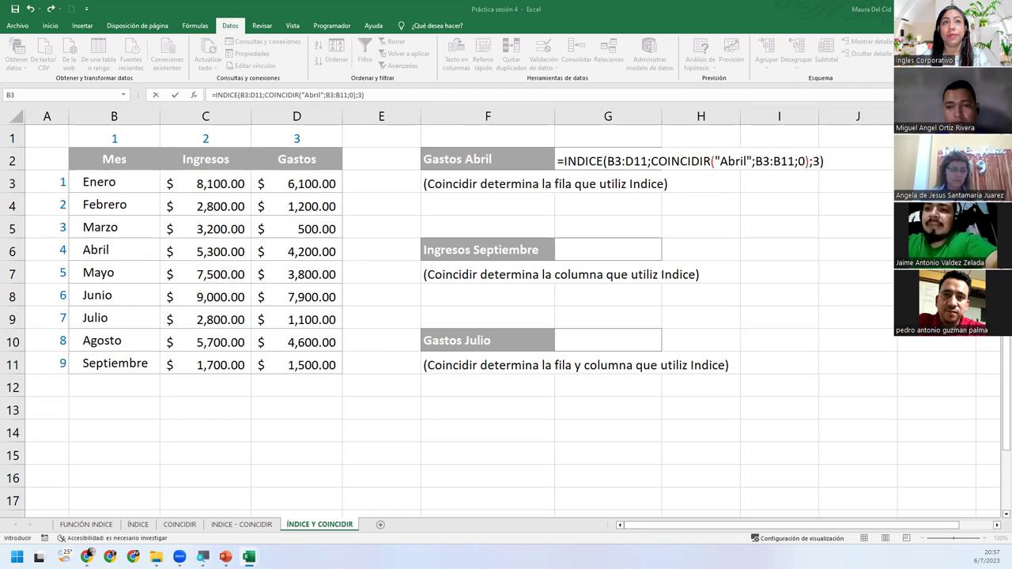
left_click(836, 156)
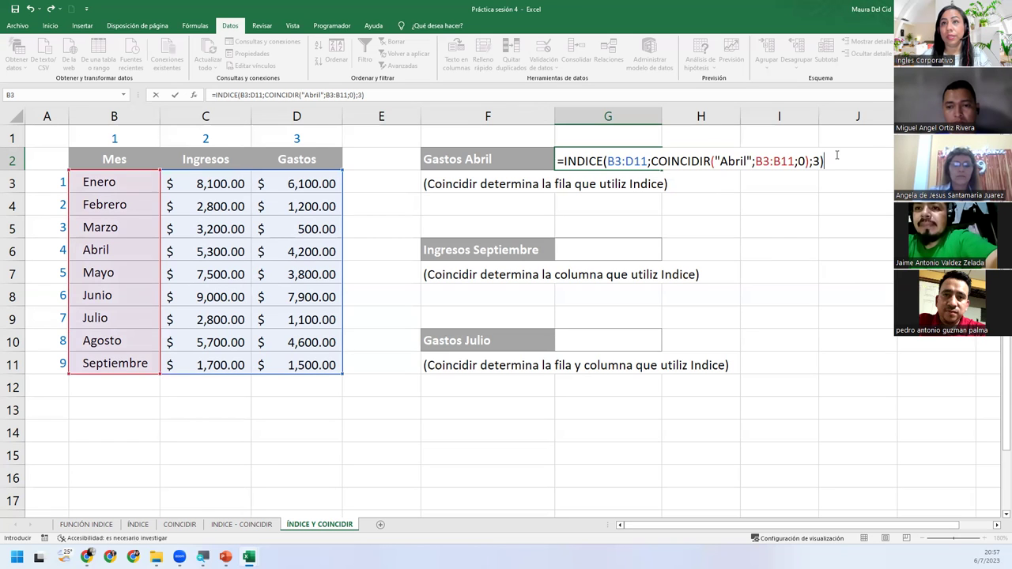
key("Return")
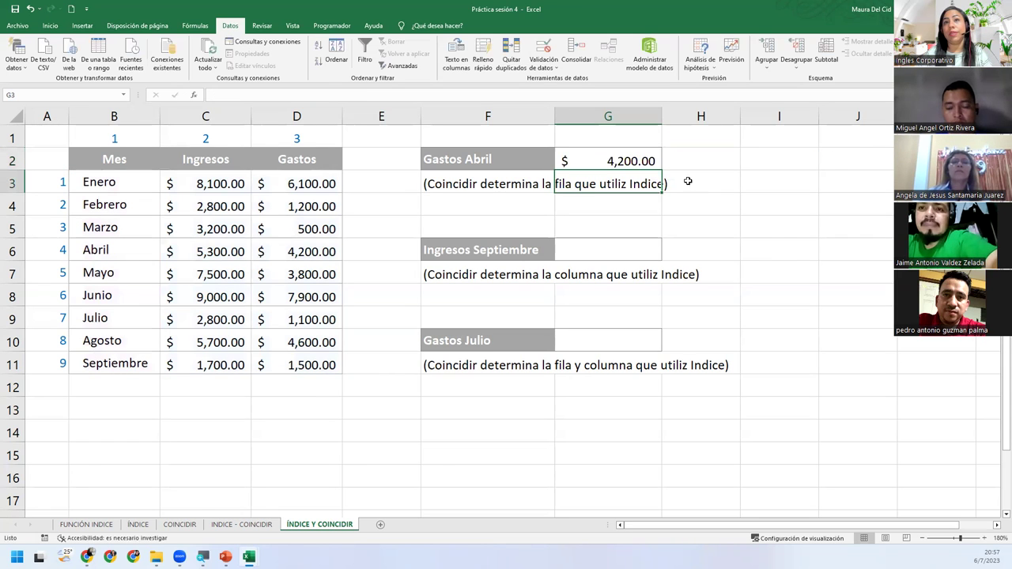
- Check the G2 result against the table by highlighting the Gastos column together with the Abril row
left_click(564, 158)
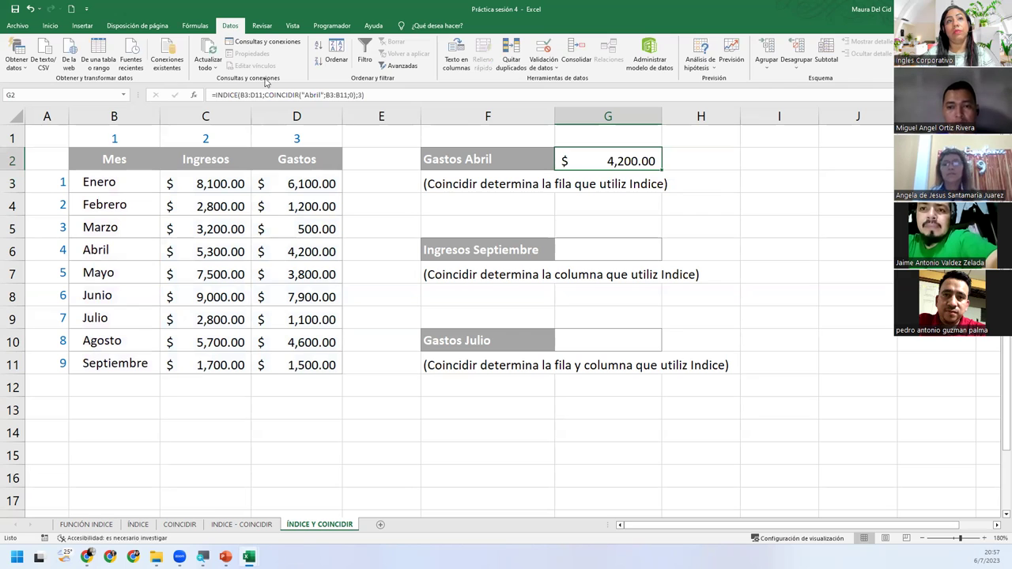
left_click(296, 116)
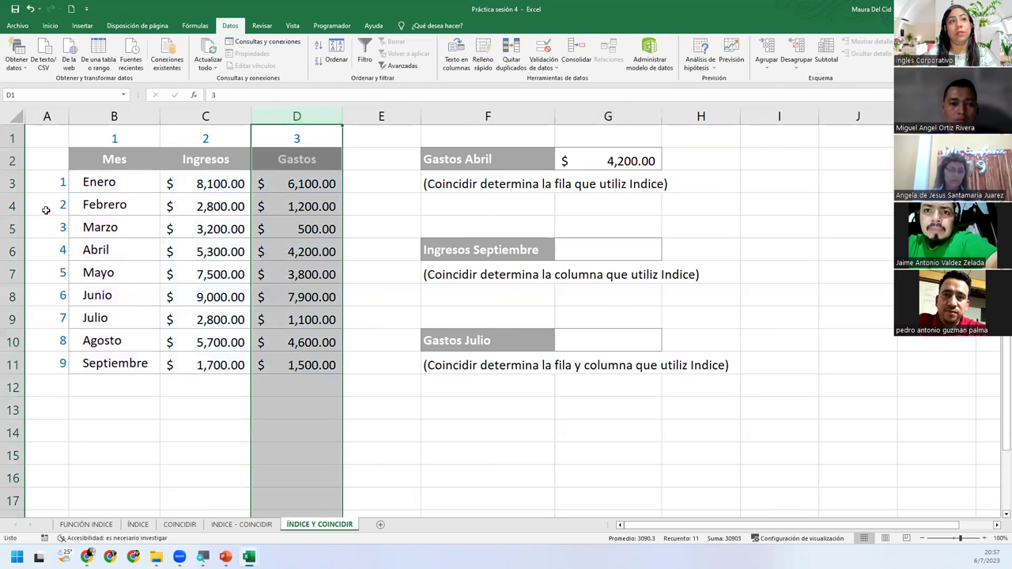
left_click(13, 250, "ctrl")
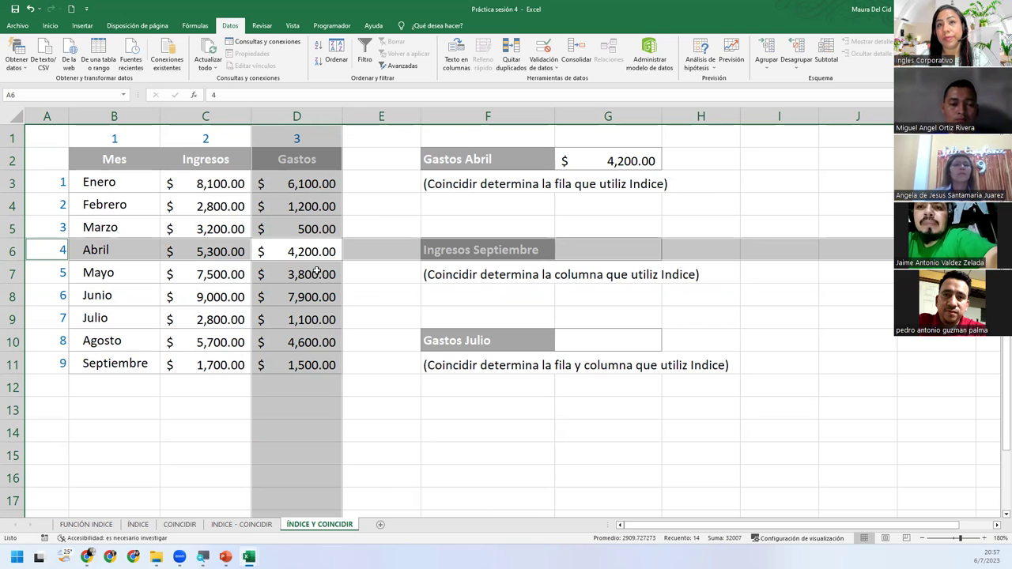
- Start an INDICE formula in G6 for Ingresos Septiembre with matrix B3:D11 and row number 9
left_click(634, 248)
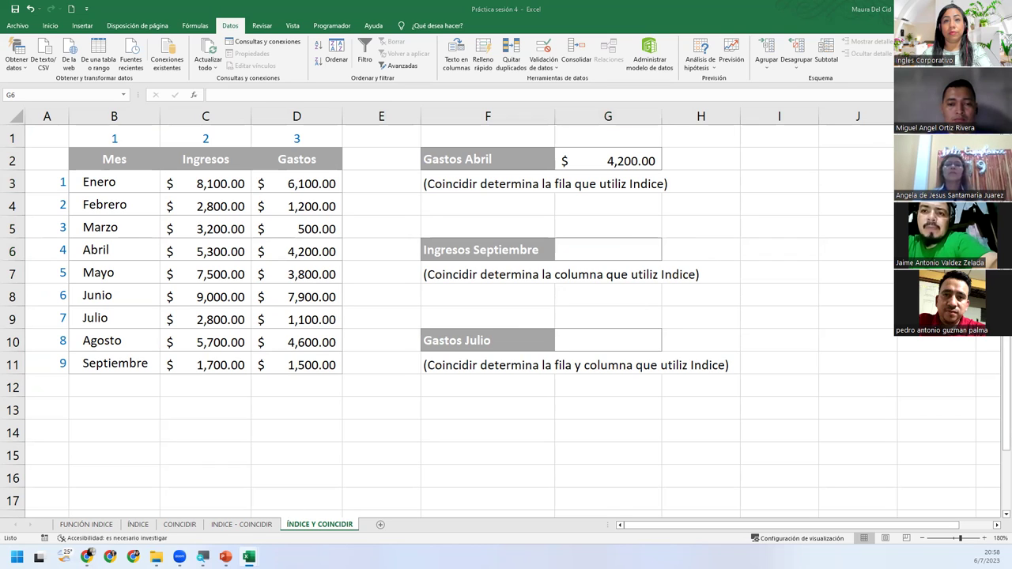
left_click(600, 246)
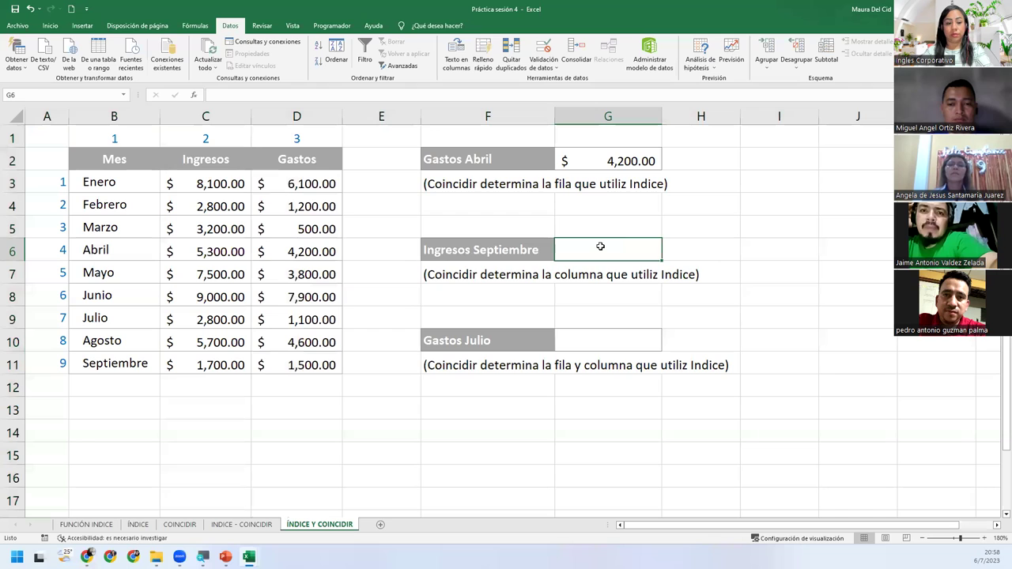
type("=indi")
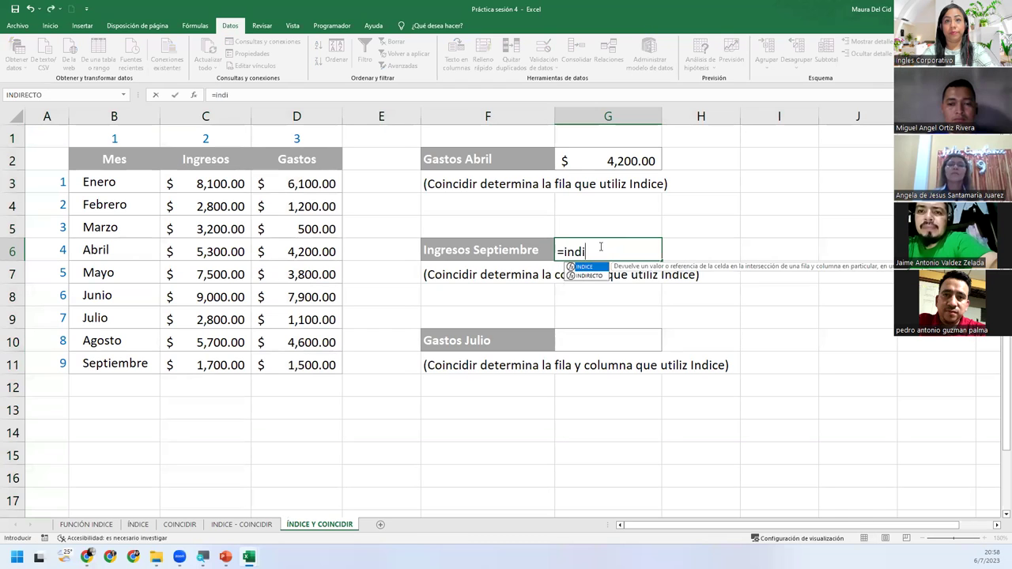
key("Tab")
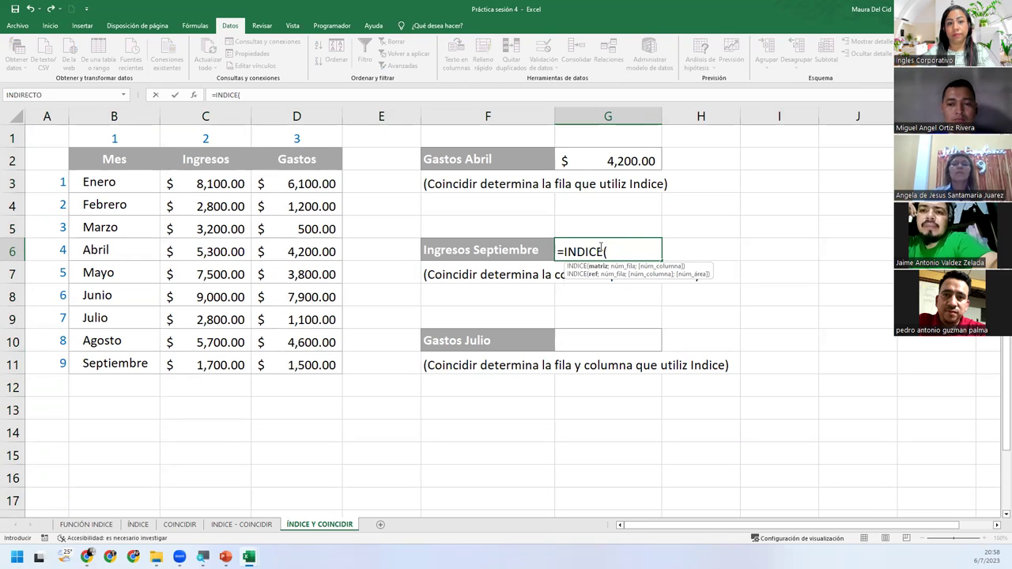
left_click_drag(134, 183, 337, 359)
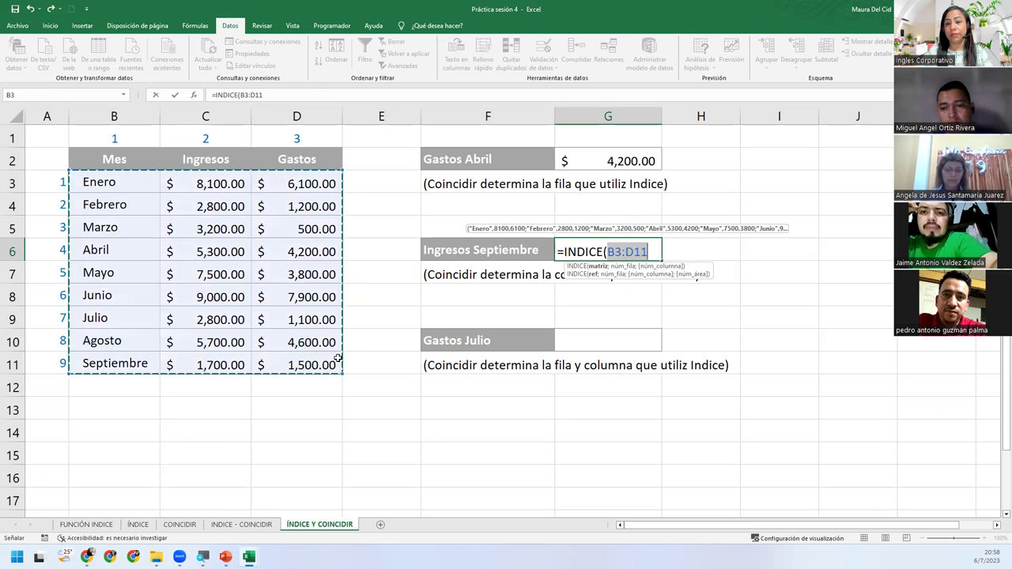
type(";")
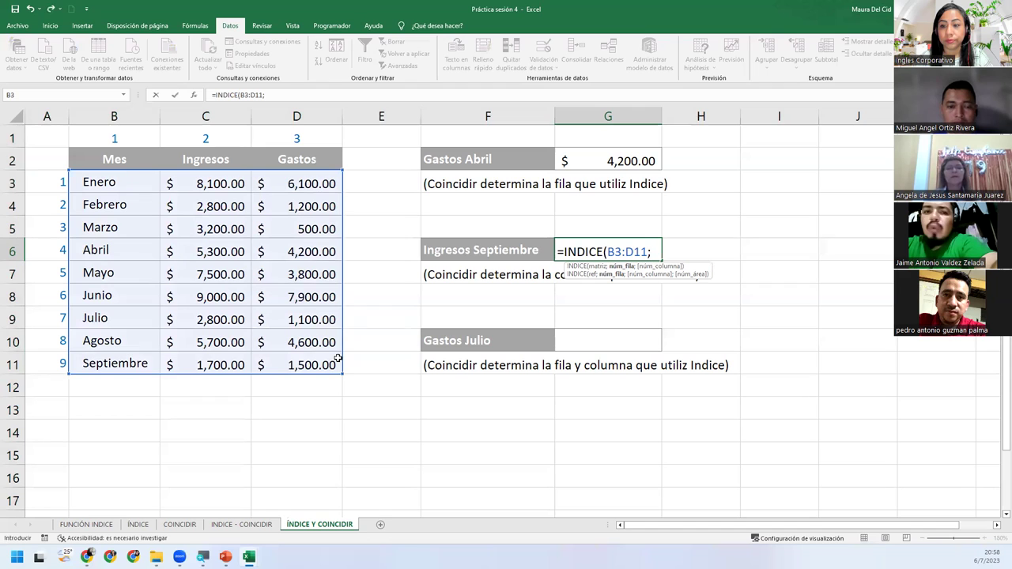
type("9;")
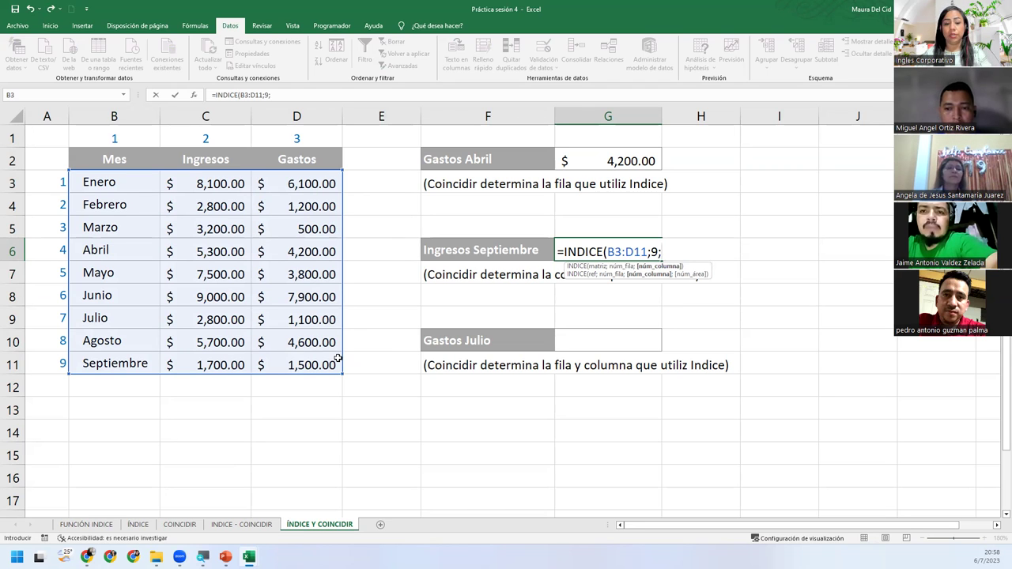
- Supply the column number in the G6 formula with COINCIDIR("Ingresos";B2:D2;0) and close the INDICE function
type("coin")
key("Tab")
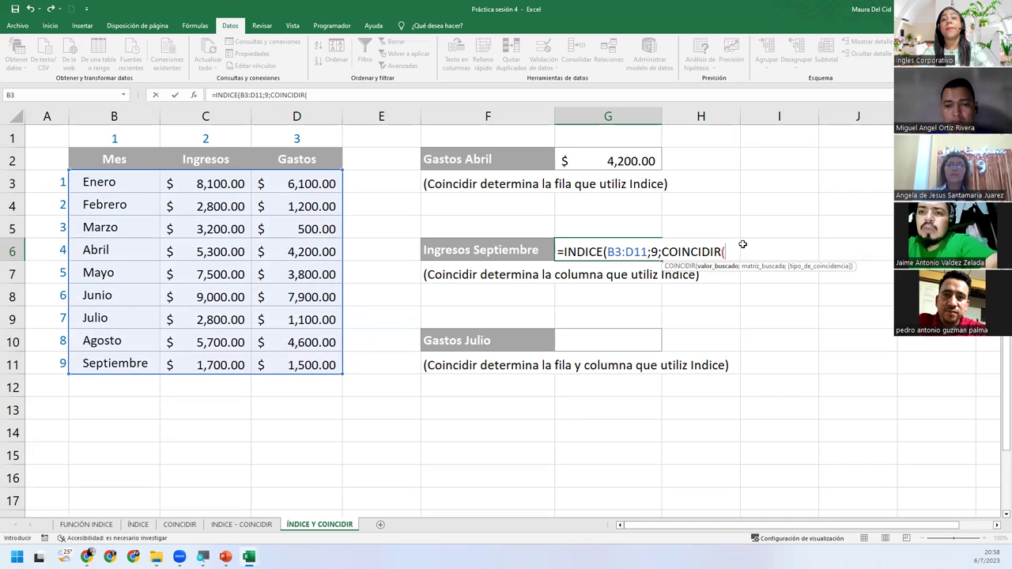
type("\"Ingres")
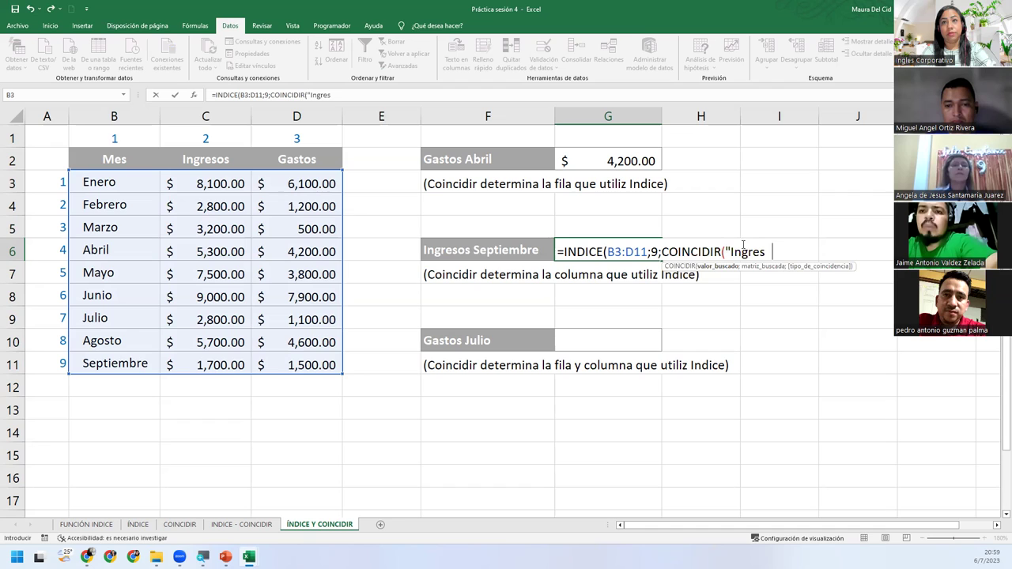
type("os\";")
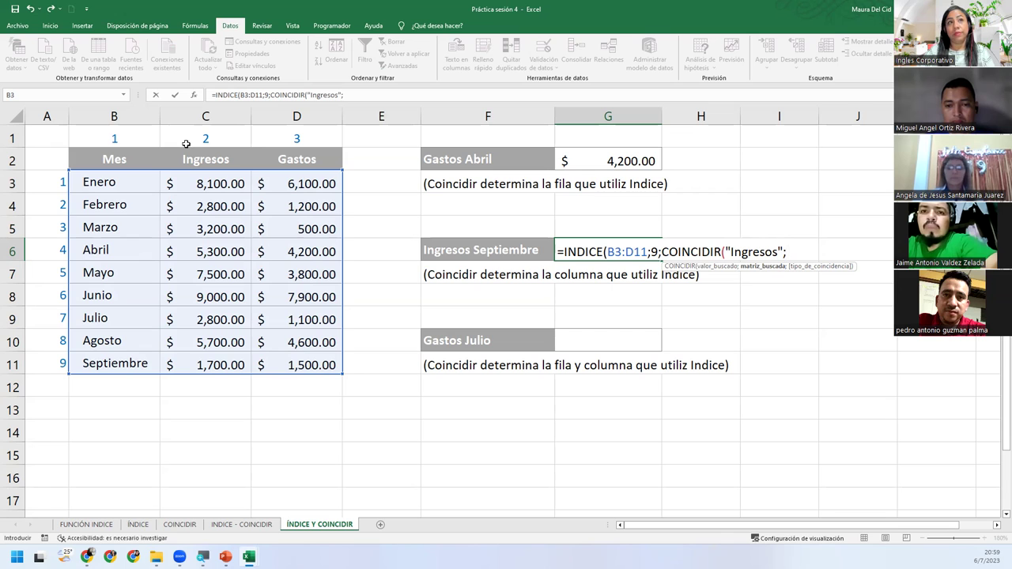
left_click_drag(138, 157, 307, 160)
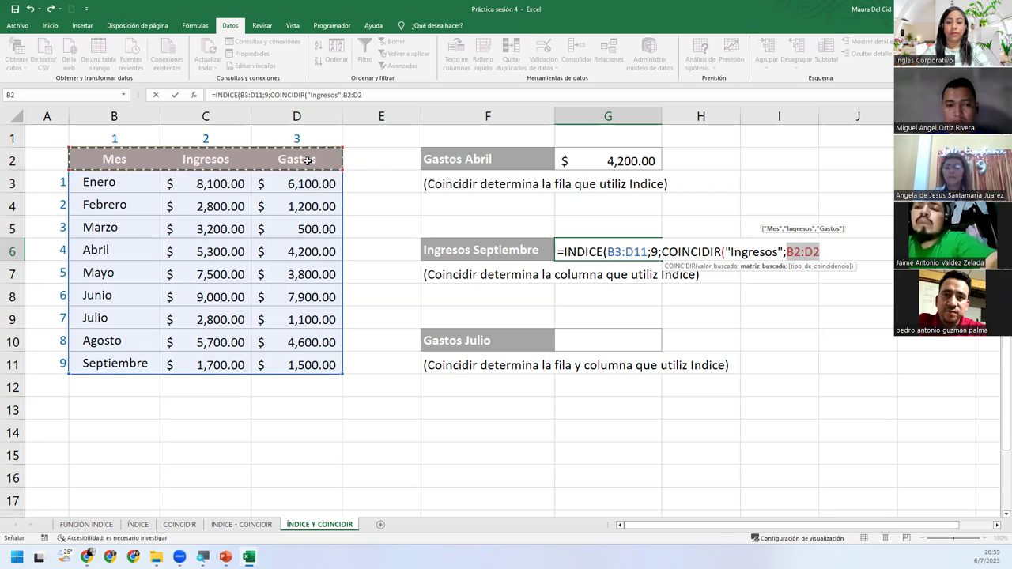
type(";")
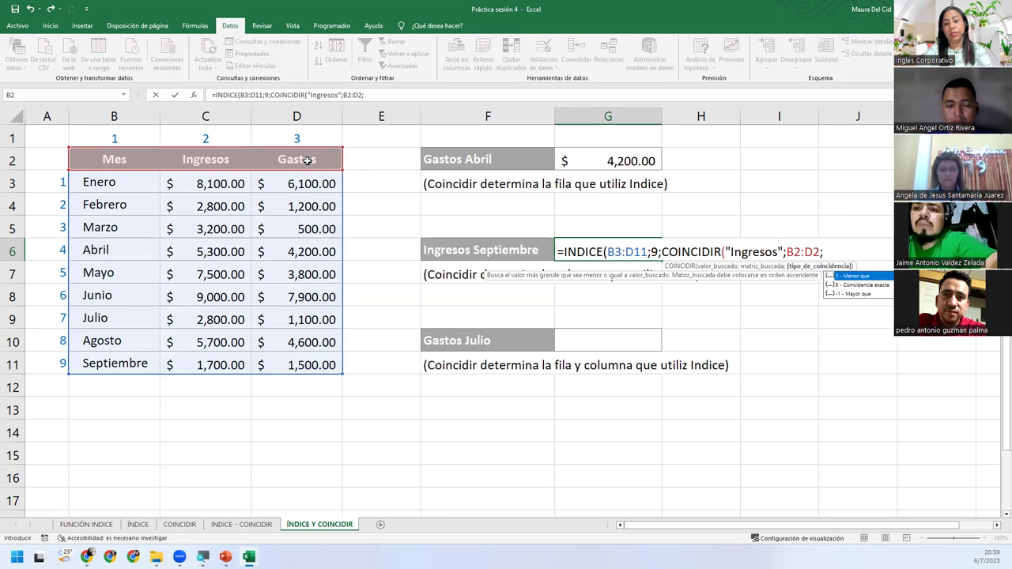
type("0)")
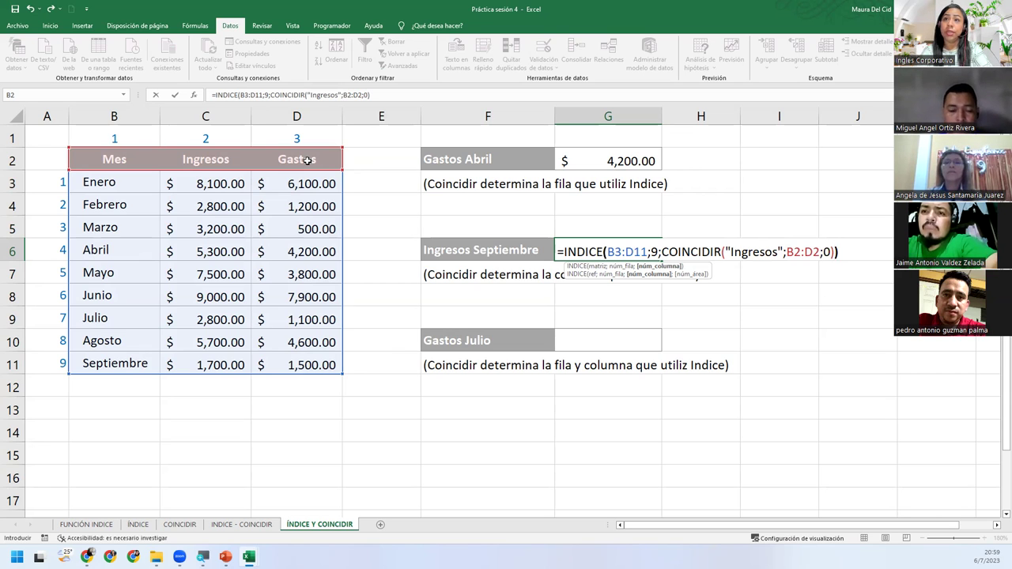
type(")")
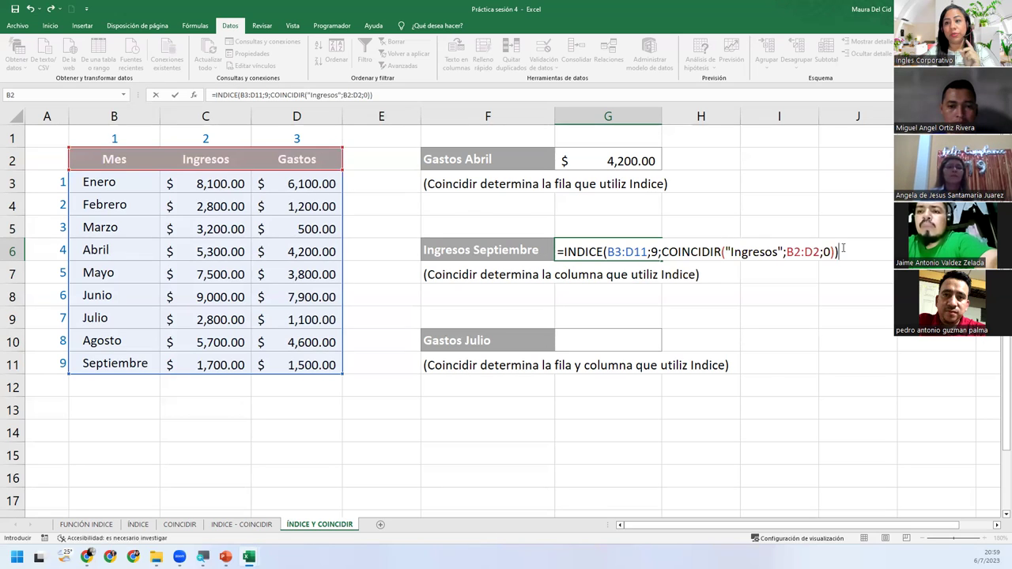
- Examine the lookup text "Ingresos" in the G6 formula against the table headers
left_click(757, 253)
double_click(759, 252)
left_click(759, 251)
left_click_drag(778, 251, 731, 251)
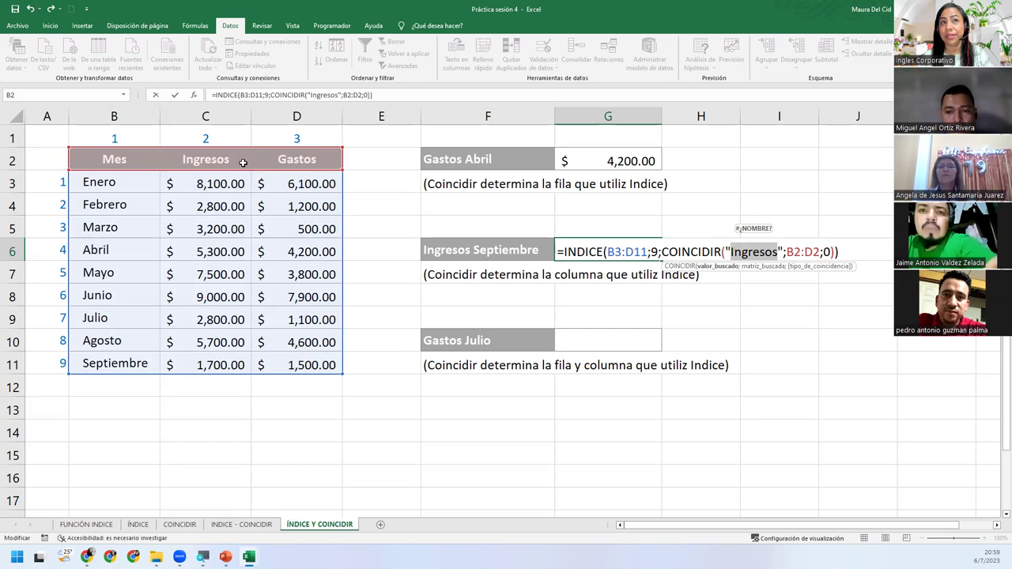
left_click(774, 251)
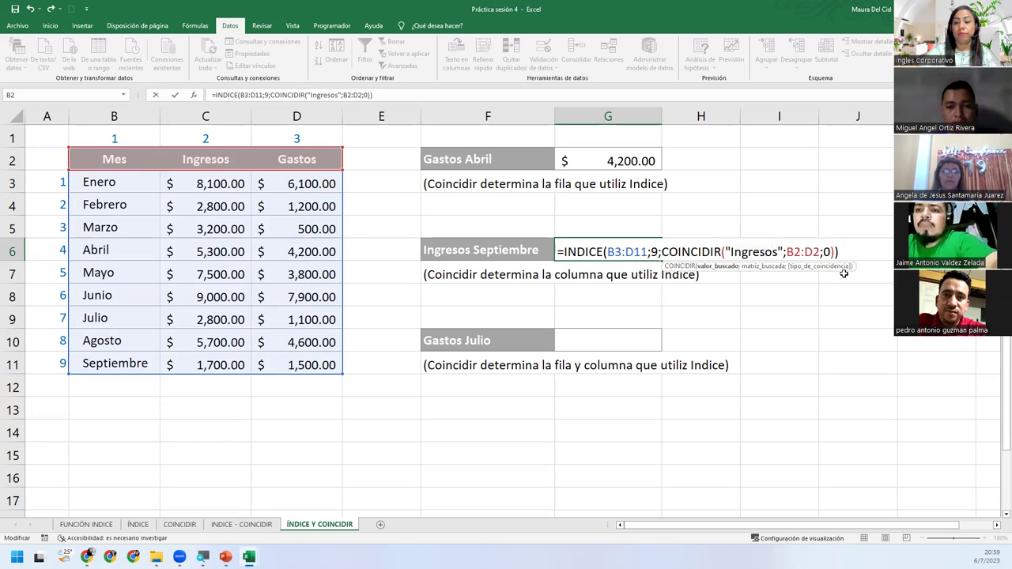
- Try the G6 formula with the lookup text shortened to "Ingreso"
key("Delete")
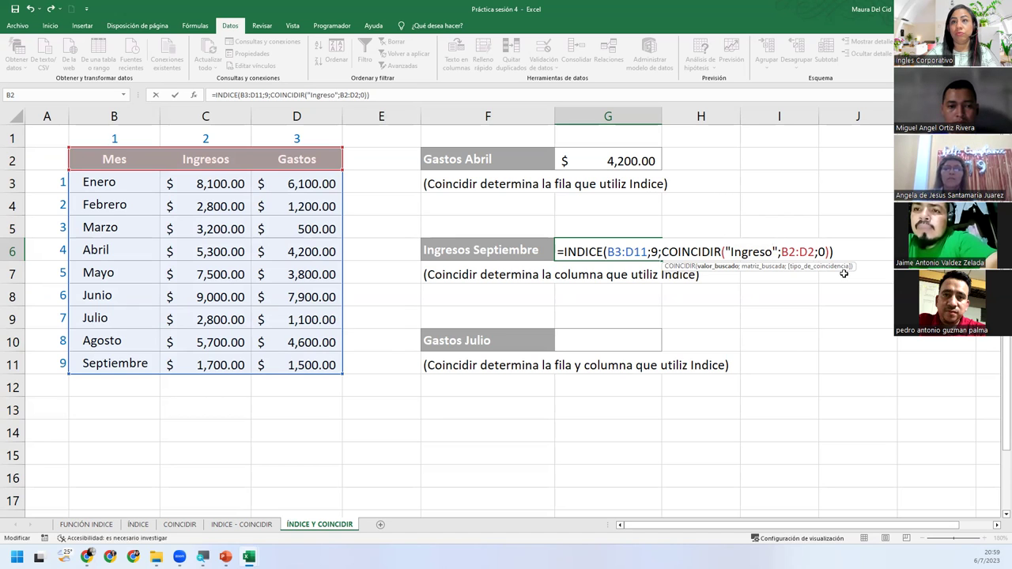
key("Return")
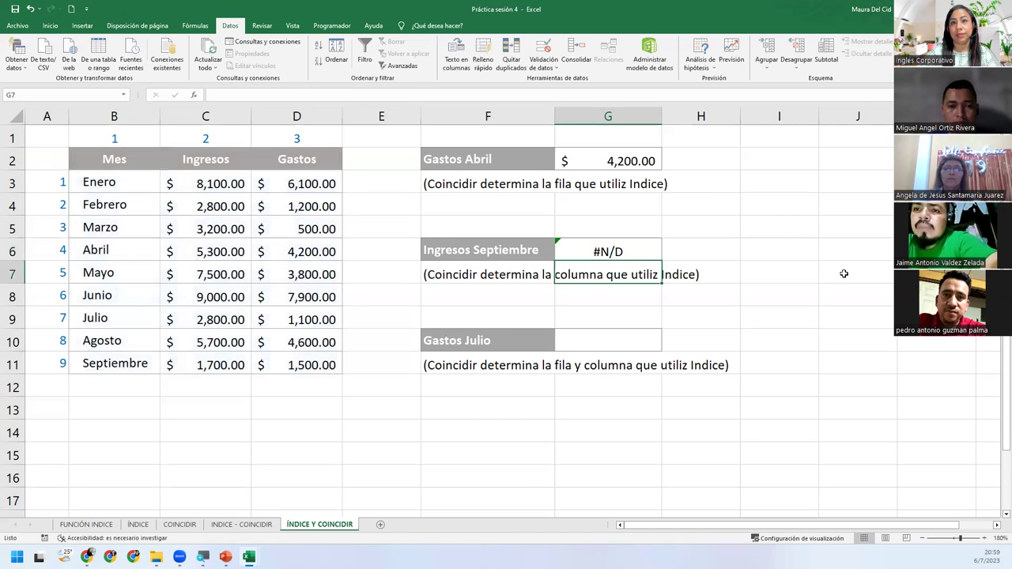
- Correct the COINCIDIR lookup text in the G6 formula to "Ingresos" and confirm the formula
left_click(644, 256)
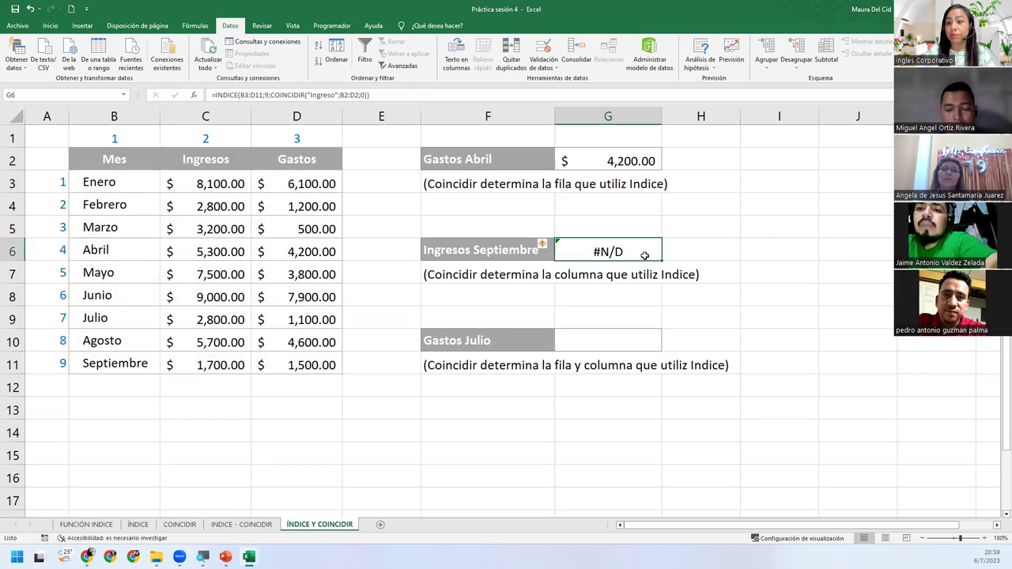
double_click(644, 255)
left_click(772, 252)
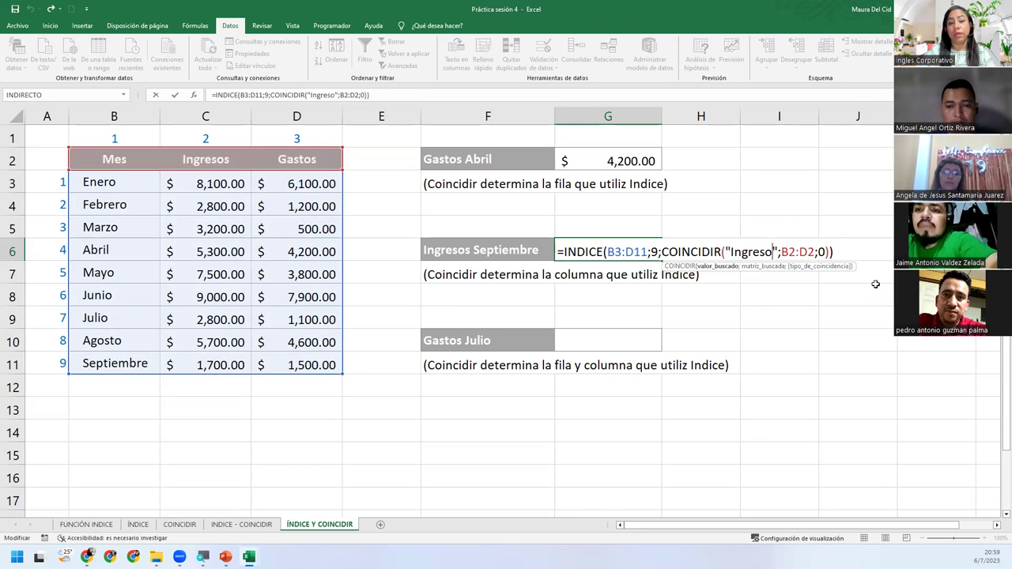
type("s")
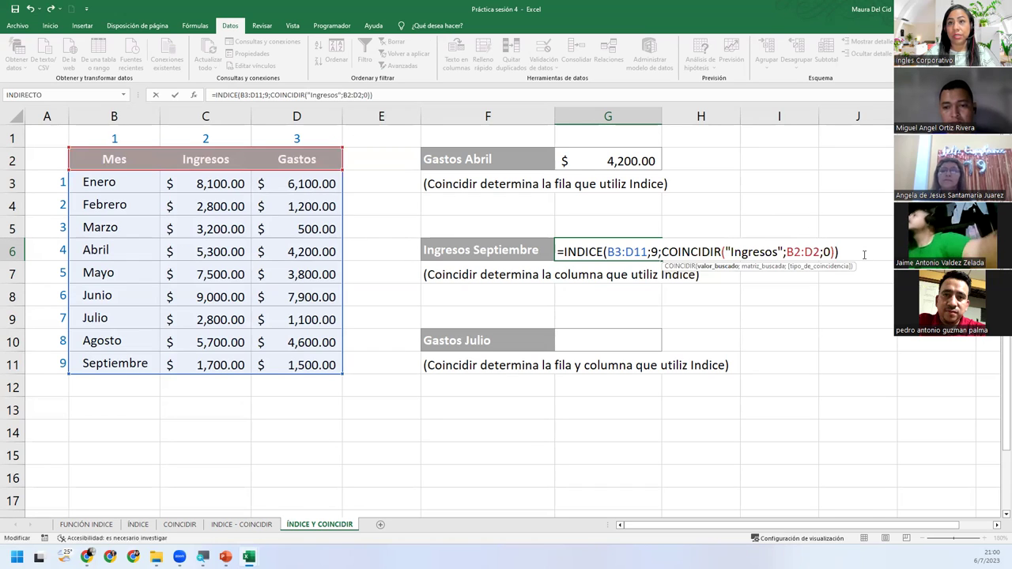
left_click(864, 254)
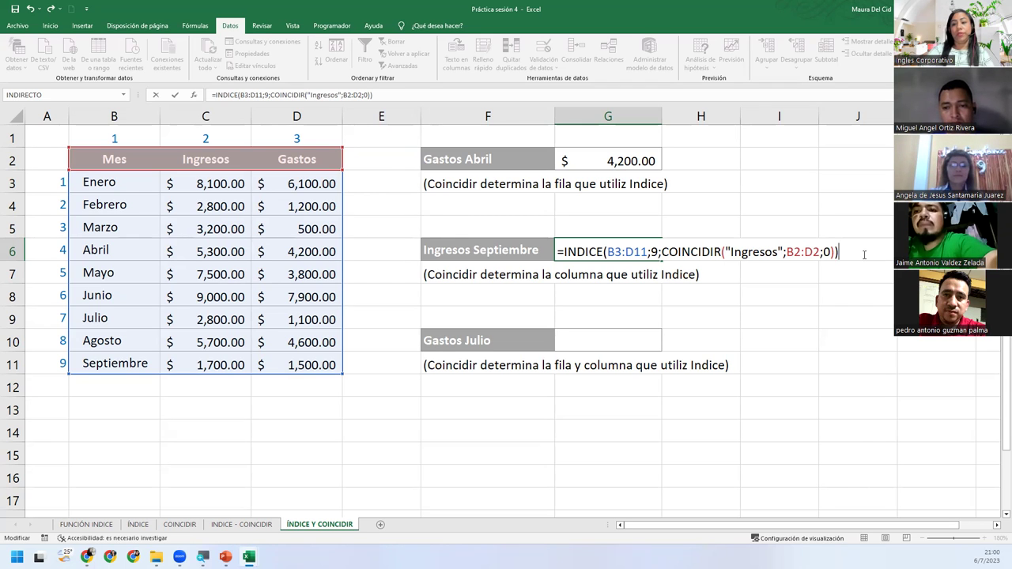
key("Return")
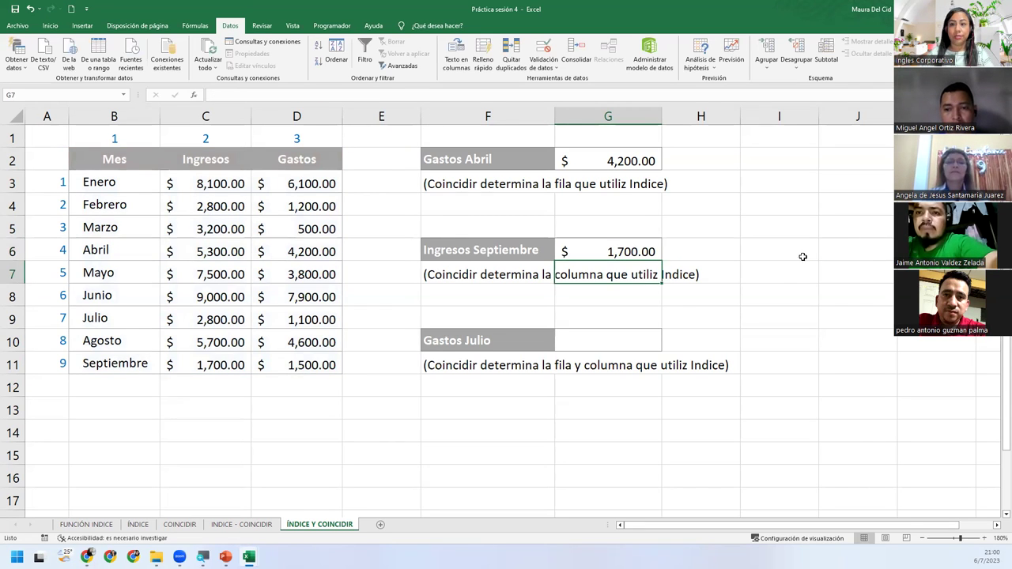
- Start an INDICE formula in G10 for Gastos Julio with matrix B3:D11
left_click(583, 343)
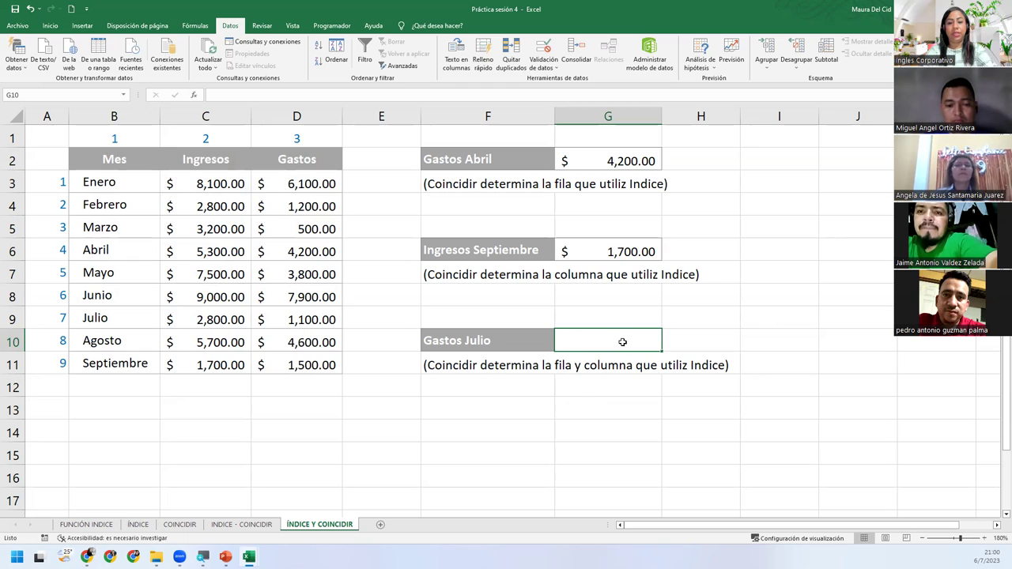
type("=indice(")
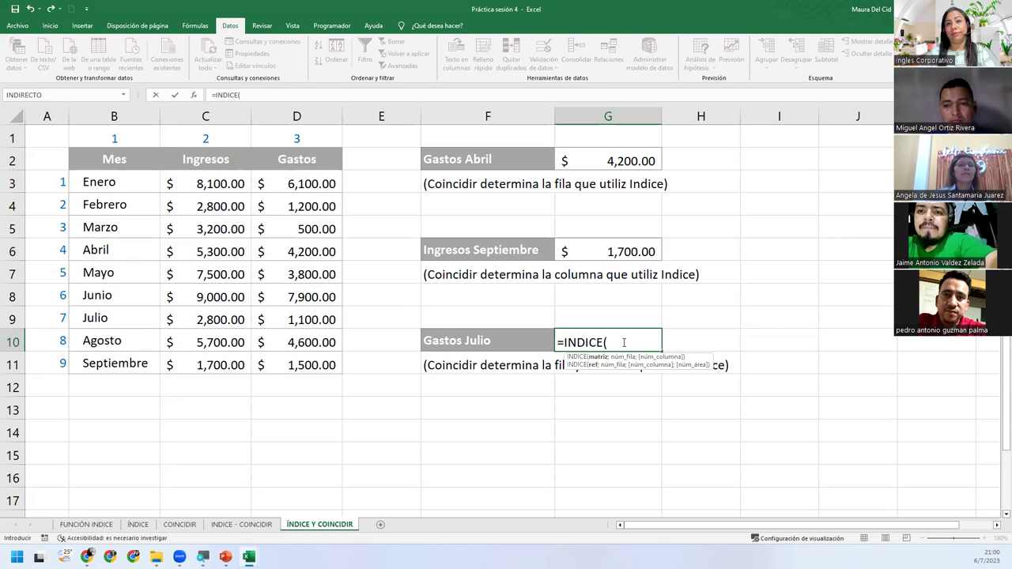
left_click_drag(124, 185, 296, 356)
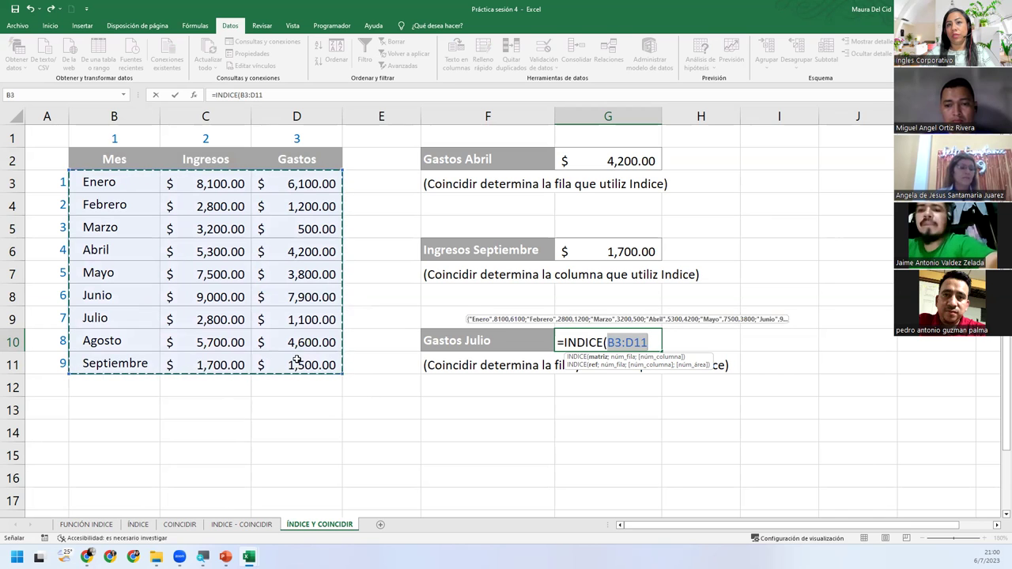
type(";")
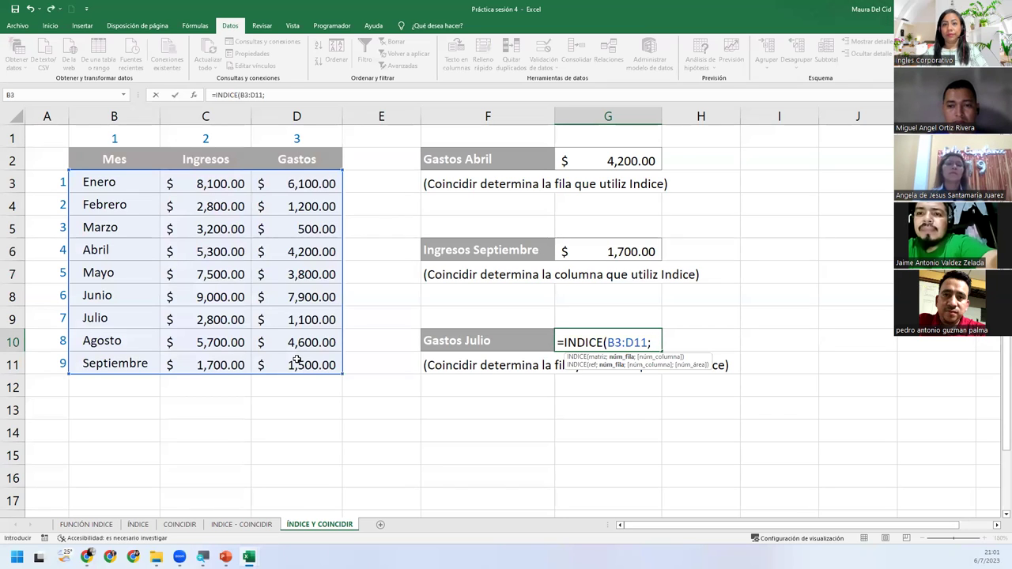
- Supply the row number in the G10 formula with COINCIDIR, looking up "Julio" in B3:B11 with match type 0
type("coin")
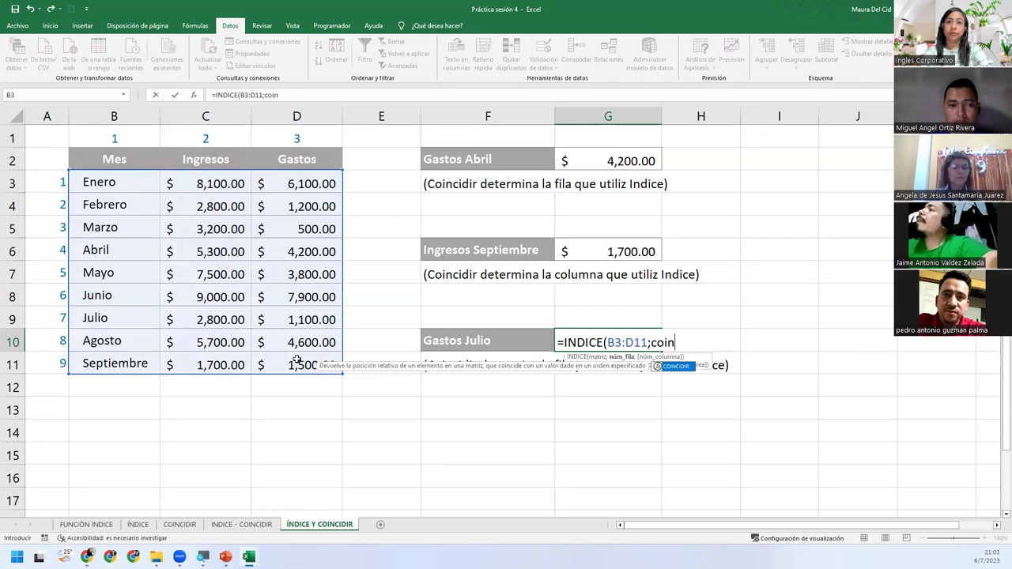
key("Tab")
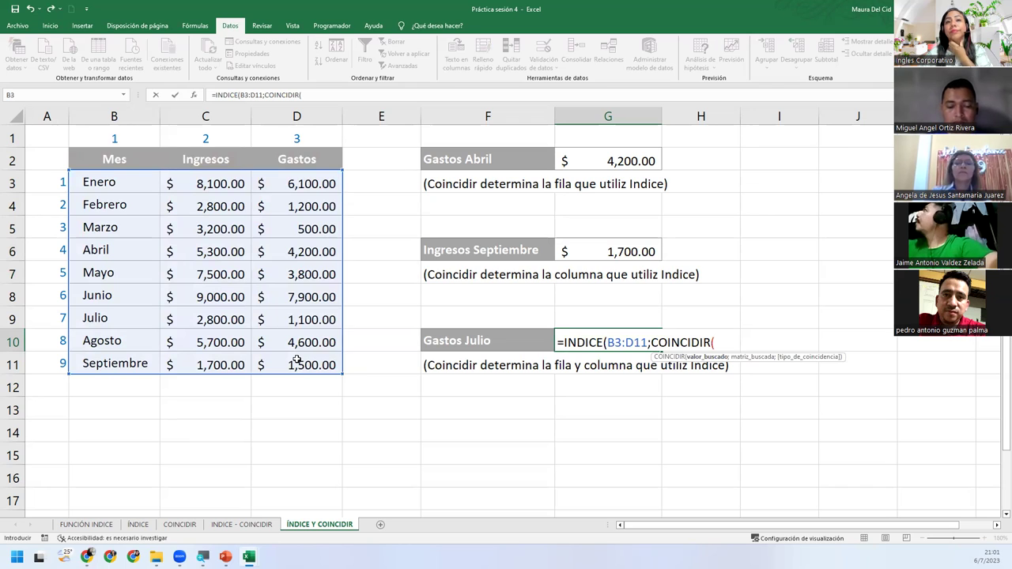
type("\"")
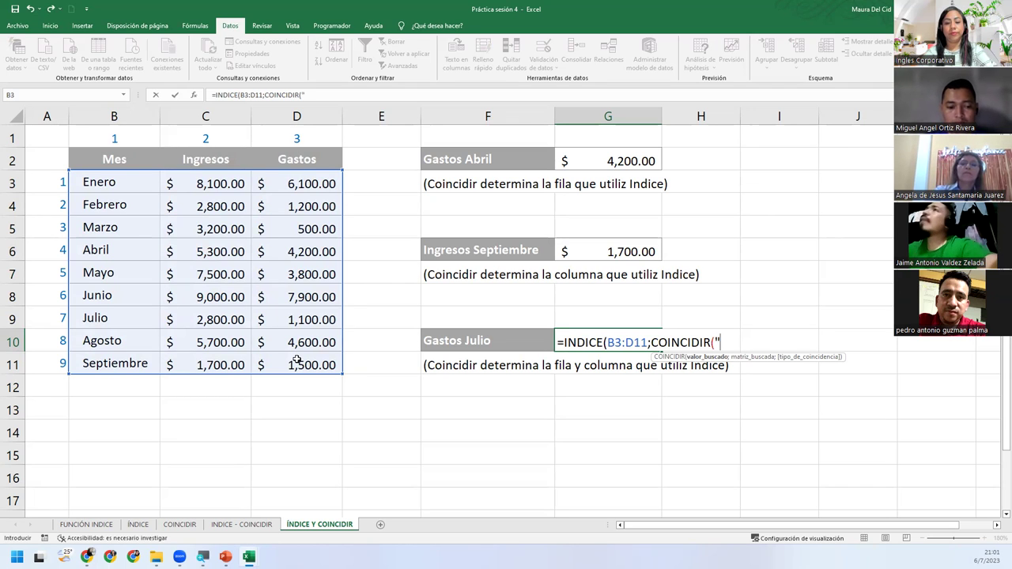
type("Julio\";")
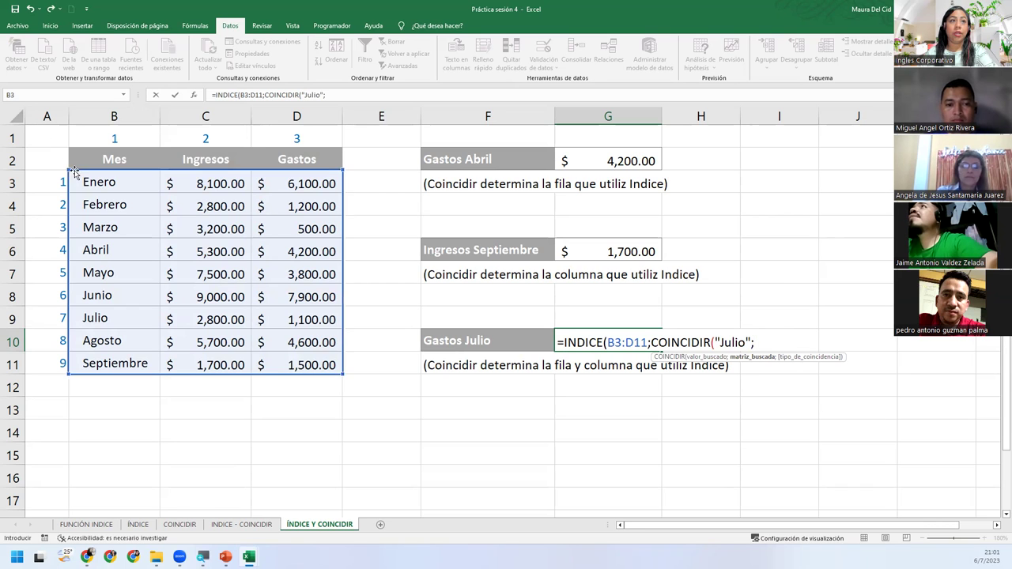
left_click_drag(80, 179, 120, 356)
type(";0")
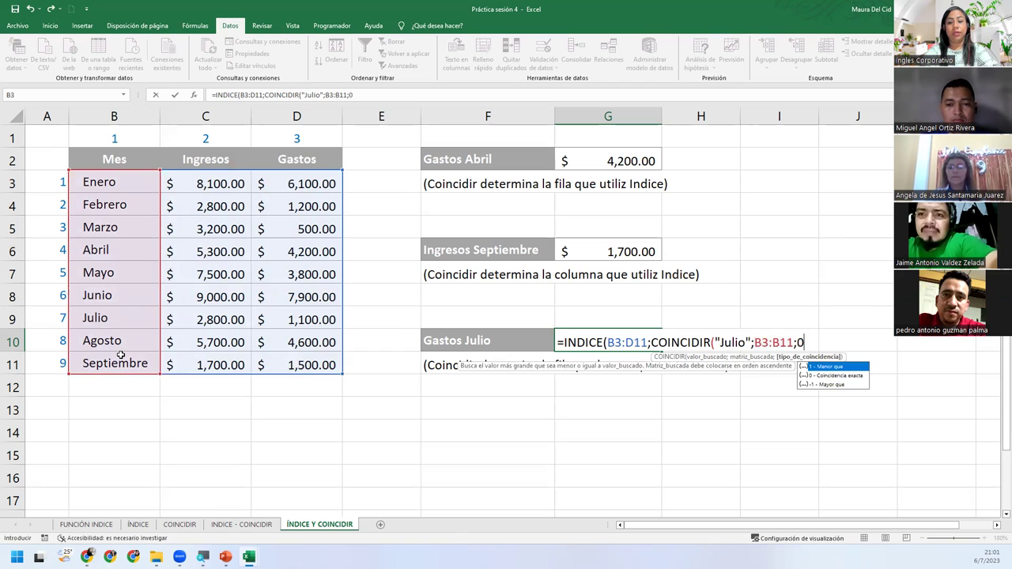
- Supply the column number in the G10 formula with COINCIDIR("Gastos";B2:D2;0) and complete the INDICE formula
type(");coi")
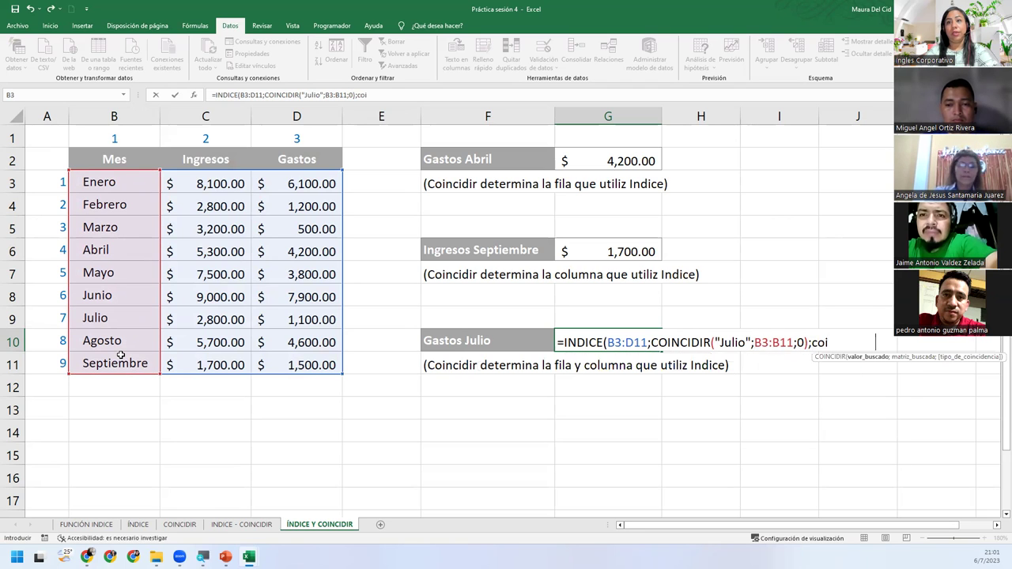
key("Tab")
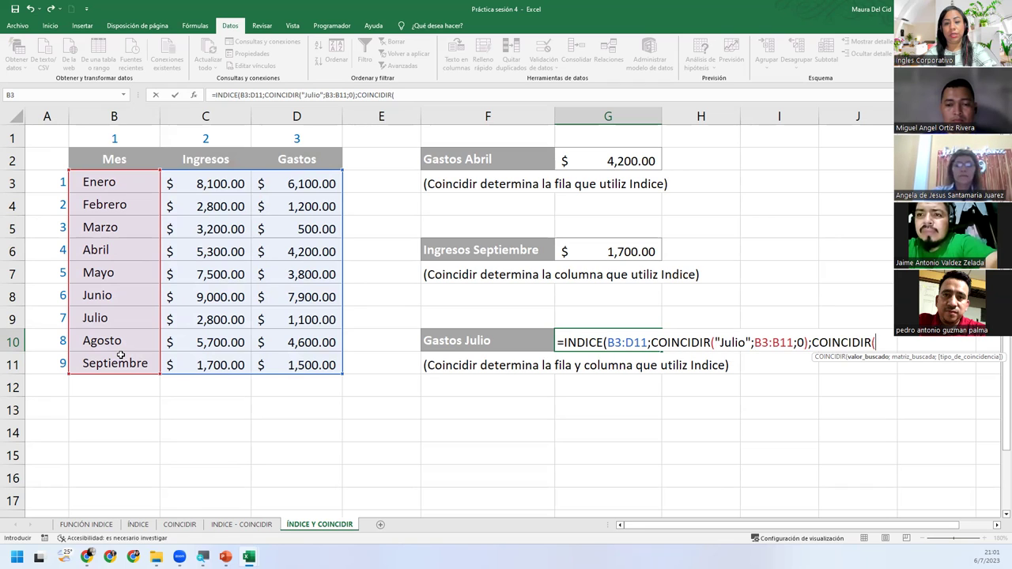
type("\"Gasto")
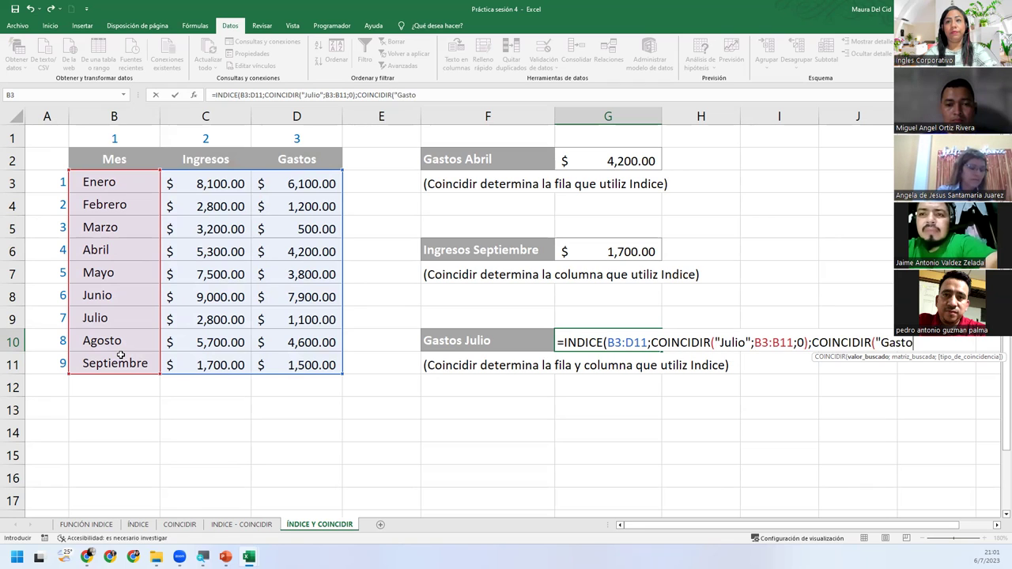
type("s\";")
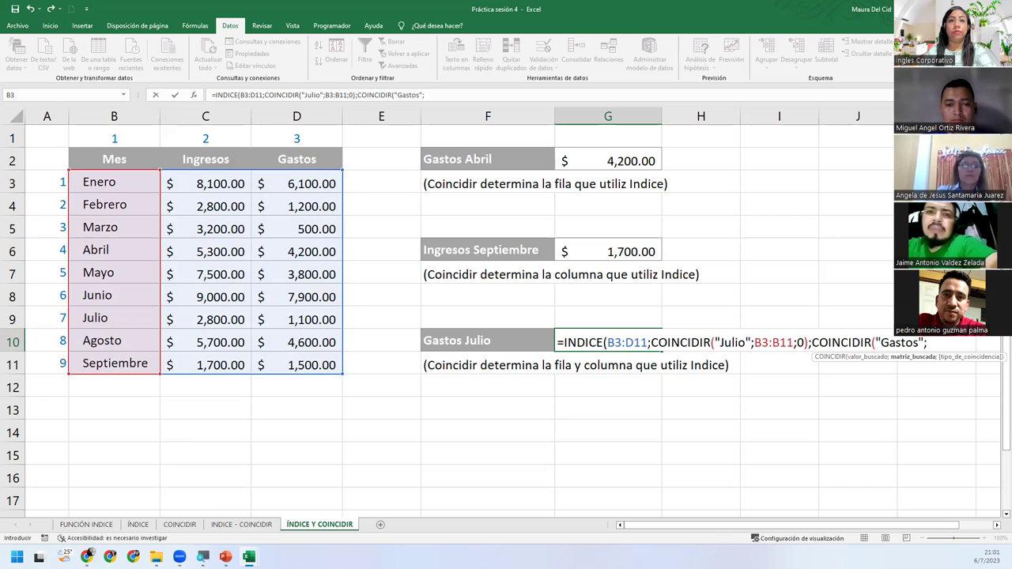
left_click_drag(125, 162, 278, 172)
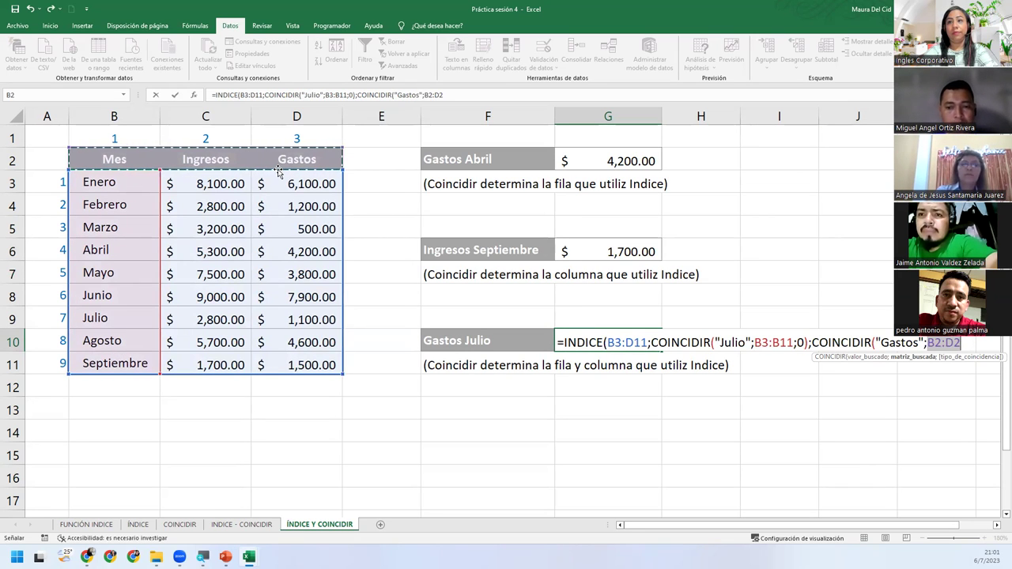
type(")")
key("BackSpace")
type(";0")
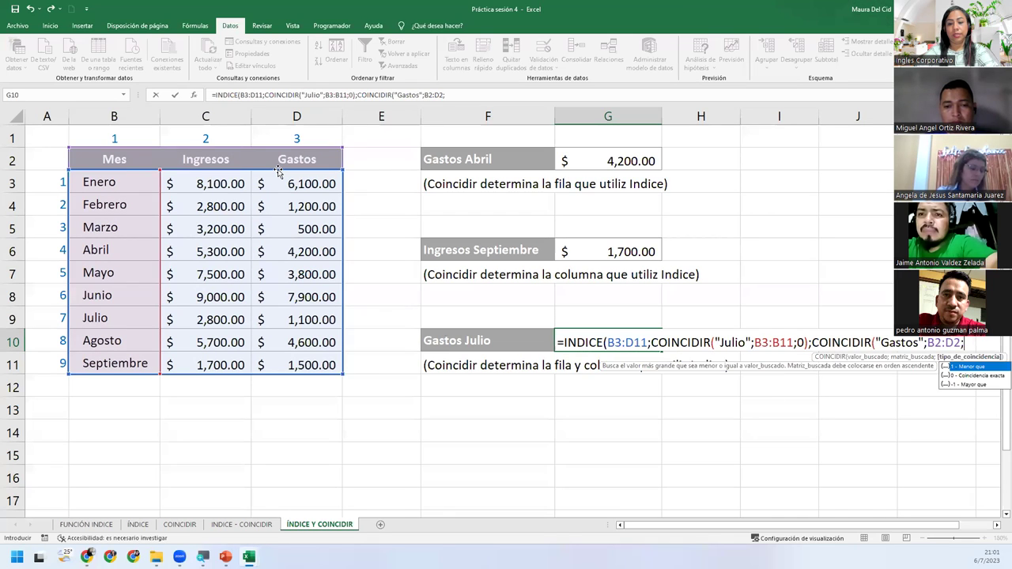
type("))")
key("Return")
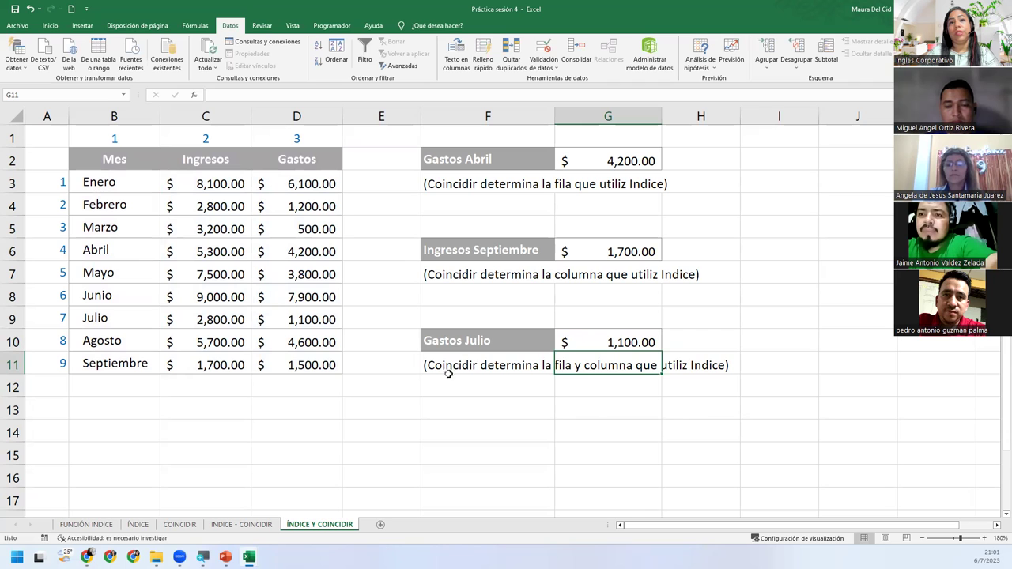
- Check the G10 result against the table by highlighting the Gastos column together with the Julio row
left_click(301, 116)
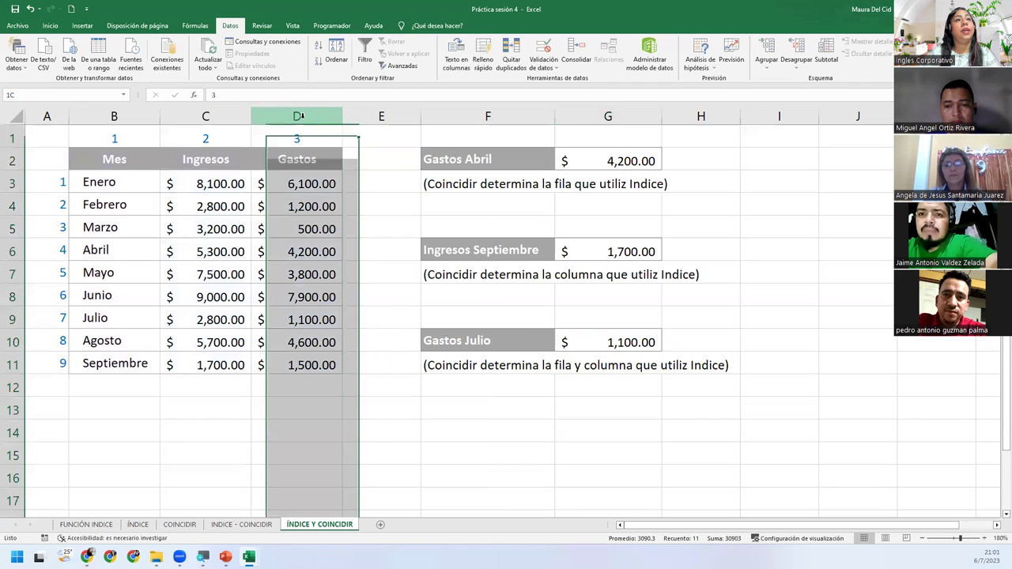
left_click(16, 319, "ctrl")
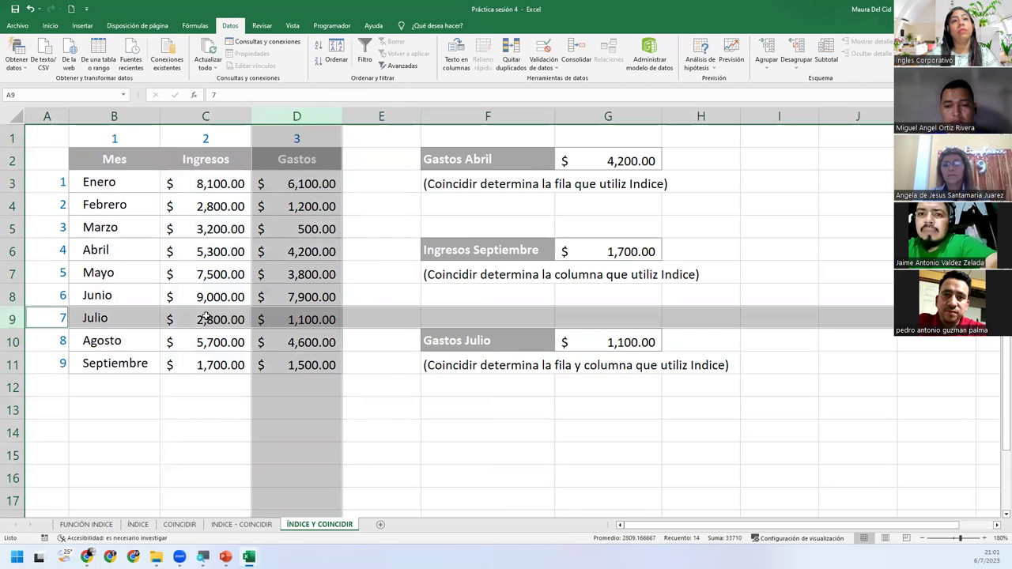
left_click(293, 320, "ctrl")
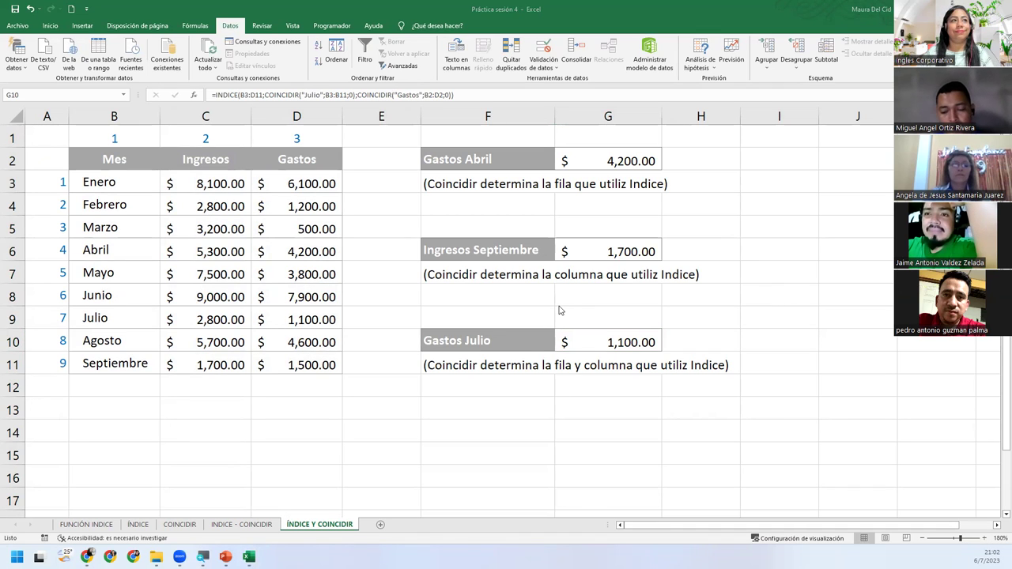
- Inspect the row-number and column-number arguments of the INDICE formula in G10
left_click(633, 345)
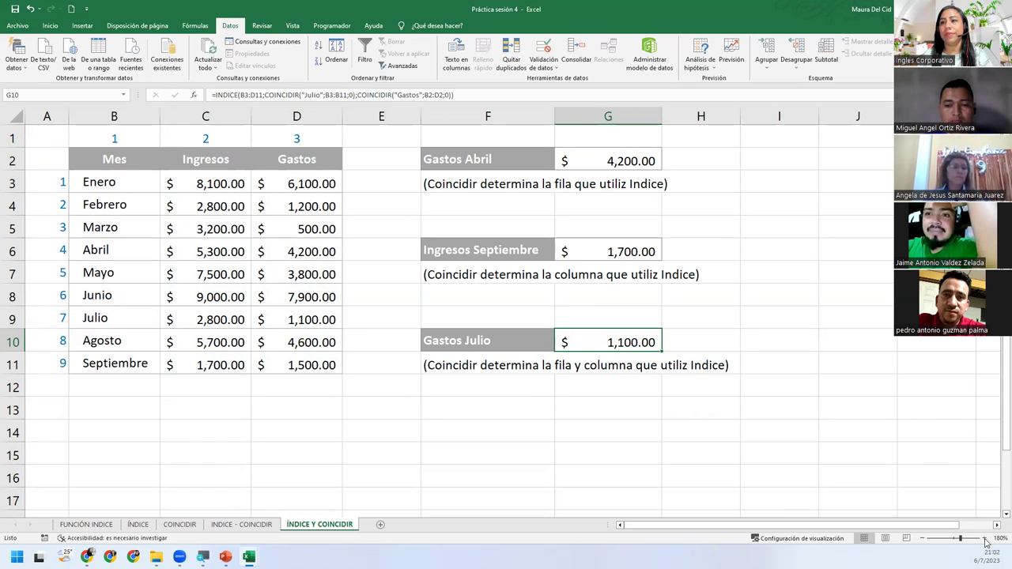
left_click(602, 335)
double_click(599, 346)
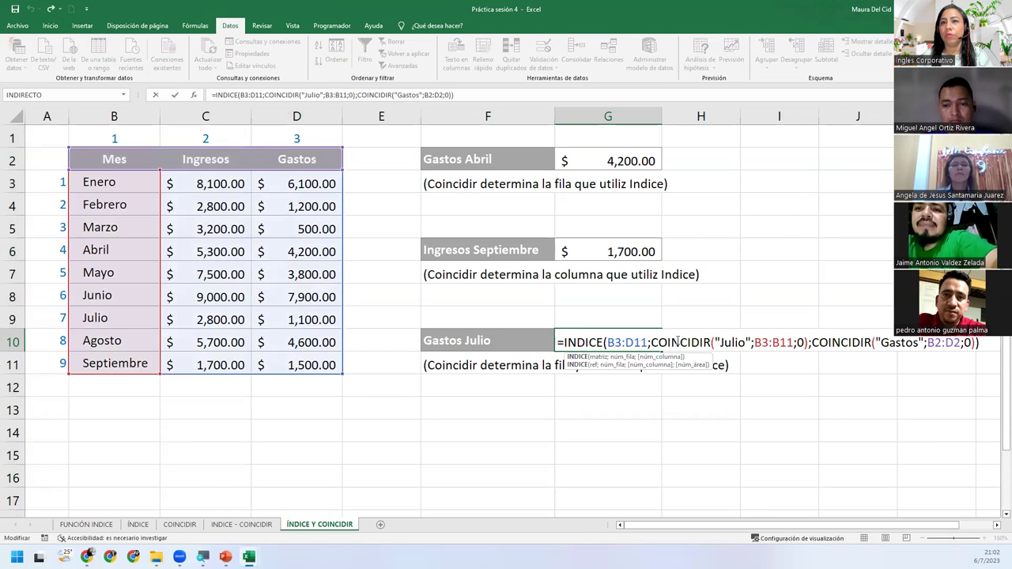
left_click(624, 358)
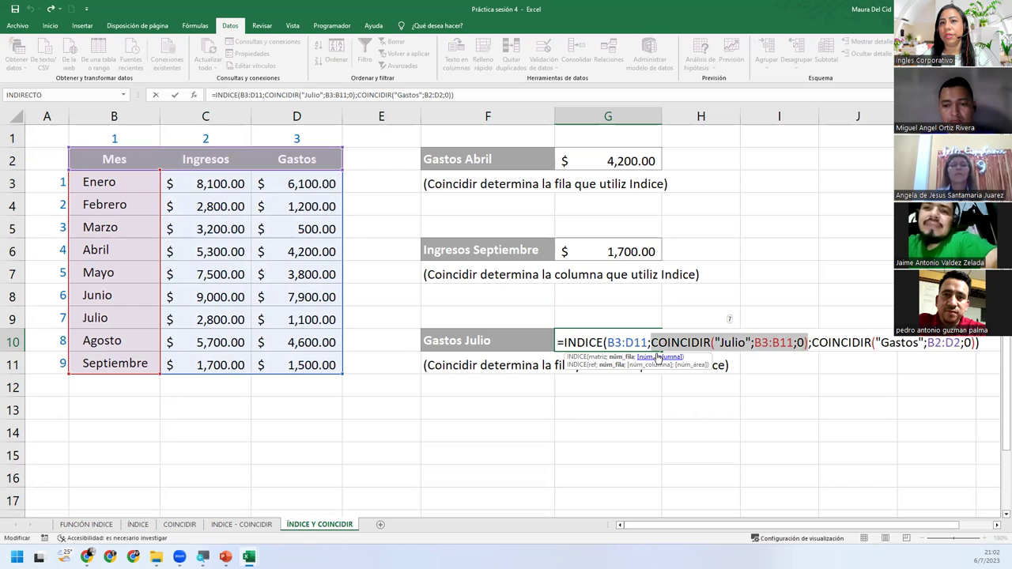
left_click(657, 358)
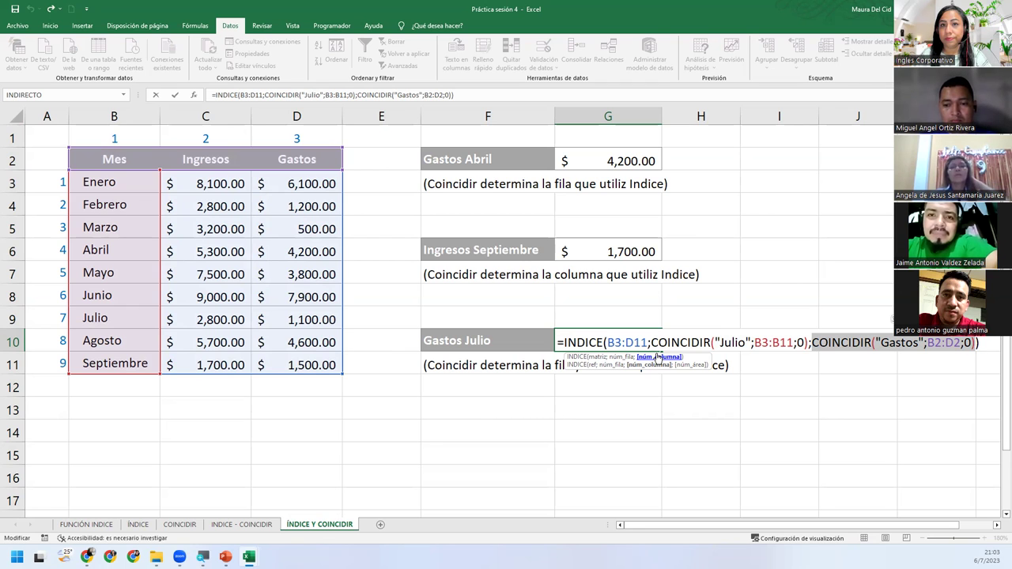
- Inspect the matrix argument and the "Julio" lookup text in the G10 formula, then leave it unedited
left_click(586, 342)
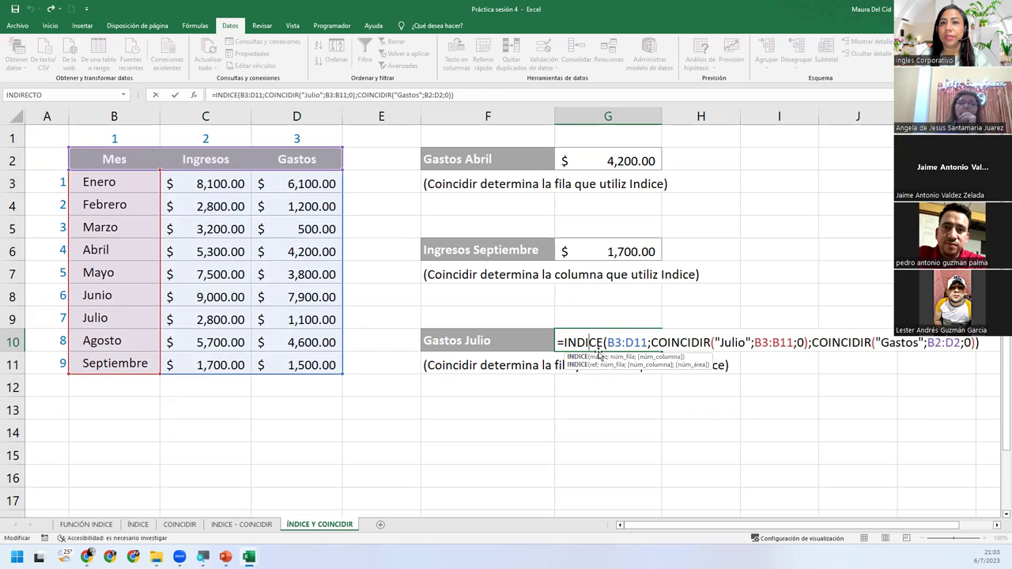
key("Escape")
double_click(593, 346)
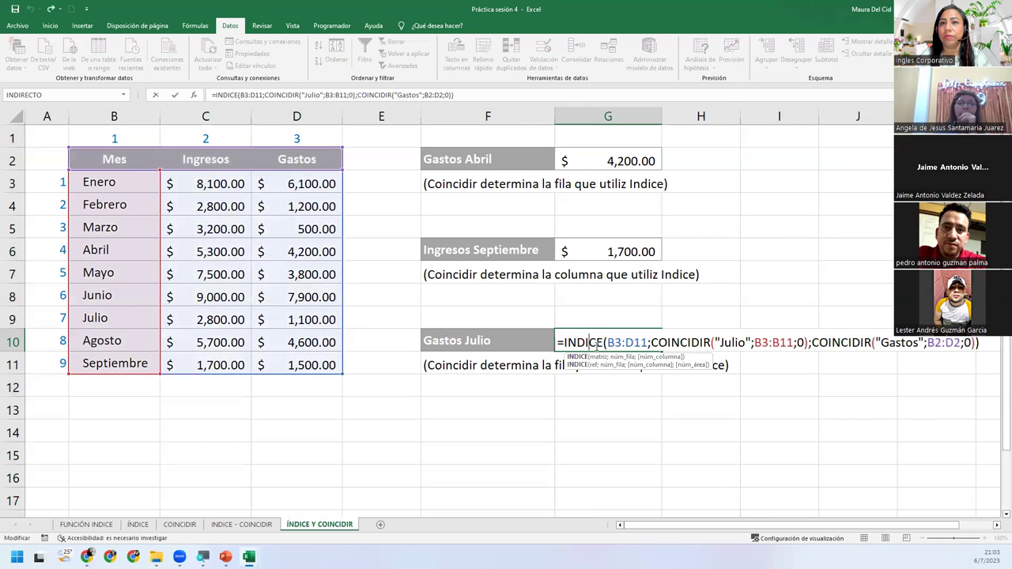
left_click(598, 358)
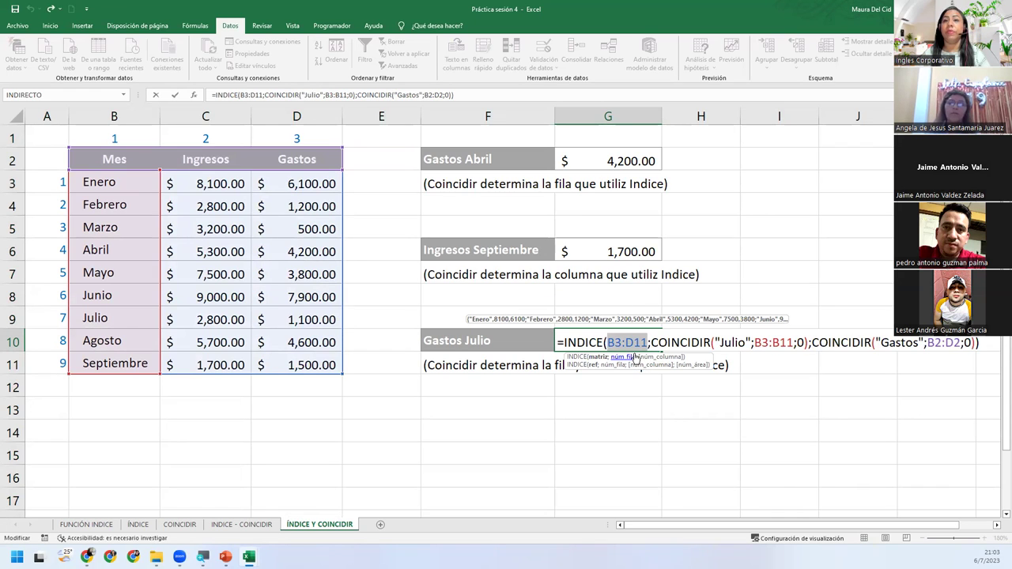
left_click(731, 342)
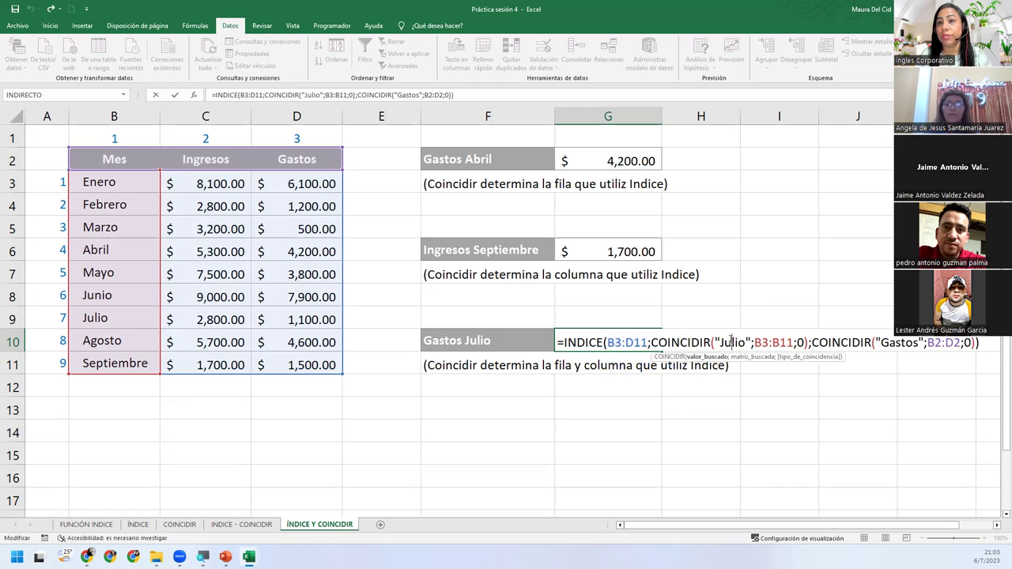
key("Return")
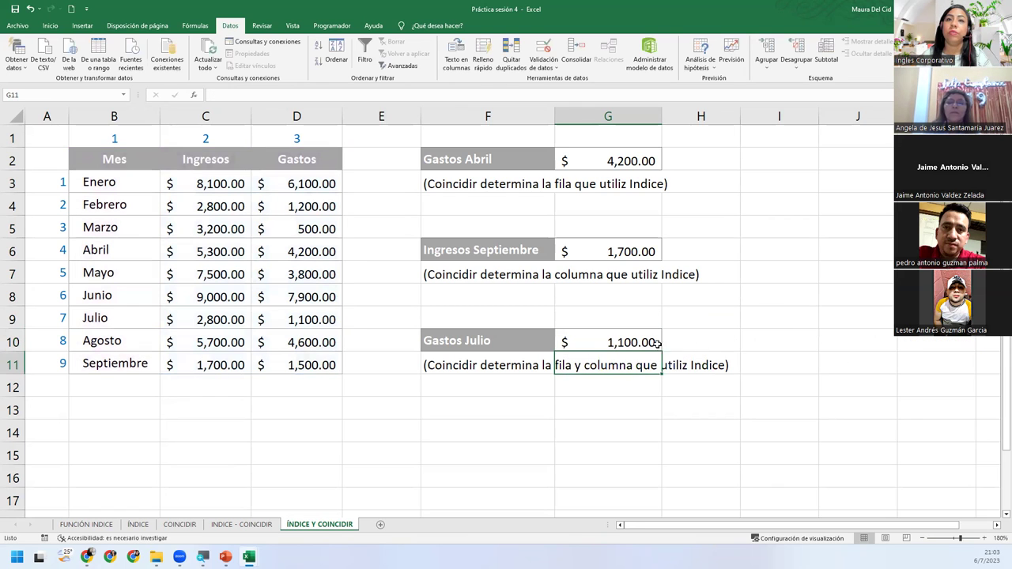
- Evaluate the Gastos Julio formula in G10 part by part through to its final result, then restart and close the evaluation
left_click(652, 342)
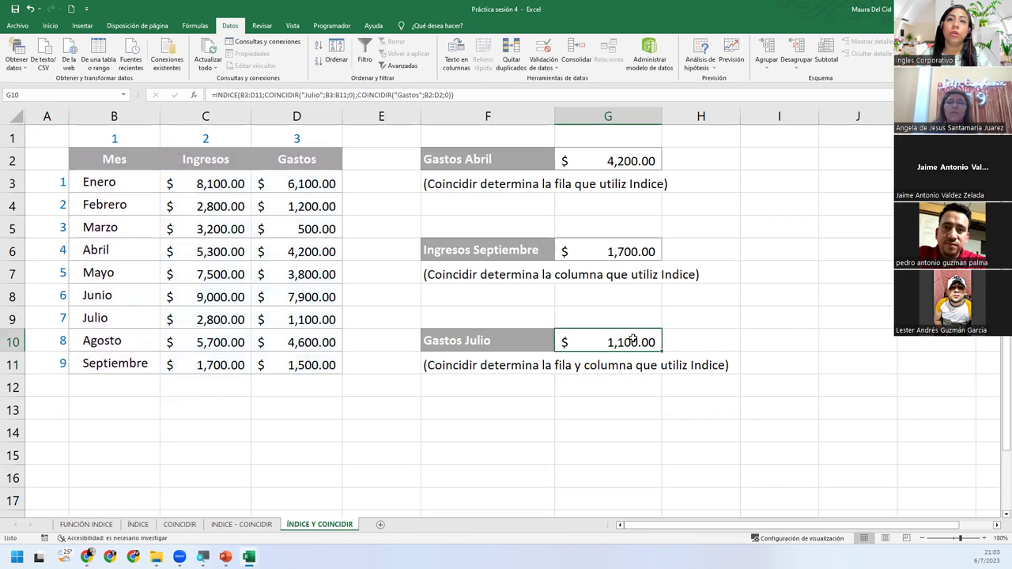
left_click(195, 26)
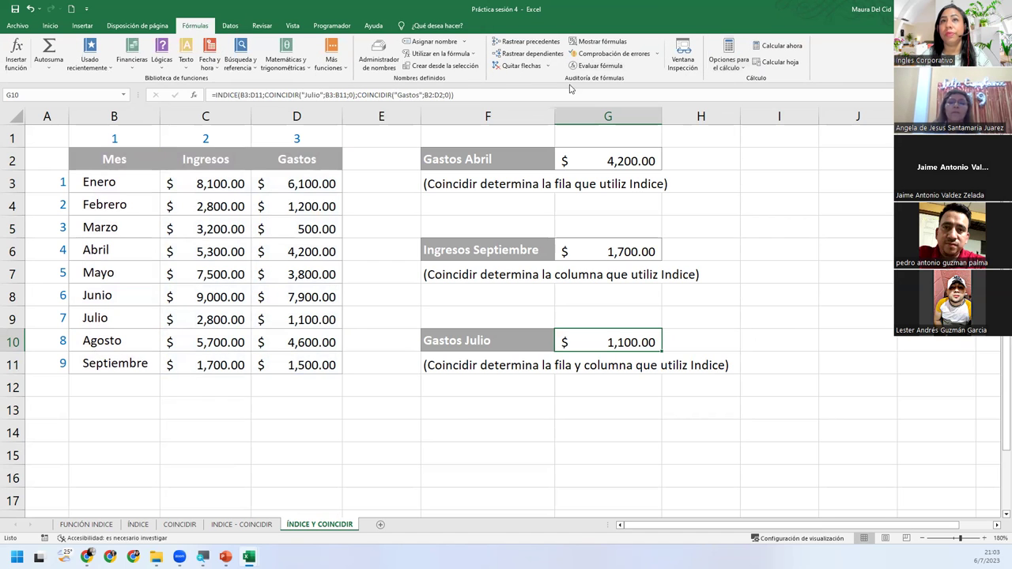
left_click(616, 67)
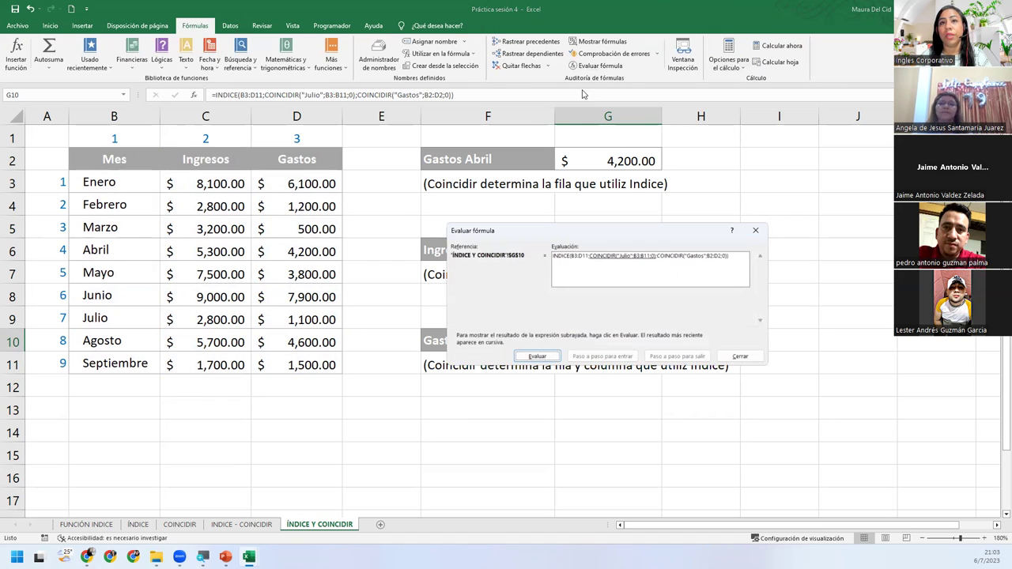
left_click_drag(615, 241, 551, 277)
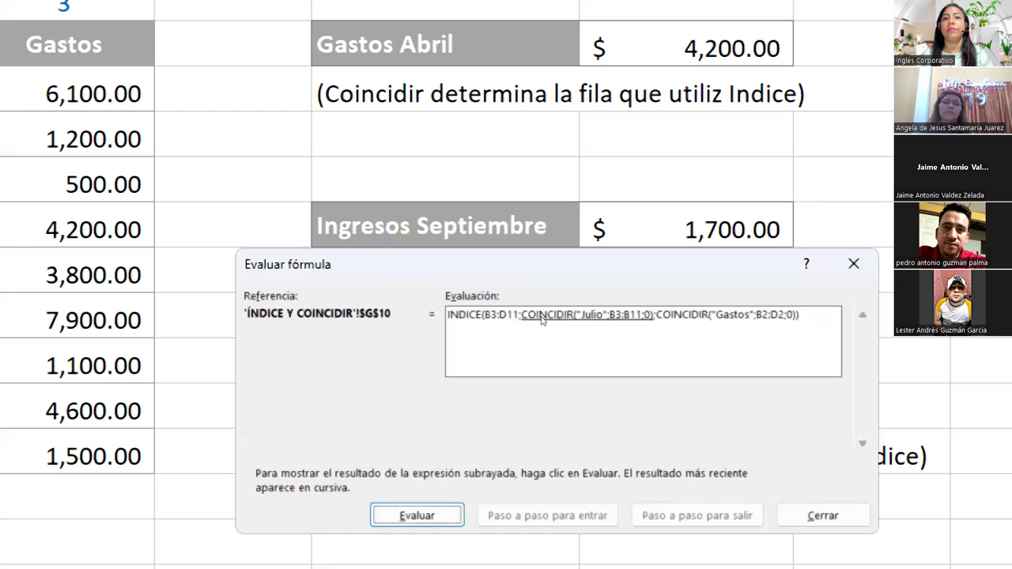
key("Return")
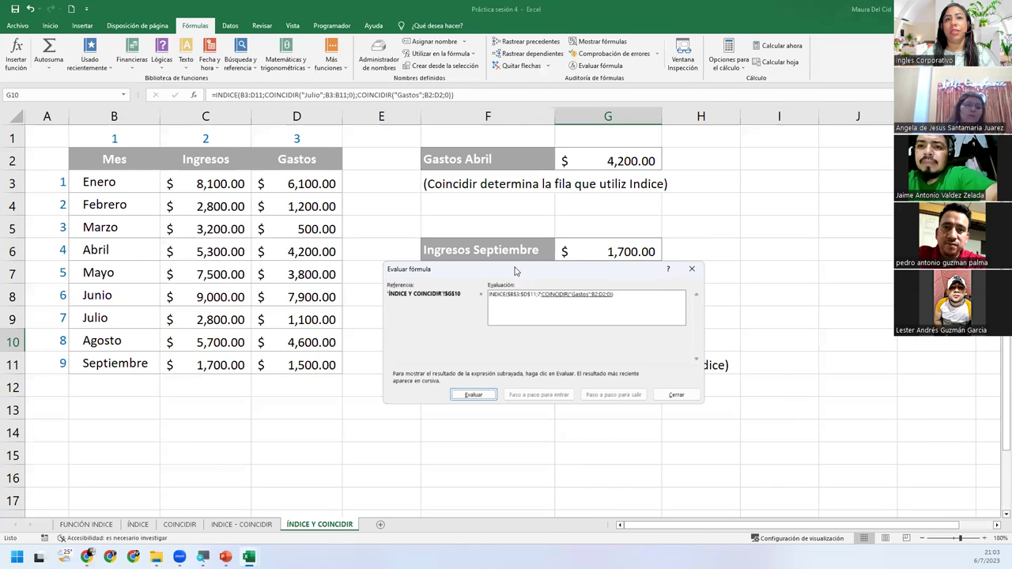
left_click_drag(514, 271, 488, 199)
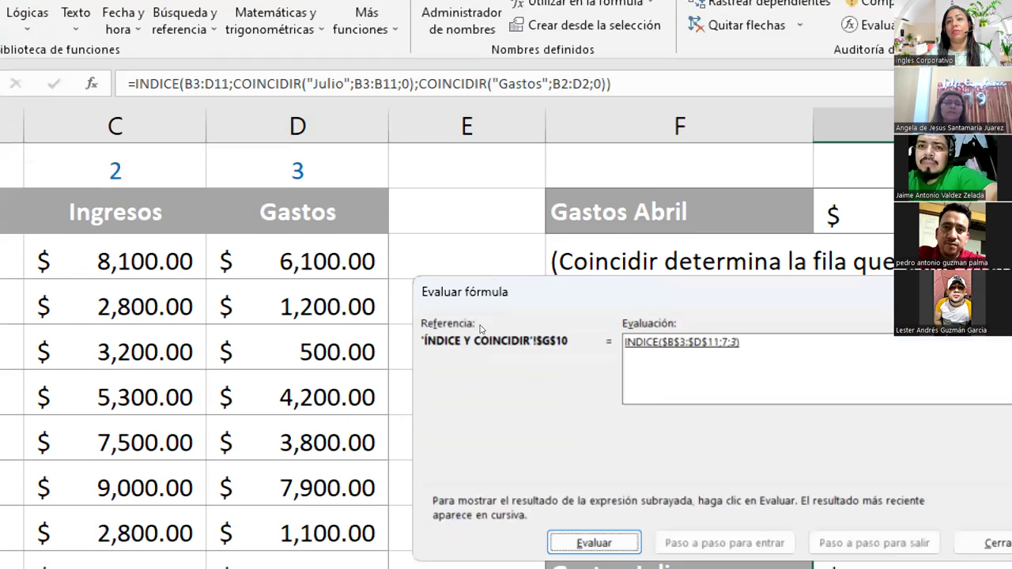
key("Return")
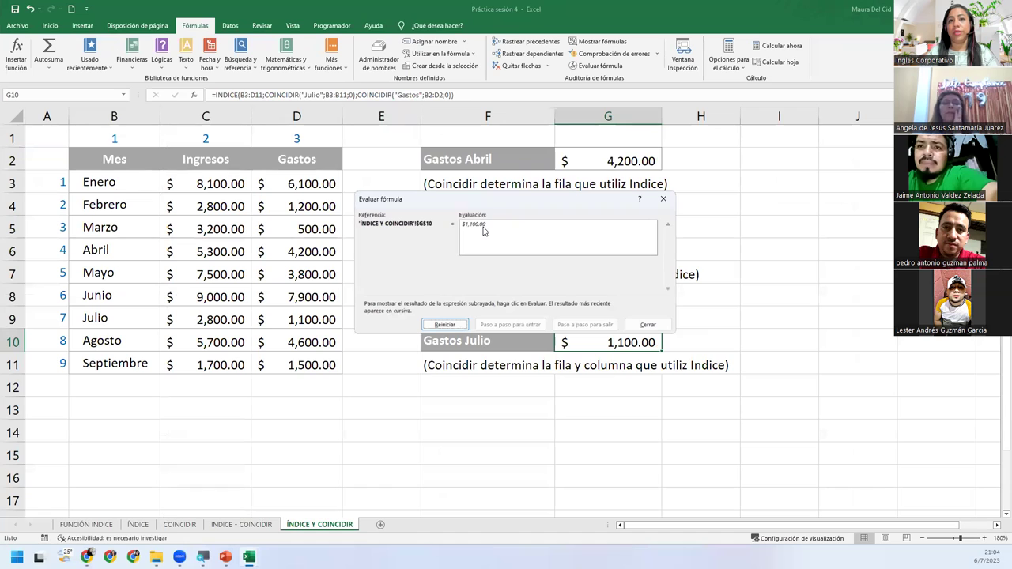
left_click(444, 324)
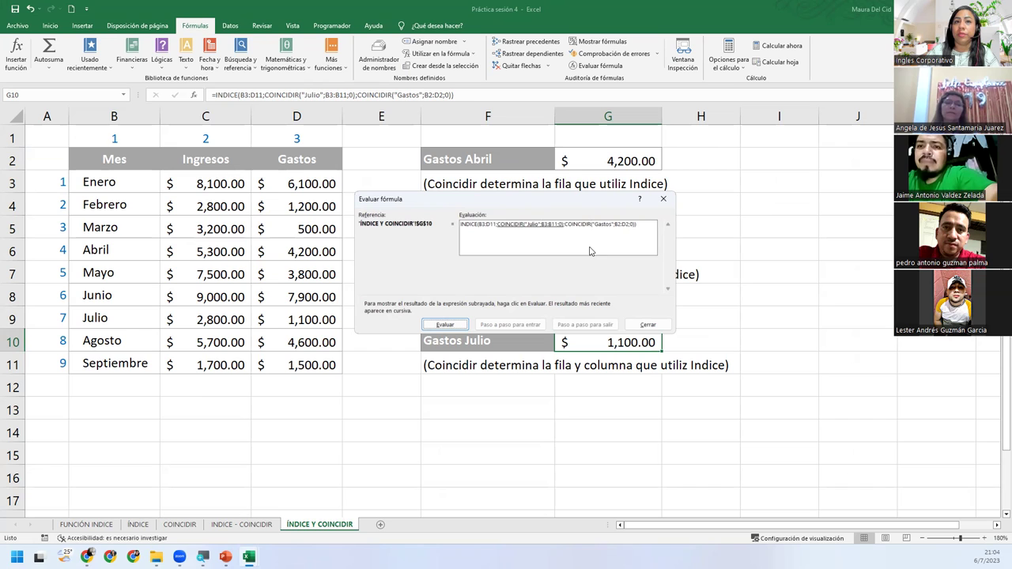
left_click(662, 201)
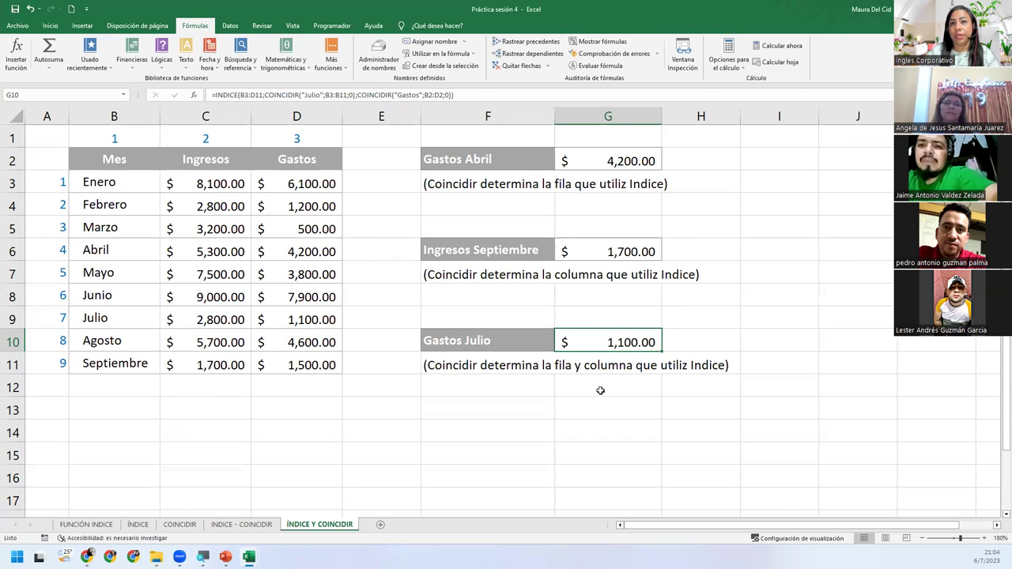